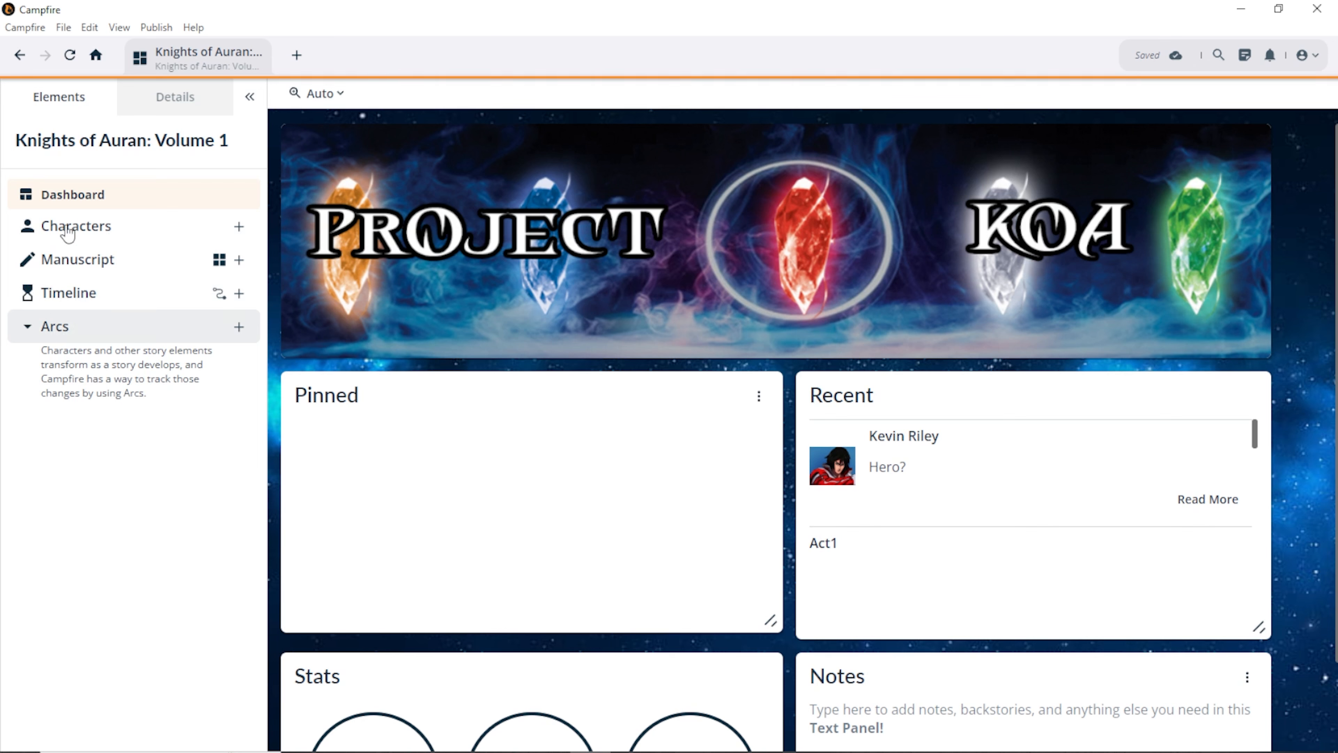
Step: Open the Act1 event under Pre Story and browse the Add Panel types without adding any
left_click(74, 304)
scroll(113, 422, "down", 3)
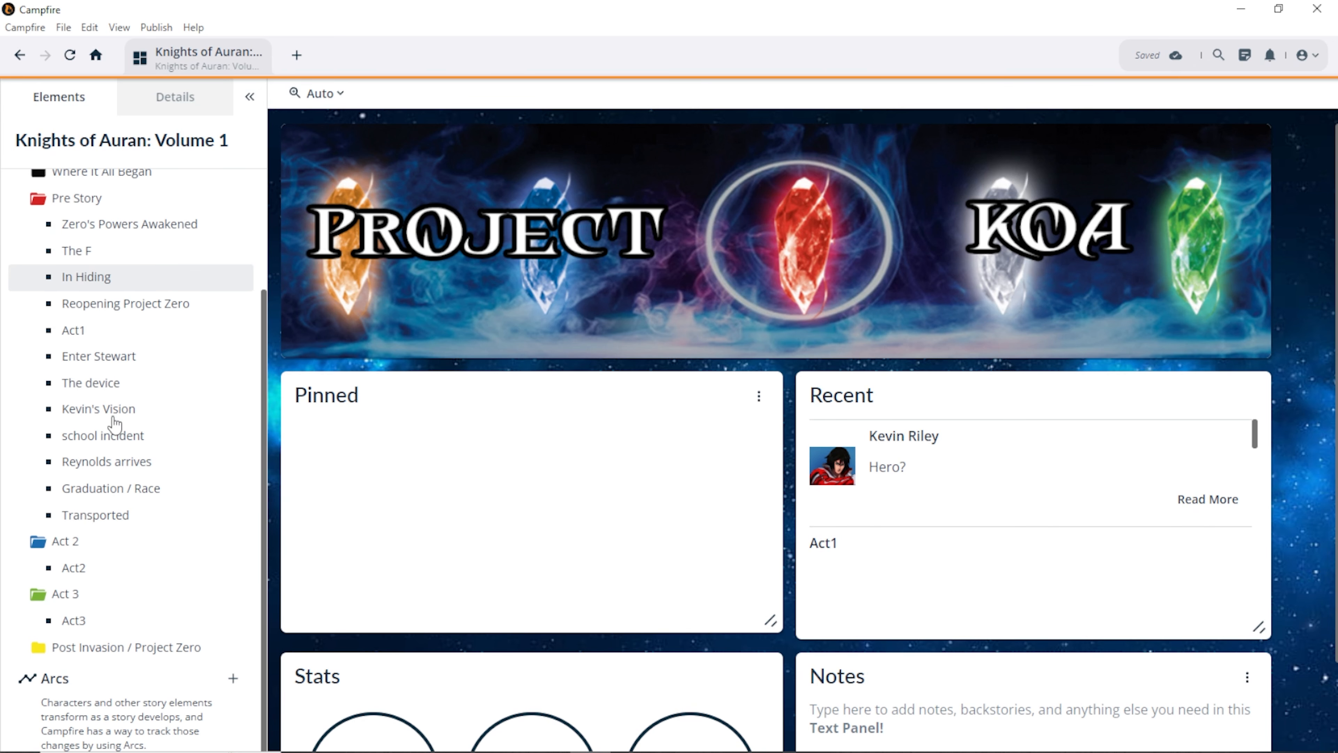
left_click(77, 337)
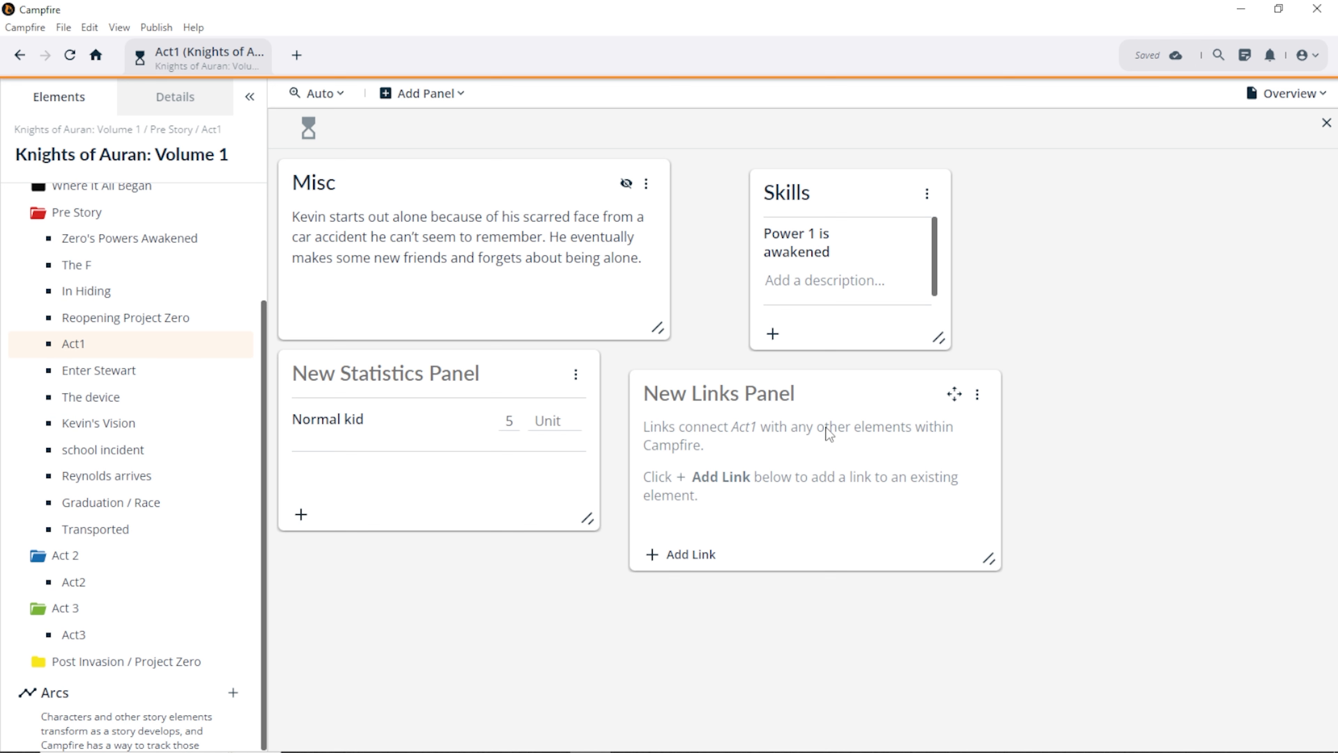
left_click(416, 100)
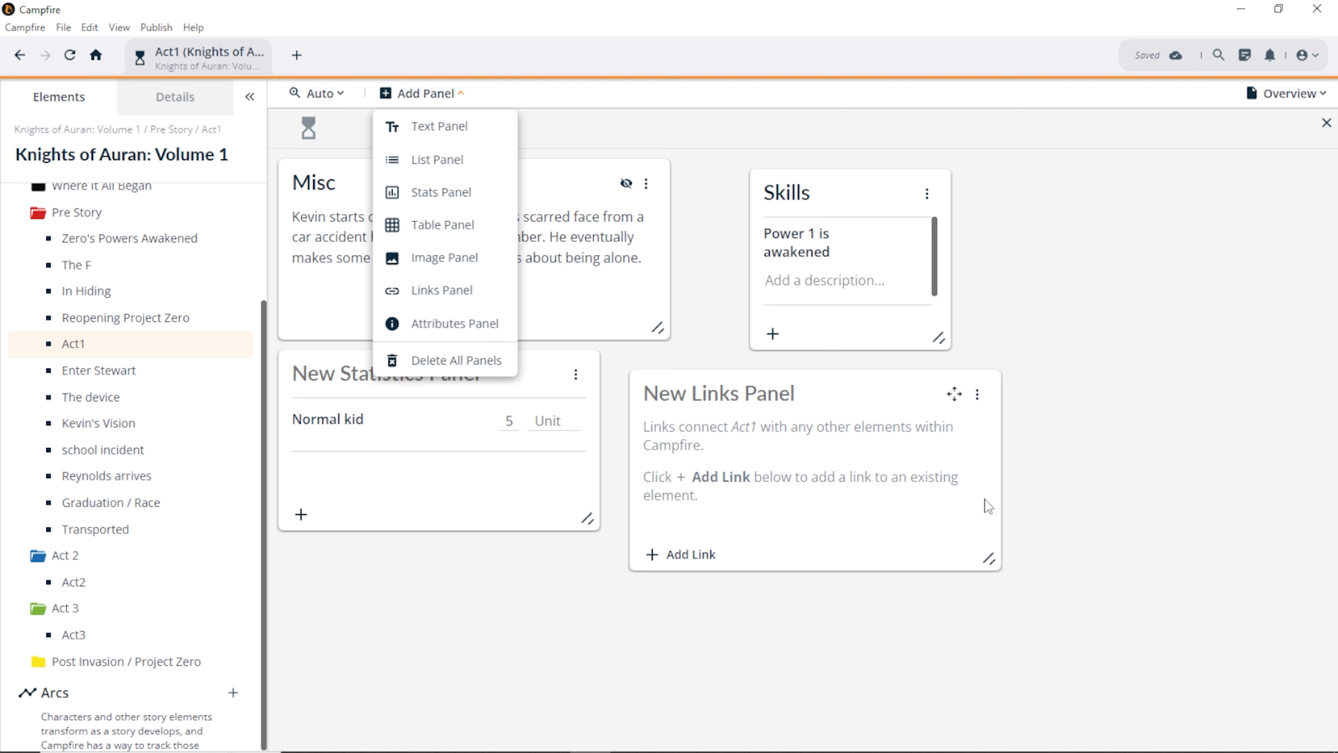
left_click(691, 667)
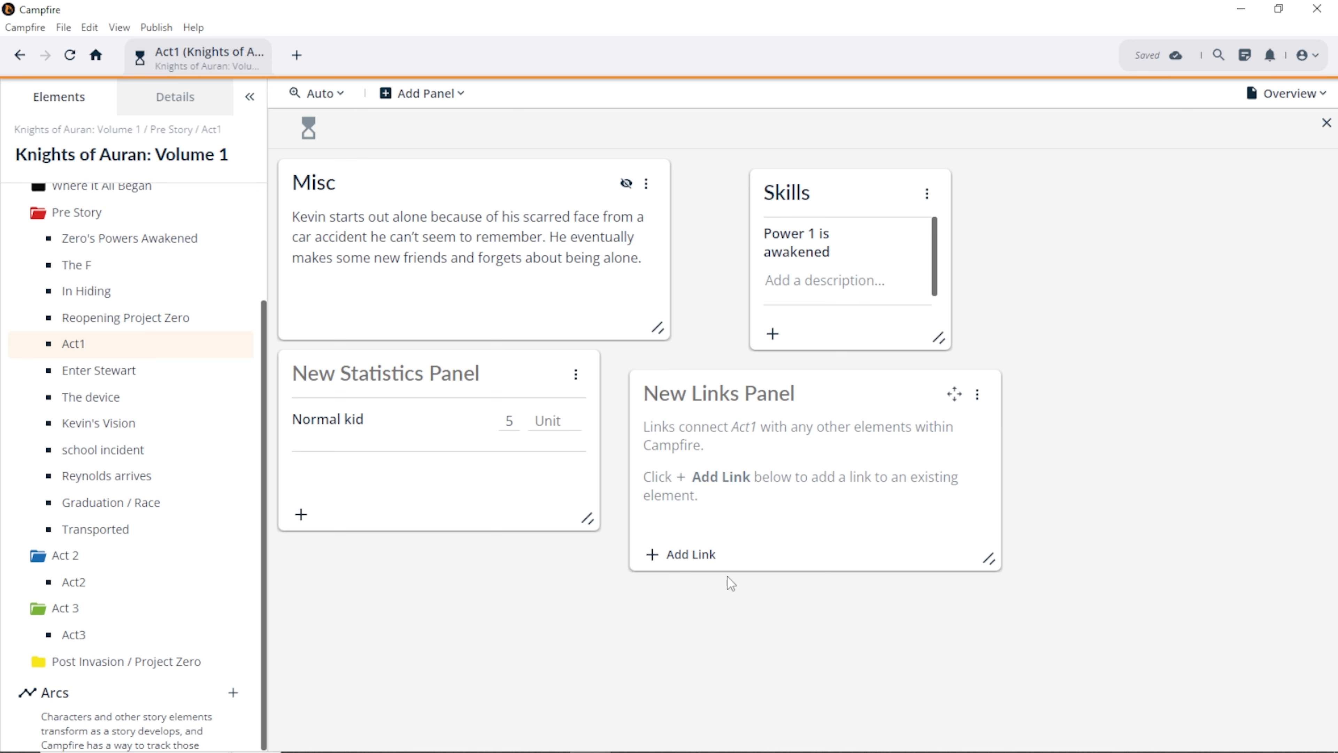
left_click(694, 563)
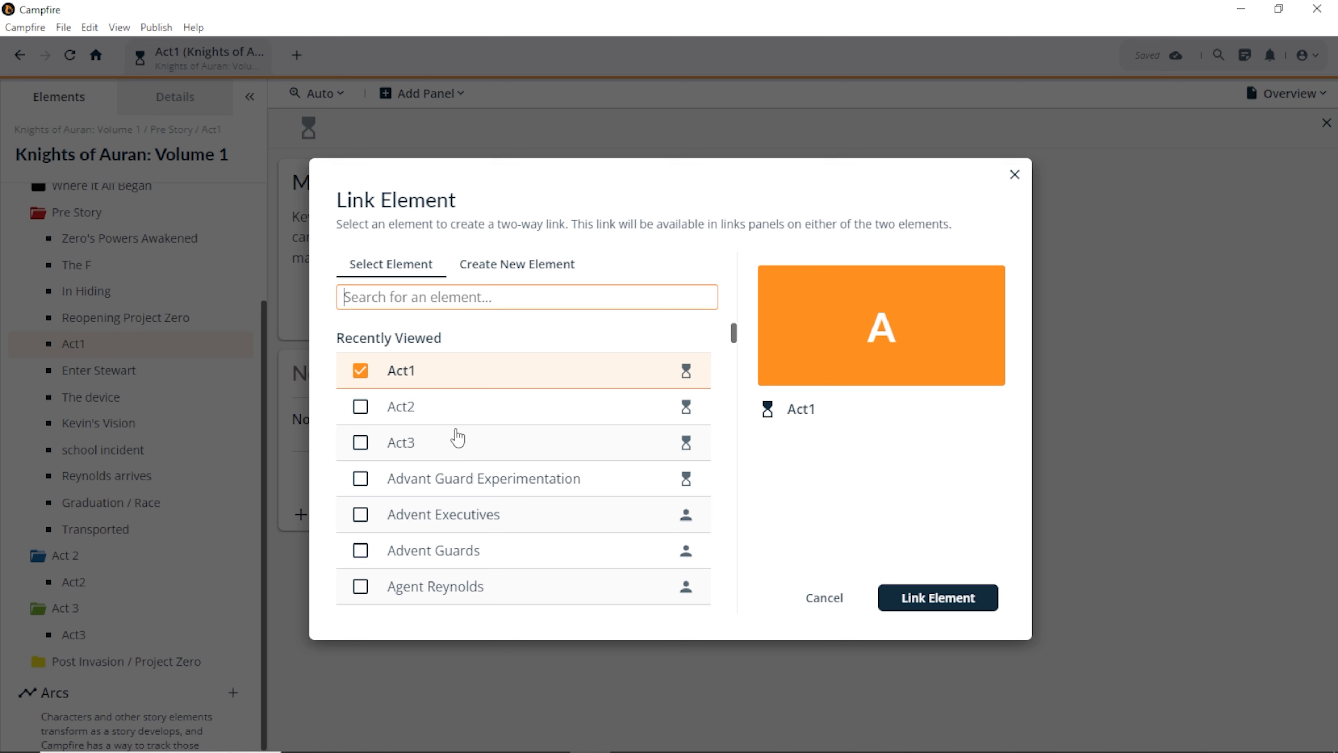
scroll(453, 437, "down", 10)
scroll(453, 437, "down", 14)
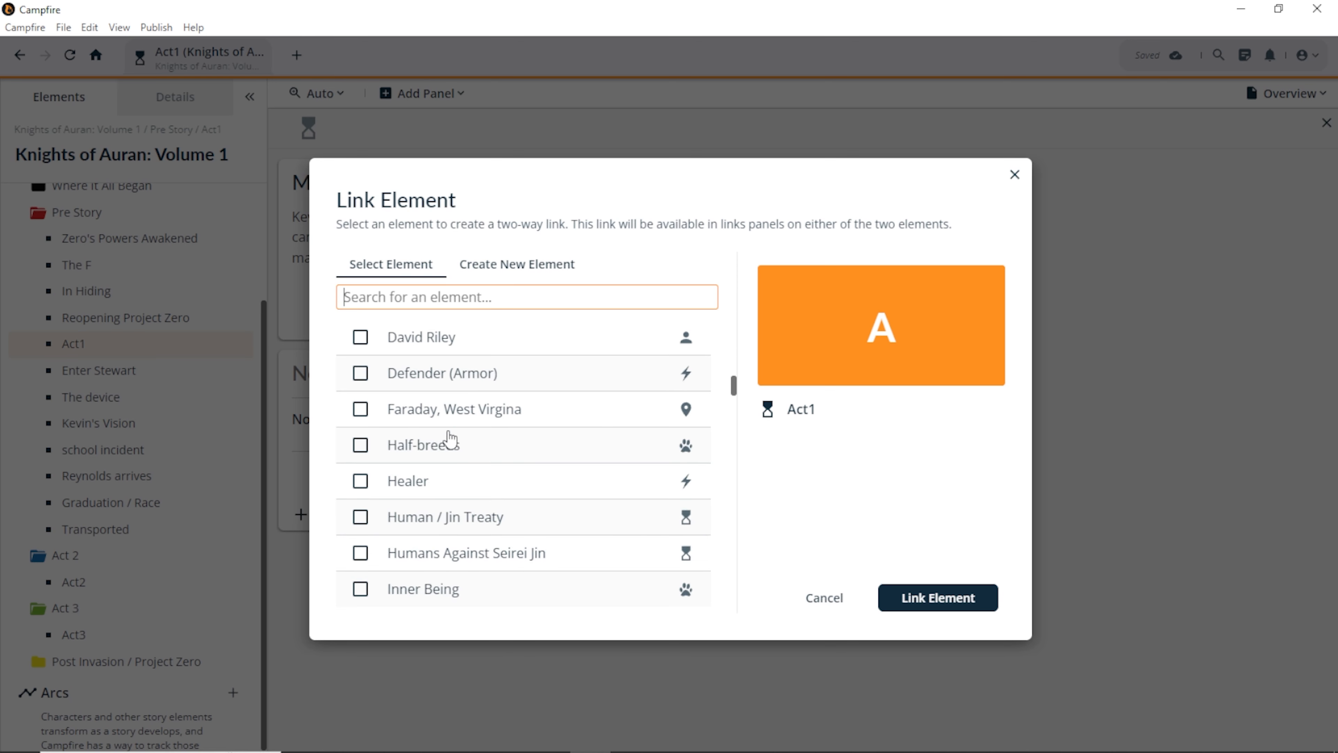
left_click(433, 451)
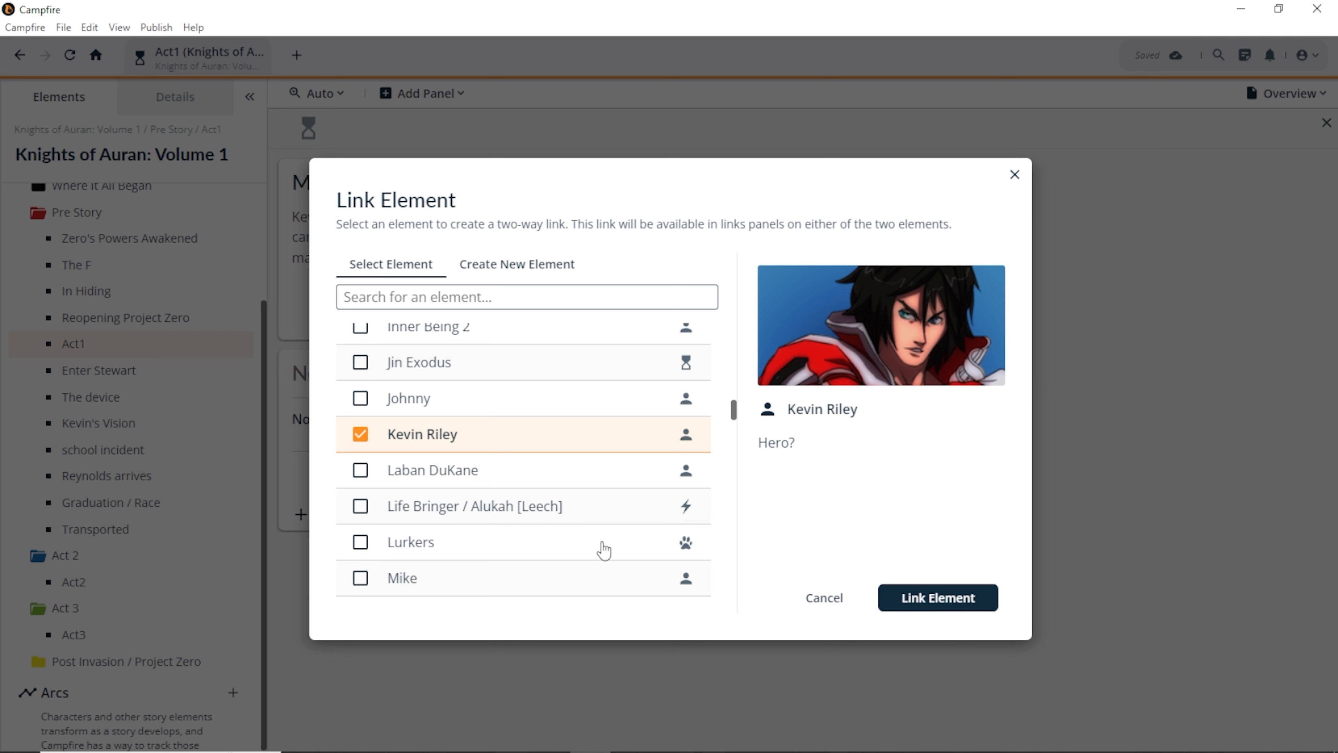
left_click(362, 435)
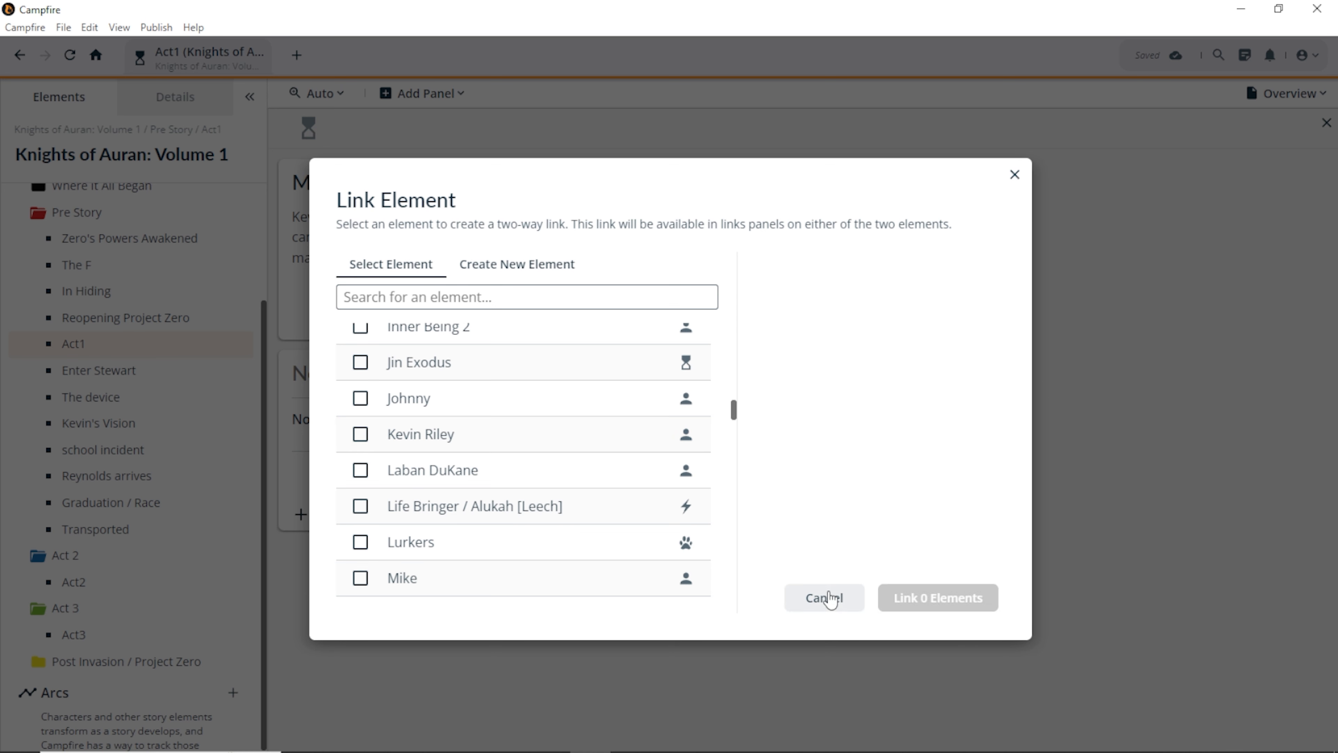
left_click(830, 597)
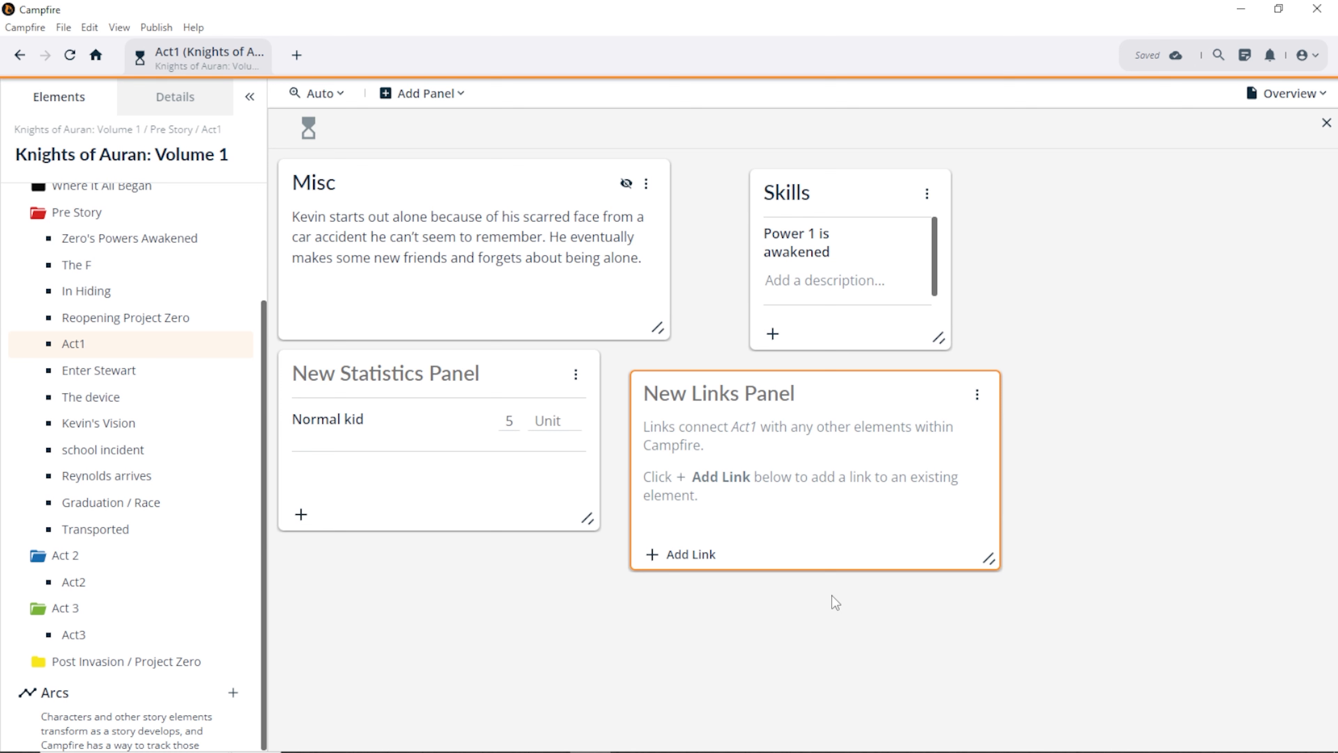
scroll(179, 461, "up", 3)
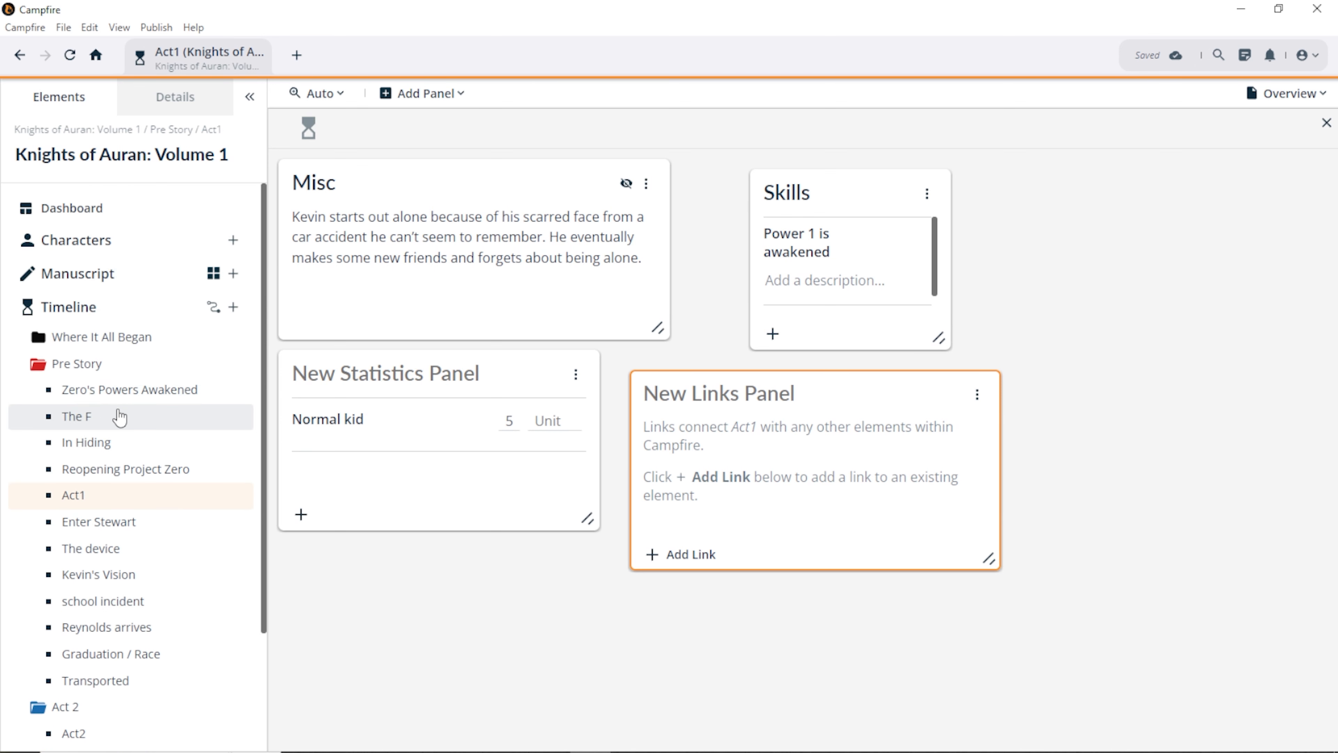
Step: Open Kevin Riley's character page under Characters › Volume 1 › Protagonist
left_click(73, 310)
left_click(62, 244)
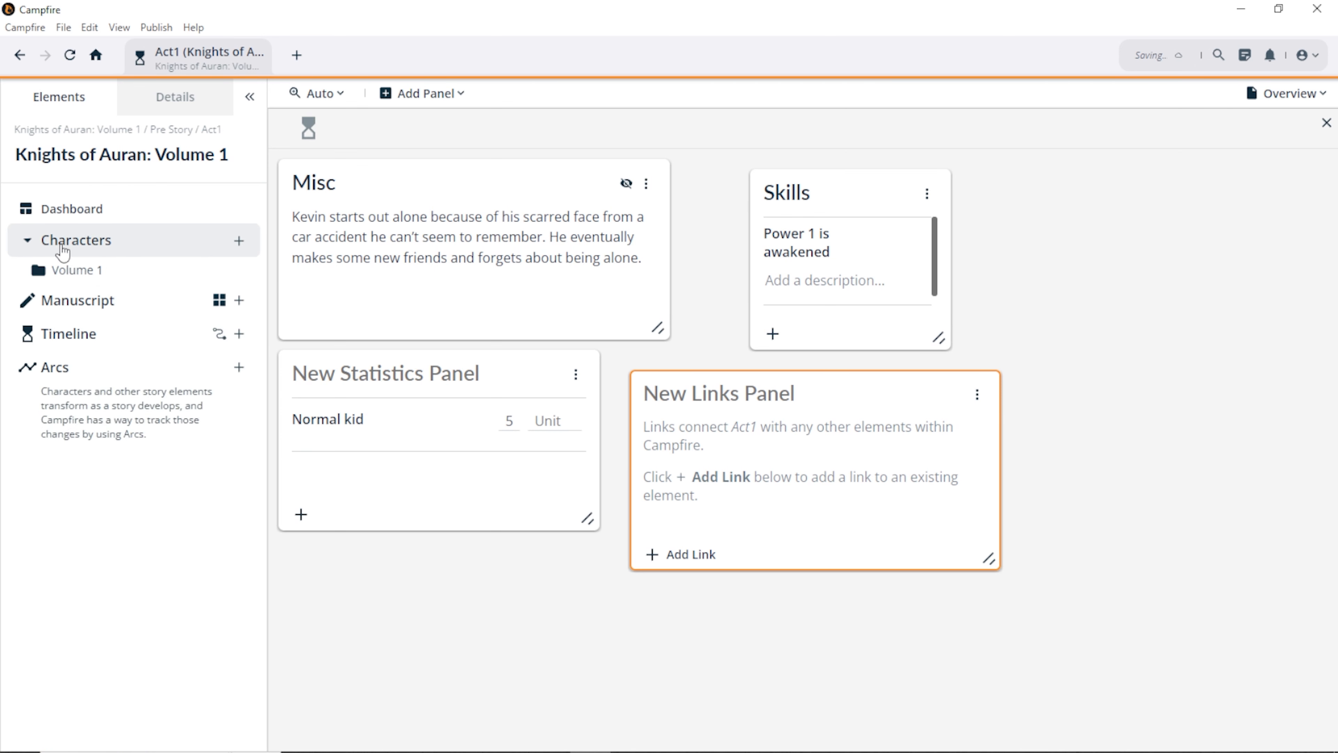
left_click(66, 269)
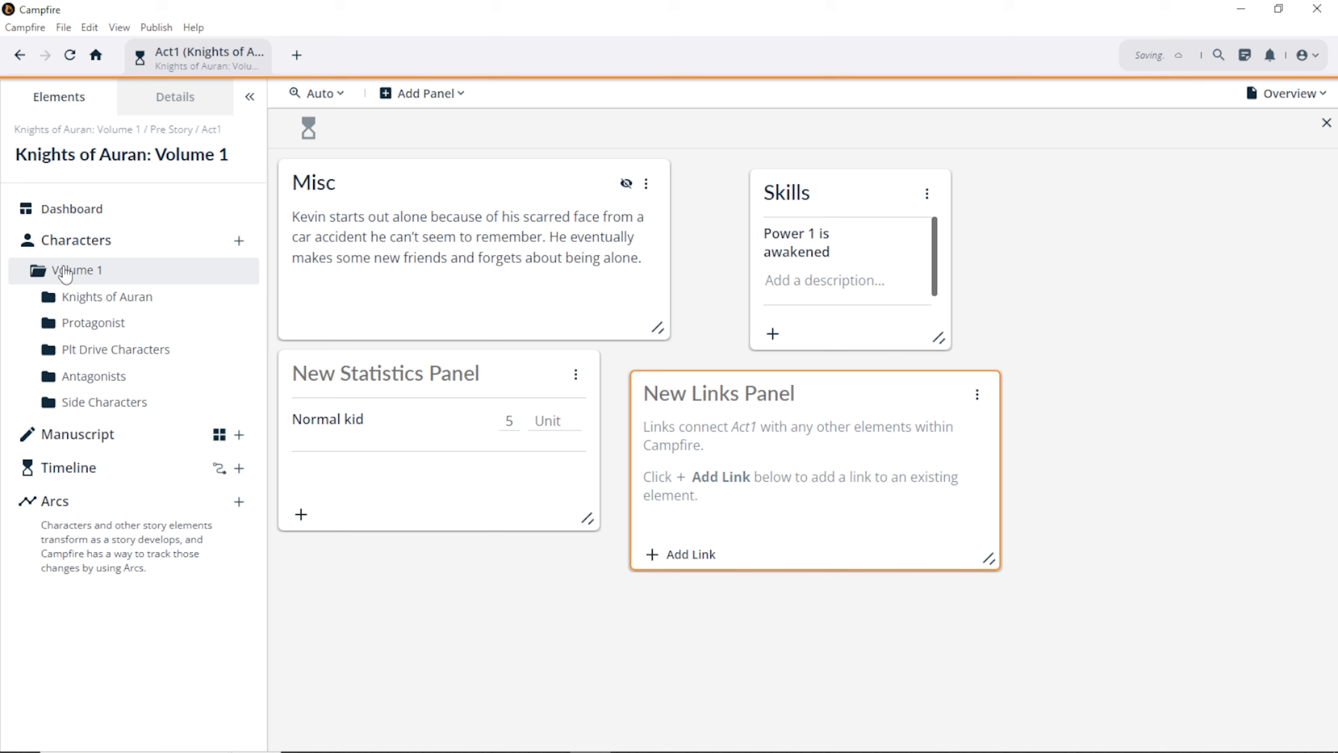
left_click(79, 328)
left_click(84, 360)
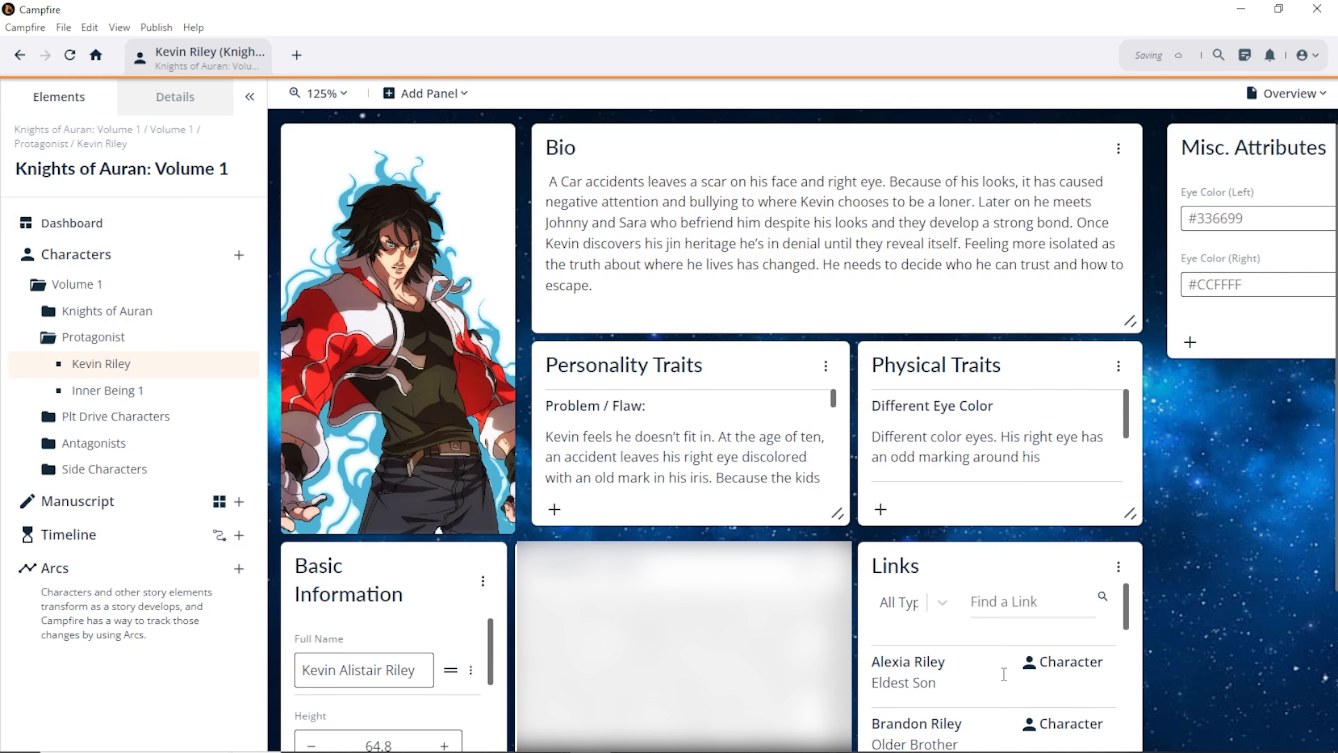
scroll(1009, 606, "down", 5)
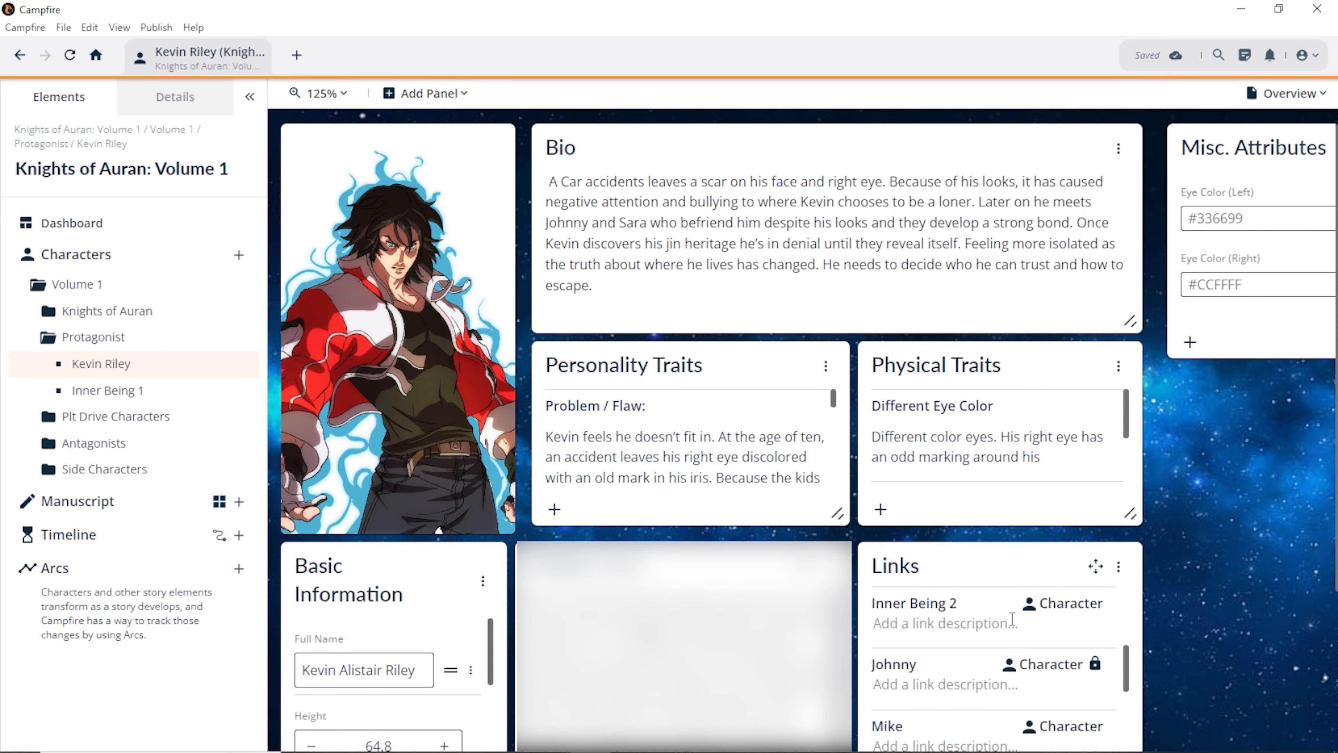
scroll(1012, 618, "down", 8)
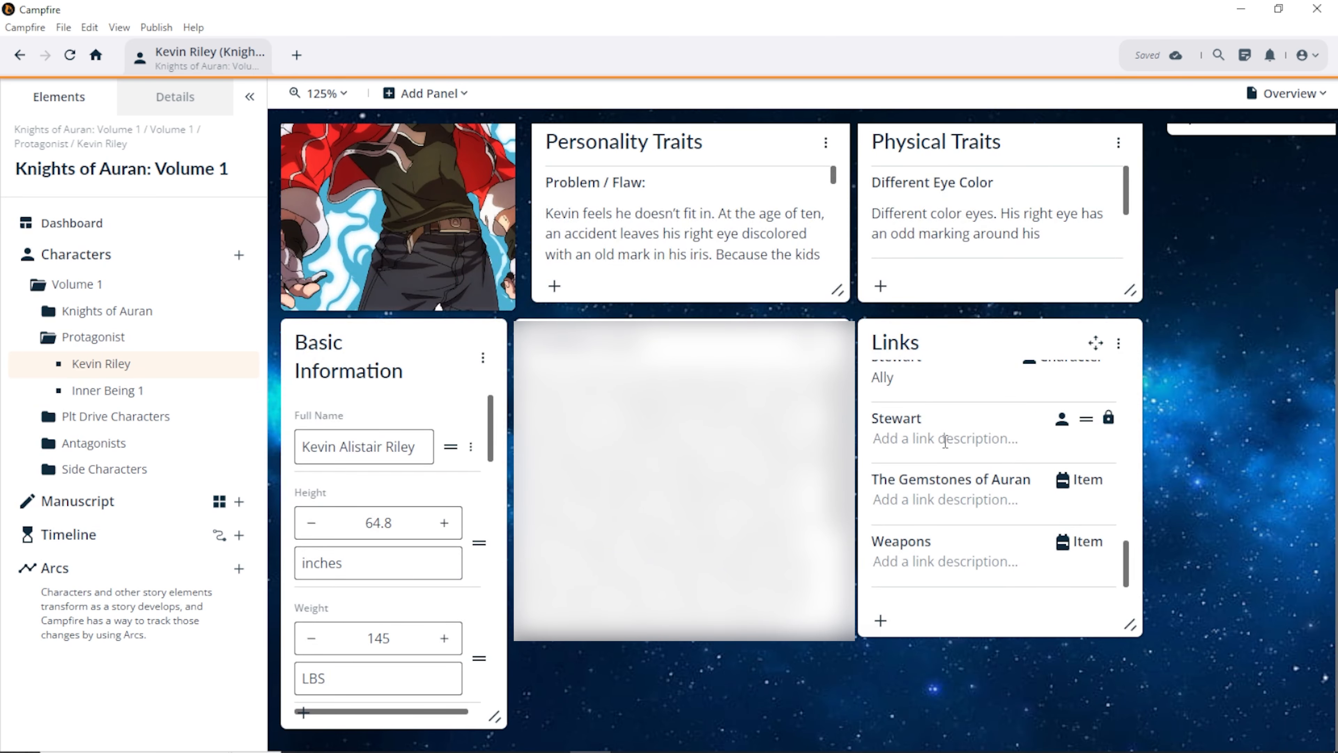
Step: Link Act3, Act2 and Act1 to Kevin Riley from his Links panel
left_click(887, 627)
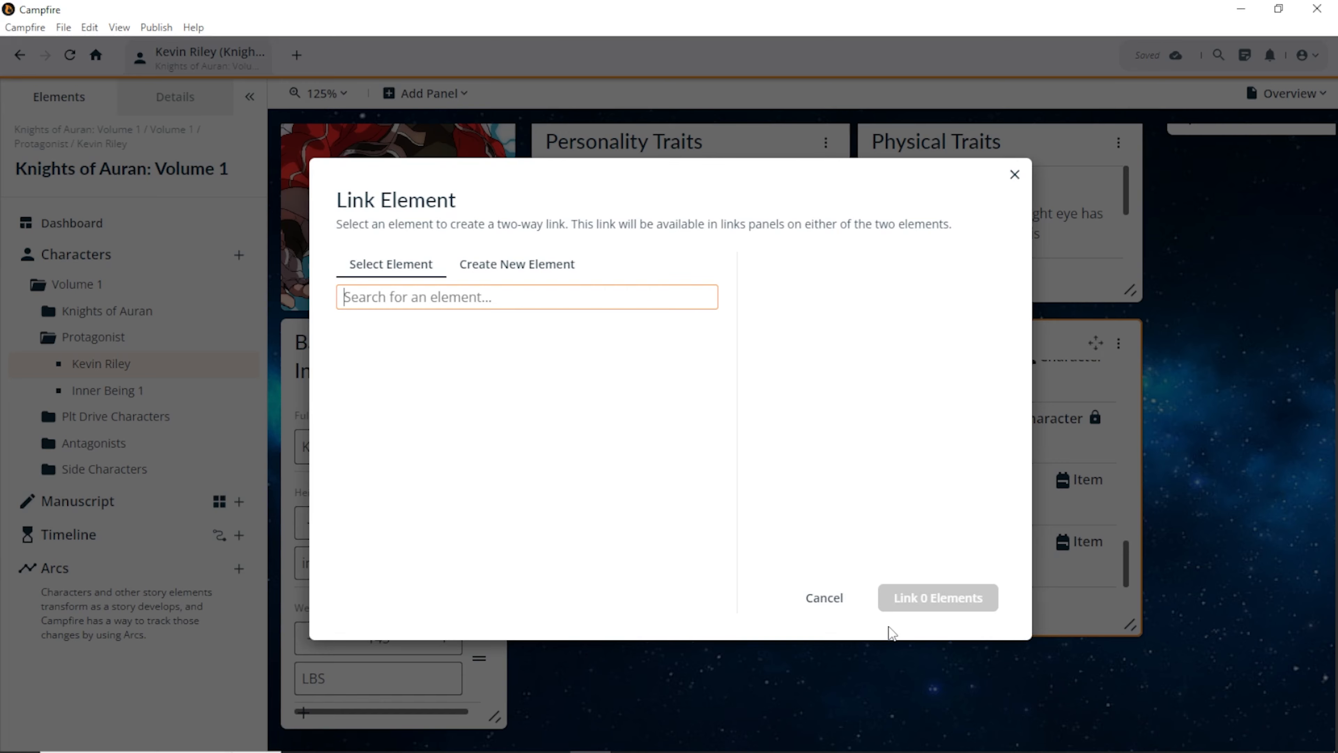
scroll(385, 429, "down", 5)
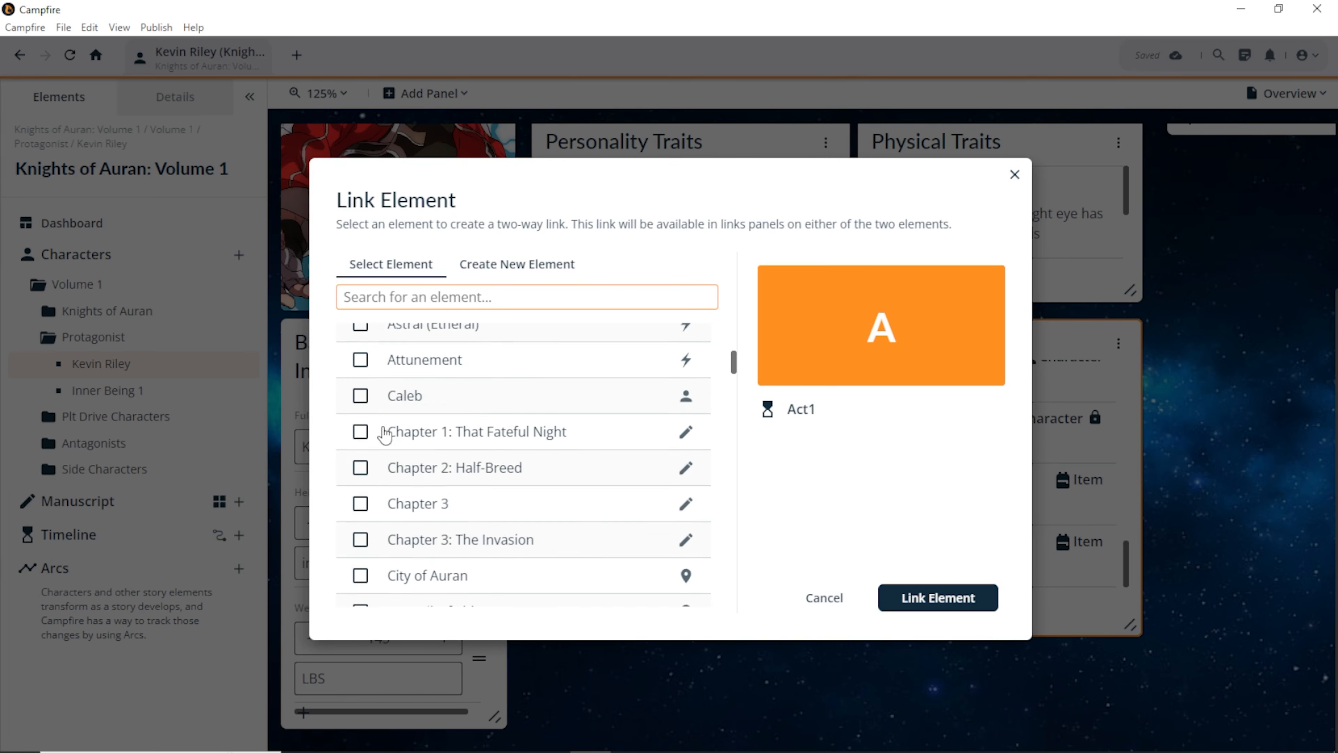
scroll(384, 429, "up", 5)
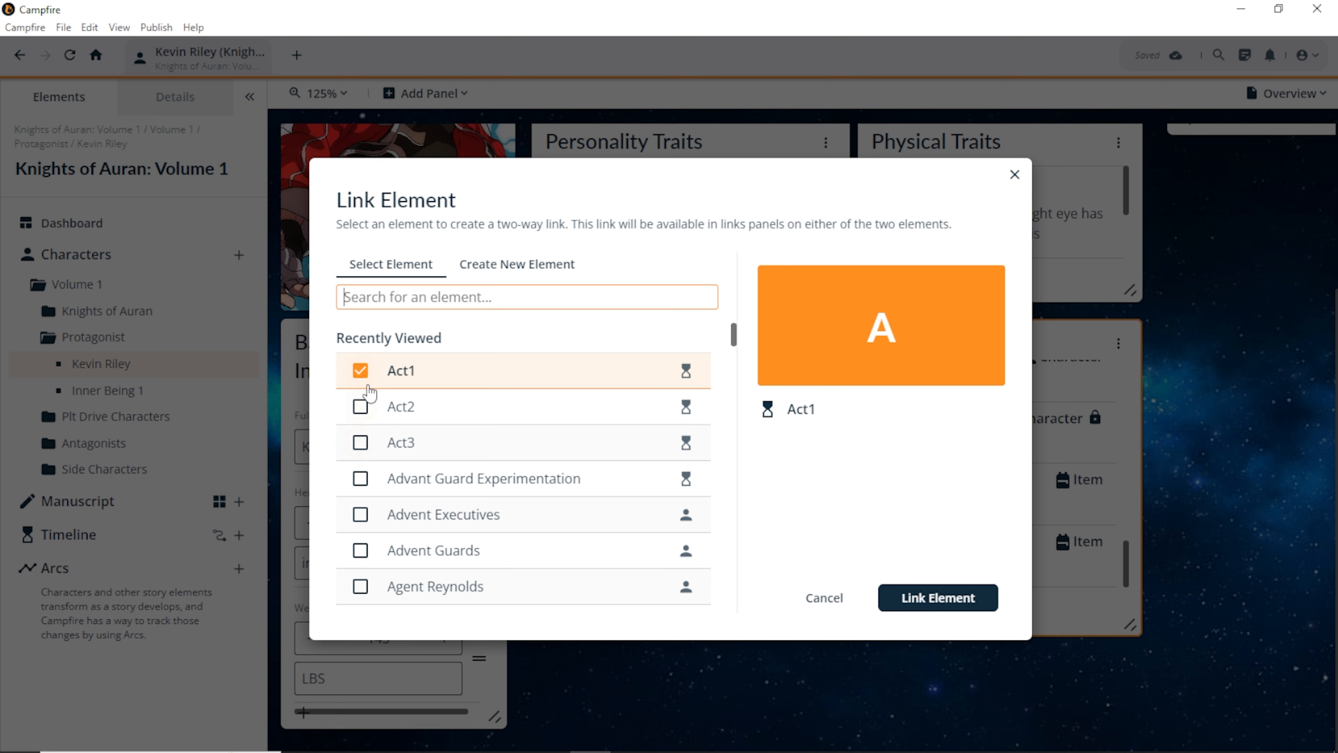
left_click(361, 445)
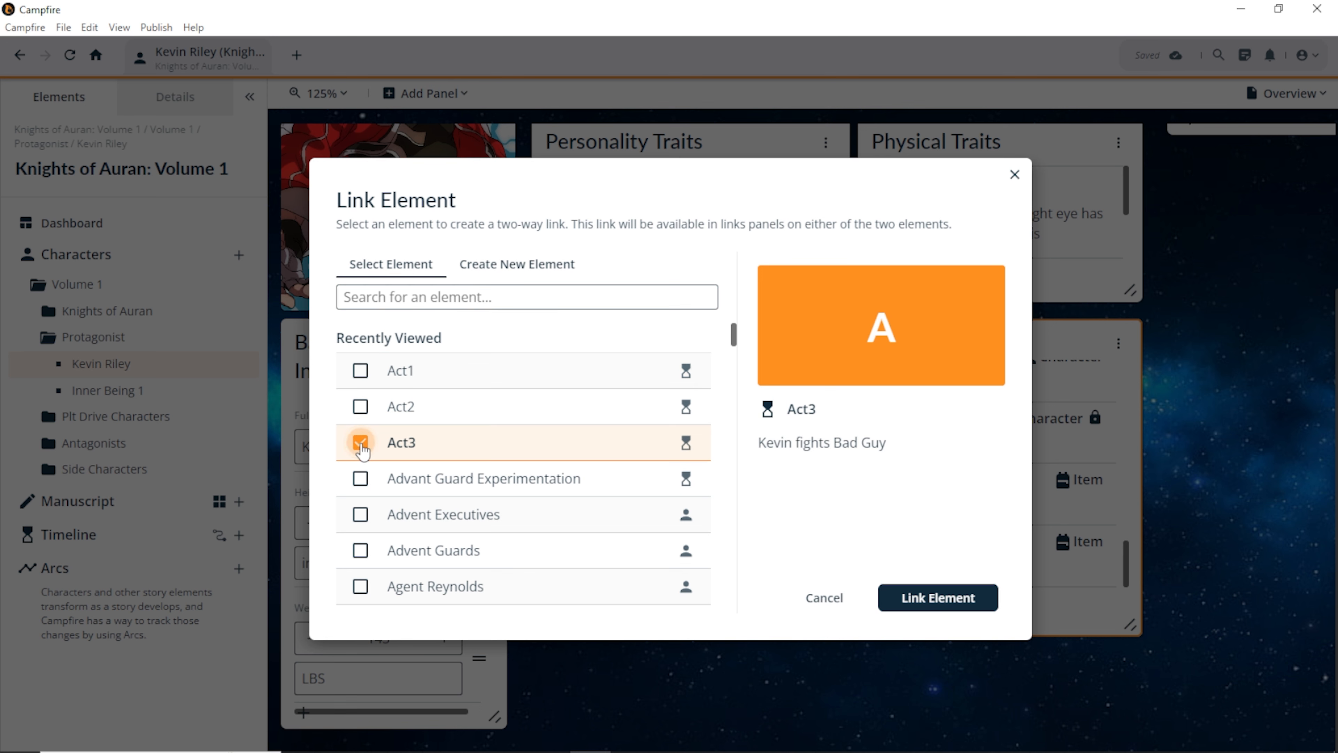
left_click(360, 408)
left_click(361, 374)
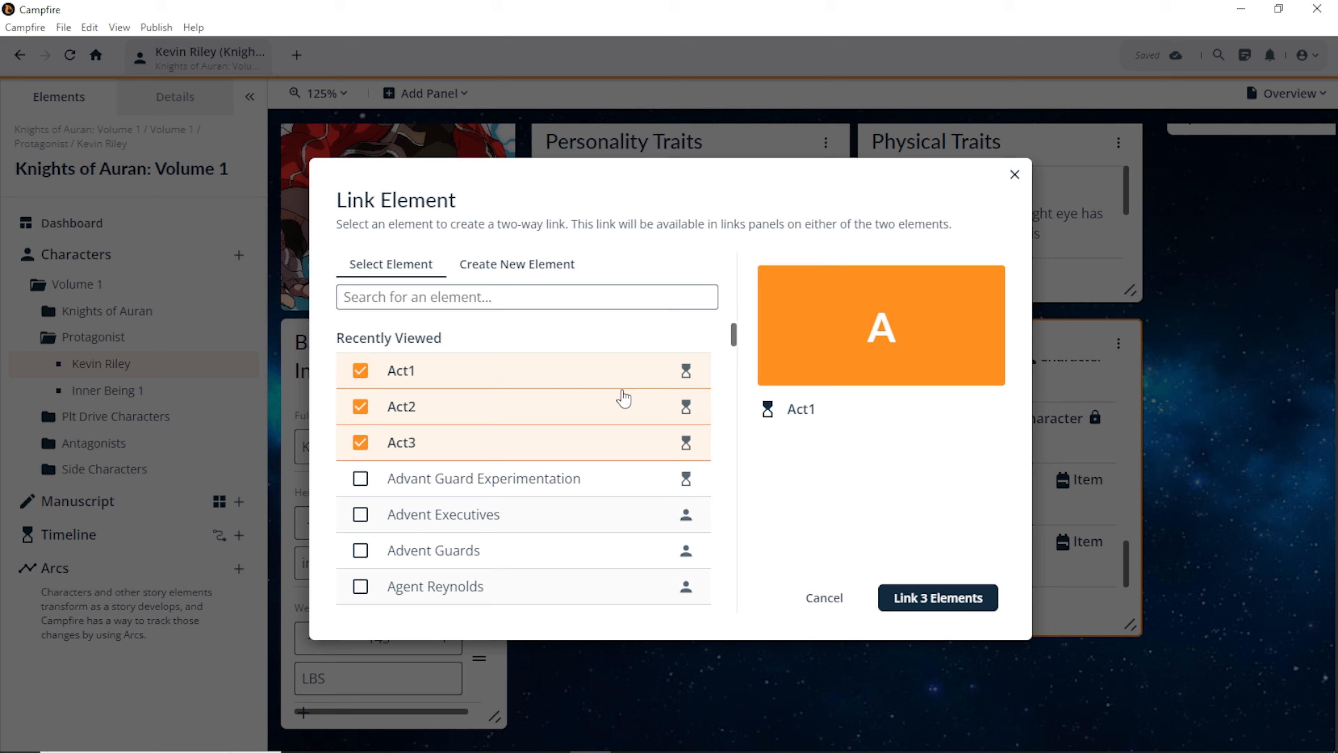
left_click(962, 600)
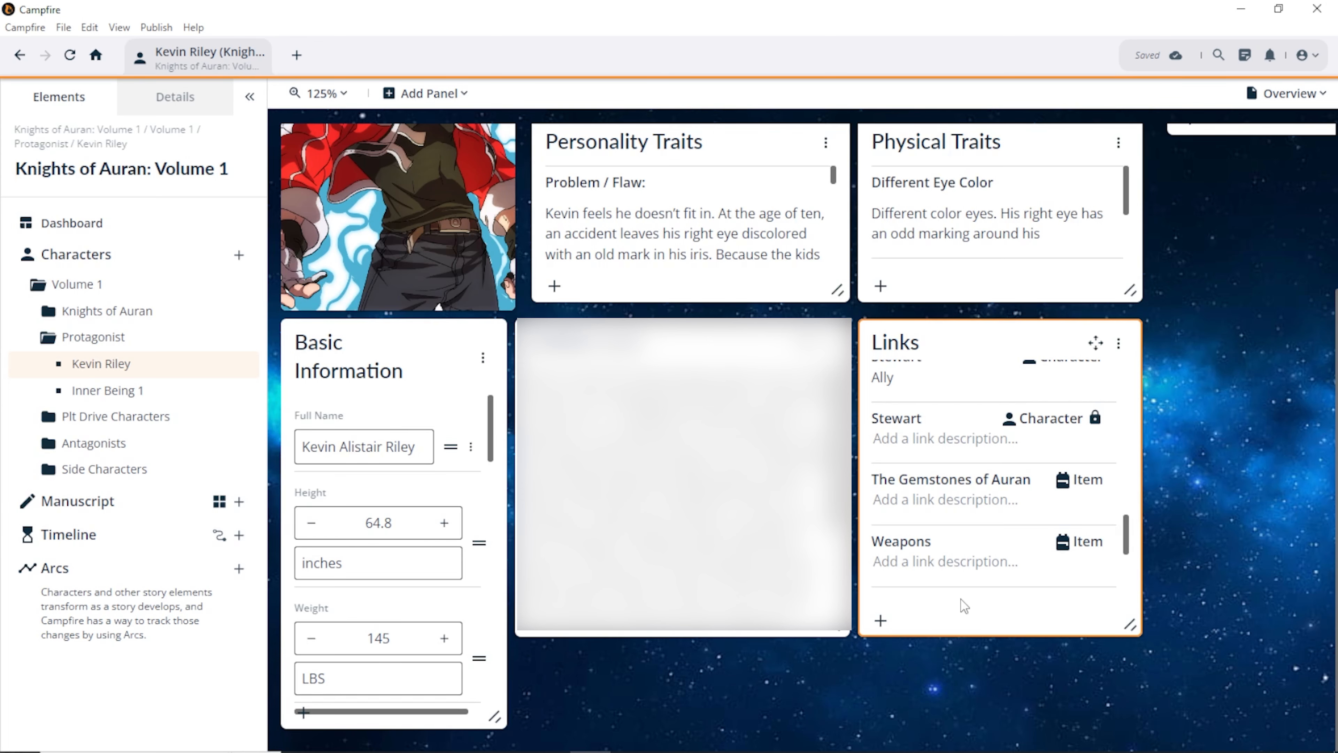
scroll(942, 532, "down", 3)
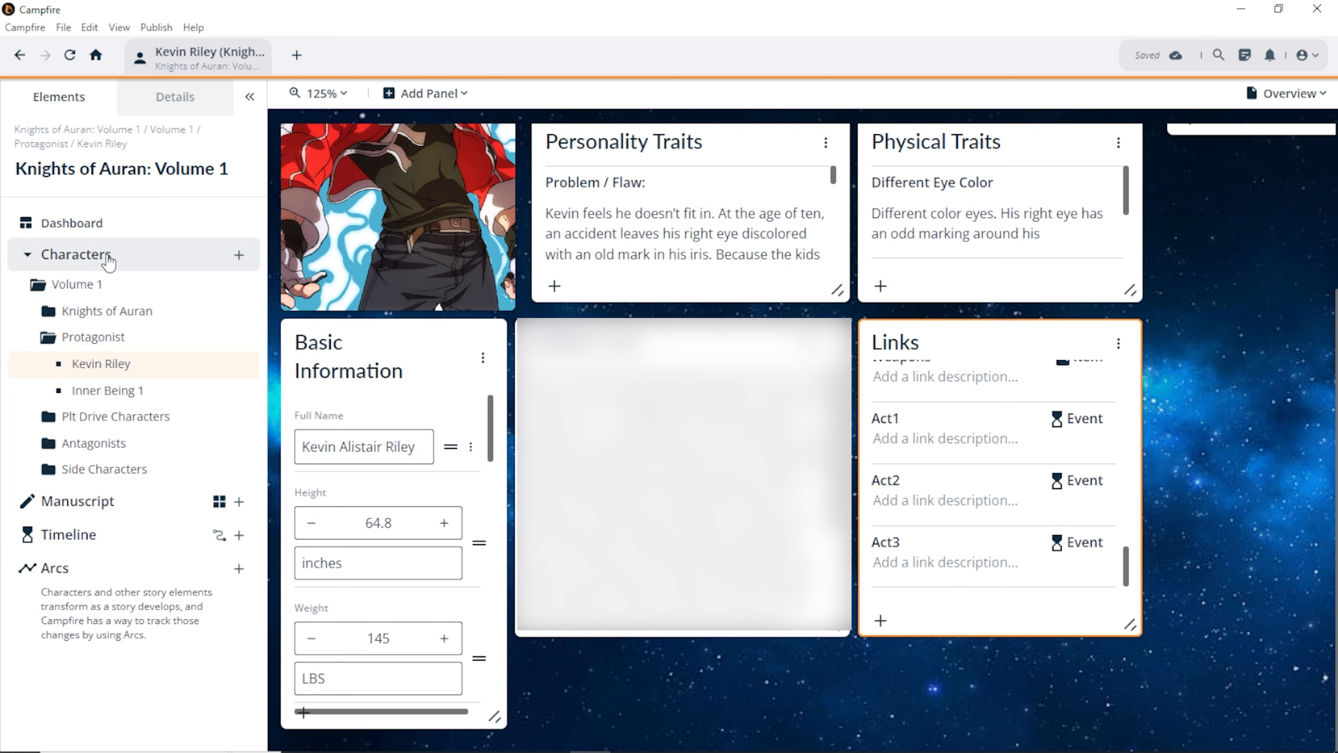
Step: Collapse the character folders and create a new arc following Kevin Riley
left_click(90, 337)
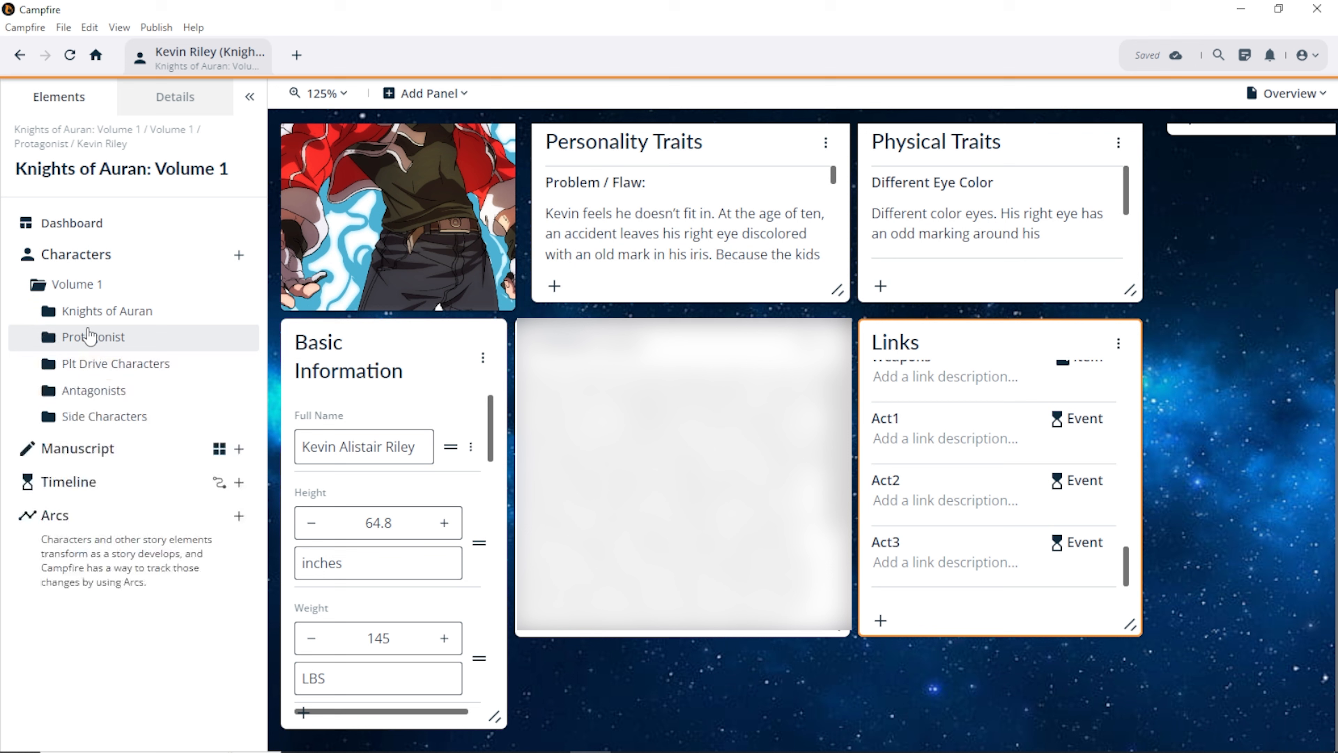
left_click(71, 283)
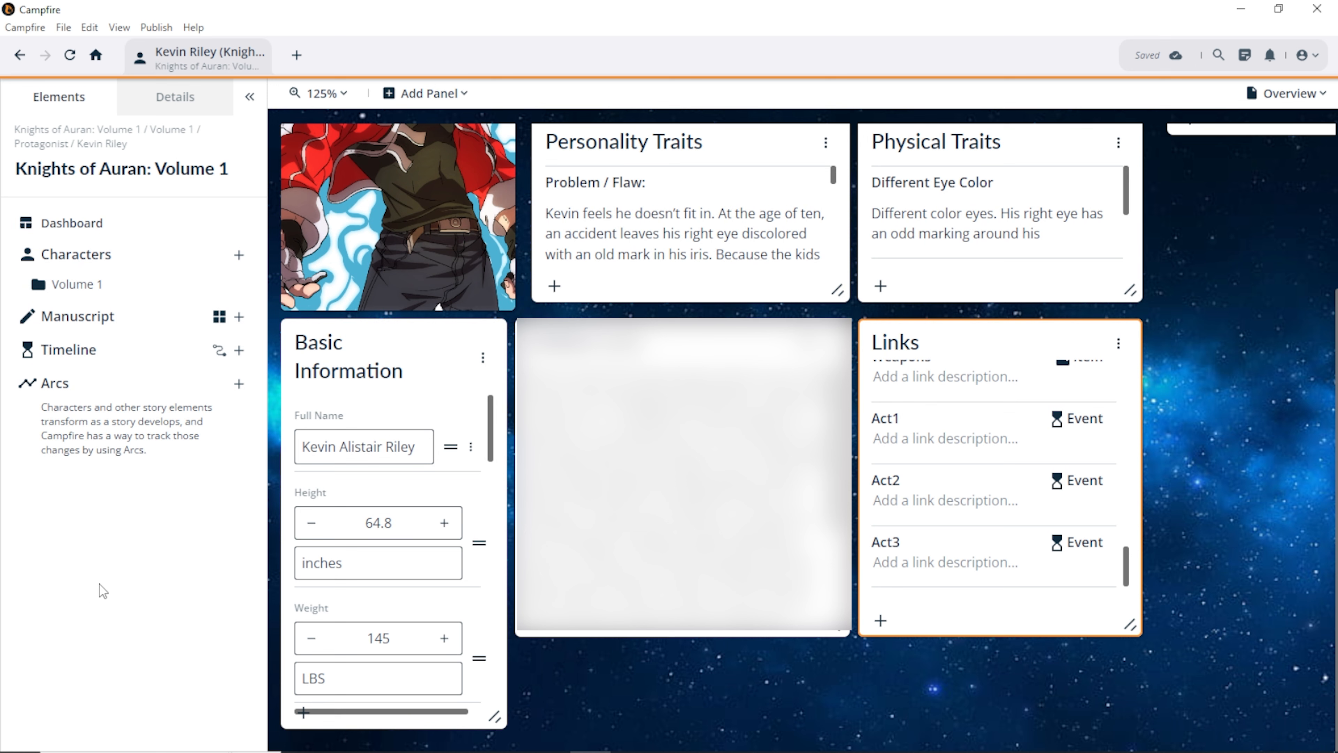
left_click(239, 383)
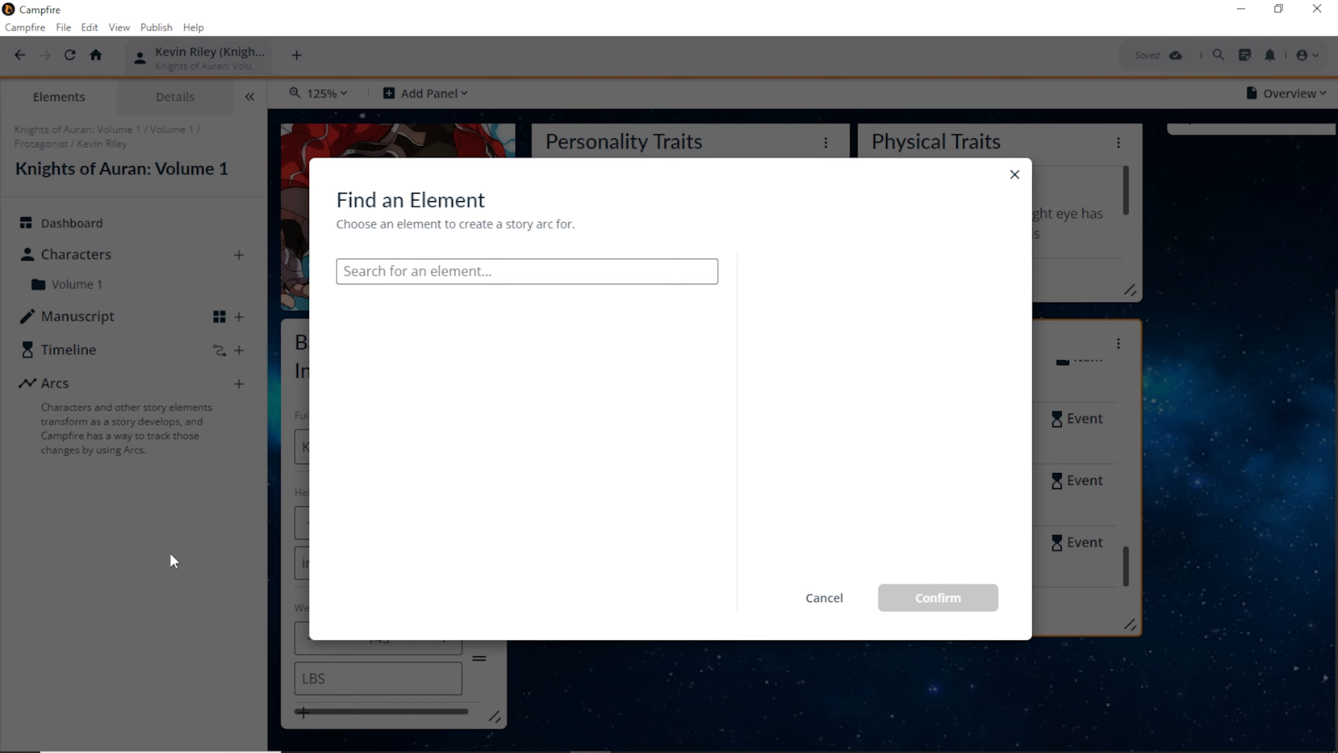
scroll(414, 437, "down", 12)
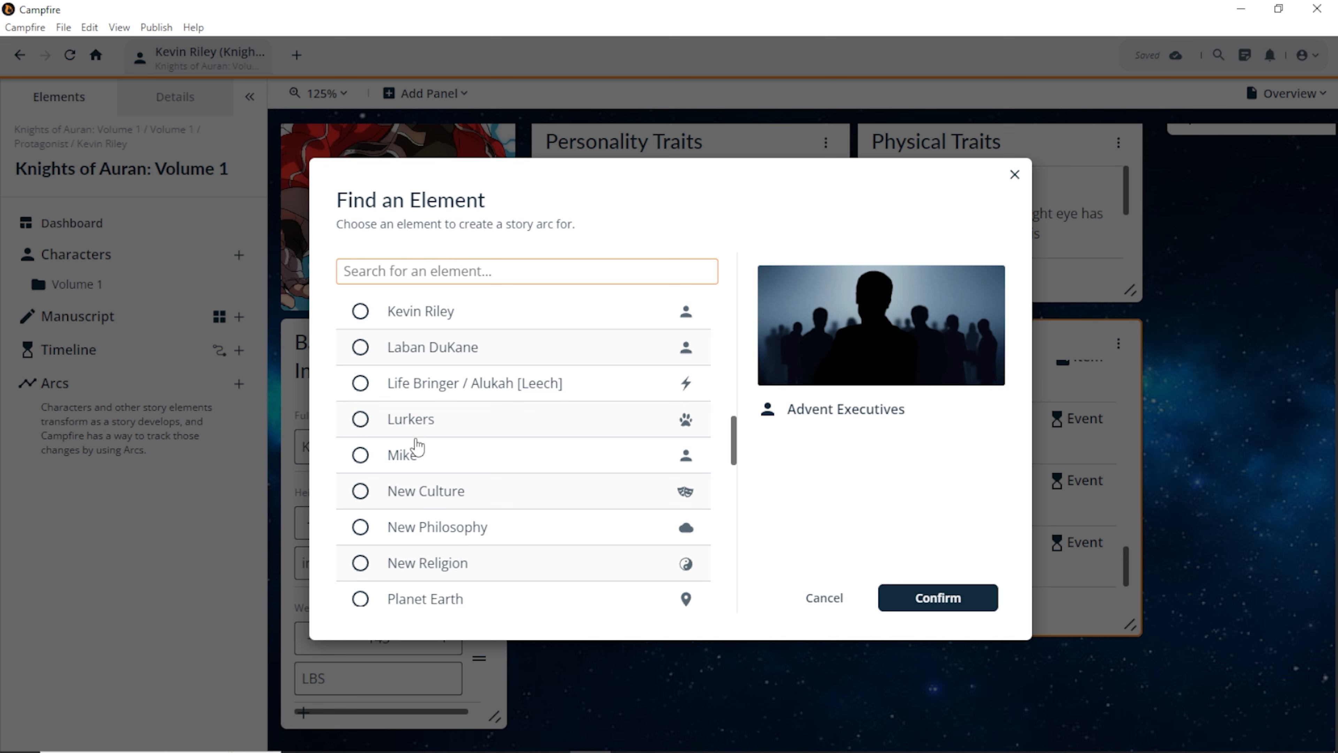
left_click(368, 312)
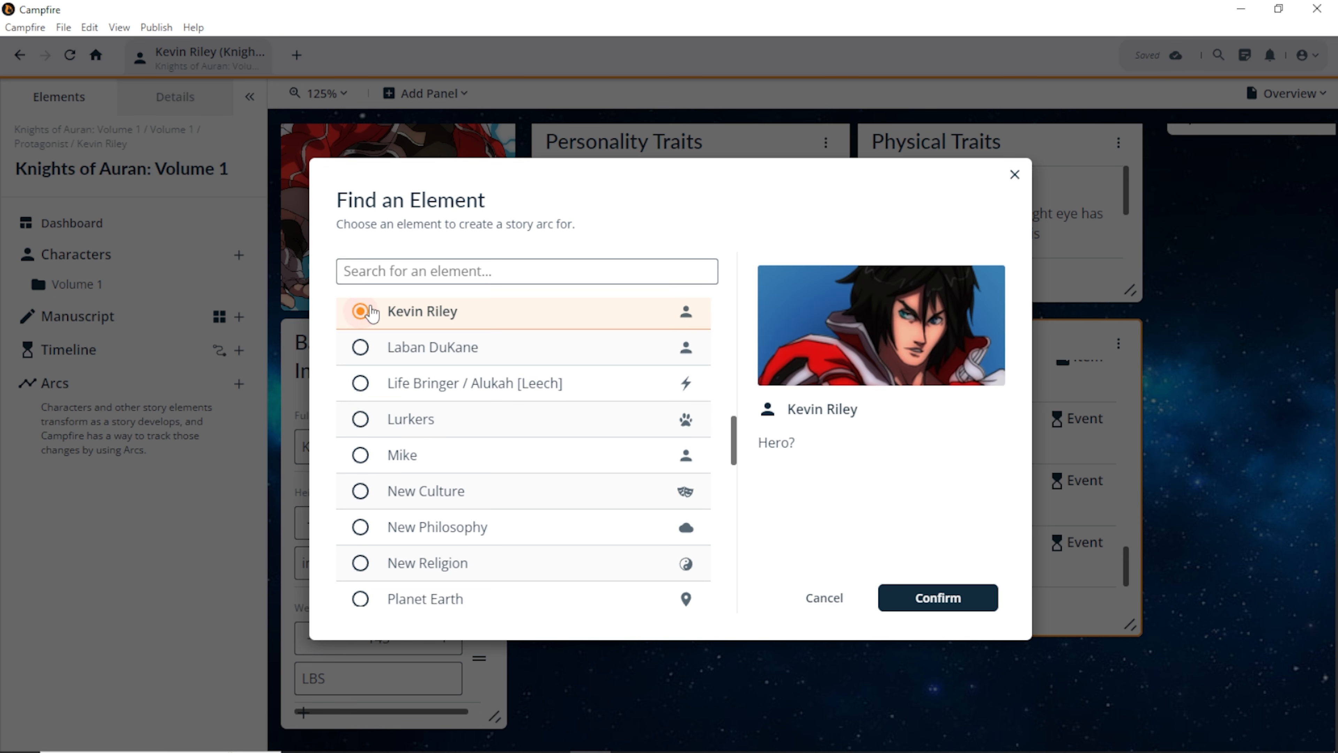
left_click(926, 606)
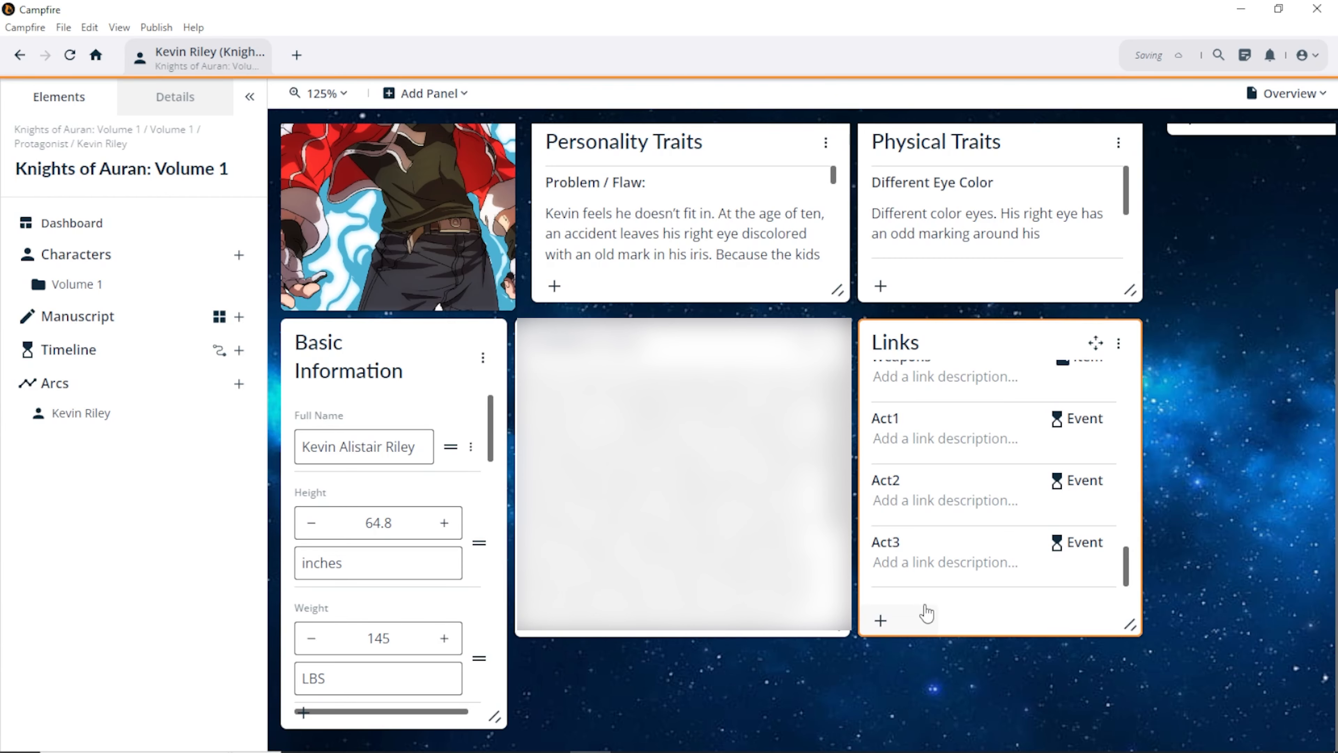
Step: Open the Kevin Riley arc from his character page's links
left_click(925, 606)
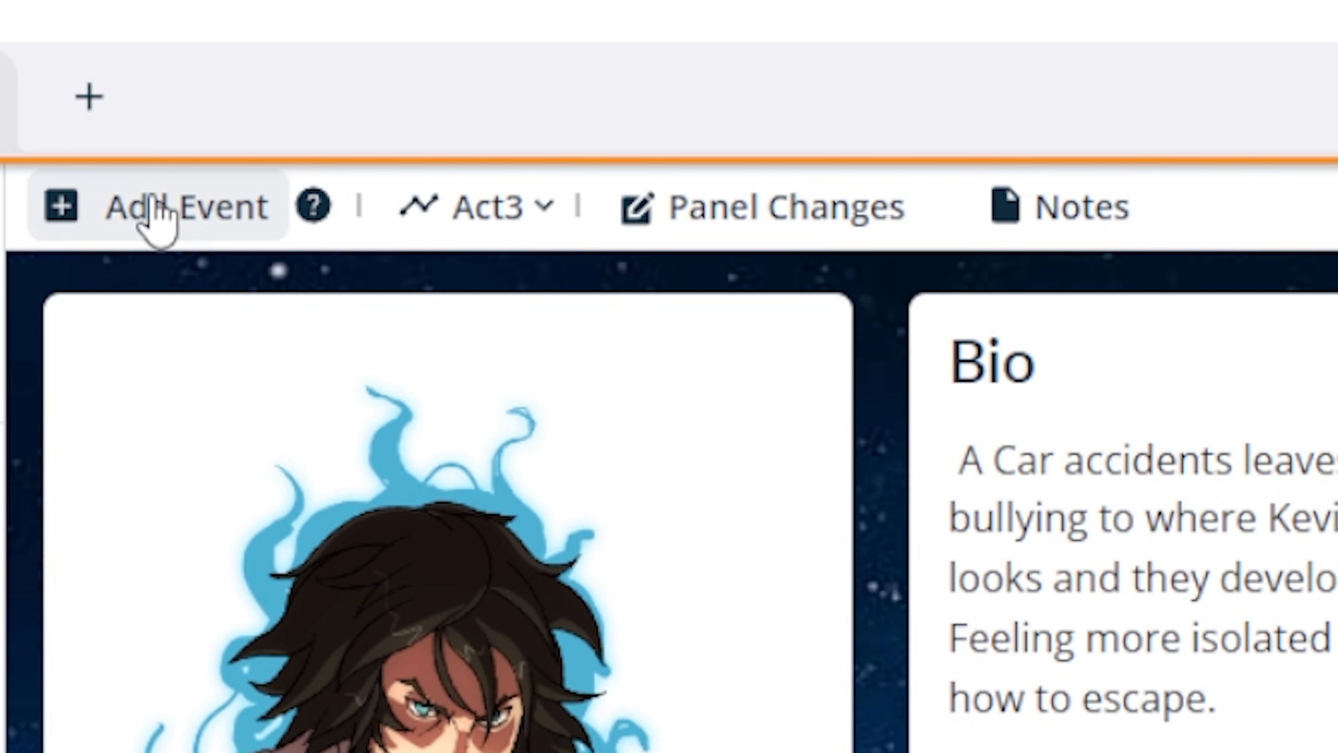
Step: Preview Kevin Riley's Act1 and Act2 versions, return to Act3 and enable Panel Changes
left_click(540, 211)
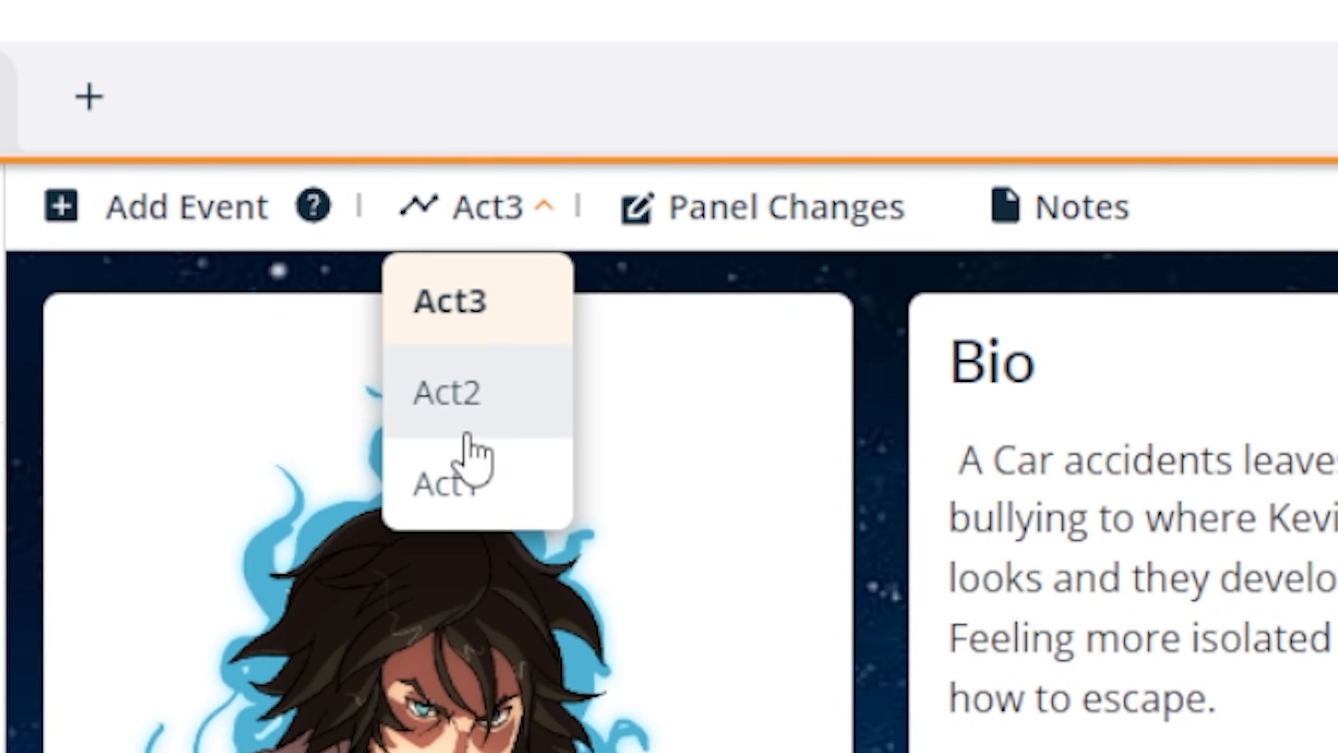
left_click(482, 482)
left_click(484, 222)
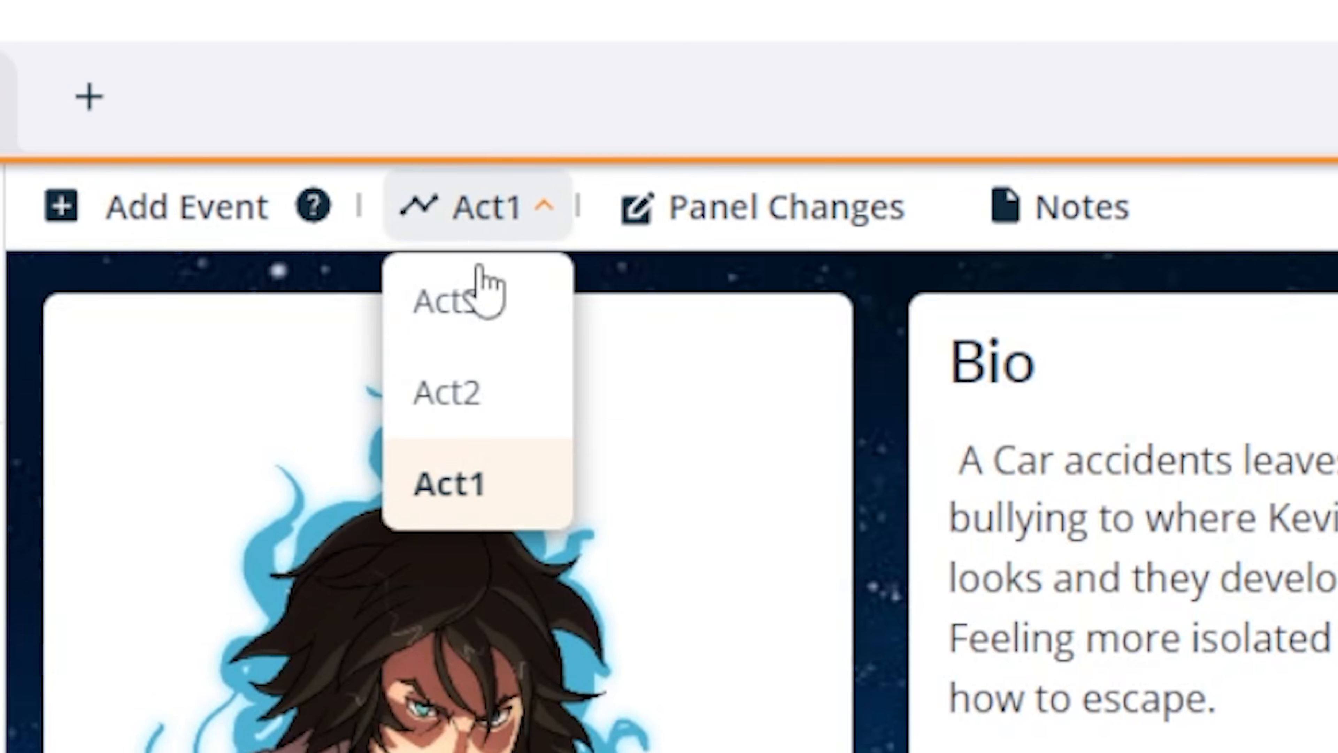
left_click(431, 157)
left_click(434, 94)
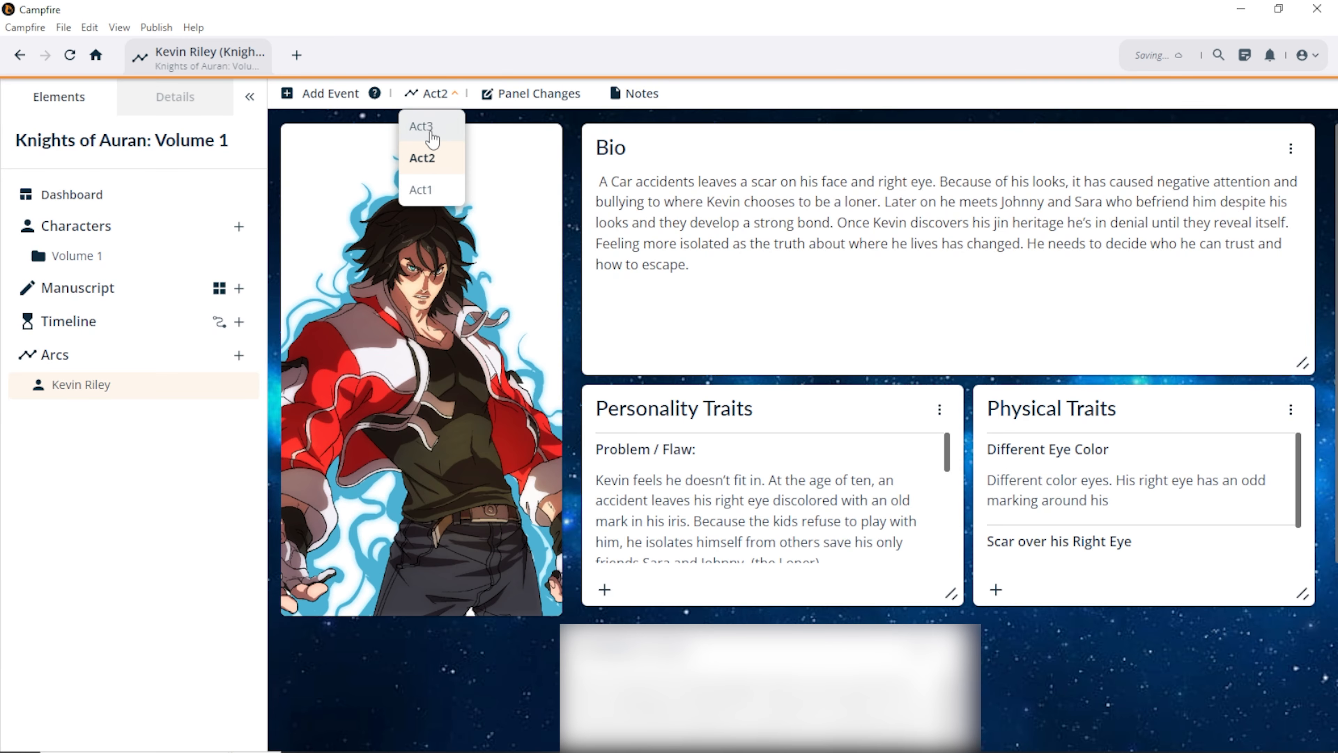
left_click(428, 126)
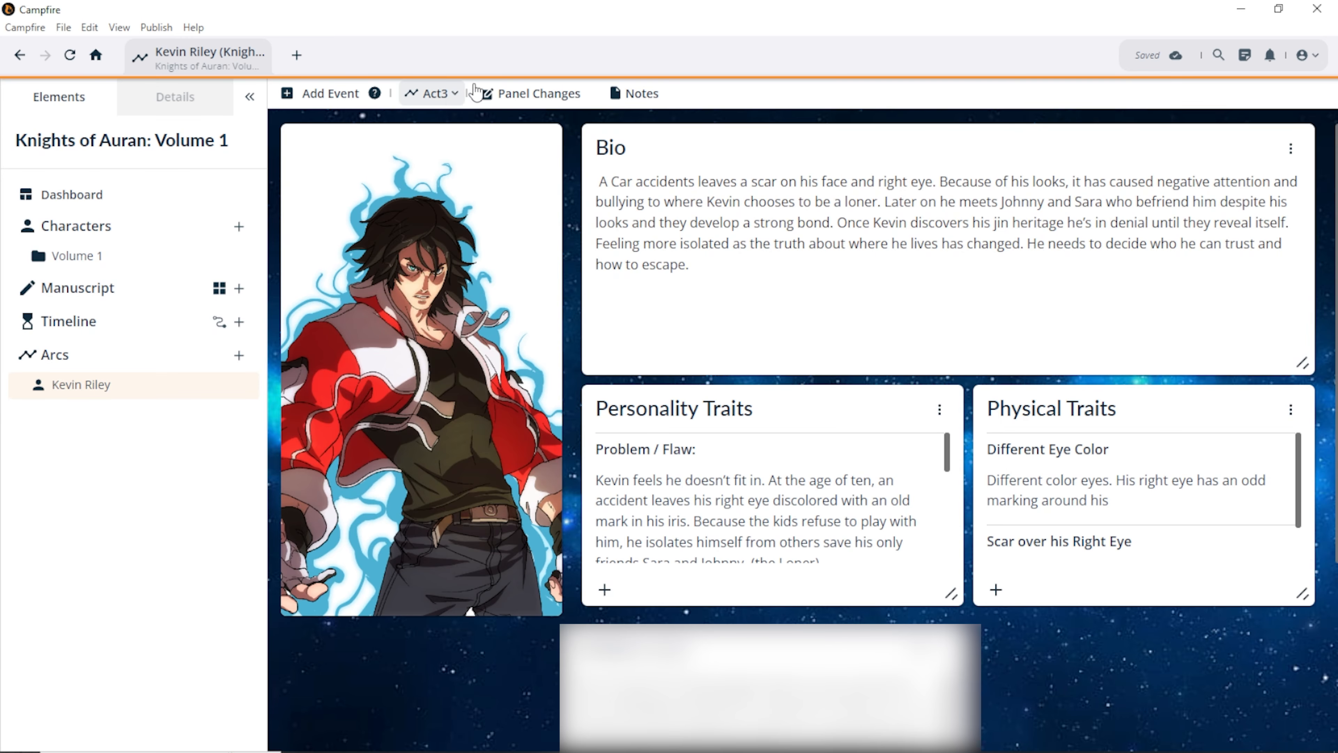
left_click(524, 97)
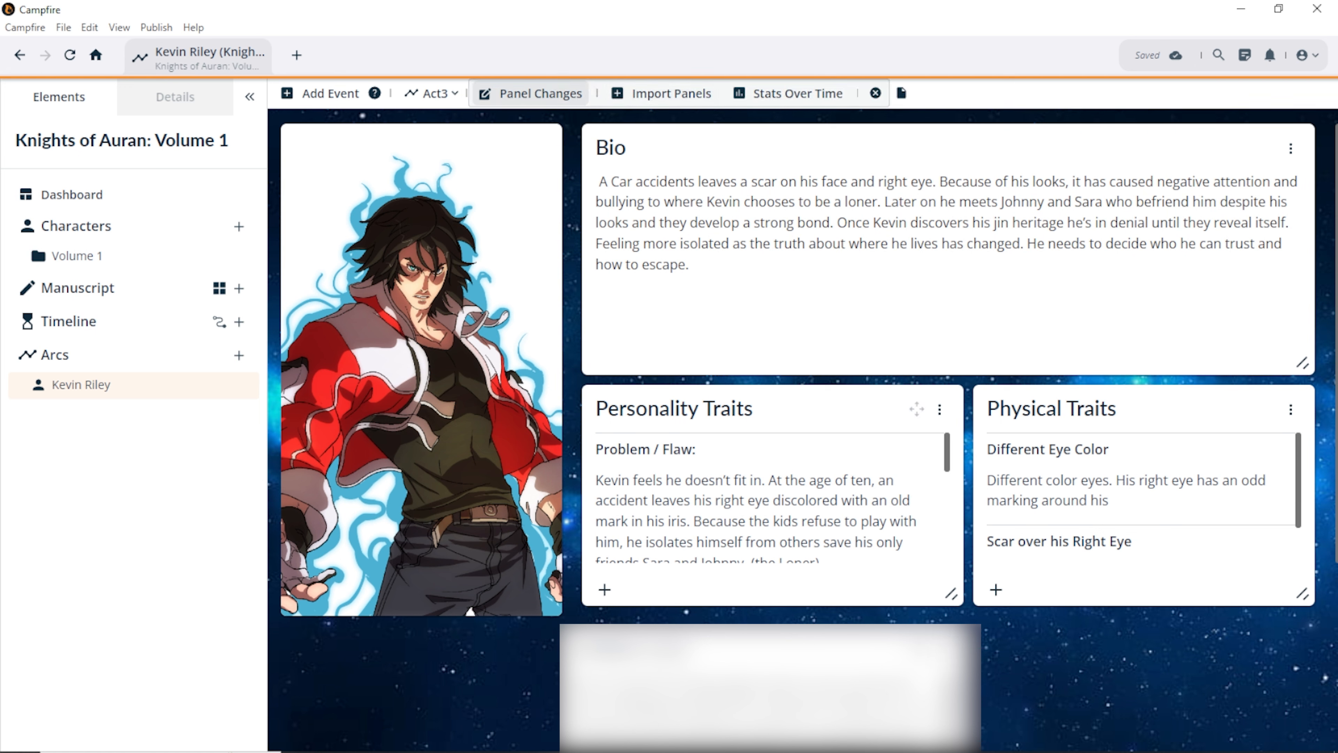
Step: Remove the panel below Personality Traits from Act3 and cancel importing Hidden Lore
left_click(940, 651)
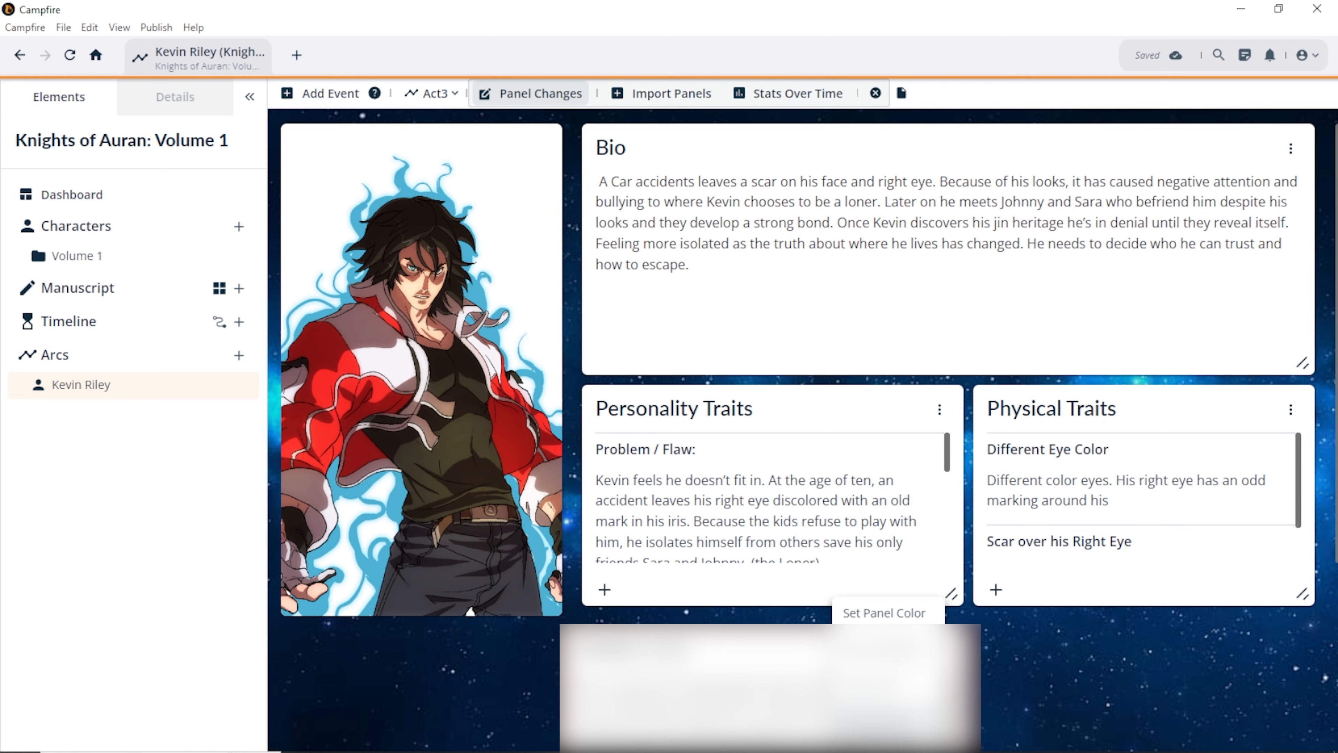
left_click(886, 723)
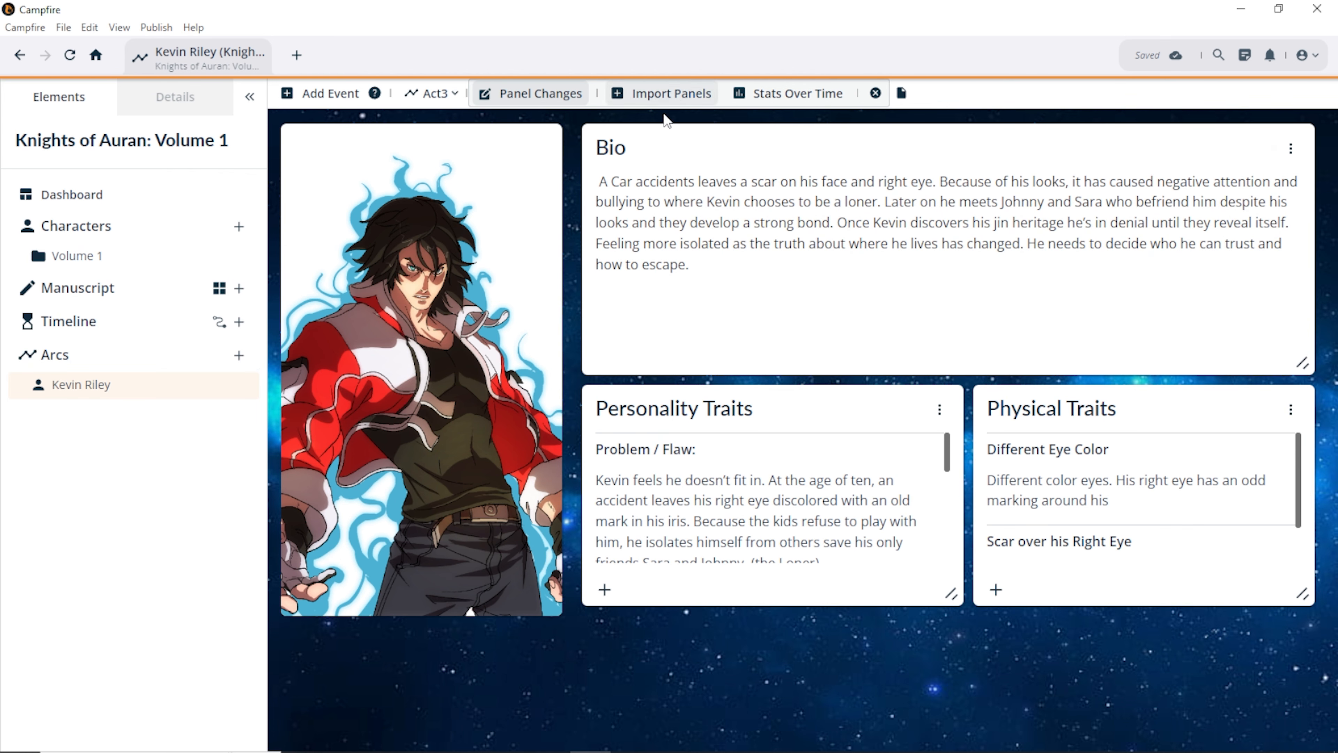
left_click(644, 101)
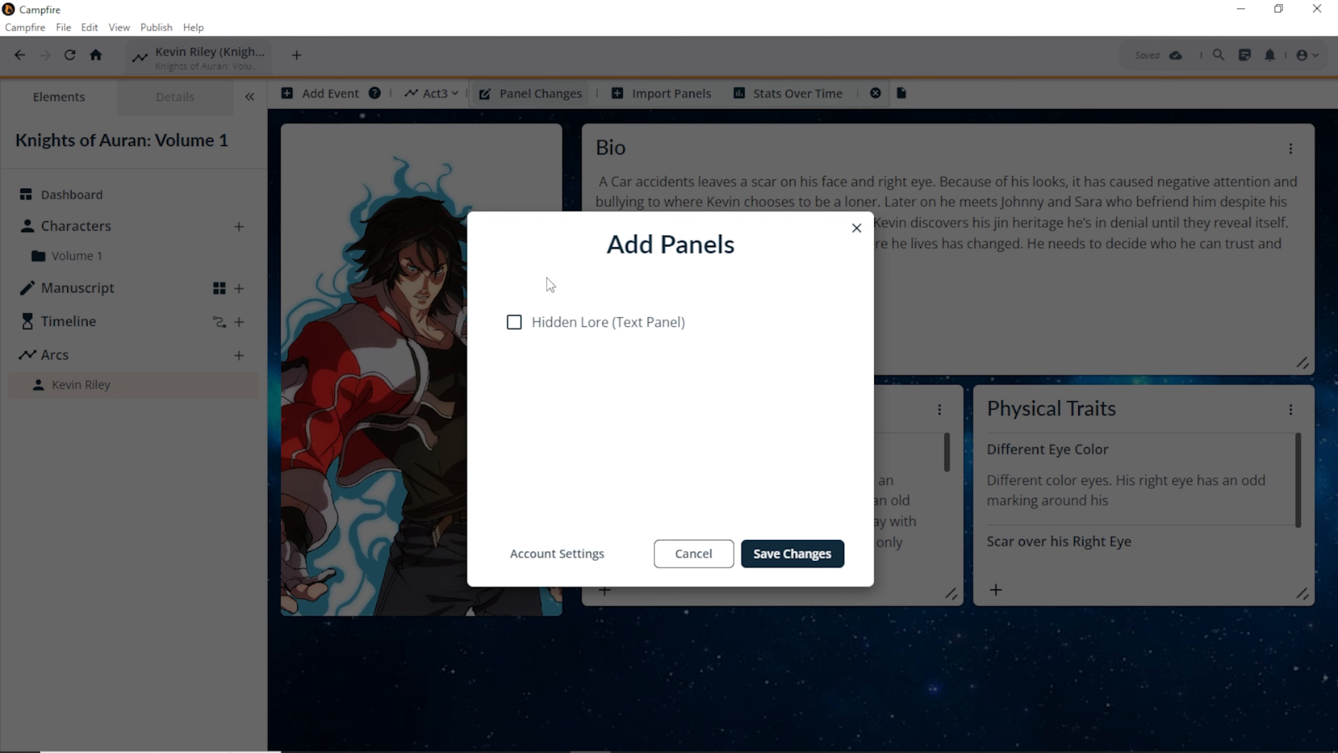
left_click(716, 556)
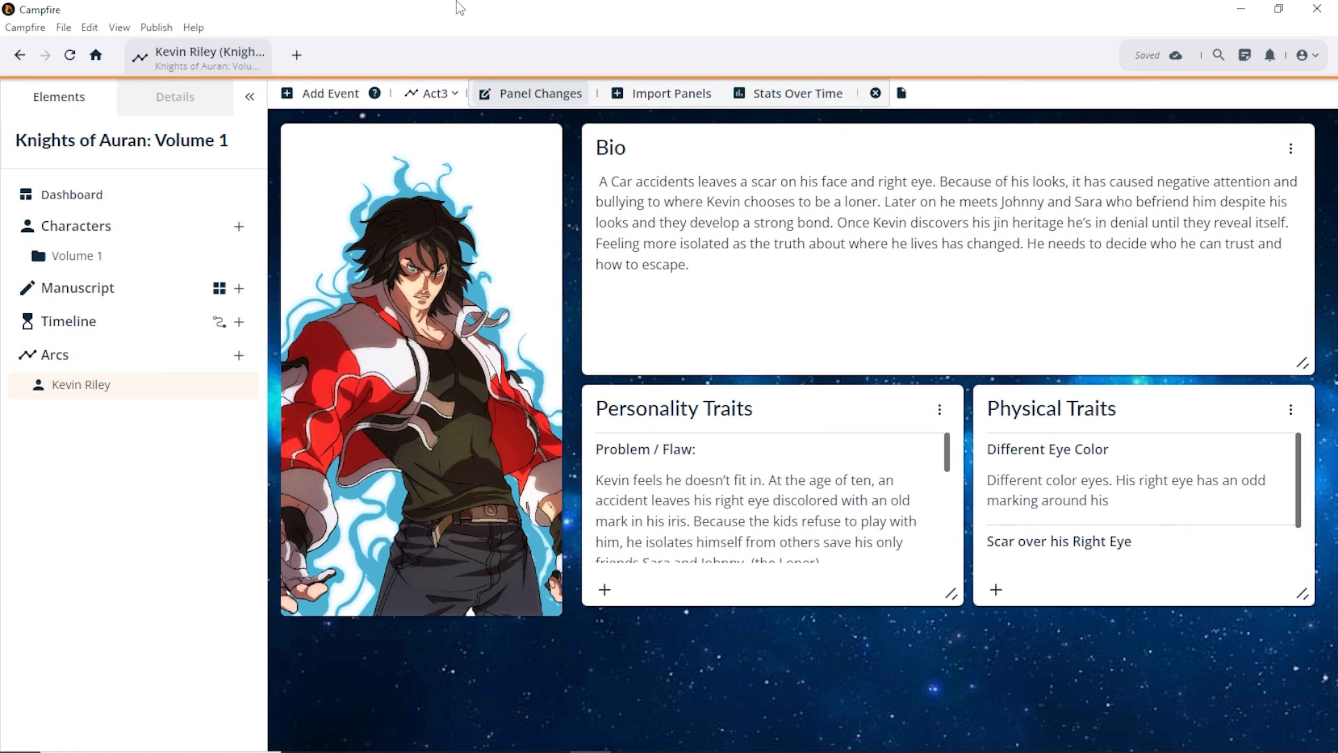
Step: Reopen Kevin Riley's character page via Characters › Volume 1 › Protagonist
left_click(73, 239)
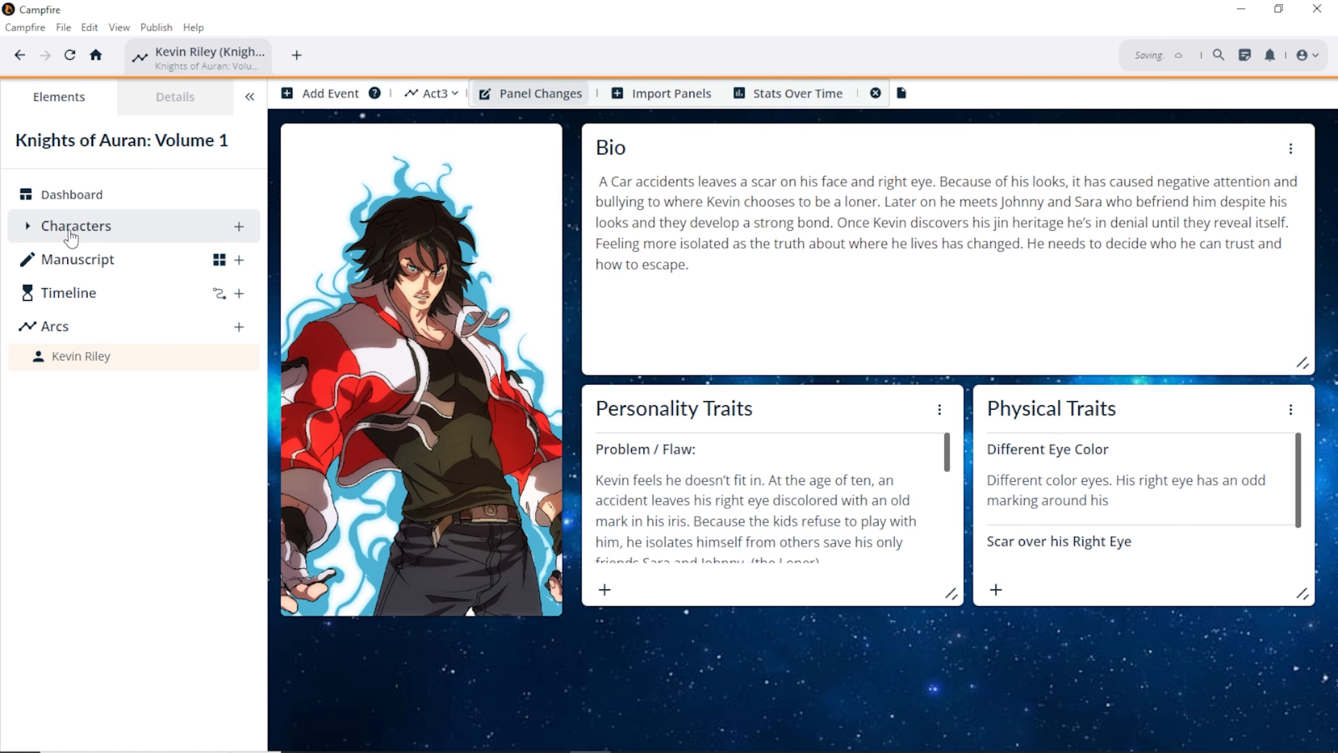
left_click(69, 236)
left_click(71, 256)
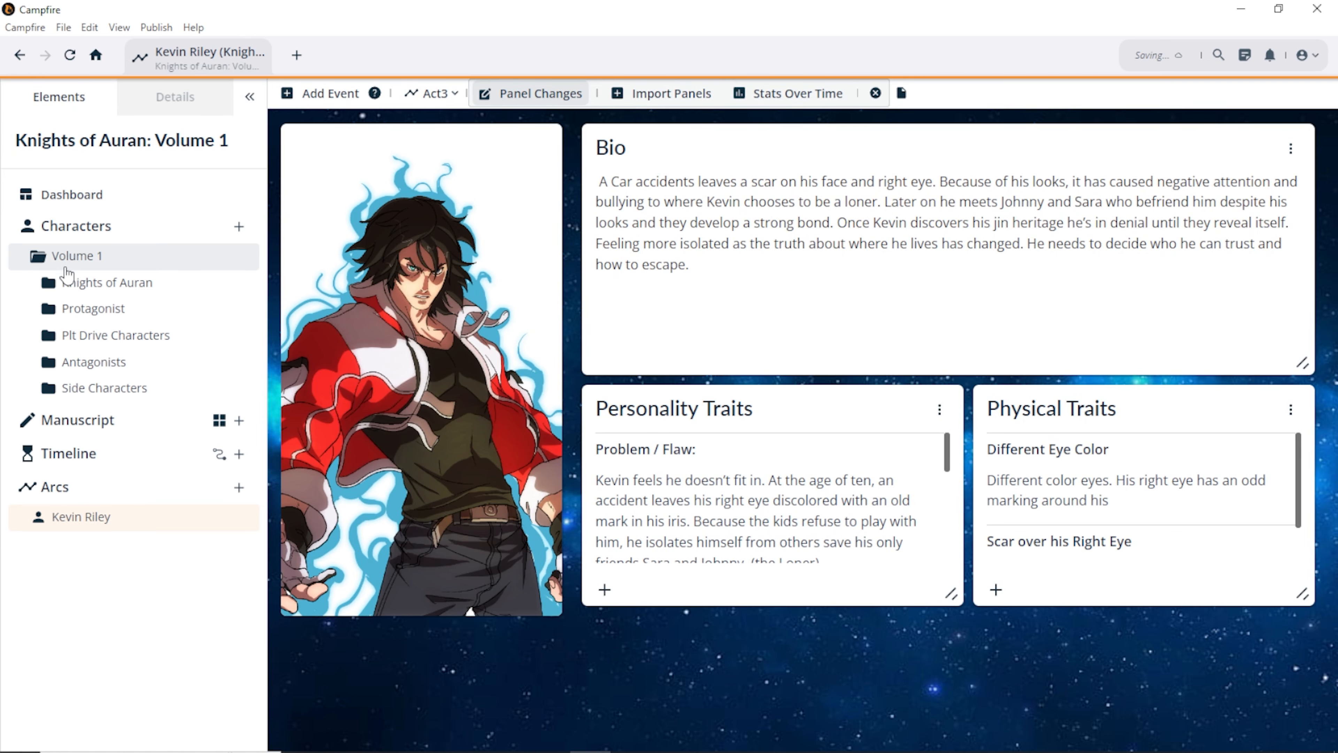
left_click(79, 311)
left_click(79, 340)
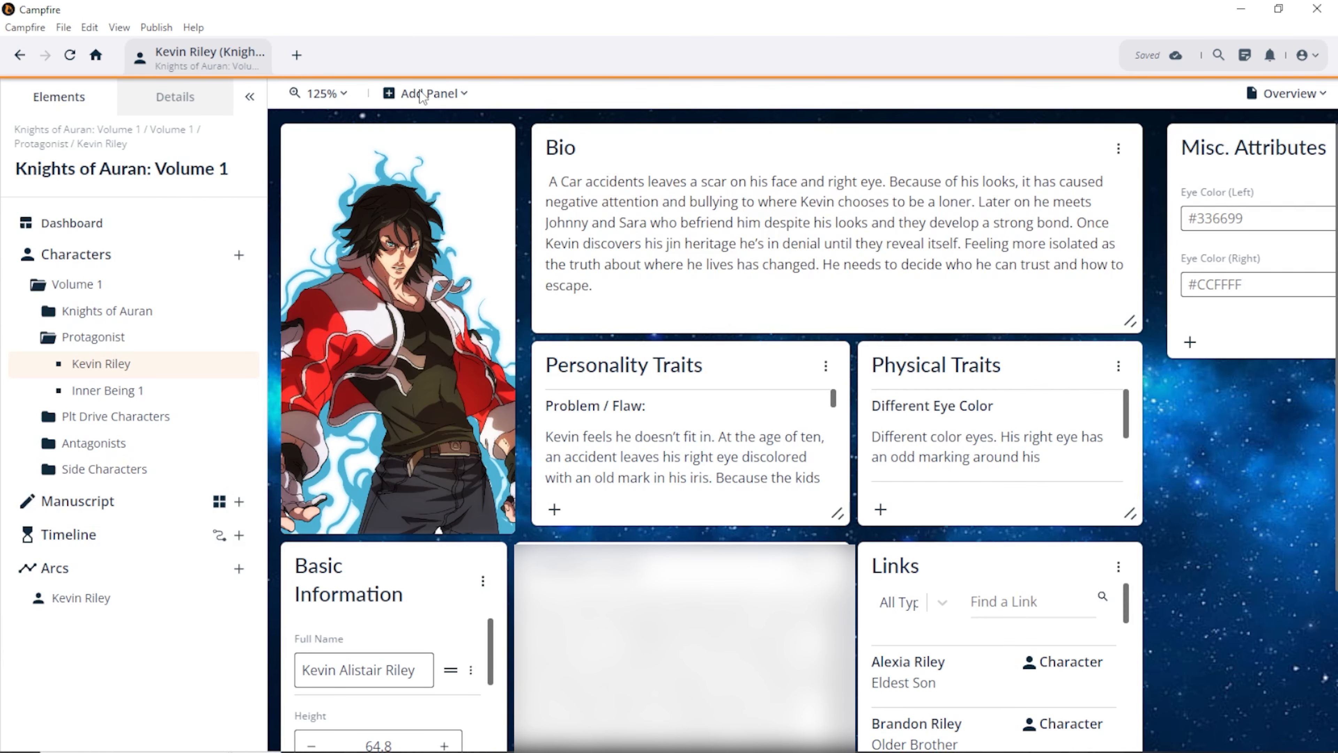
Step: Add a Stats Panel with a Power Up stat of 5 and position it beside Bio
left_click(426, 93)
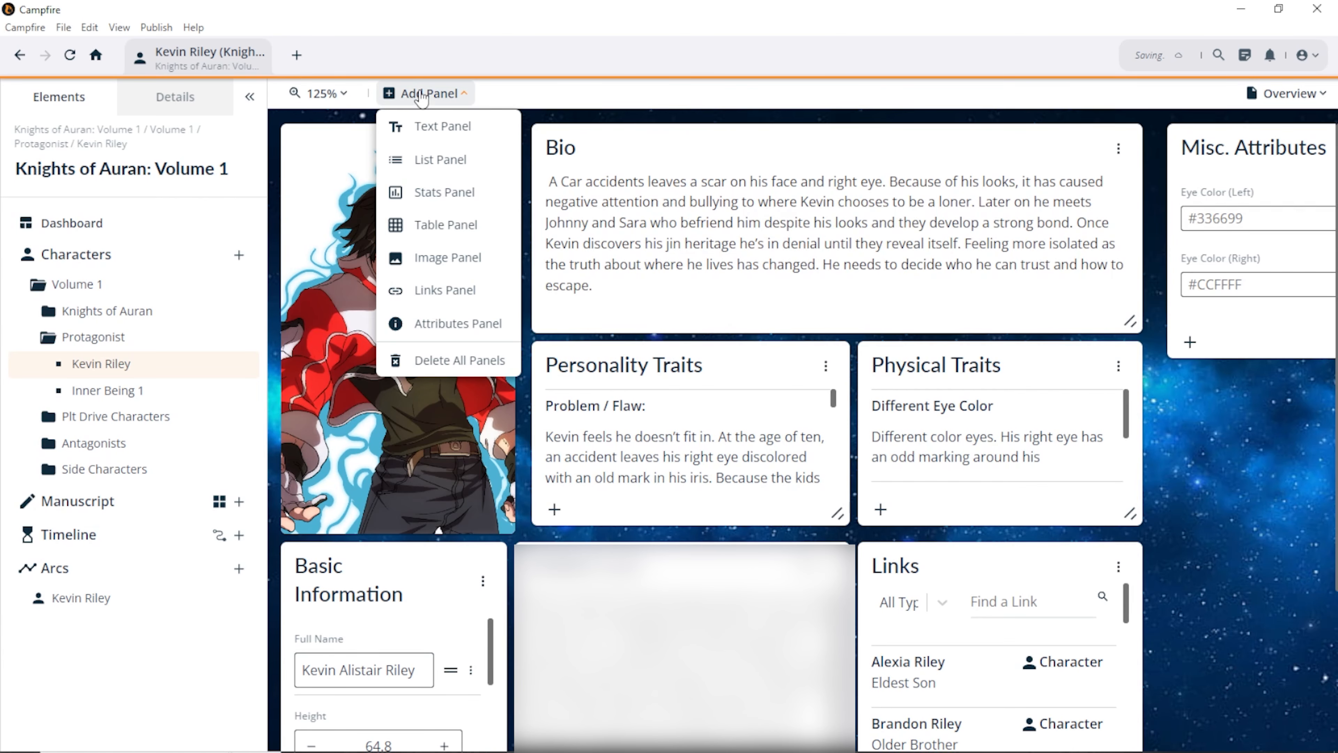
left_click(427, 195)
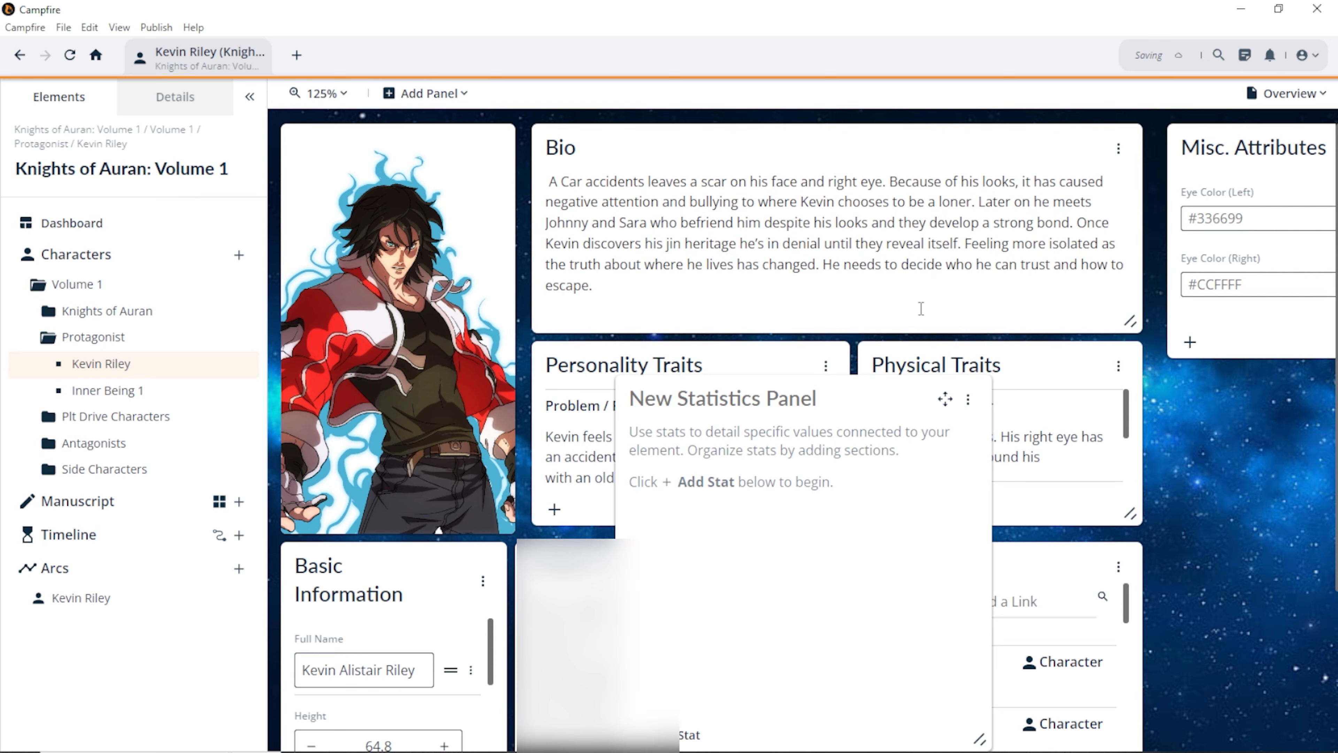
left_click_drag(945, 400, 878, 223)
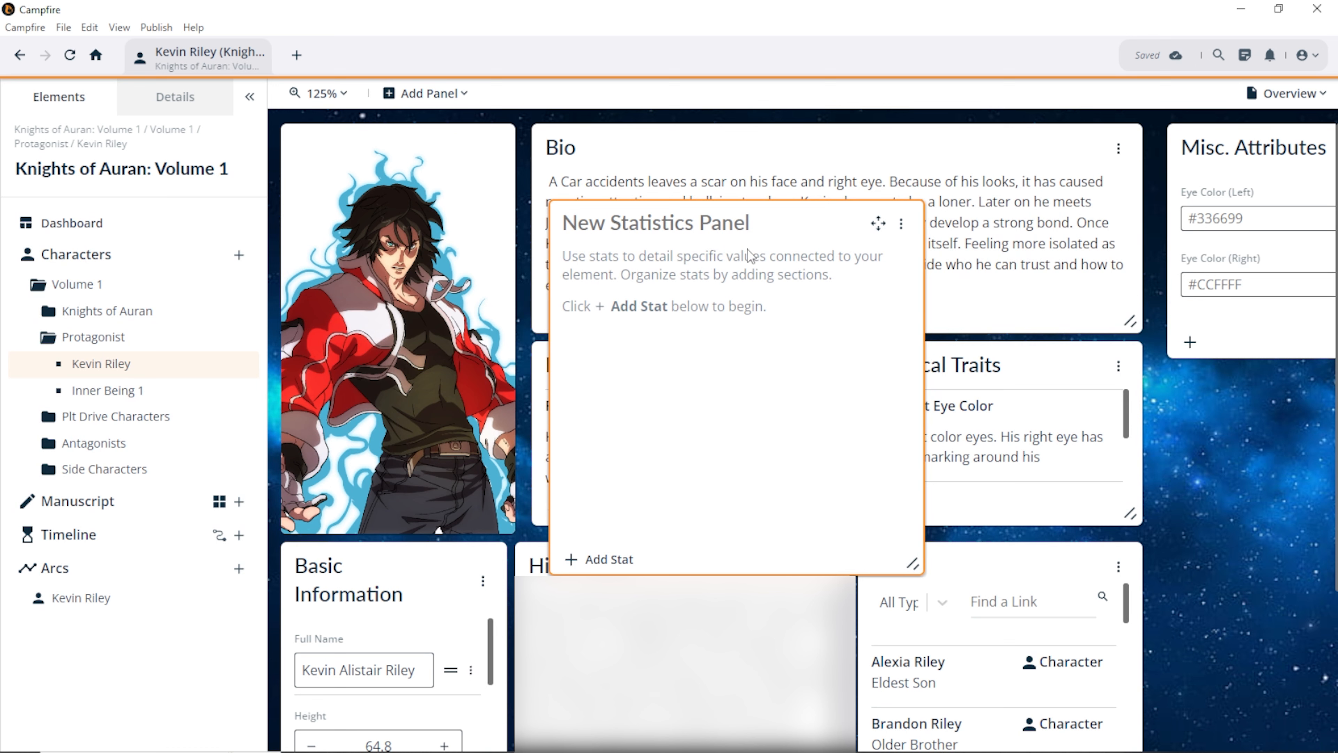
left_click(569, 558)
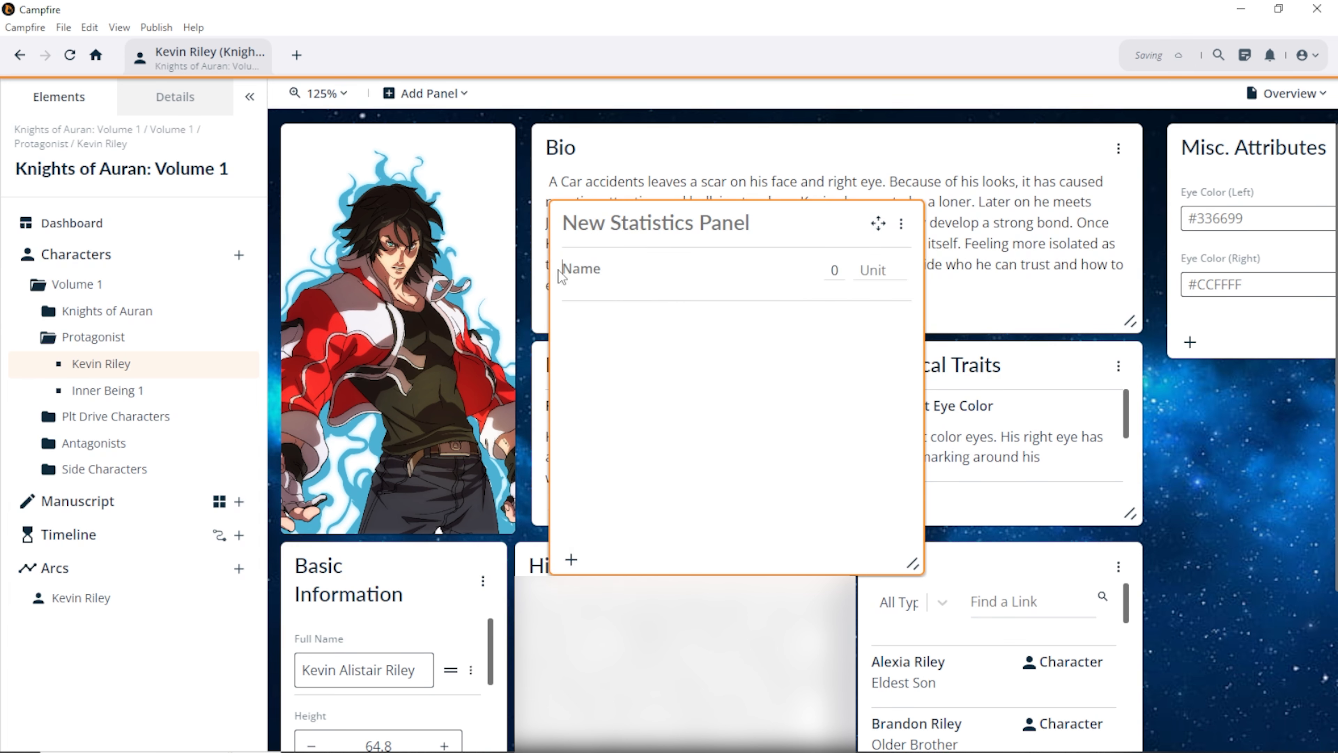
type("Power Up")
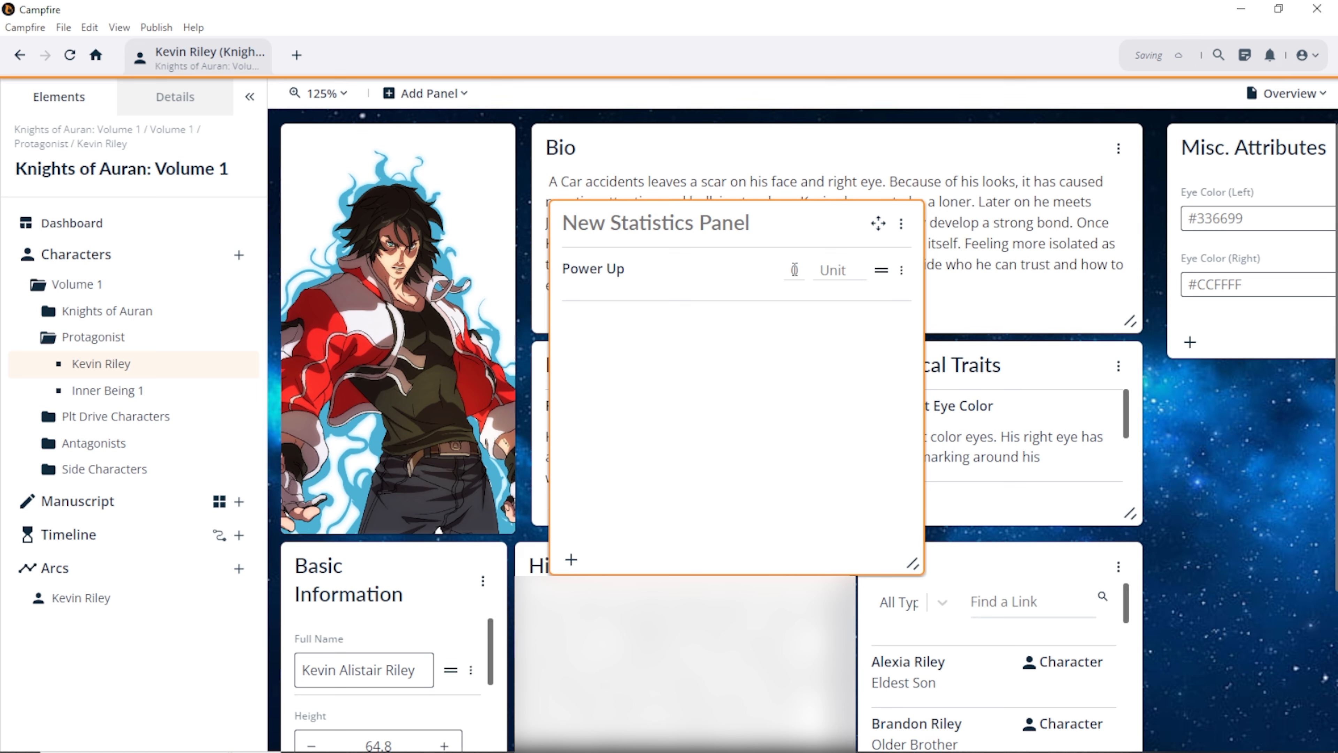
type("5")
left_click(868, 231)
left_click_drag(878, 223, 1036, 365)
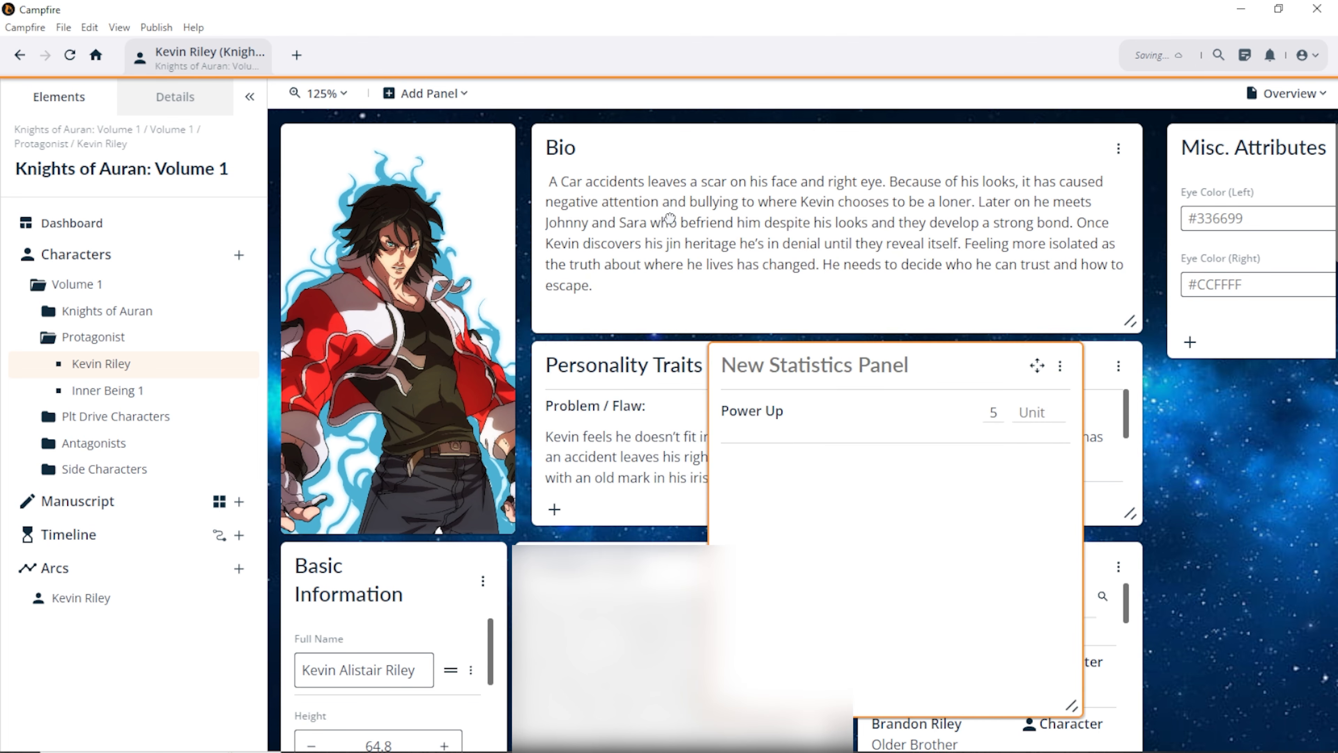
Step: Turn Kevin Riley's Power Up line yellow in Stats Over Time, then exit Panel Changes
left_click(99, 599)
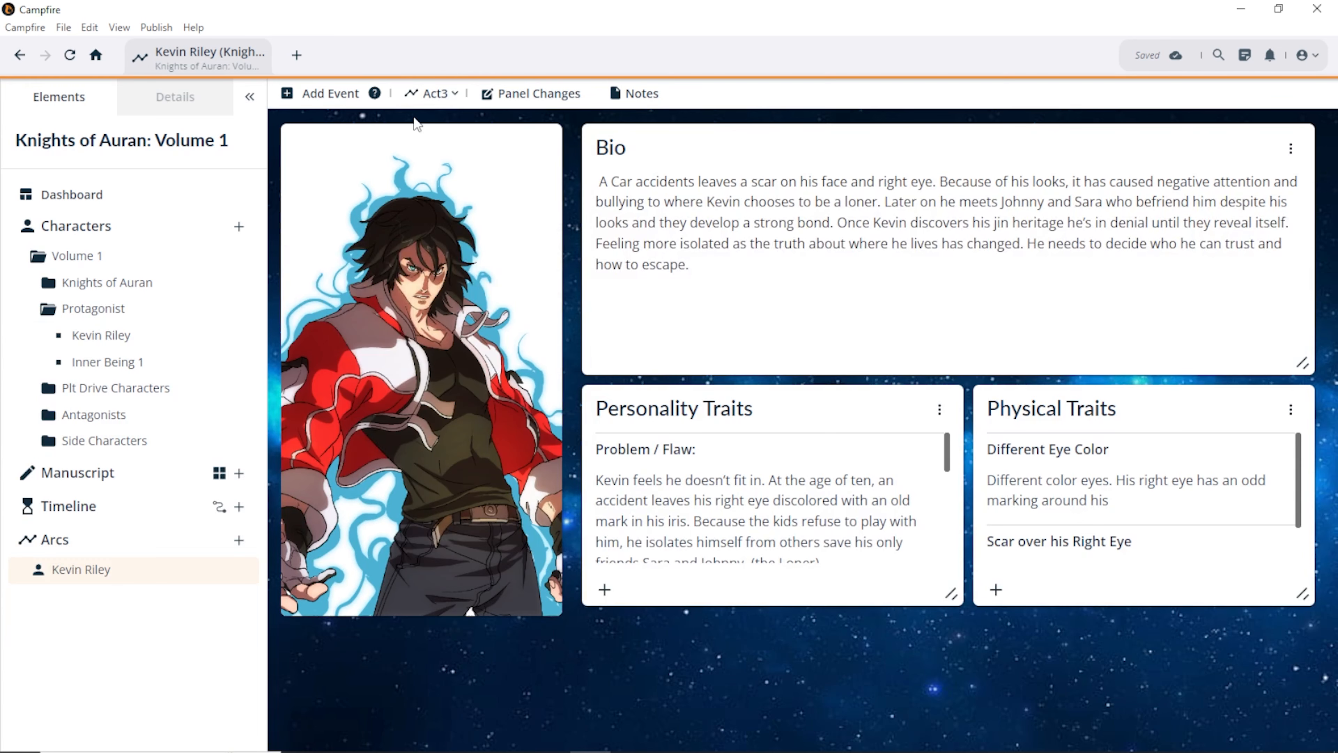
left_click(522, 95)
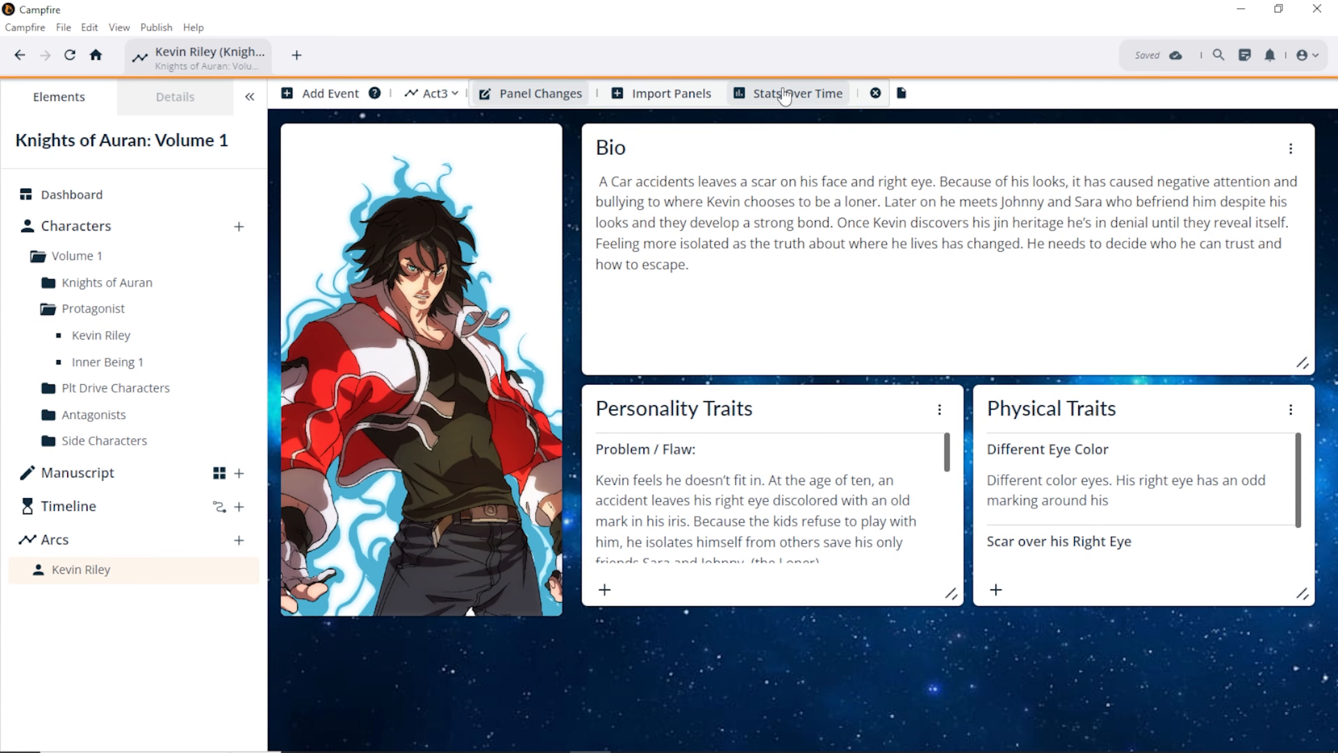
left_click(766, 93)
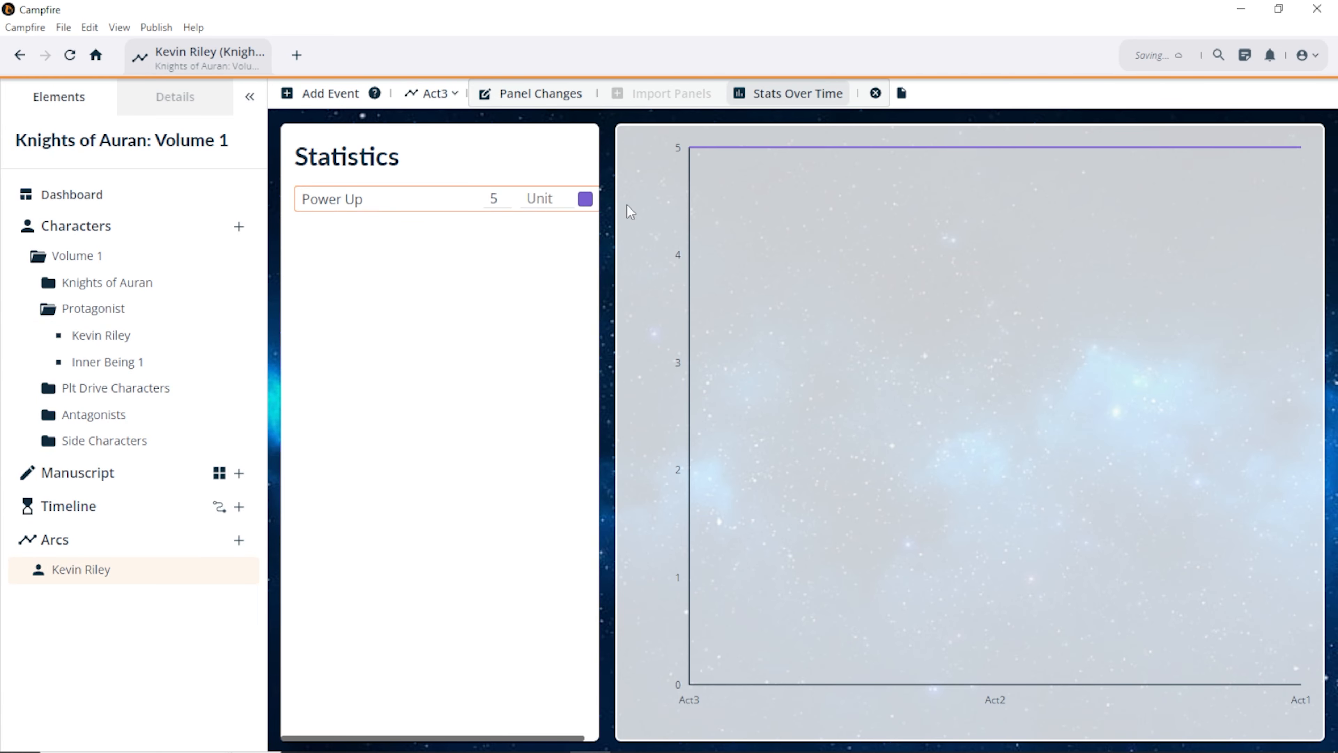
left_click(586, 200)
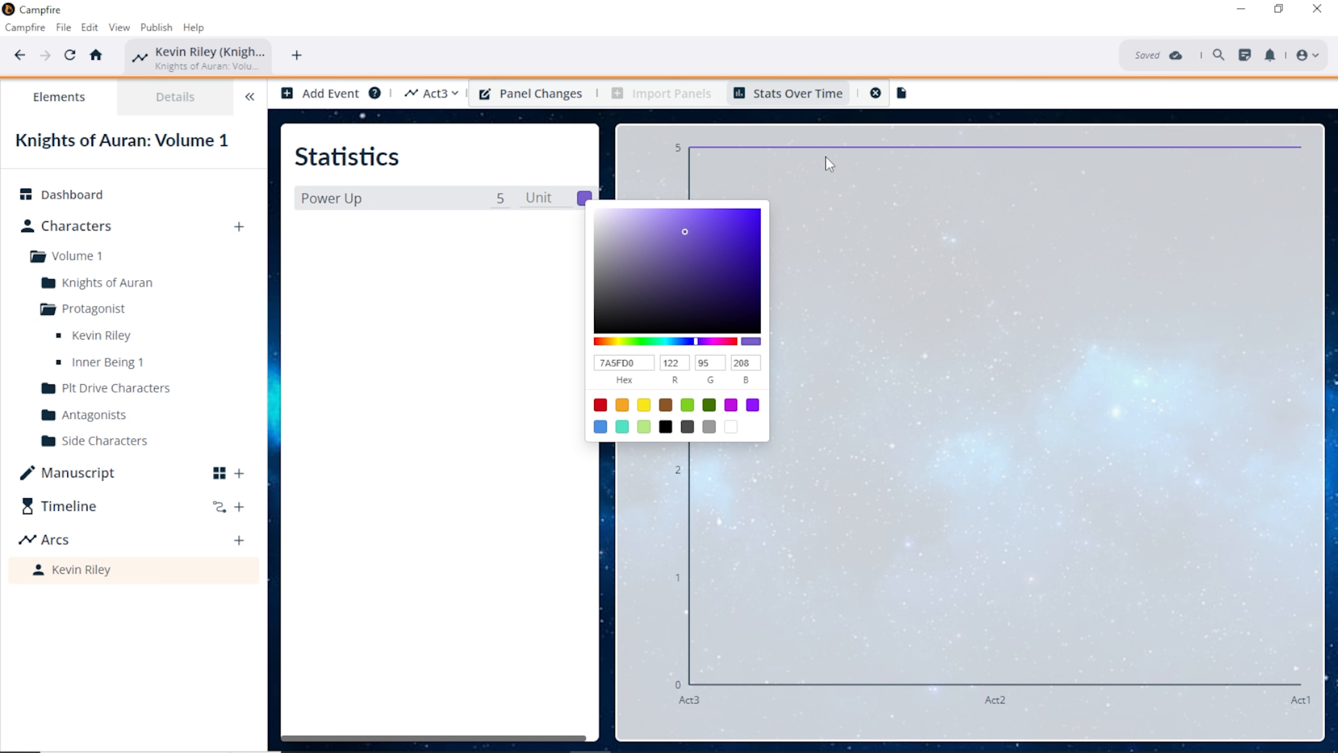
left_click(643, 405)
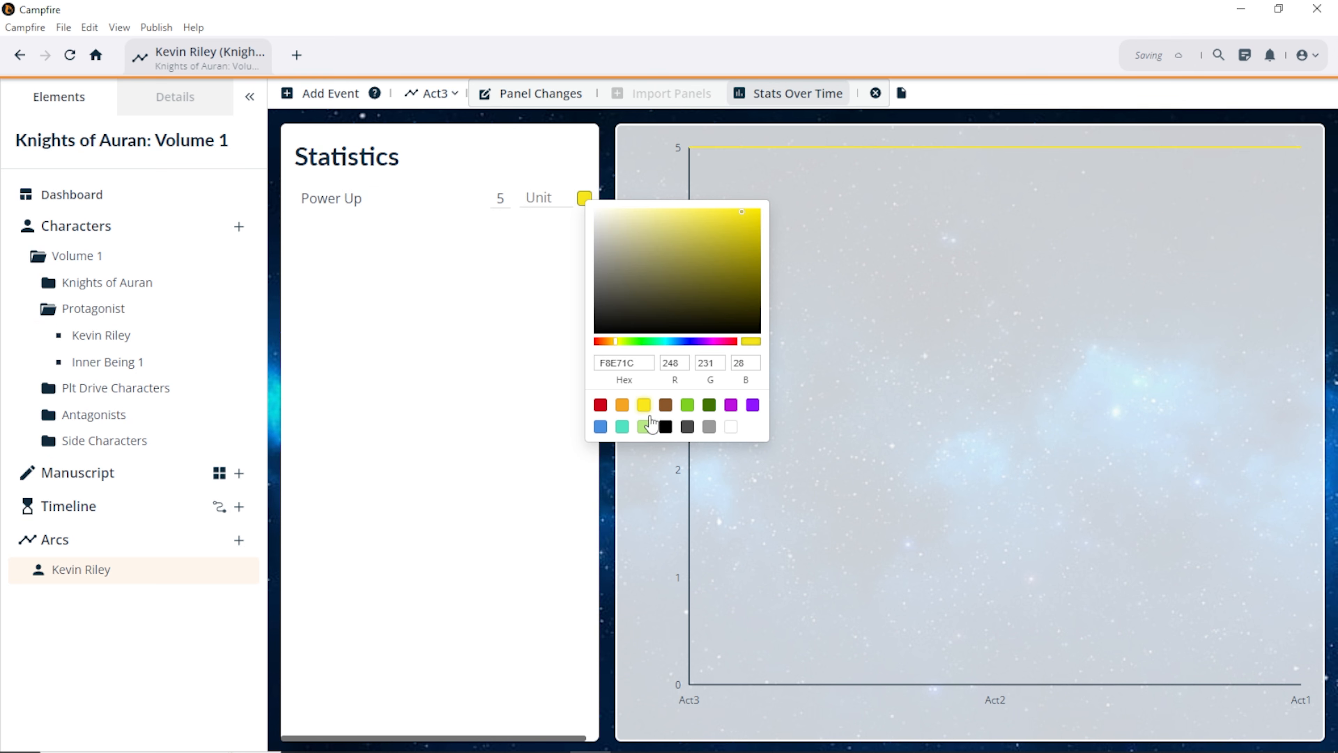
left_click(460, 318)
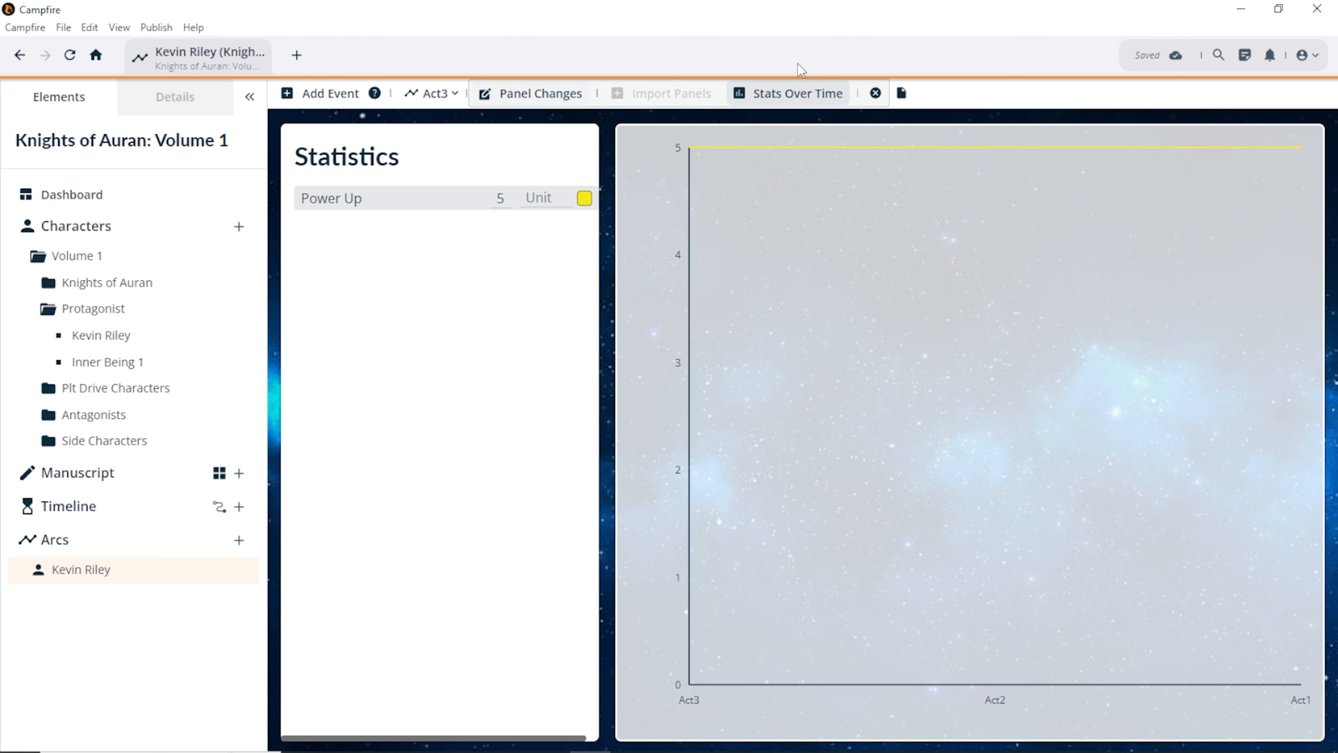
left_click(875, 94)
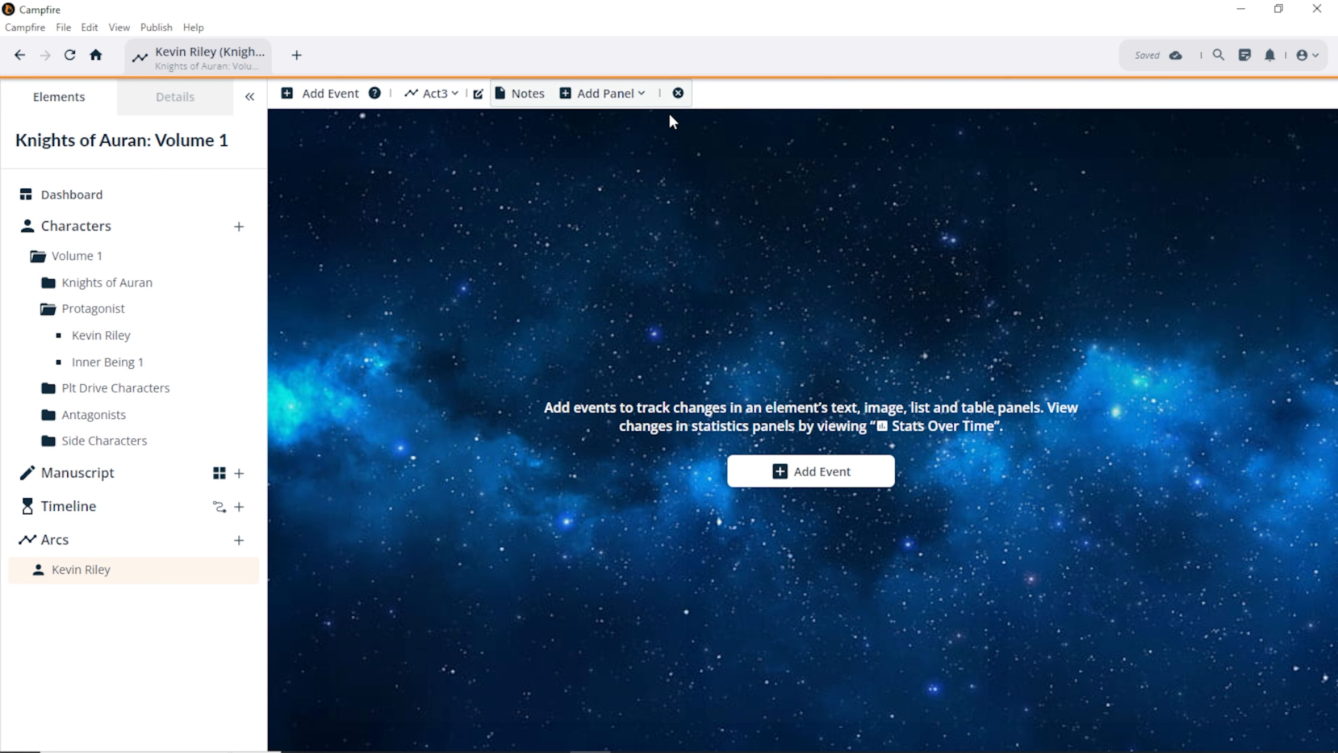
Step: Glance at the Act3 Notes, close them, and re-enable Panel Changes to show Kevin's panels
left_click(606, 94)
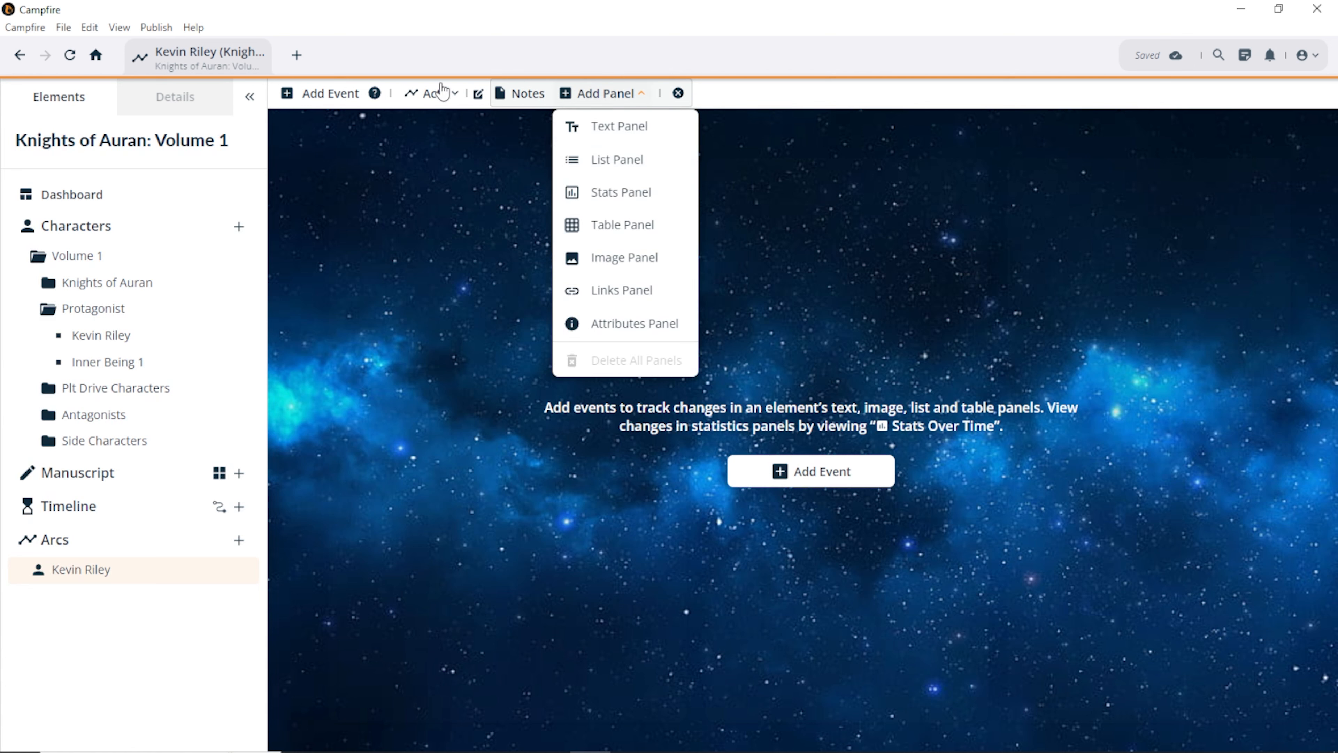
left_click(678, 93)
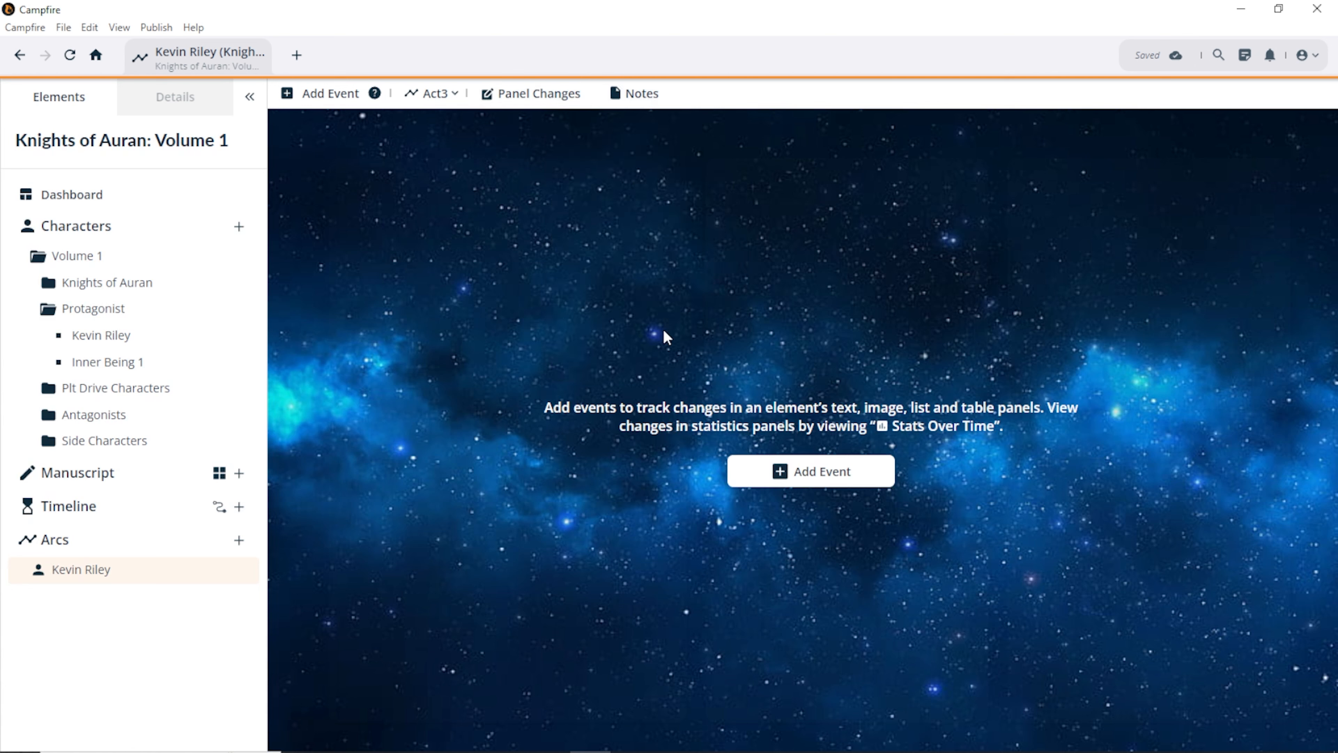
left_click(636, 94)
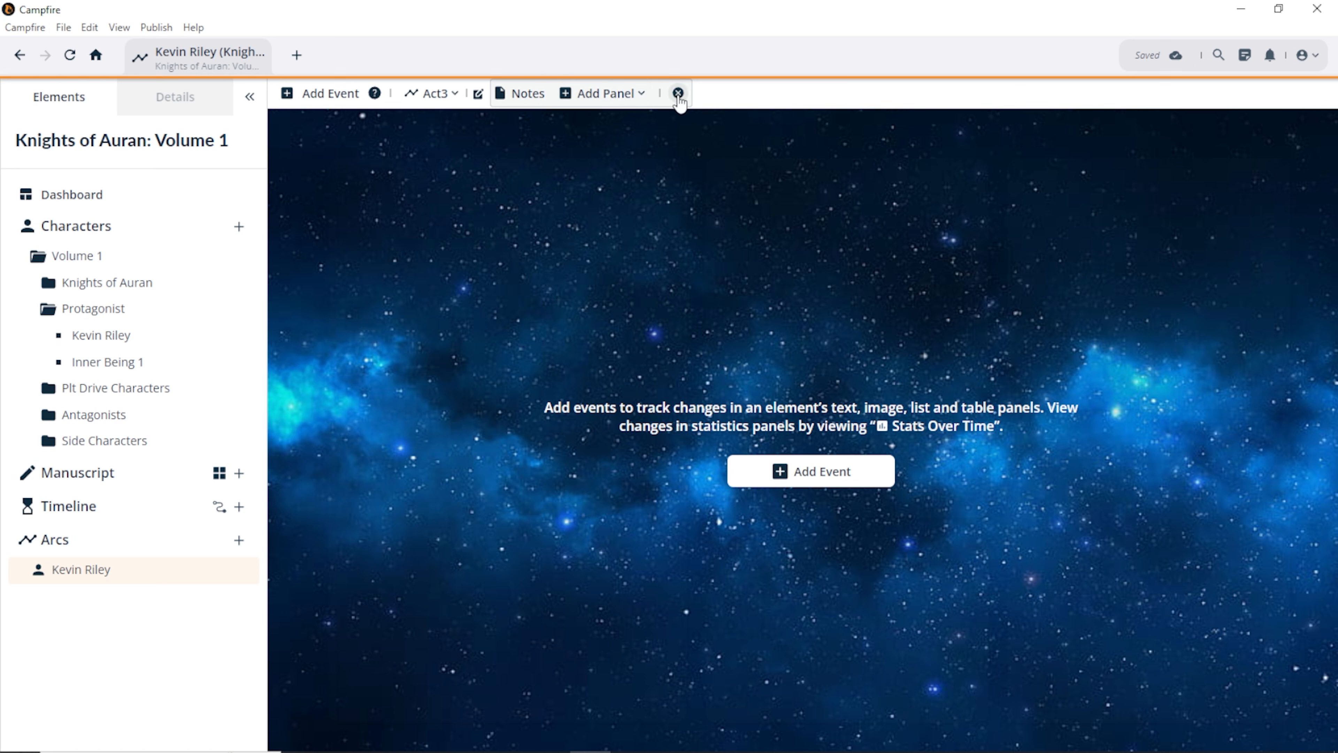
left_click(678, 93)
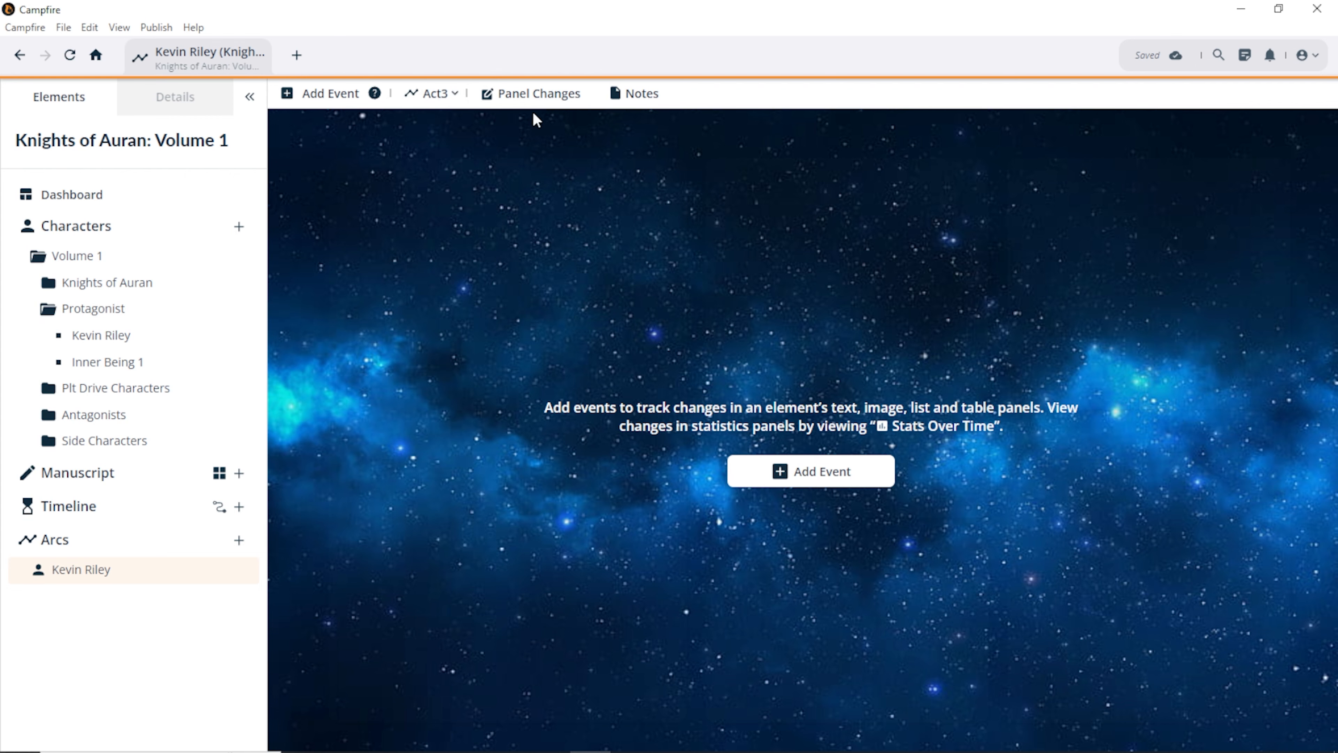
left_click(523, 106)
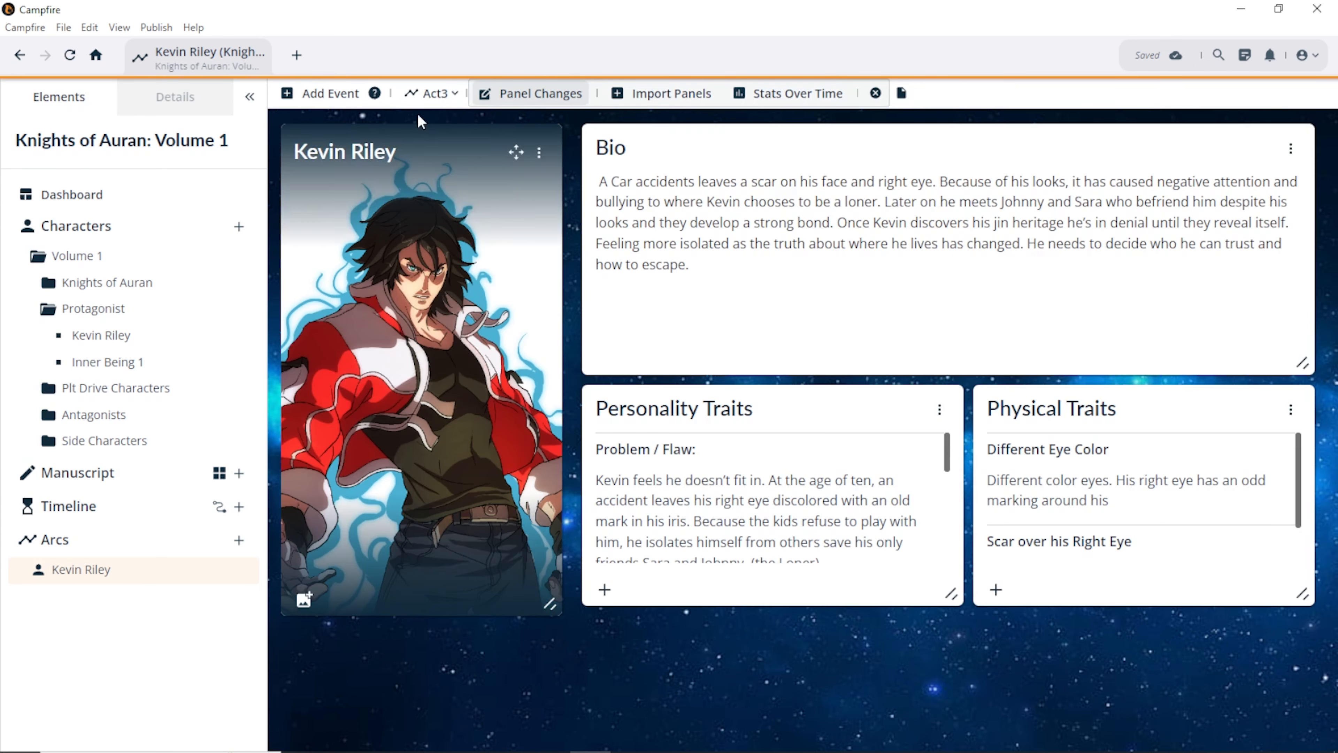
Step: Switch Kevin Riley's arc from Act3 through Act2 to the Act1 step
left_click(432, 93)
left_click(425, 155)
left_click(434, 93)
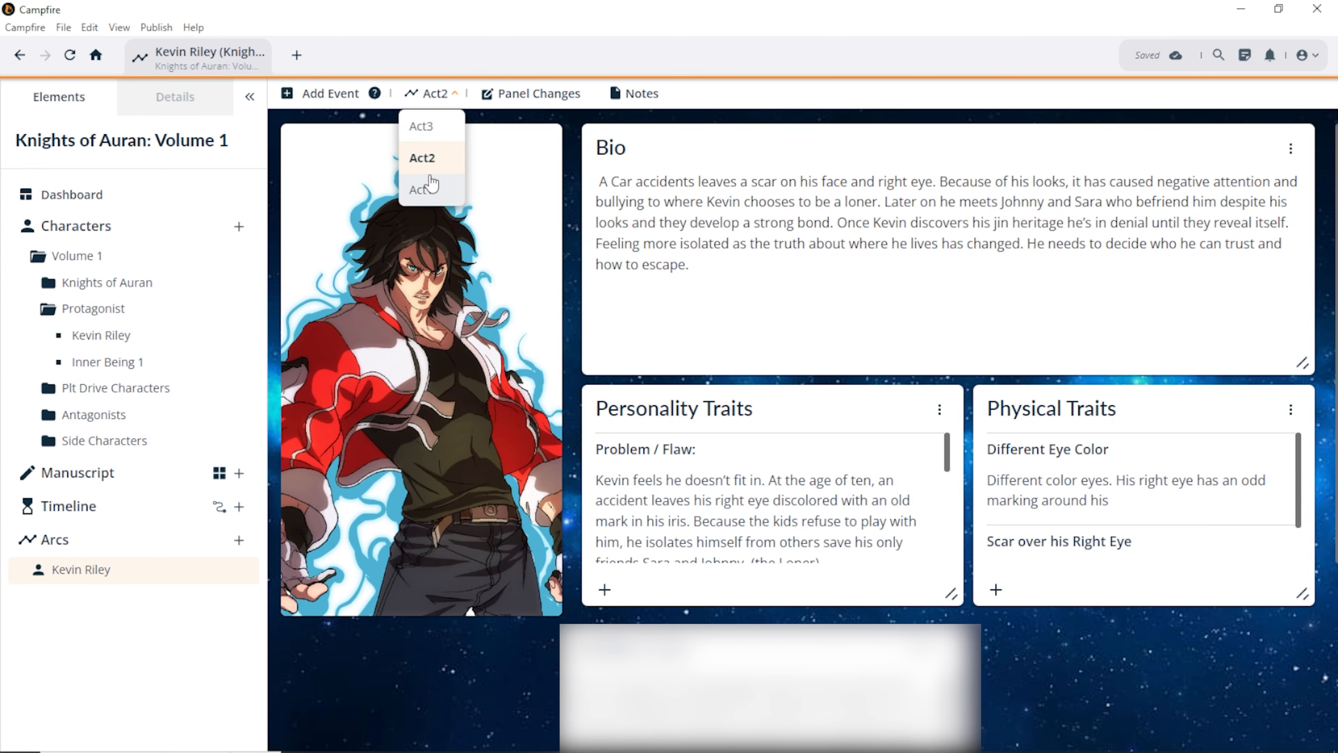
left_click(426, 187)
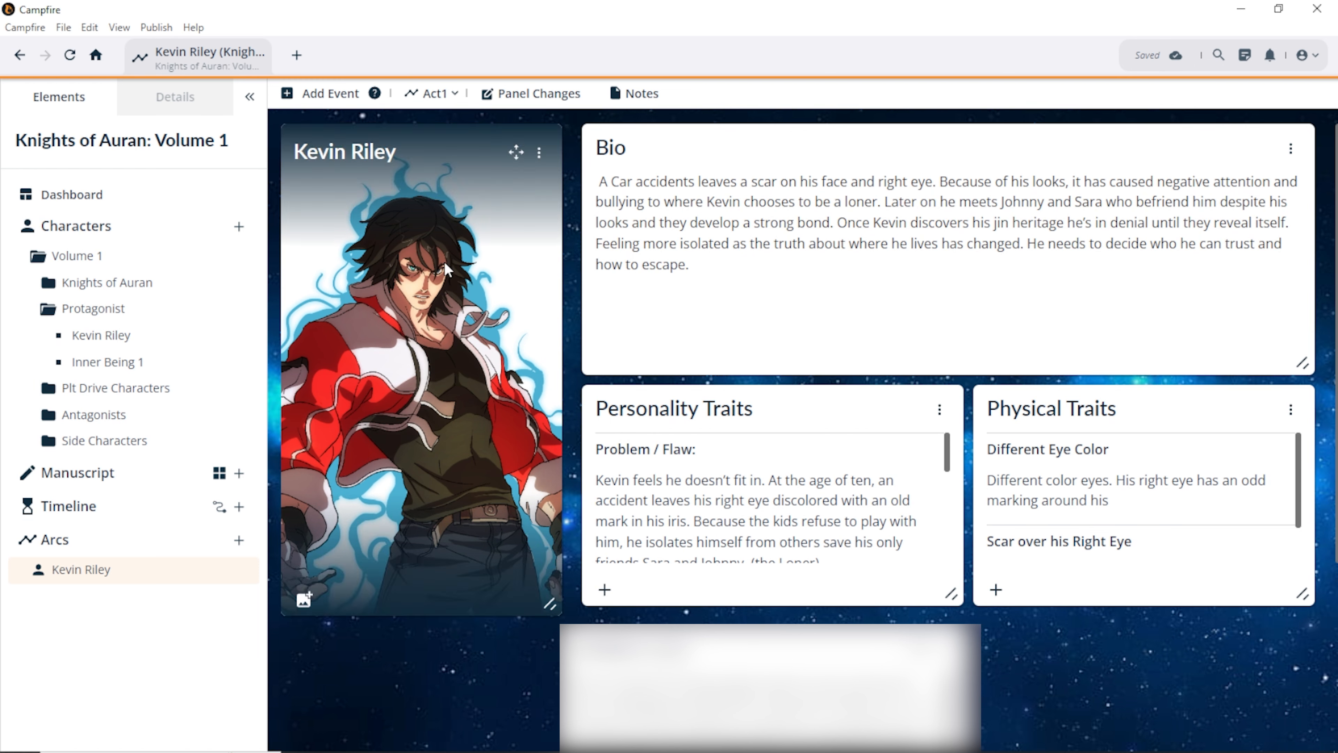
Step: Set the Act1 portrait to nfkevbg from the Character Profile album, deselecting kevbg
left_click(308, 601)
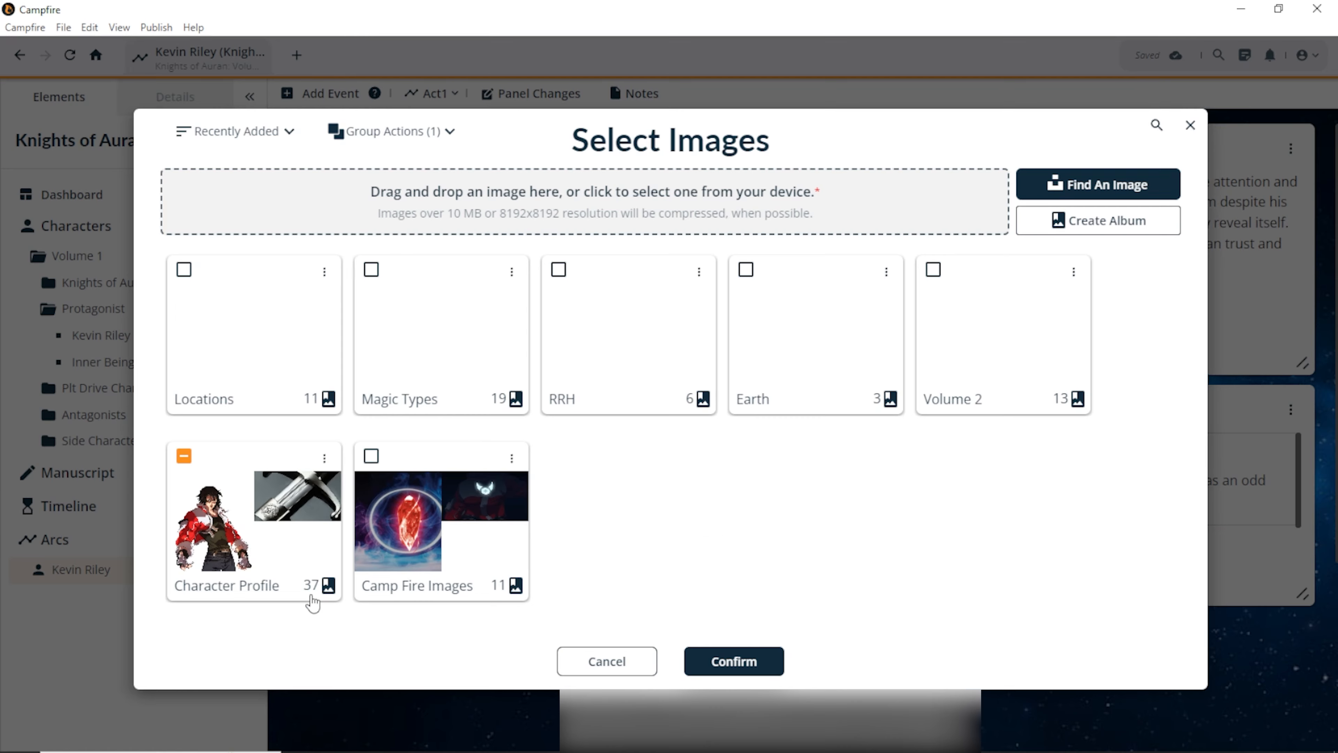
left_click(270, 559)
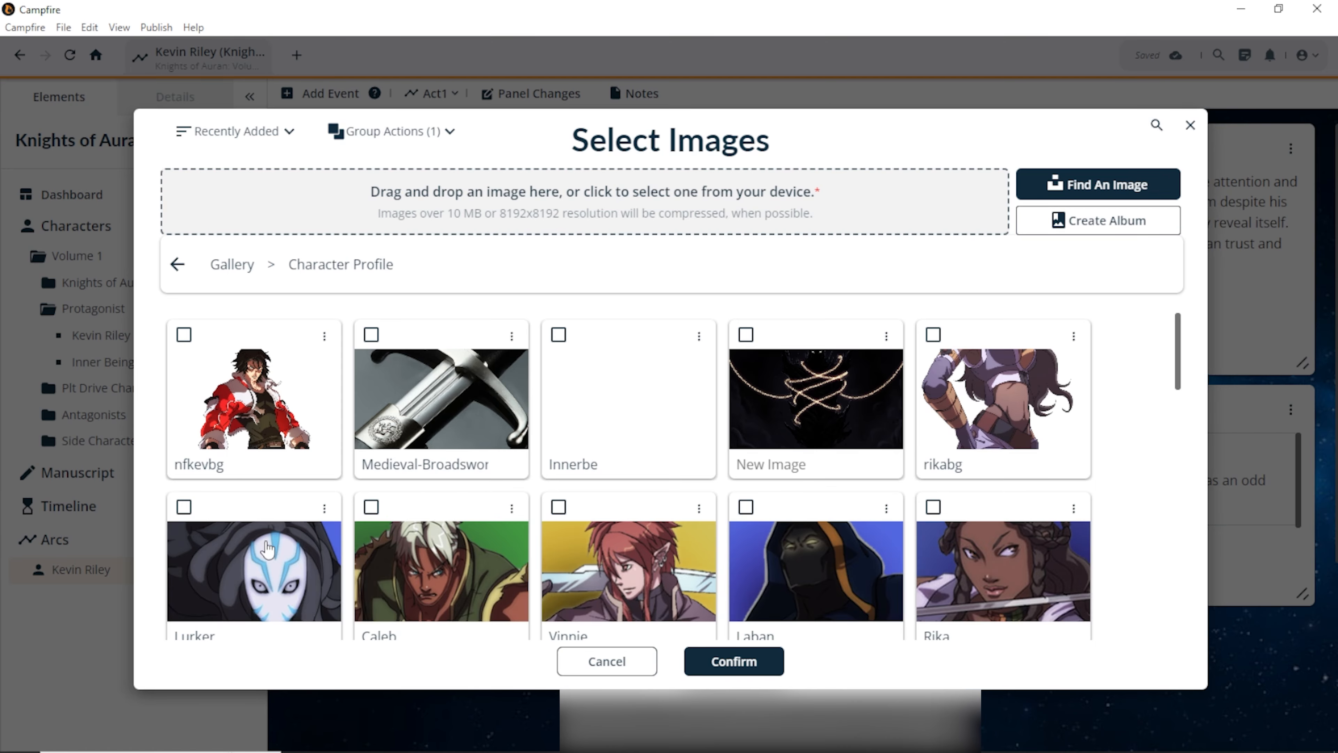
left_click(279, 440)
scroll(677, 572, "down", 10)
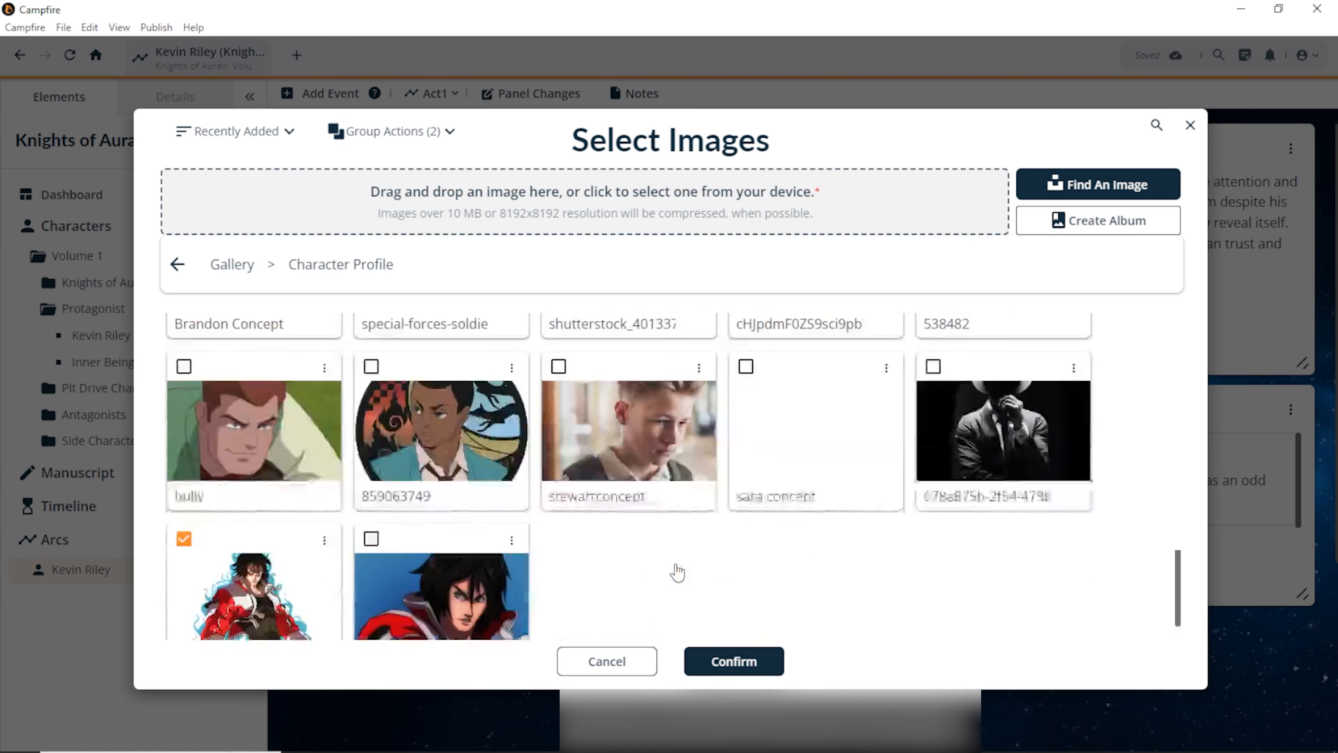
left_click(264, 575)
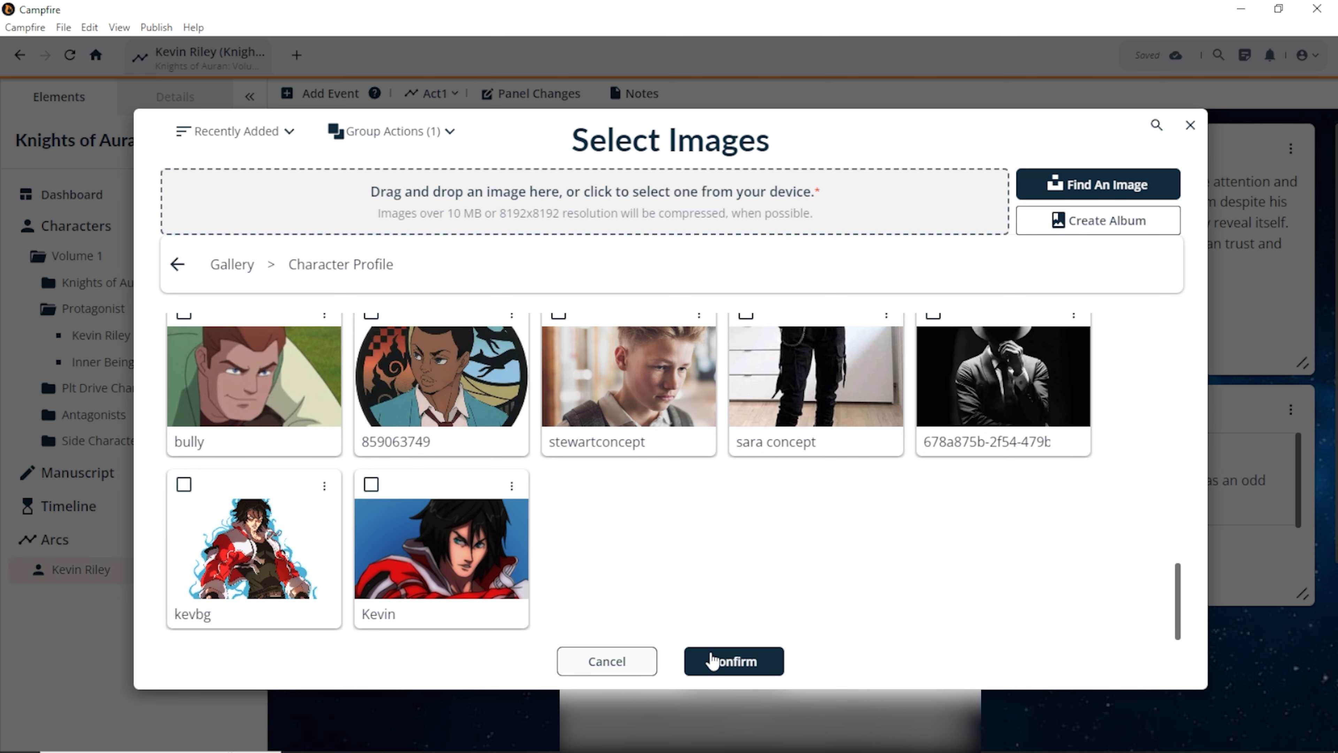
left_click(712, 660)
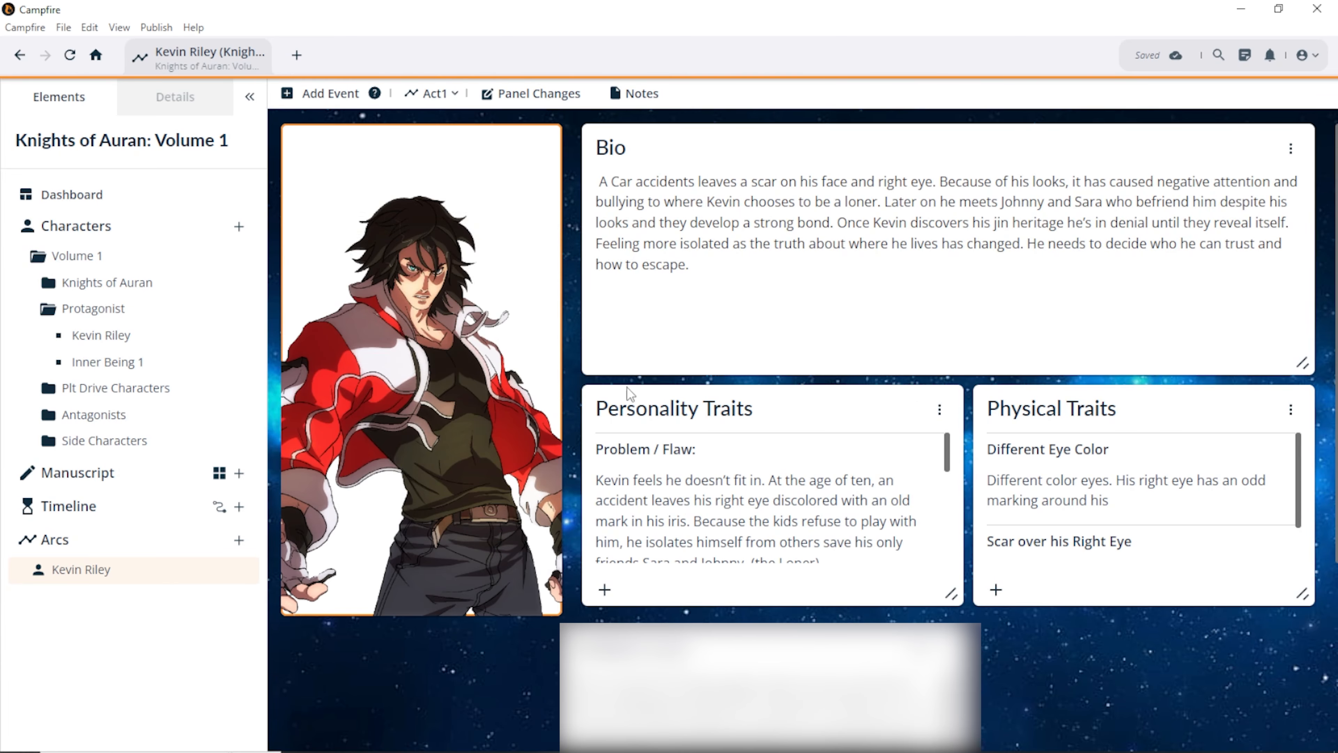
Step: Delete the extra panel below Personality Traits on Kevin Riley's Act1 page
left_click(939, 641)
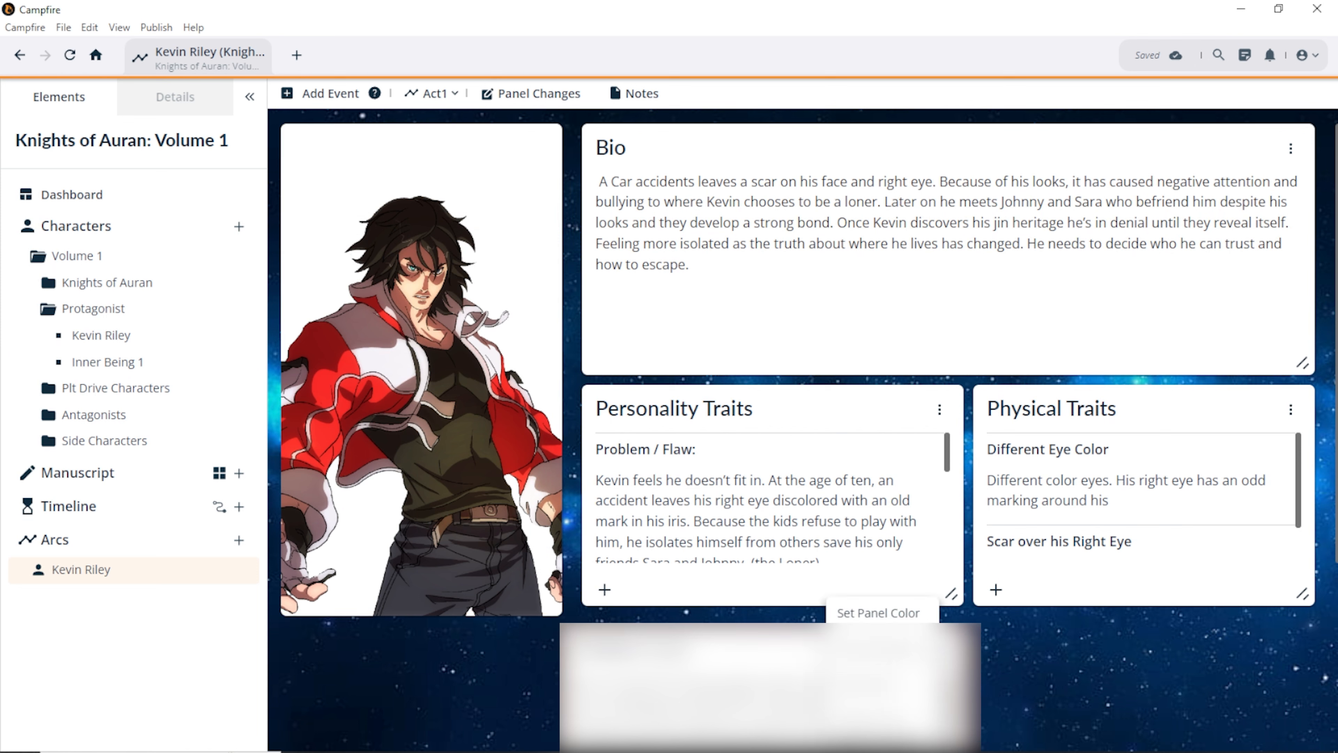
left_click(886, 722)
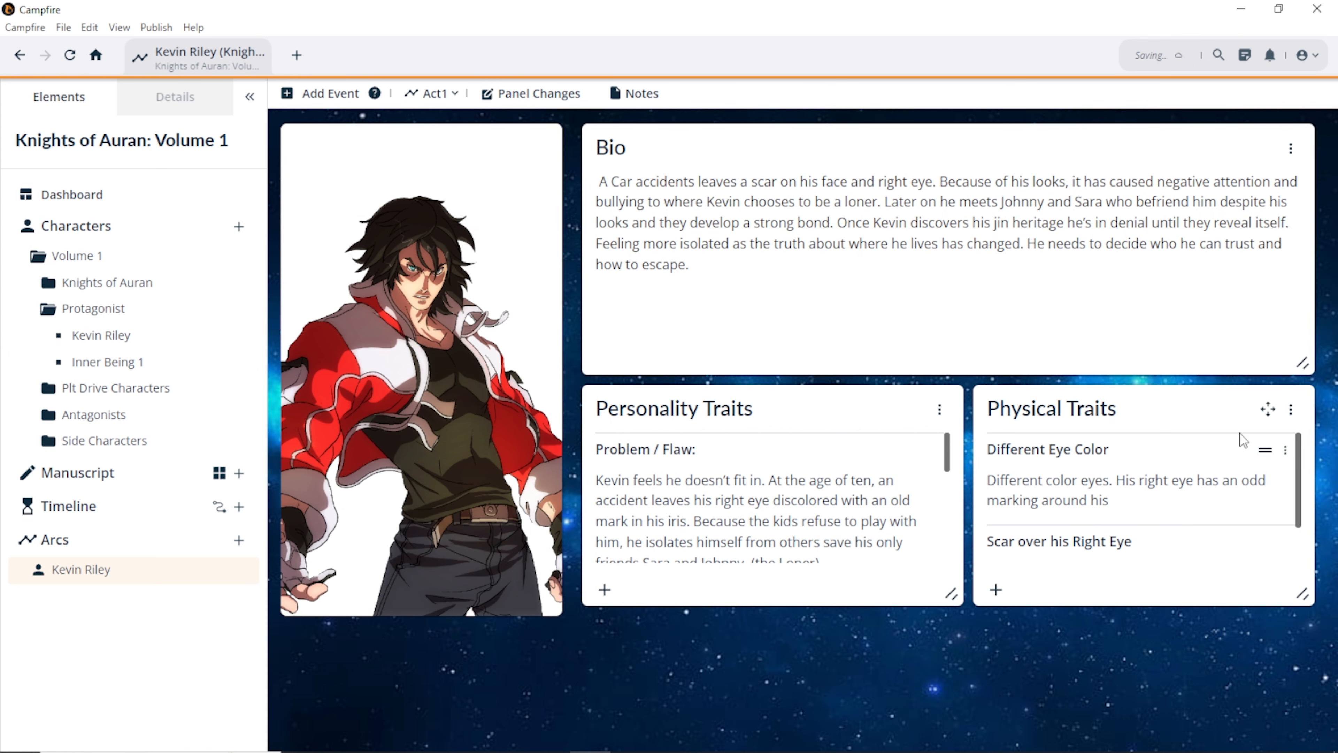
scroll(1142, 447, "down", 1)
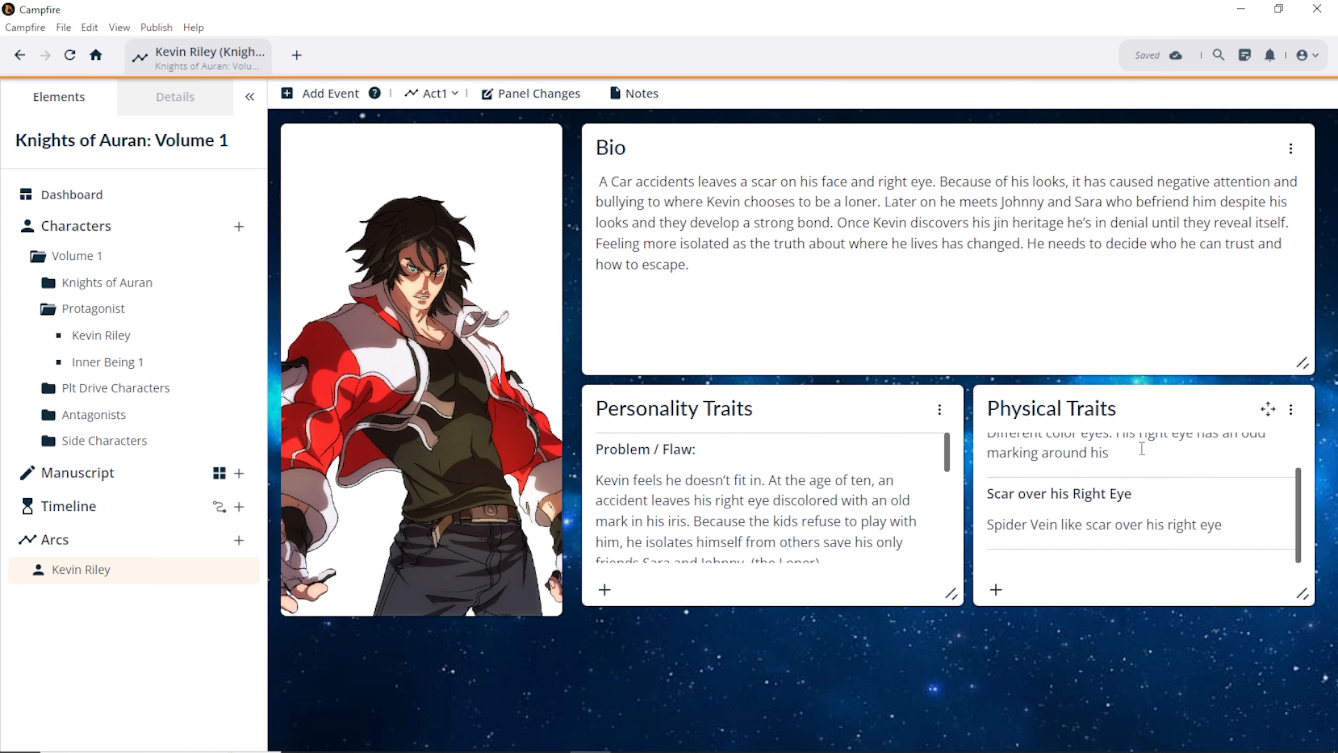
scroll(1141, 480, "up", 2)
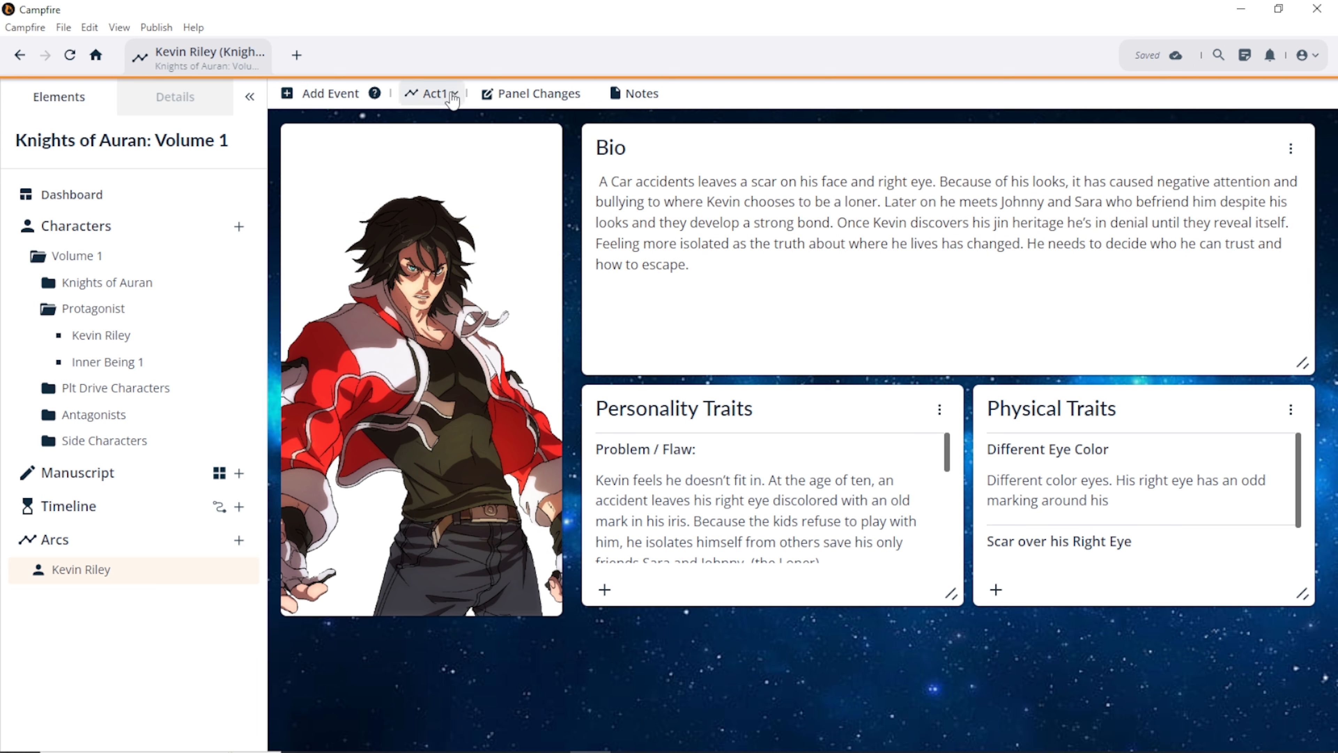
Step: Turn on Panel Changes and review the Power Up stat in Stats Over Time
left_click(529, 93)
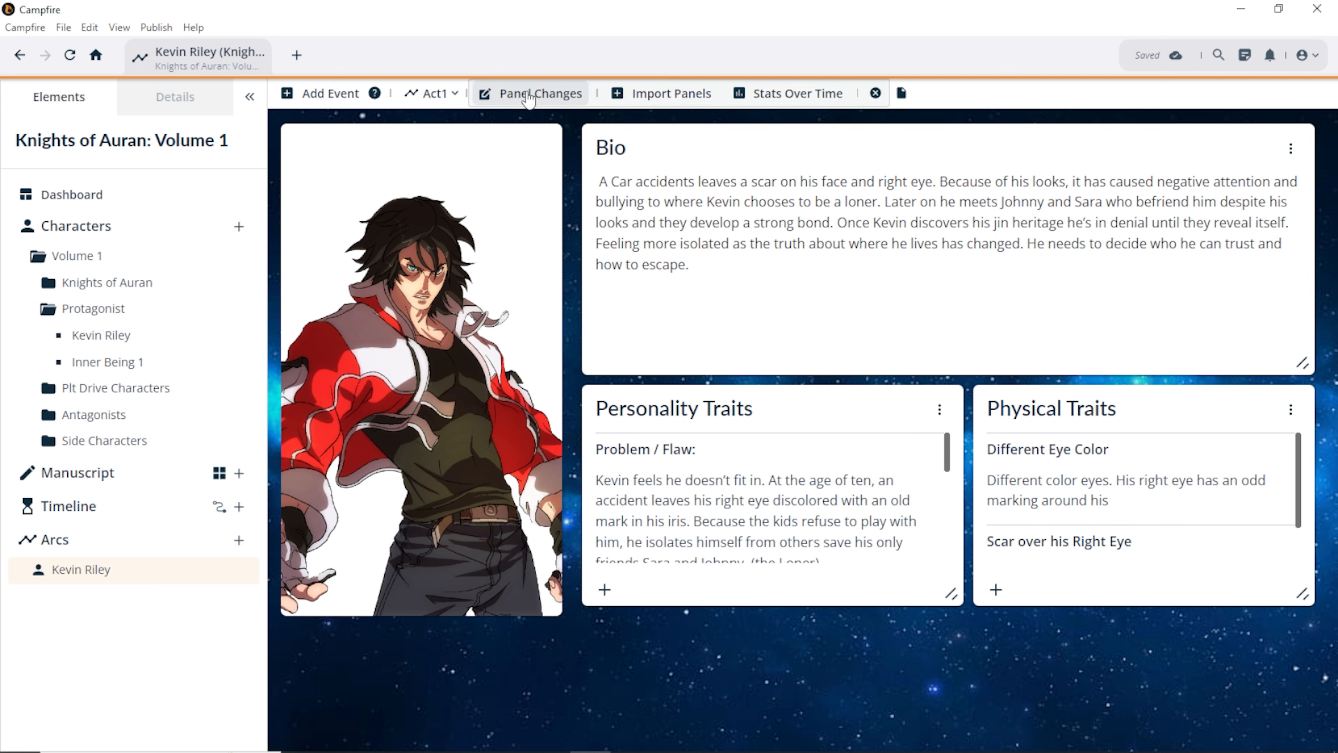
left_click(765, 95)
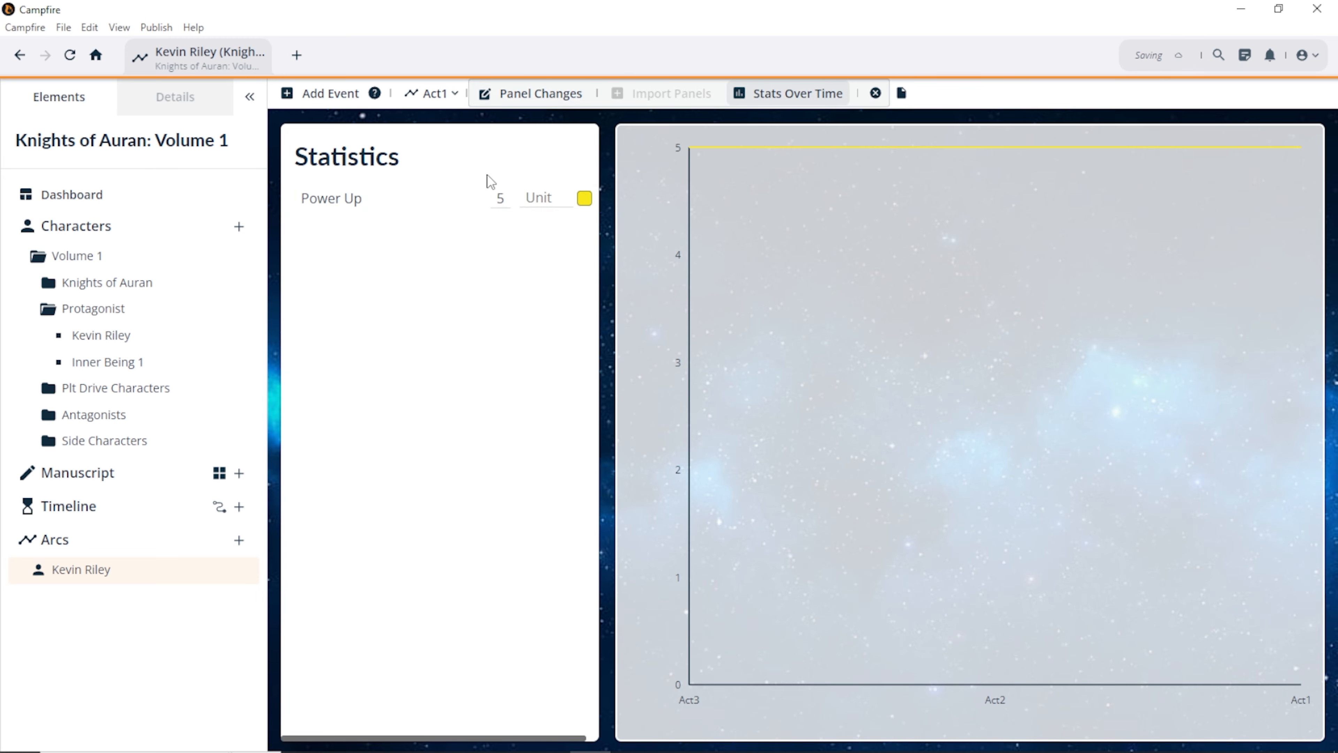
left_click(499, 95)
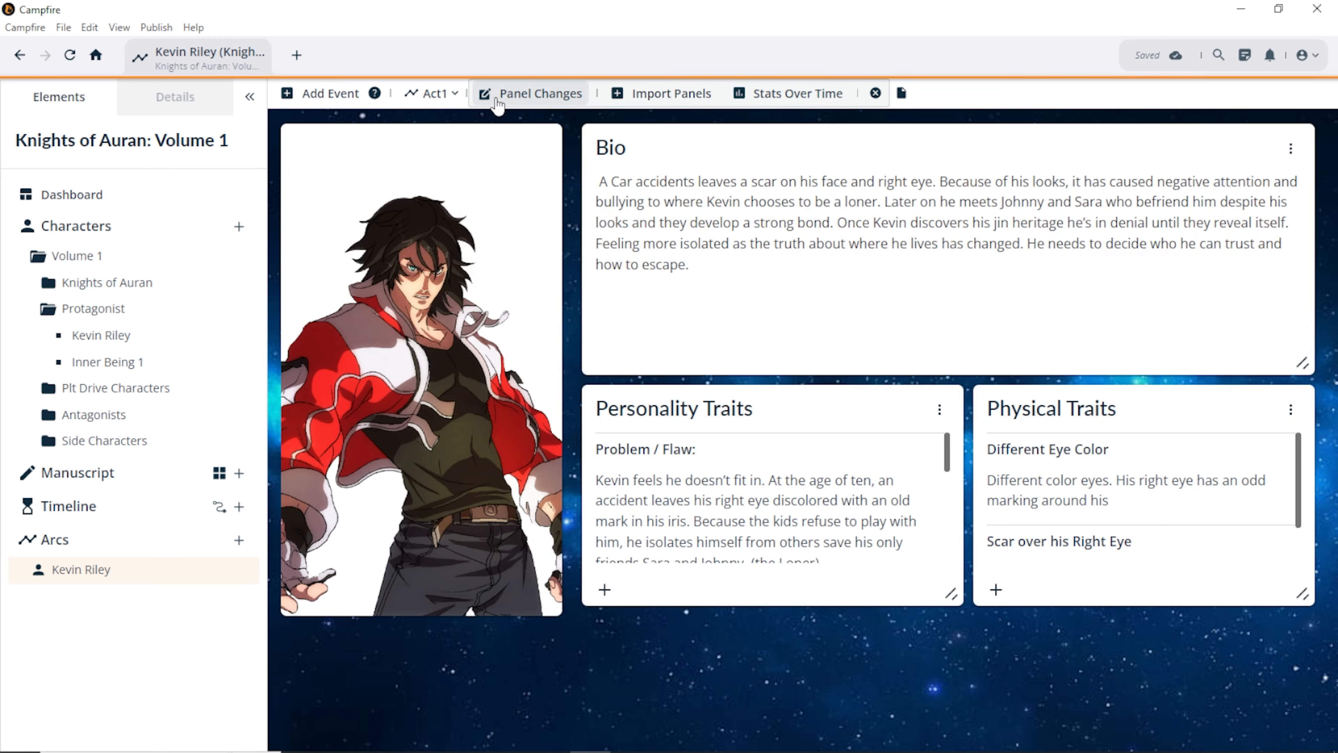
left_click(437, 94)
Step: Switch to Act2, compare with Act1's portrait, then return to the Act2 step
left_click(433, 154)
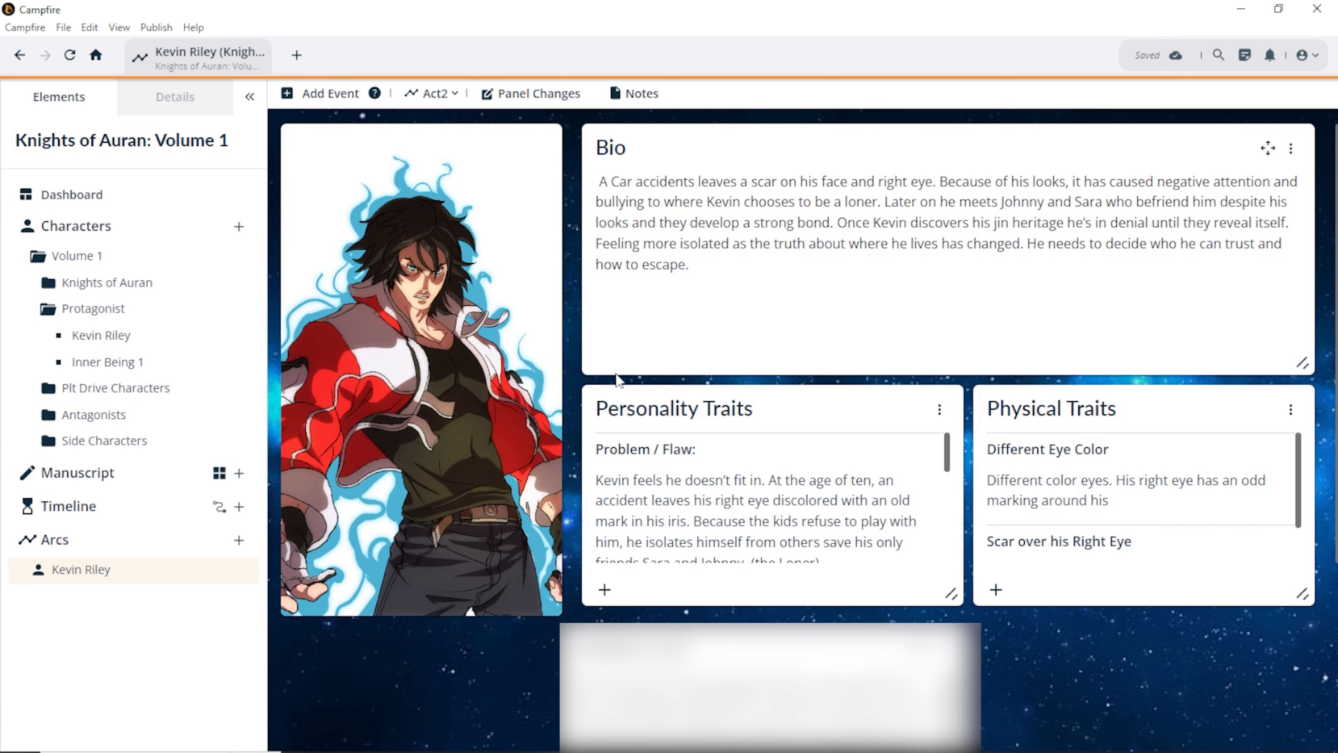
left_click(436, 93)
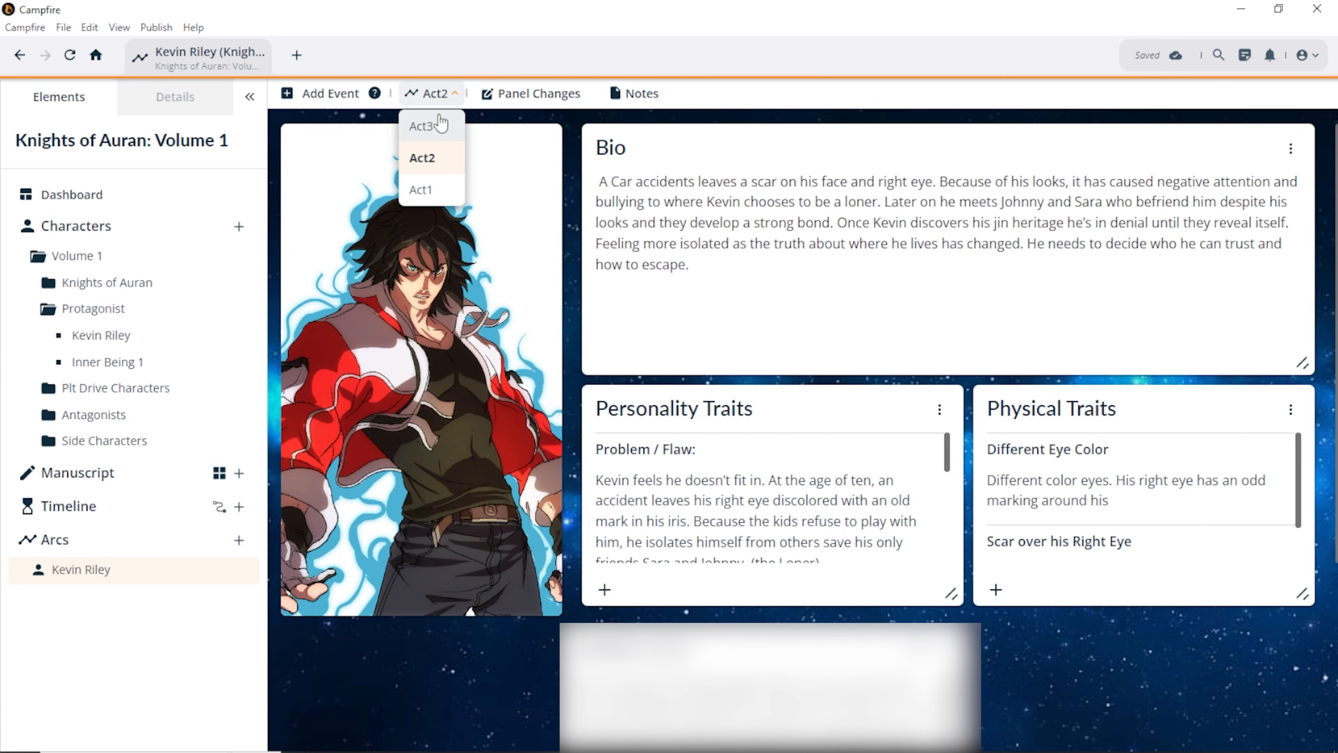
left_click(422, 190)
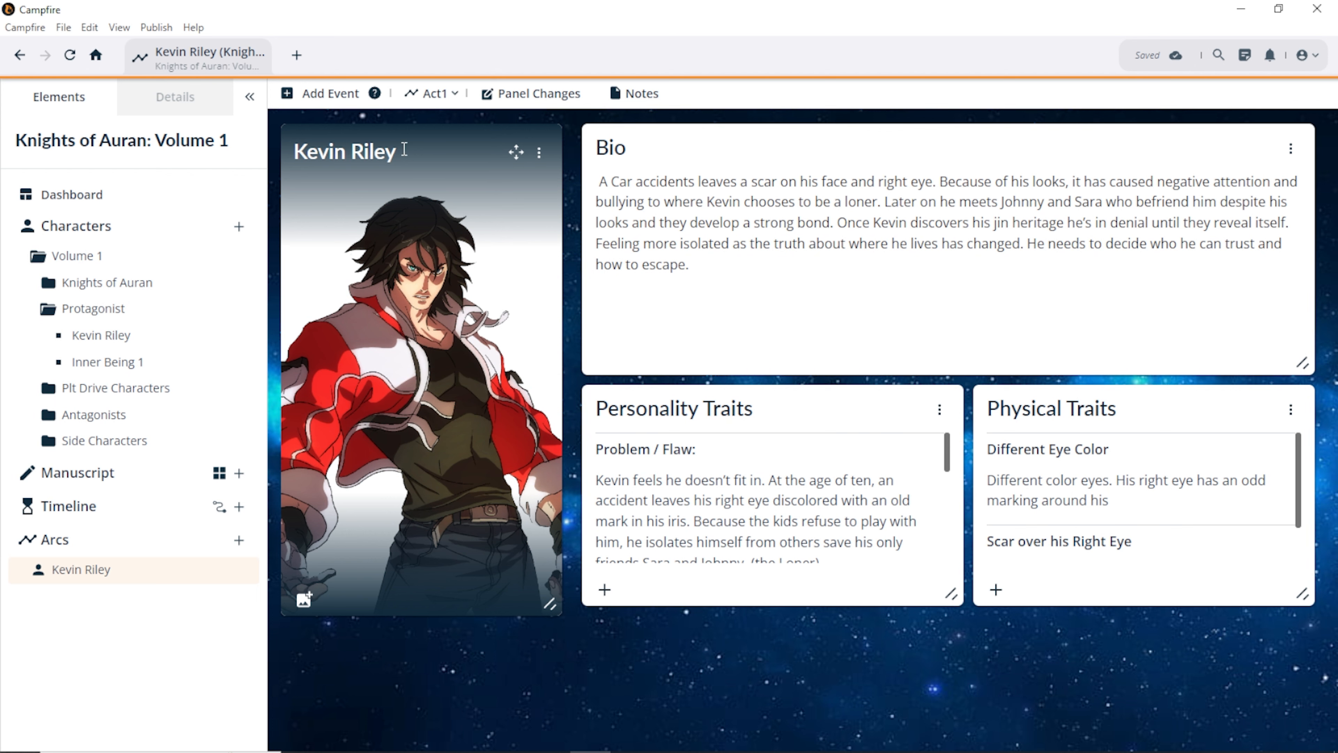
left_click(433, 93)
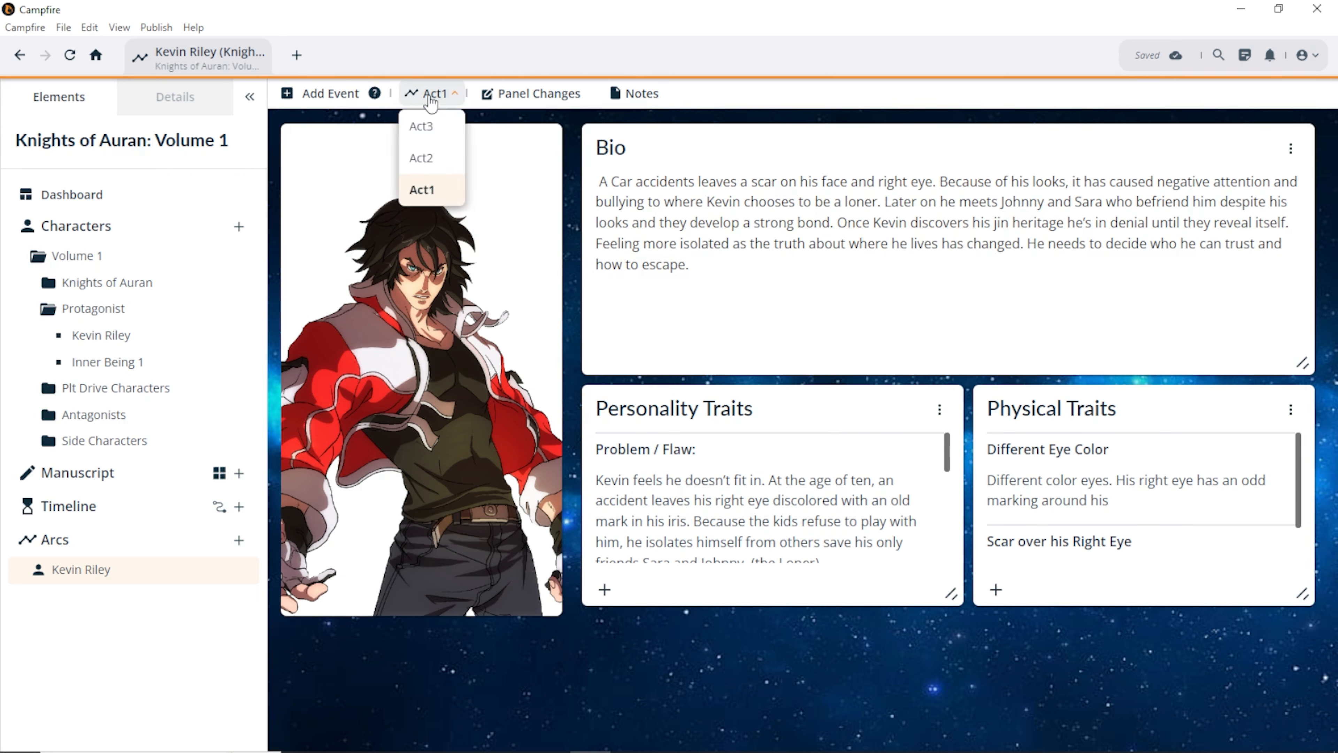
left_click(419, 161)
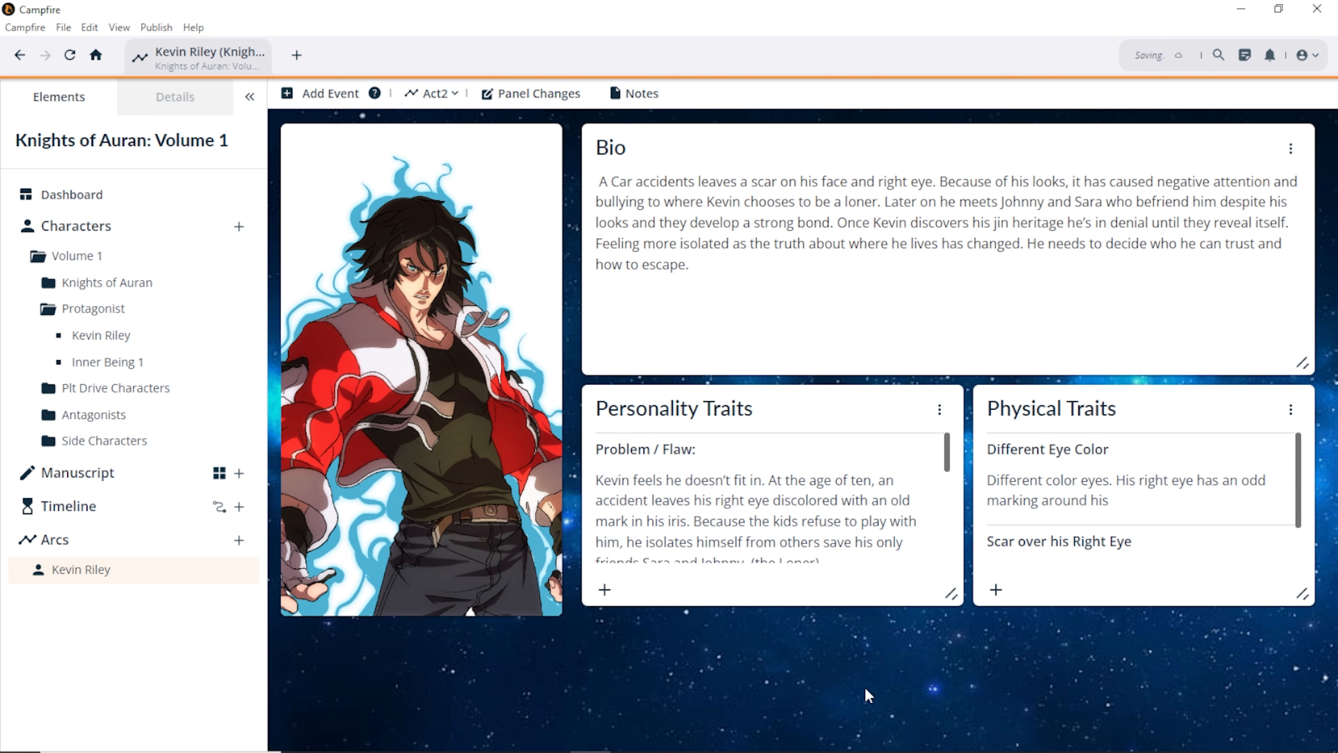
scroll(775, 549, "down", 5)
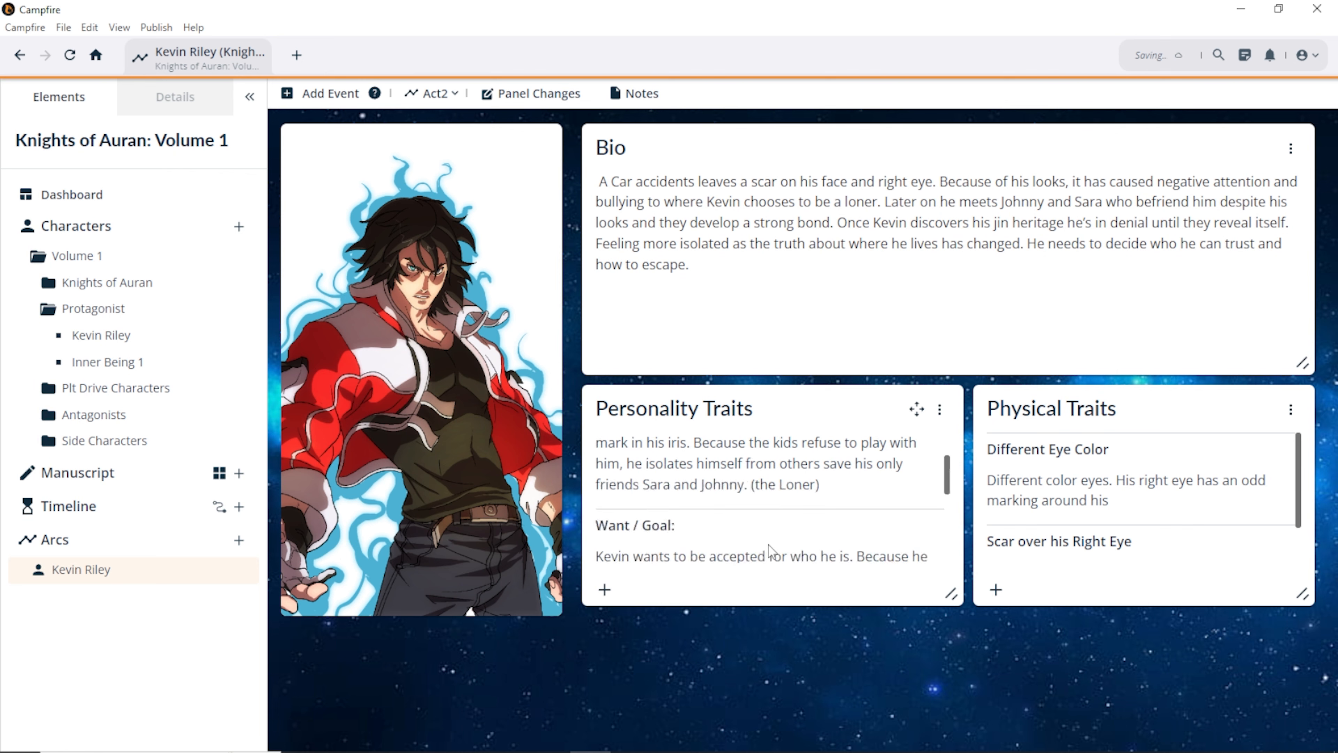
Step: Add an Act2 personality trait entry named 'Acquired Powers'
left_click(604, 590)
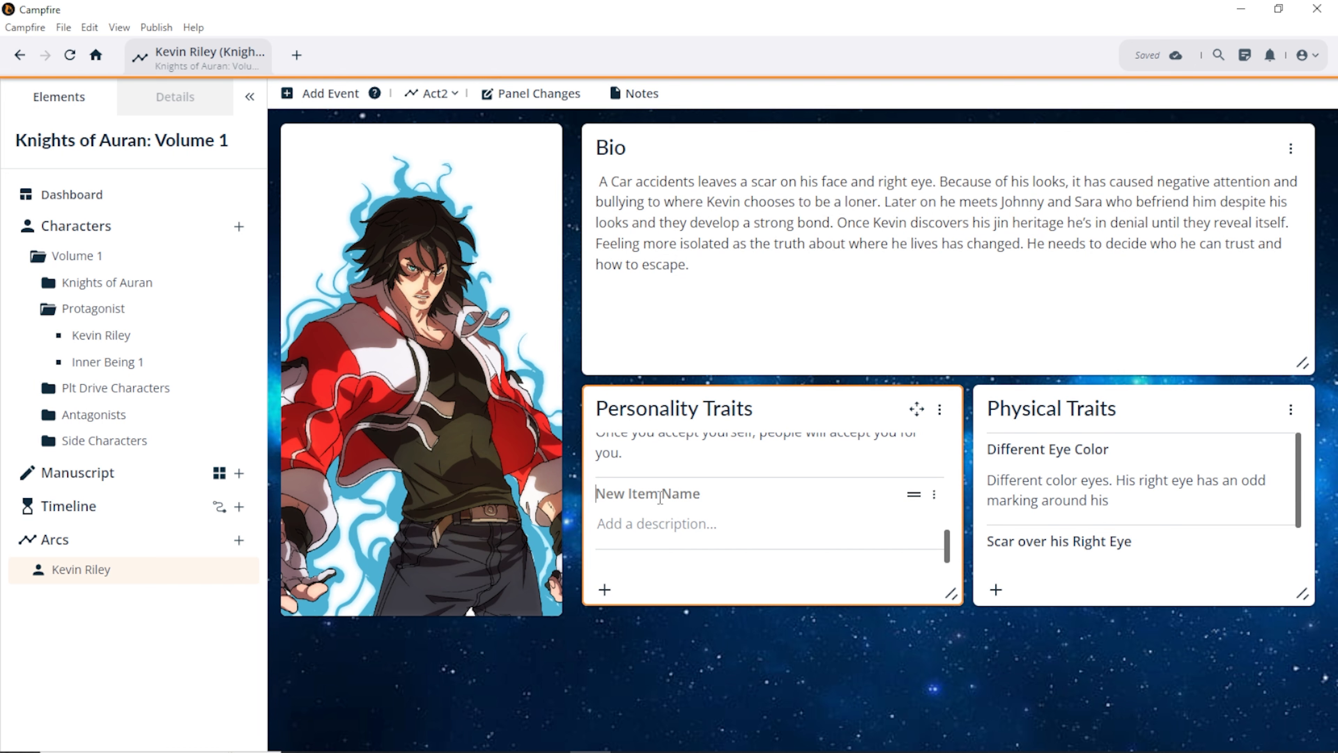
type("Ac")
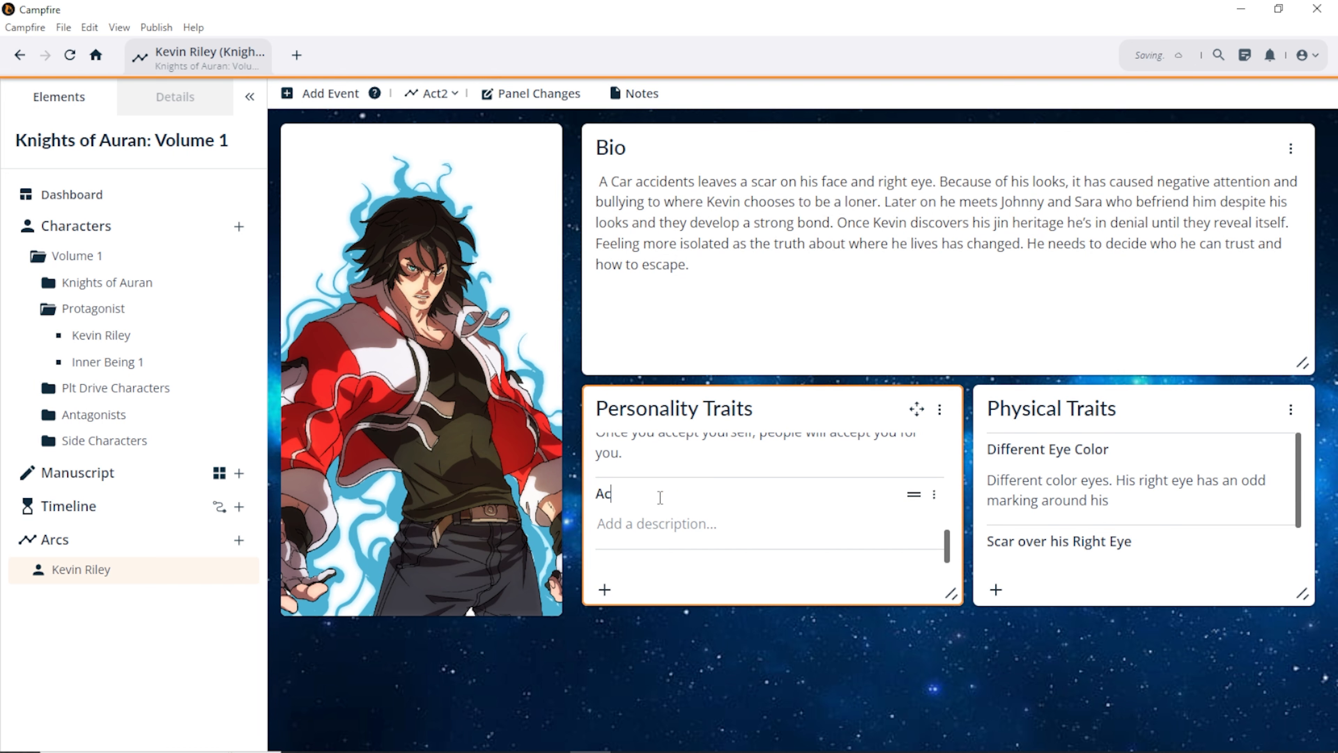
type("quired Powers")
scroll(1083, 496, "down", 2)
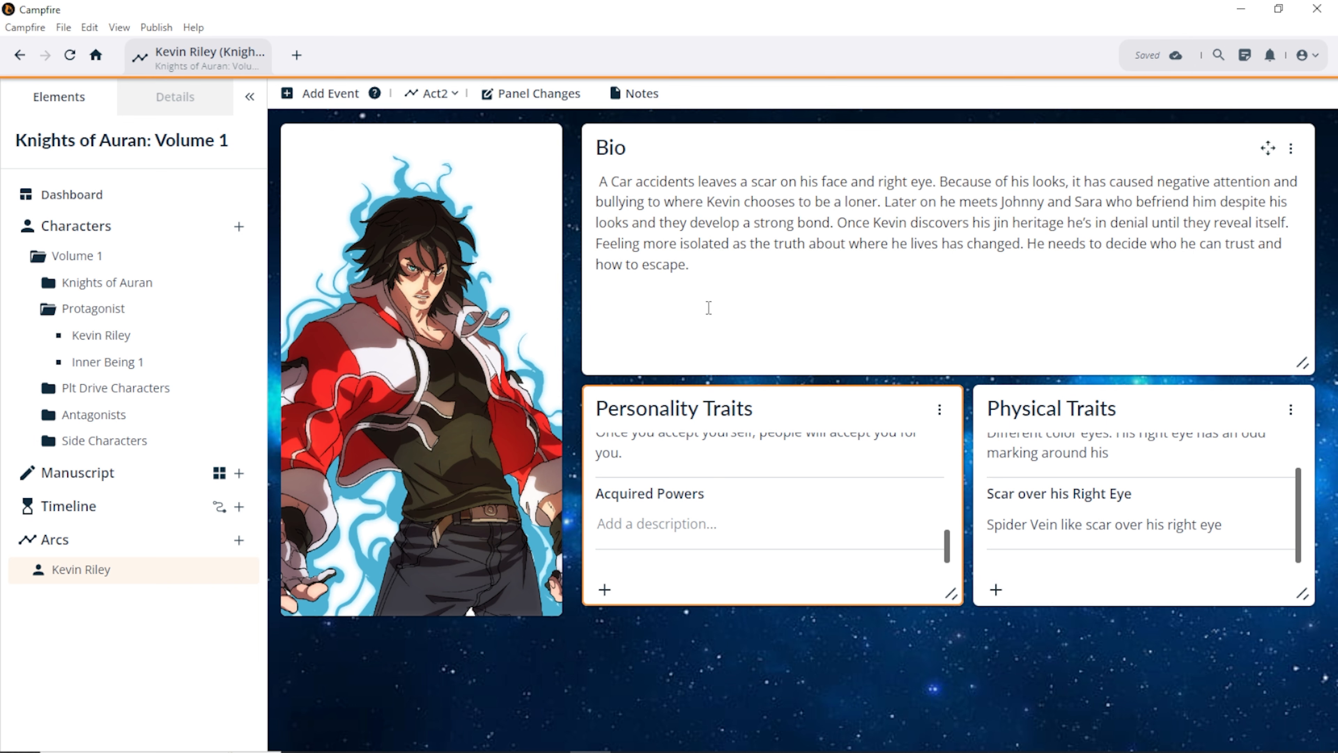
Step: Add an Act2 physical trait entry named 'Add Weapon'
left_click(996, 589)
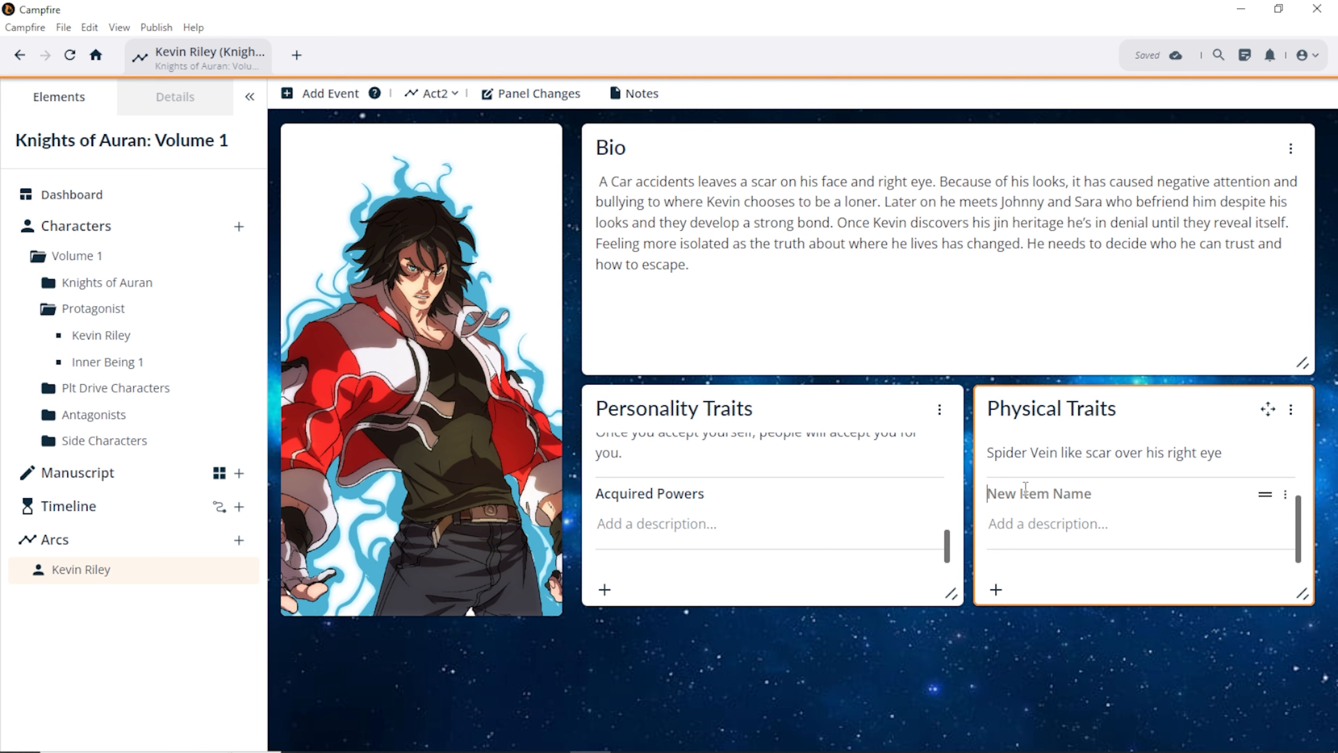
type("Add ")
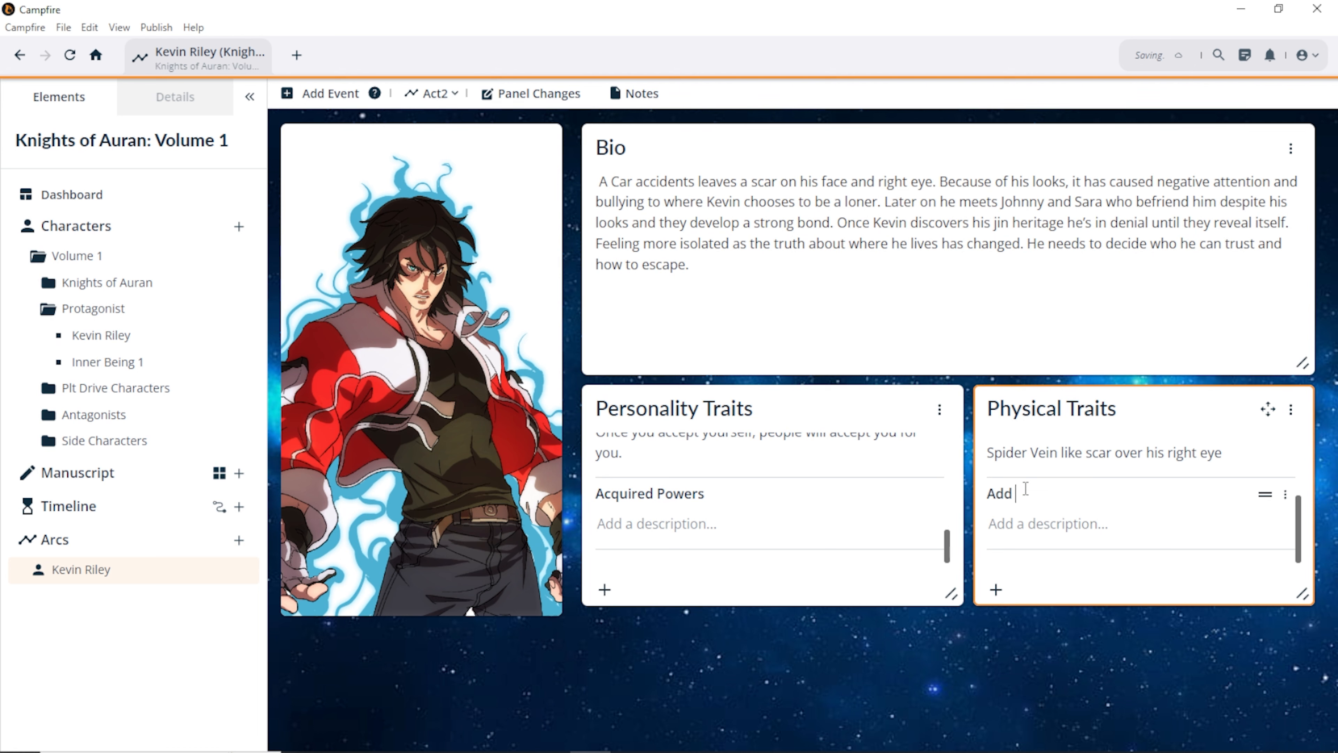
type("Weapon")
left_click(732, 261)
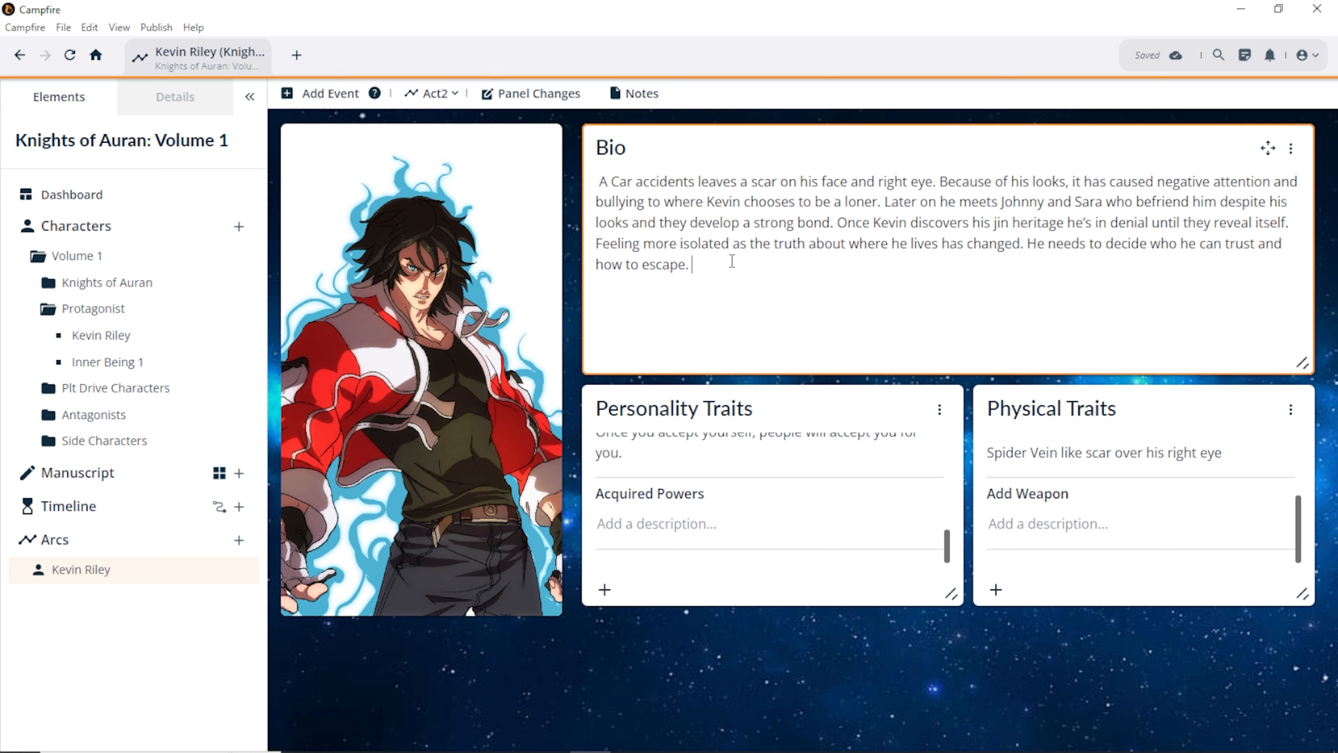
Step: Add 'Arrives into new world' on a new line under the Act2 bio, lowercasing 'New'
key("Return")
key("Return")
type("Arrives into New work")
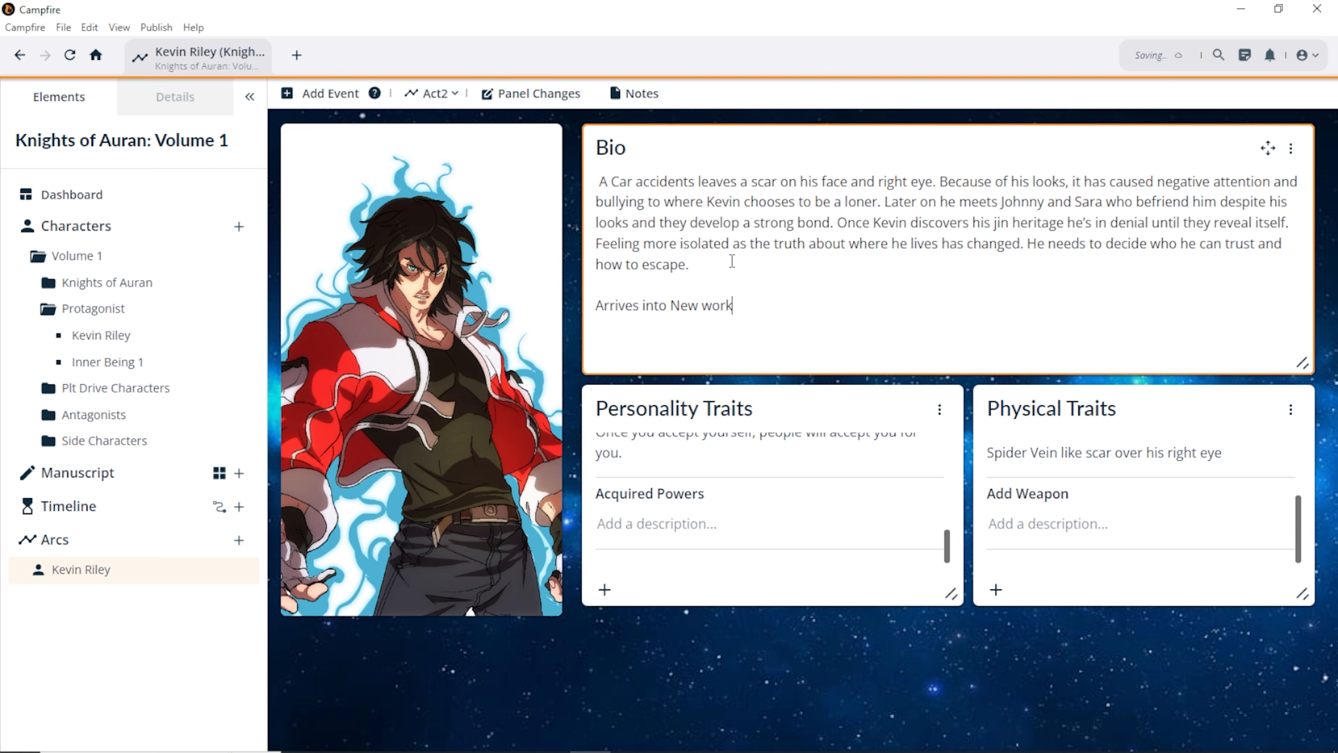
key("BackSpace")
type("ld")
left_click(682, 305)
key("BackSpace")
type("n")
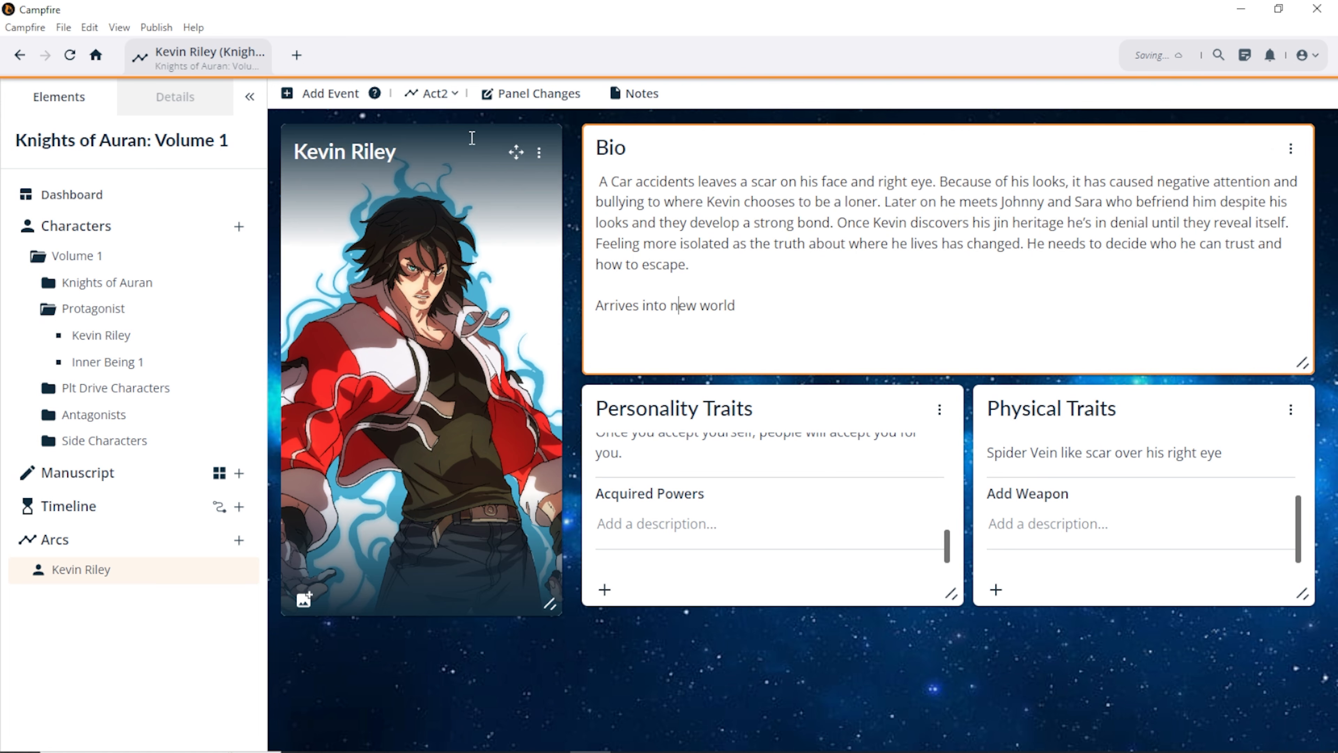
Step: Set Kevin's Act2 Power Up value to 10 in Stats Over Time
left_click(527, 95)
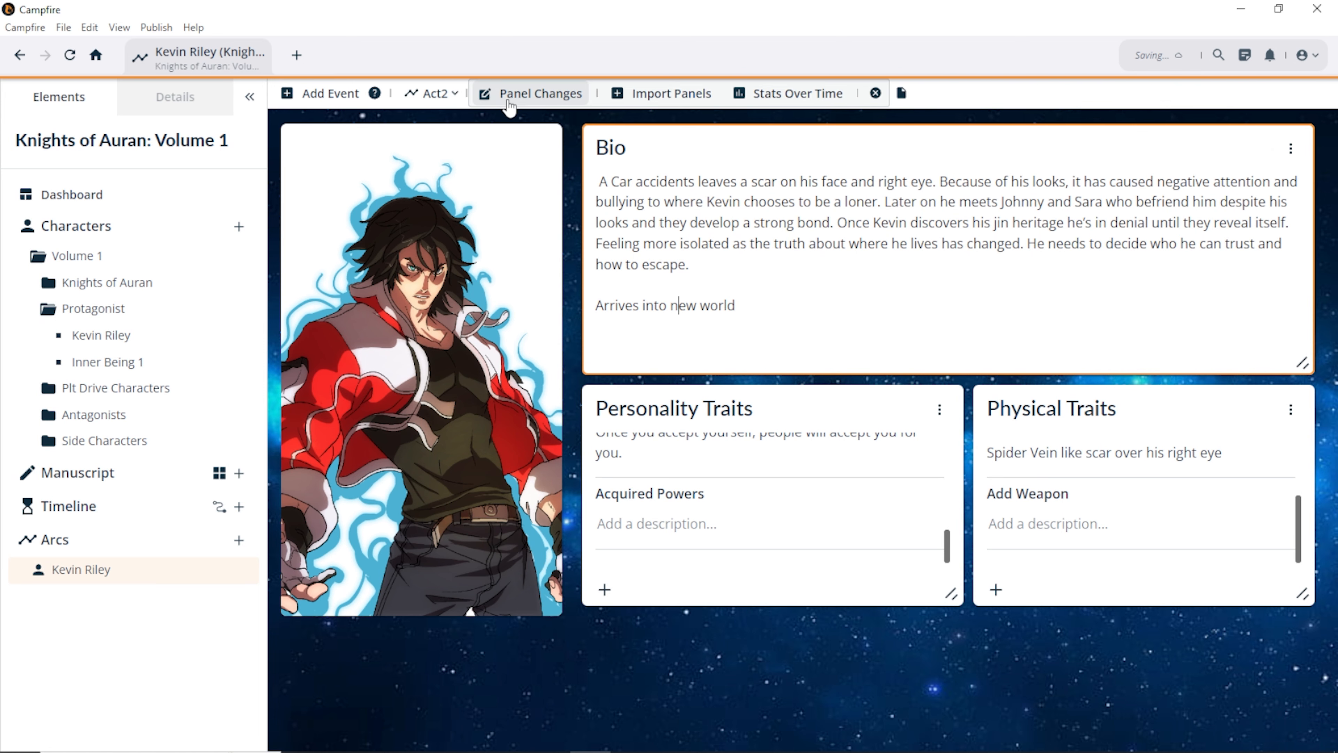
left_click(759, 94)
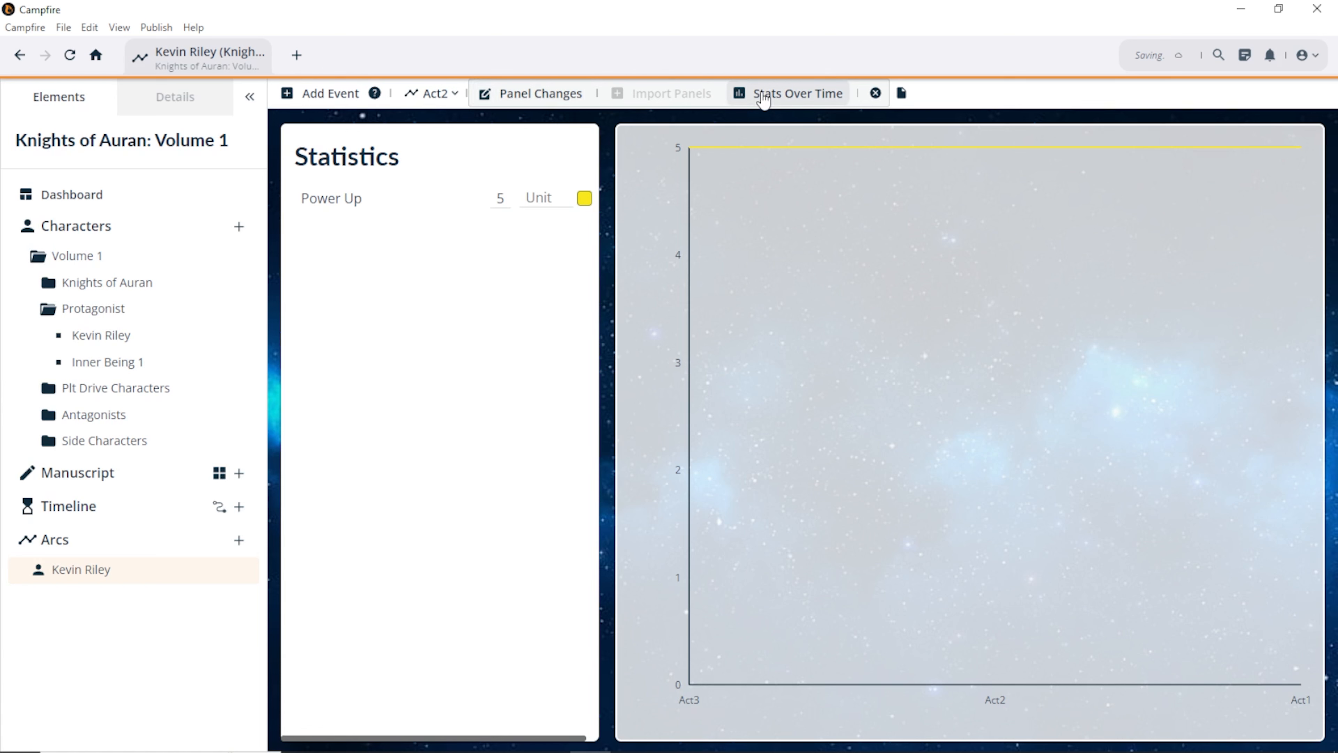
double_click(487, 200)
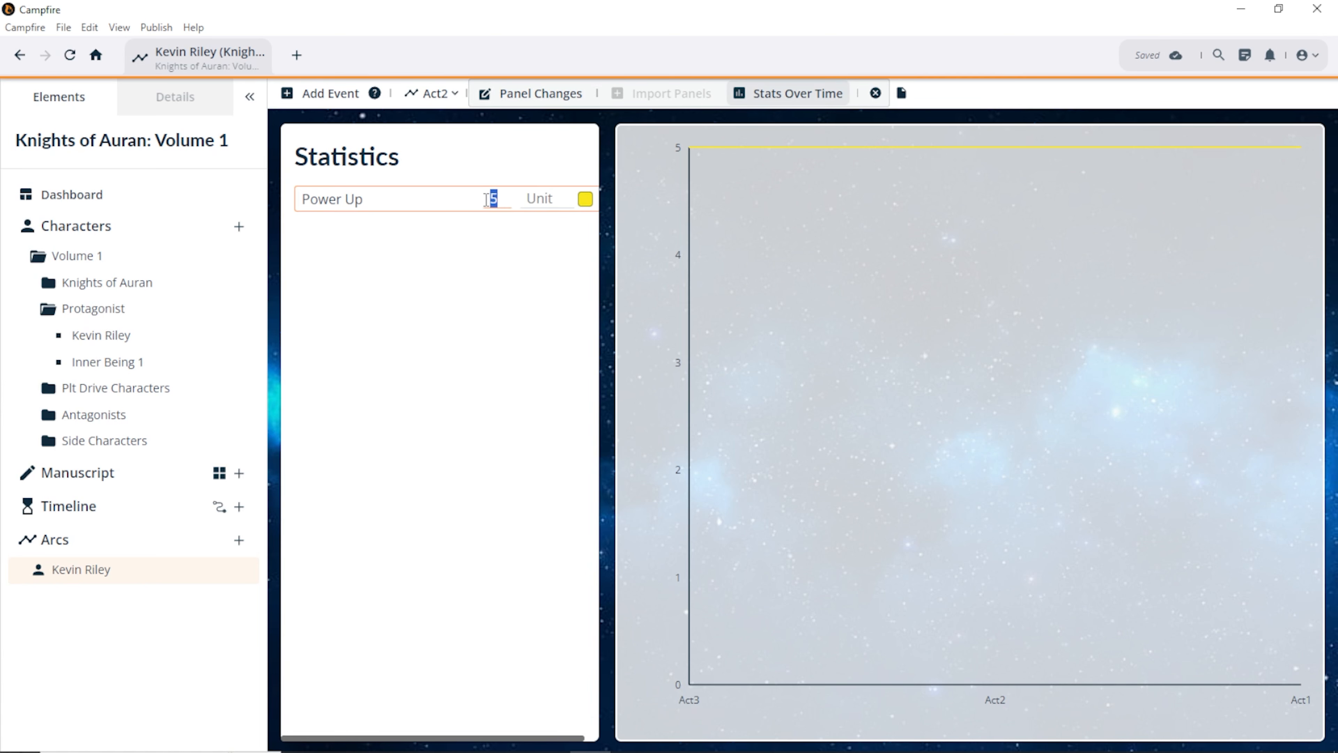
type("10")
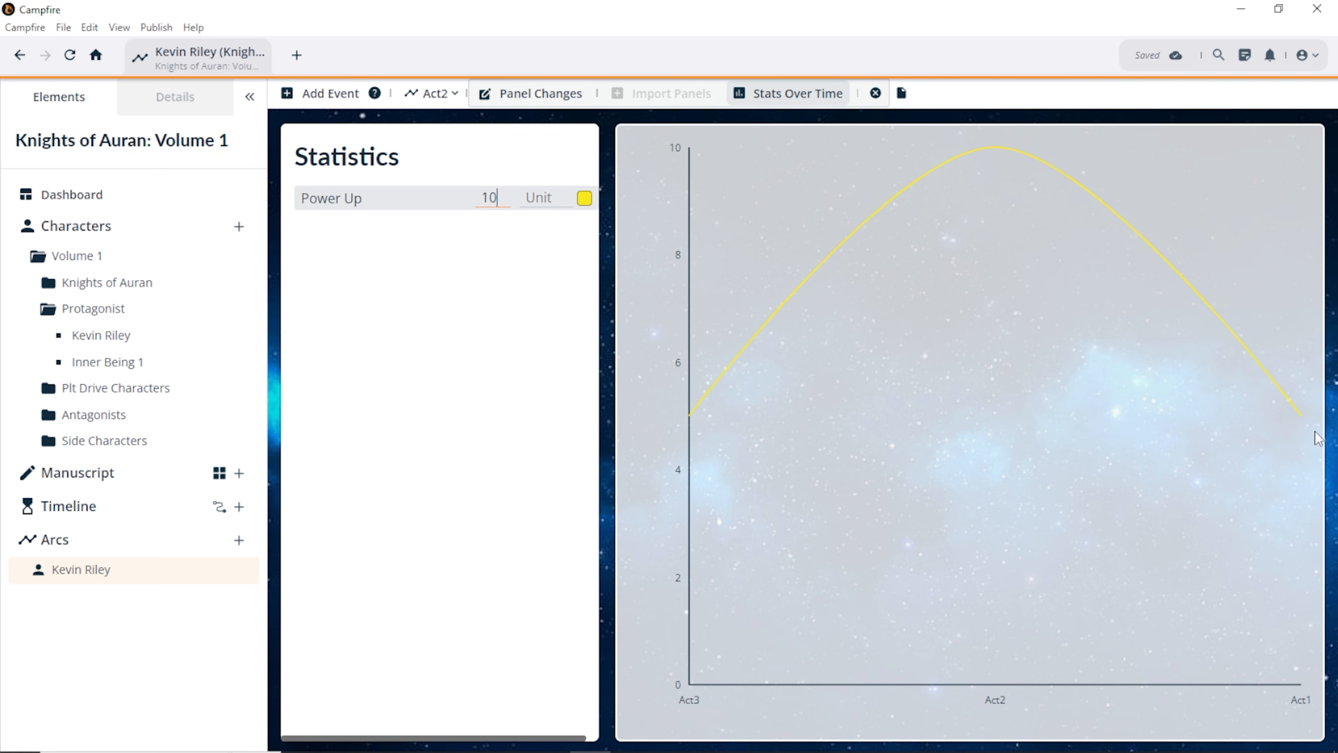
left_click(997, 152)
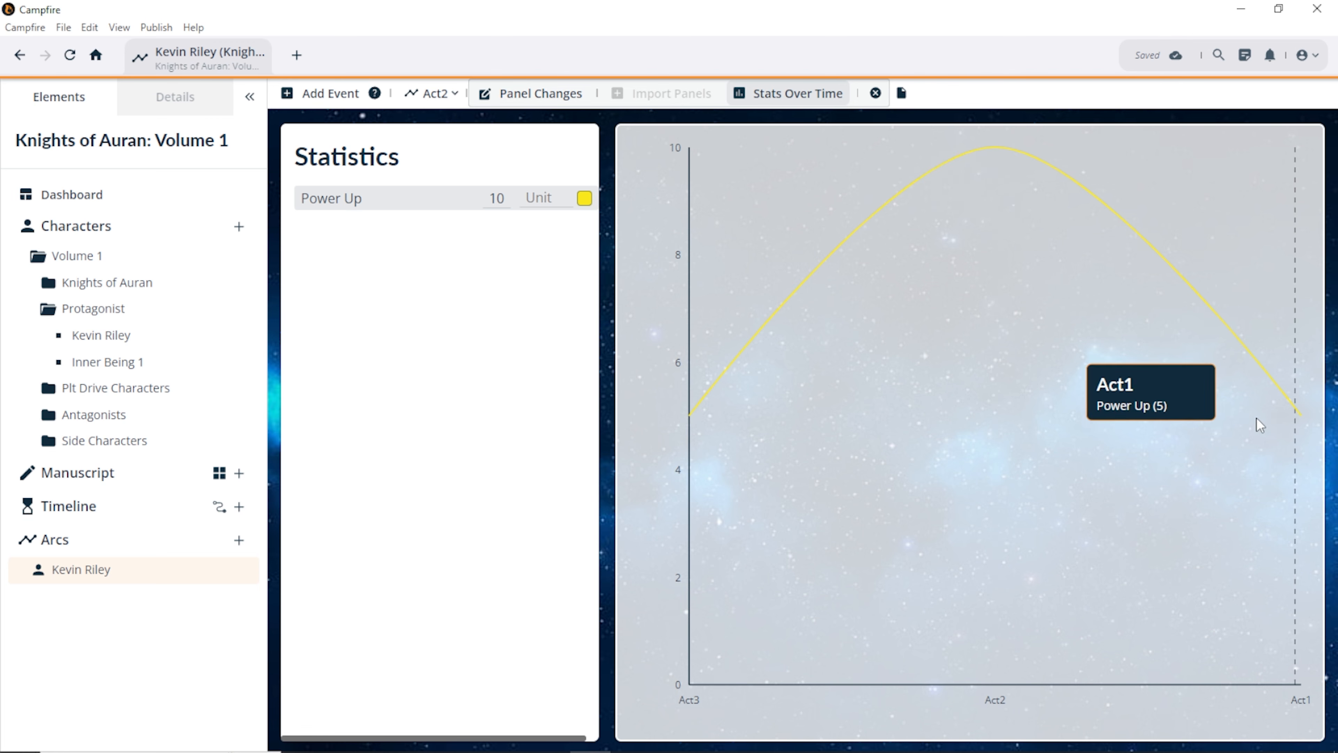
Step: Return to the character panels and switch to the Act3 step
left_click(567, 99)
left_click(433, 93)
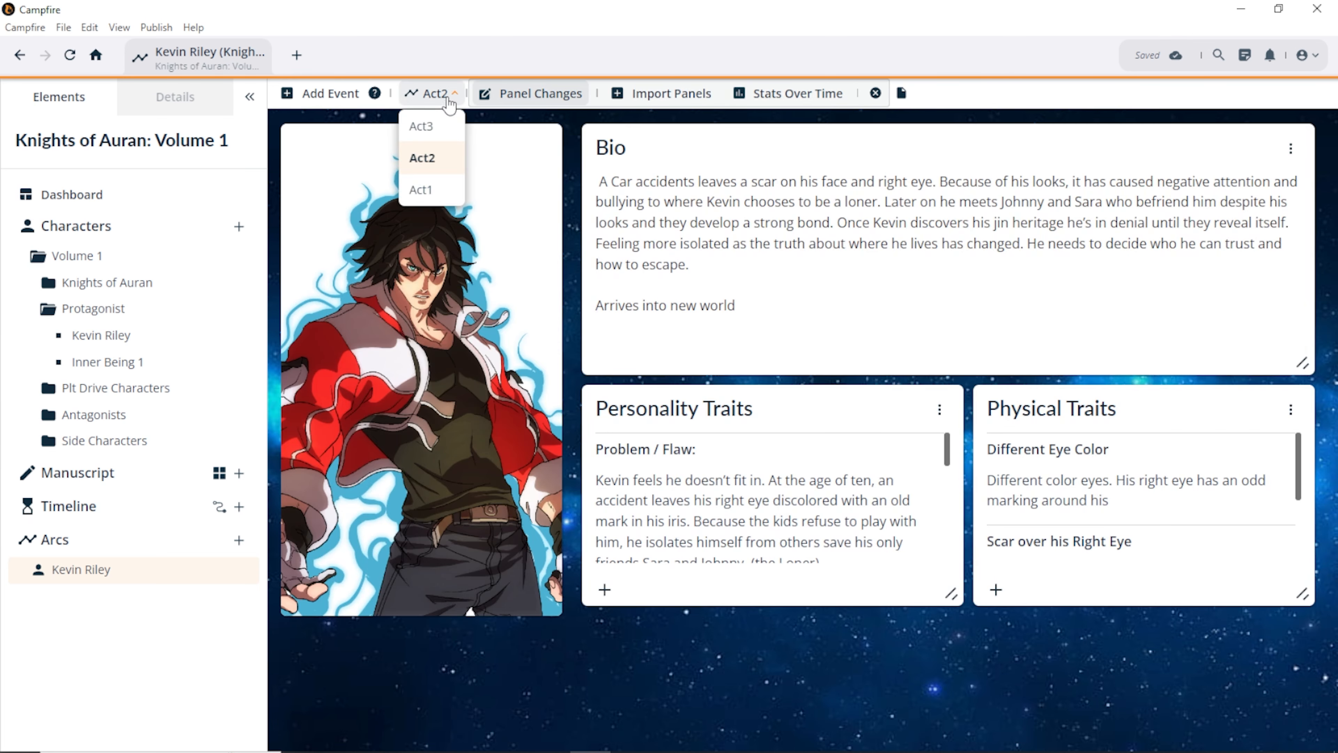
left_click(422, 126)
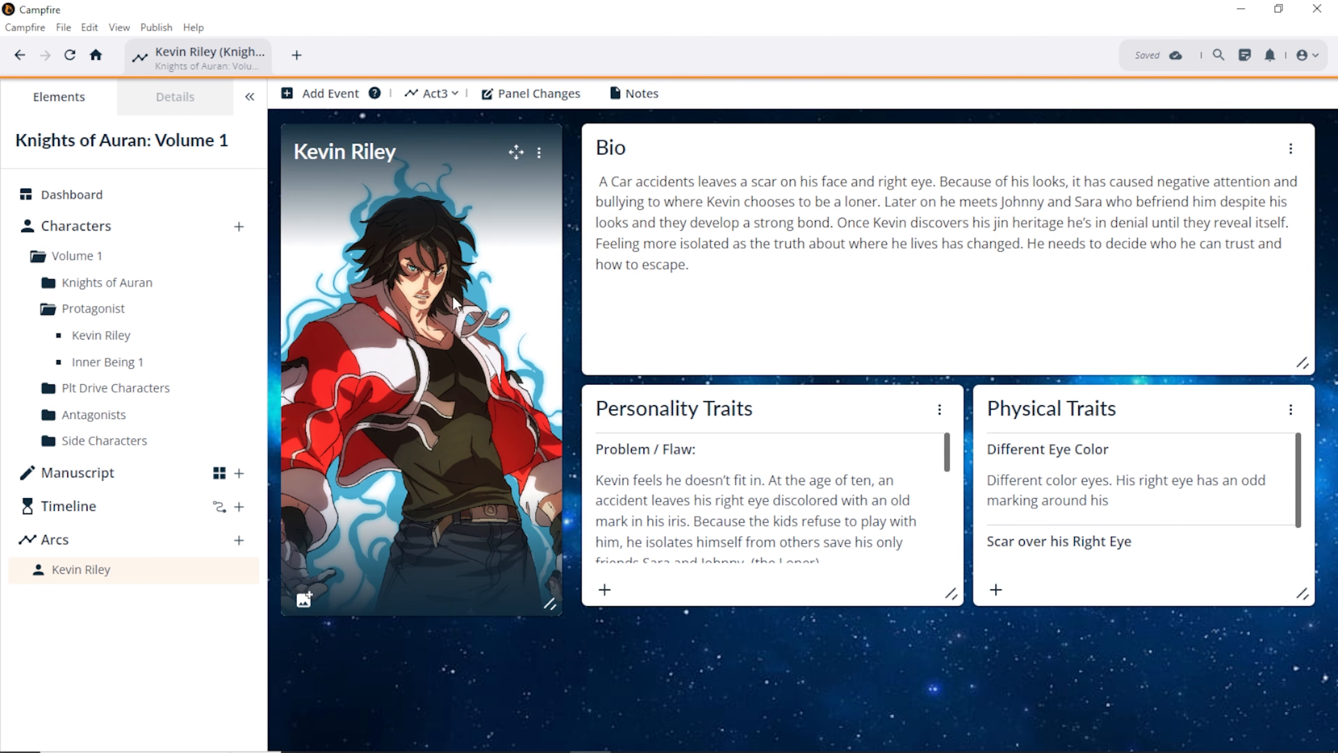
Step: Replace the kevbg portrait with the blue innerkev2 image from Character Profile
left_click(304, 599)
left_click(258, 490)
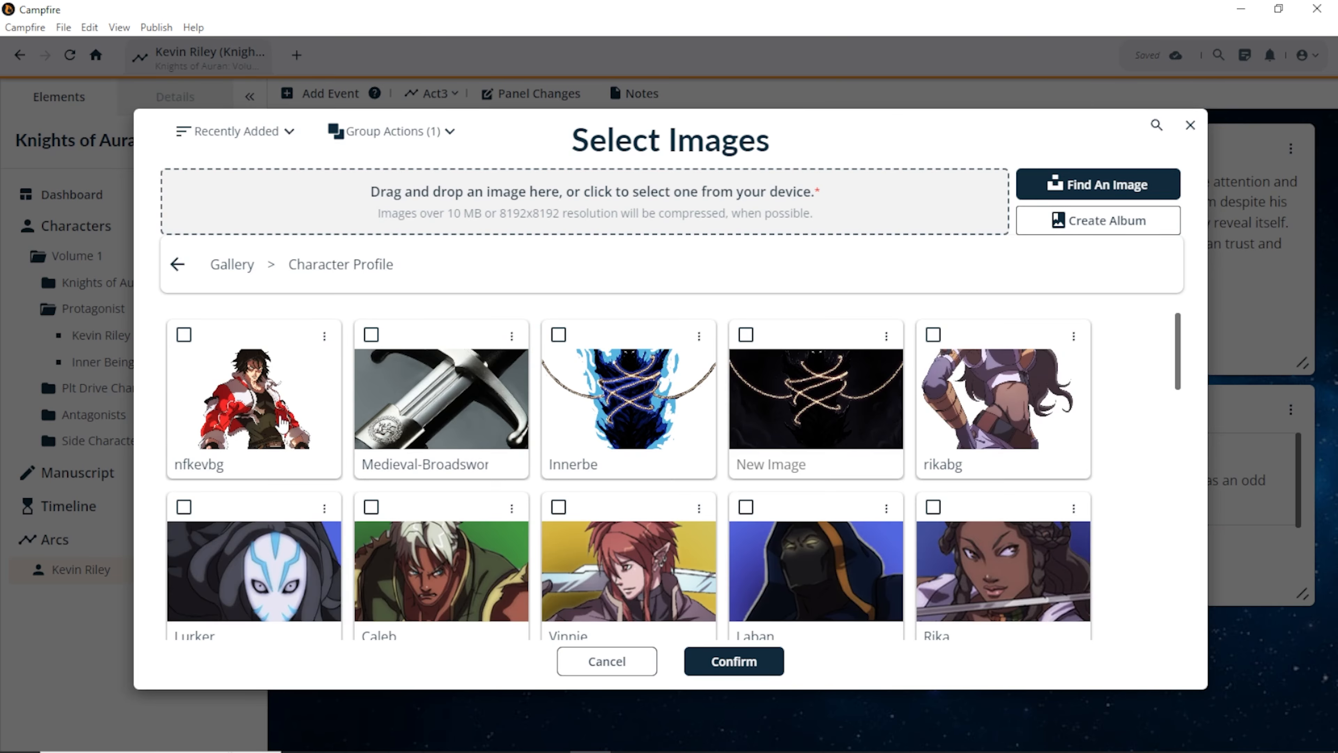
scroll(287, 411, "down", 5)
scroll(288, 417, "down", 10)
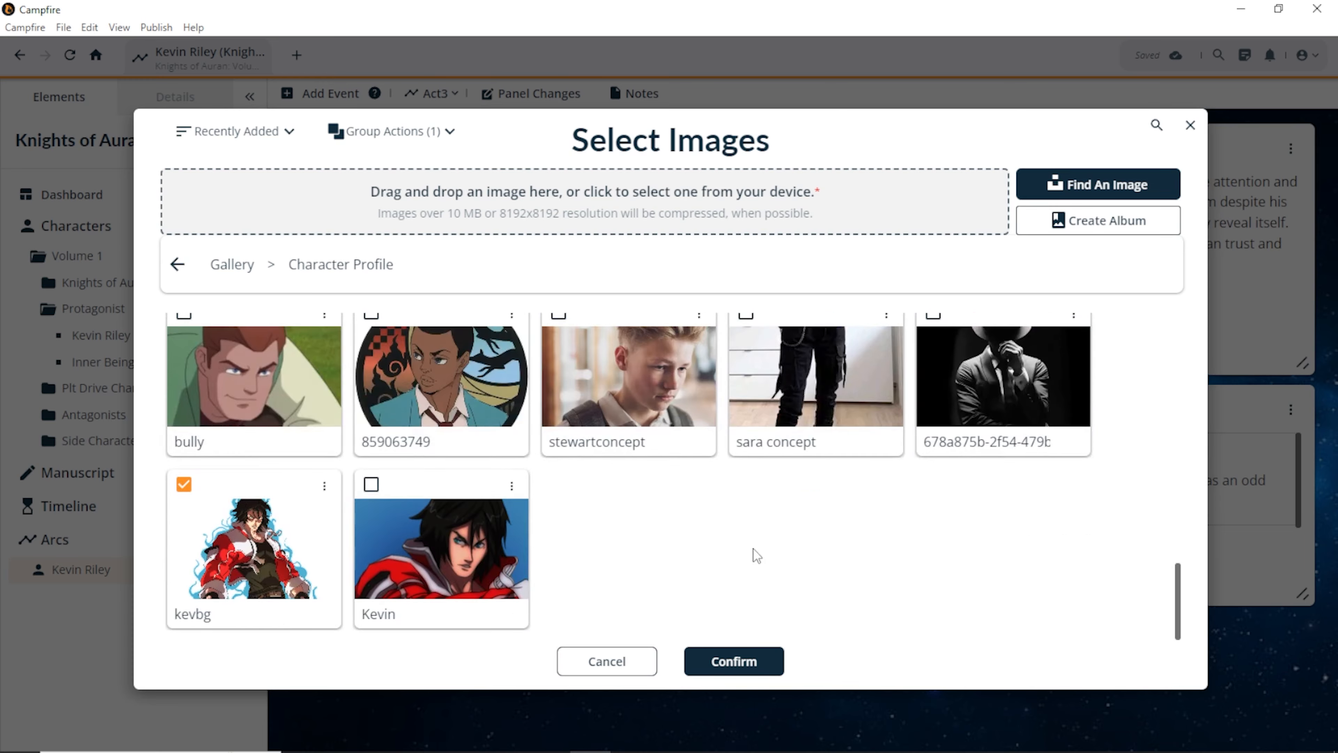
left_click(315, 519)
scroll(302, 514, "up", 5)
left_click(287, 456)
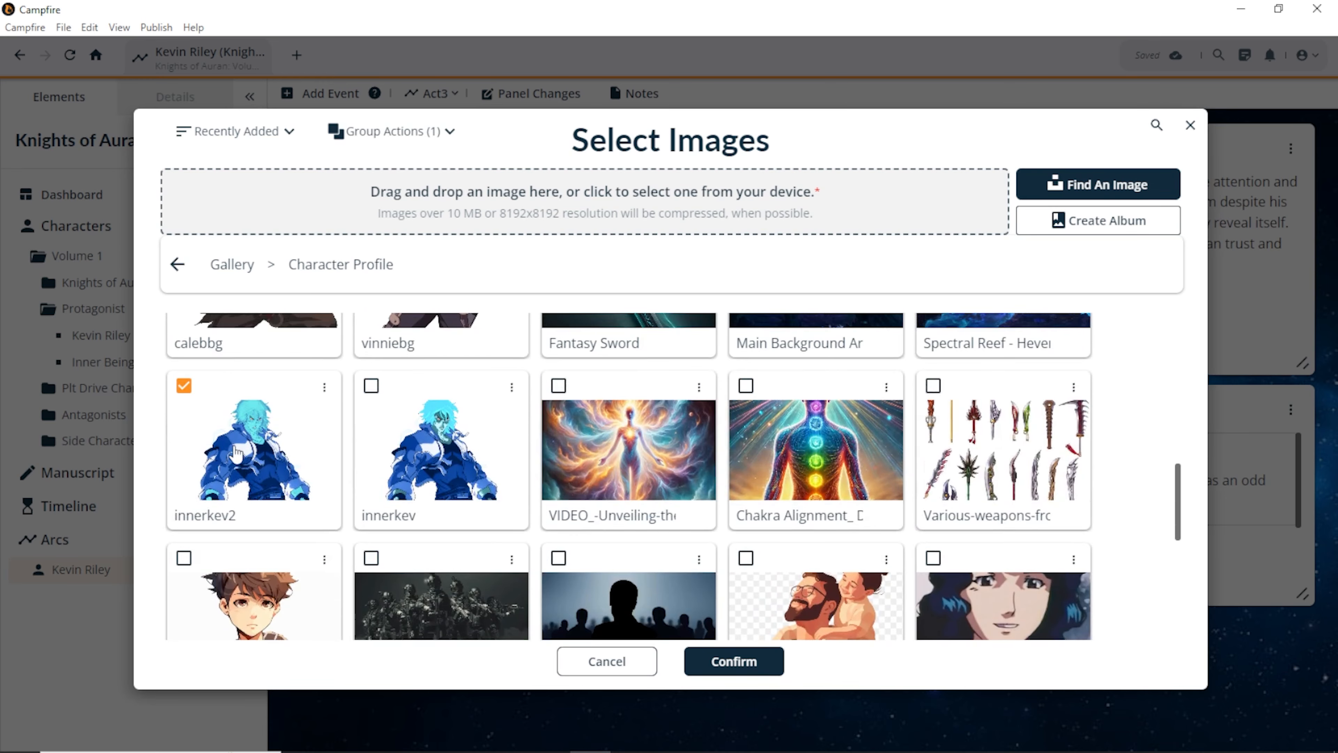
left_click(760, 654)
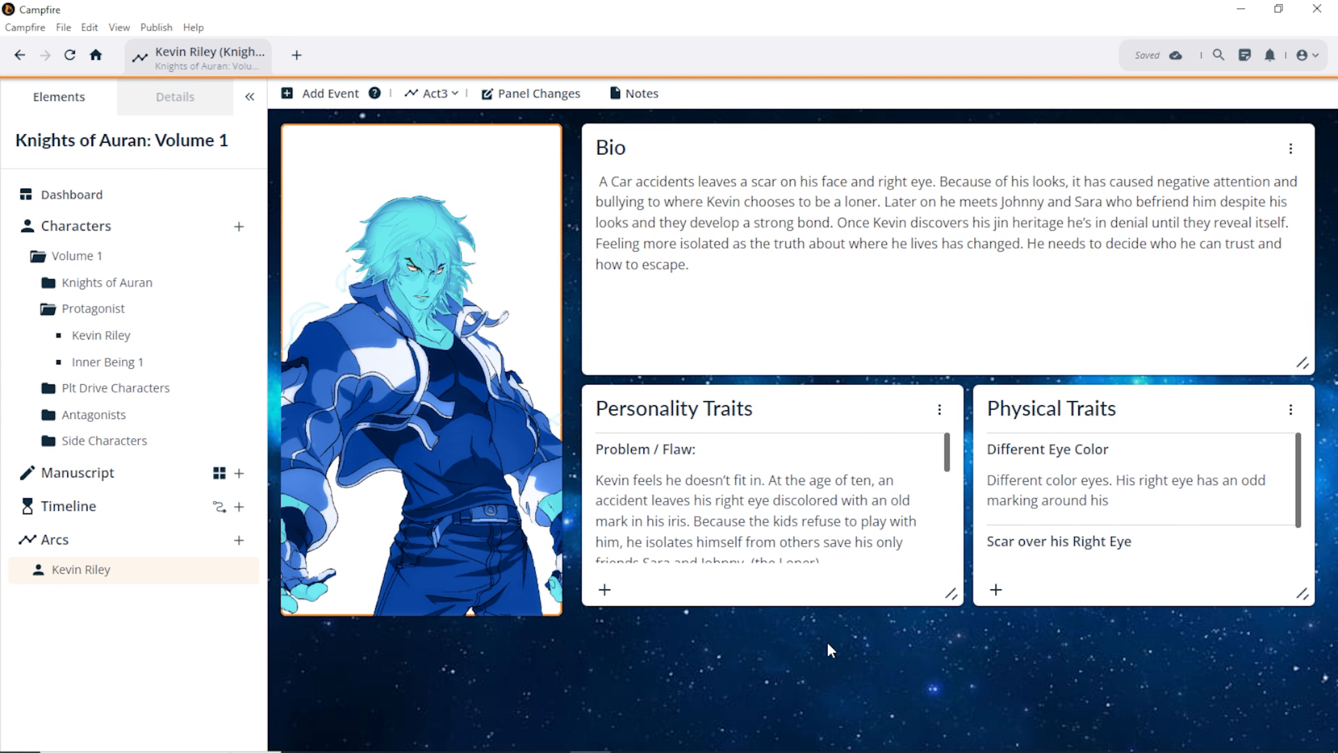
Step: Add a 'Final Battle' line below Kevin's Act3 bio paragraph
left_click(655, 298)
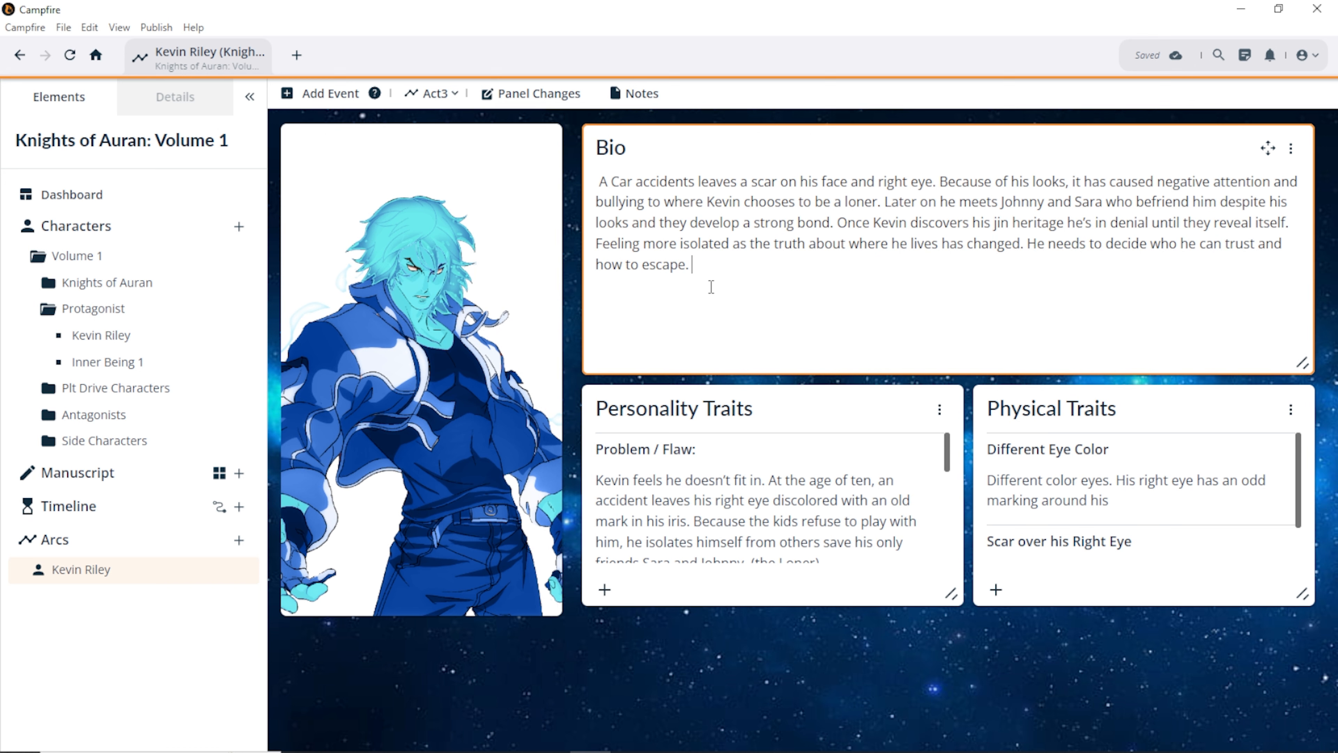
key("Return")
key("Return")
type("Final Battle")
scroll(821, 516, "down", 5)
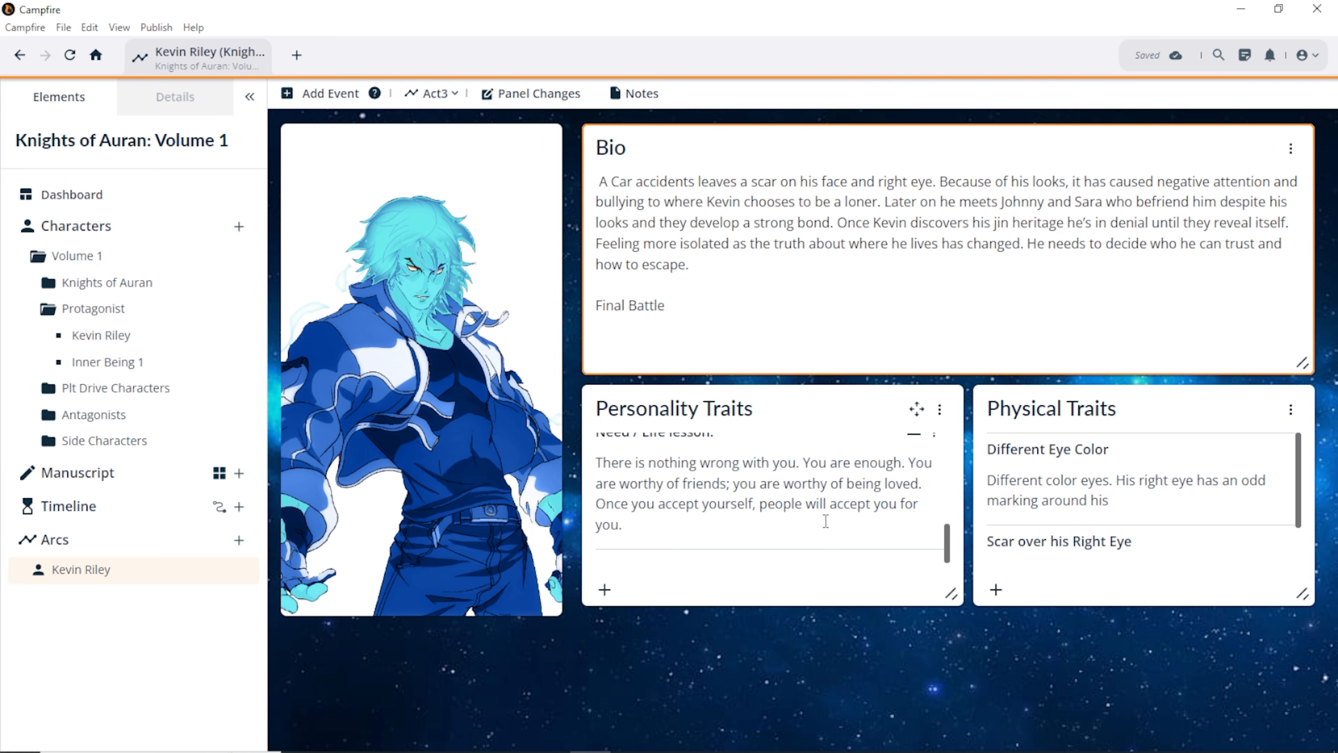
Step: Add an Act3 personality trait named 'Gained power up'
left_click(610, 589)
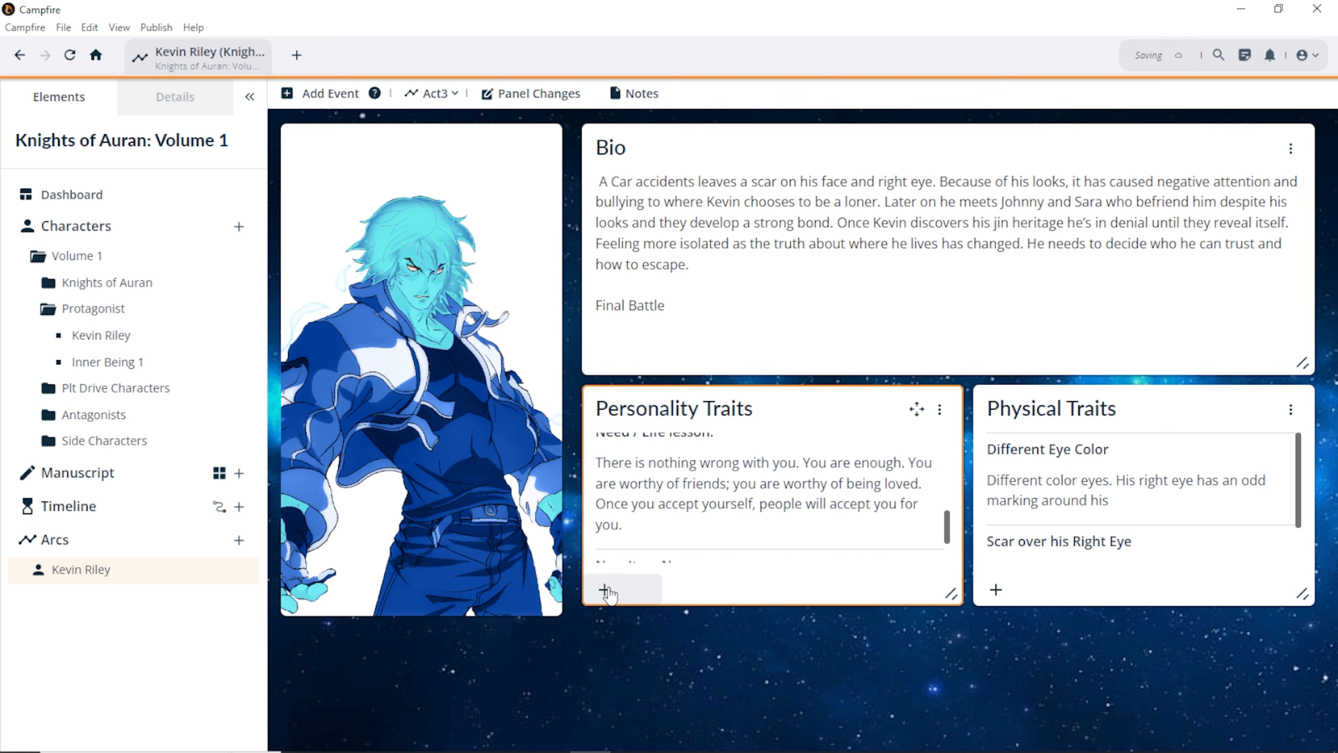
scroll(669, 542, "down", 2)
left_click(708, 492)
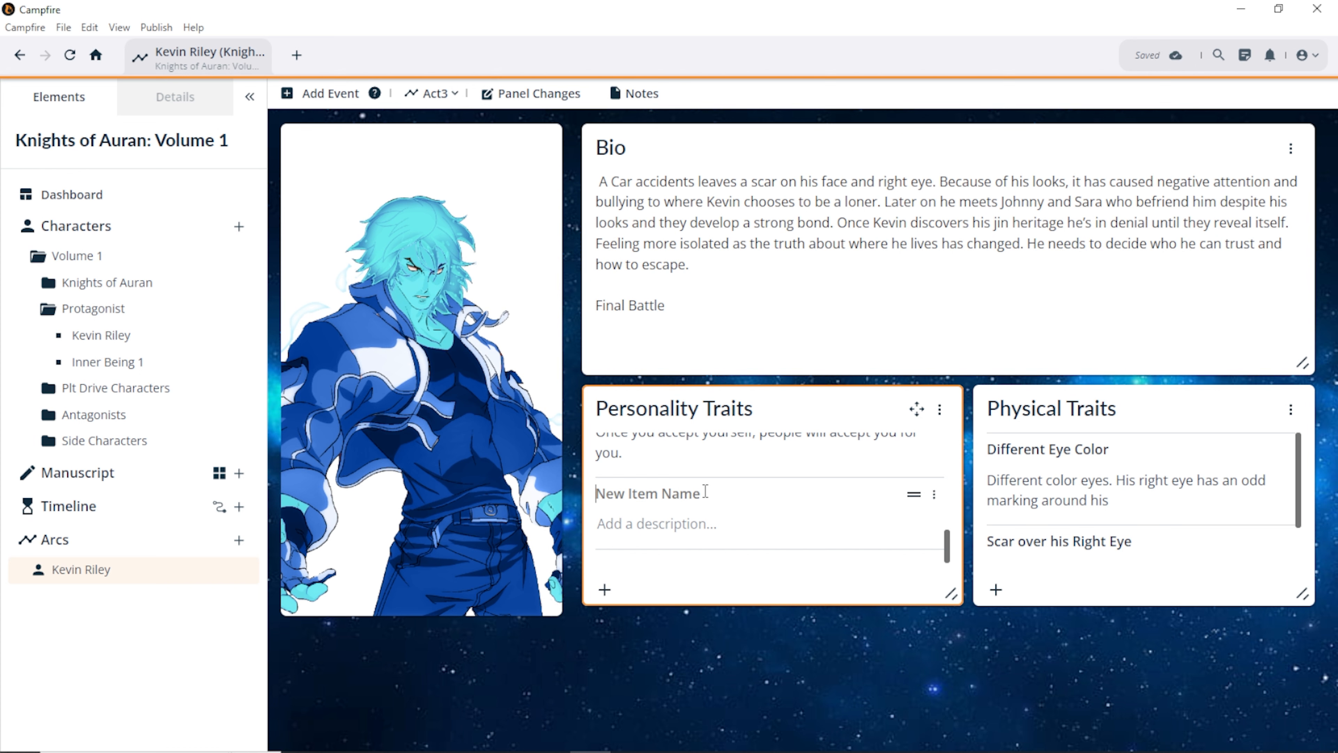
type("Ga")
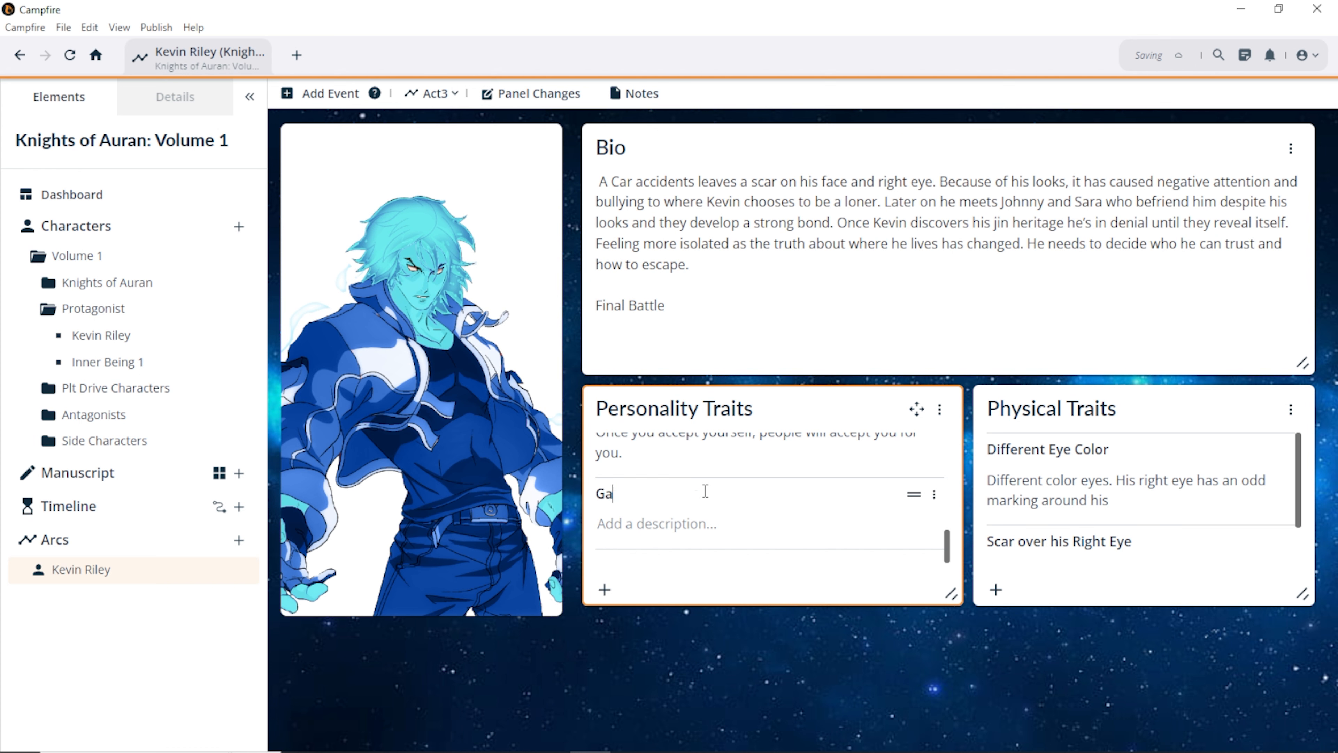
type("ined power up")
Step: Add an Act3 physical trait named 'Superblue'
scroll(1009, 554, "down", 1)
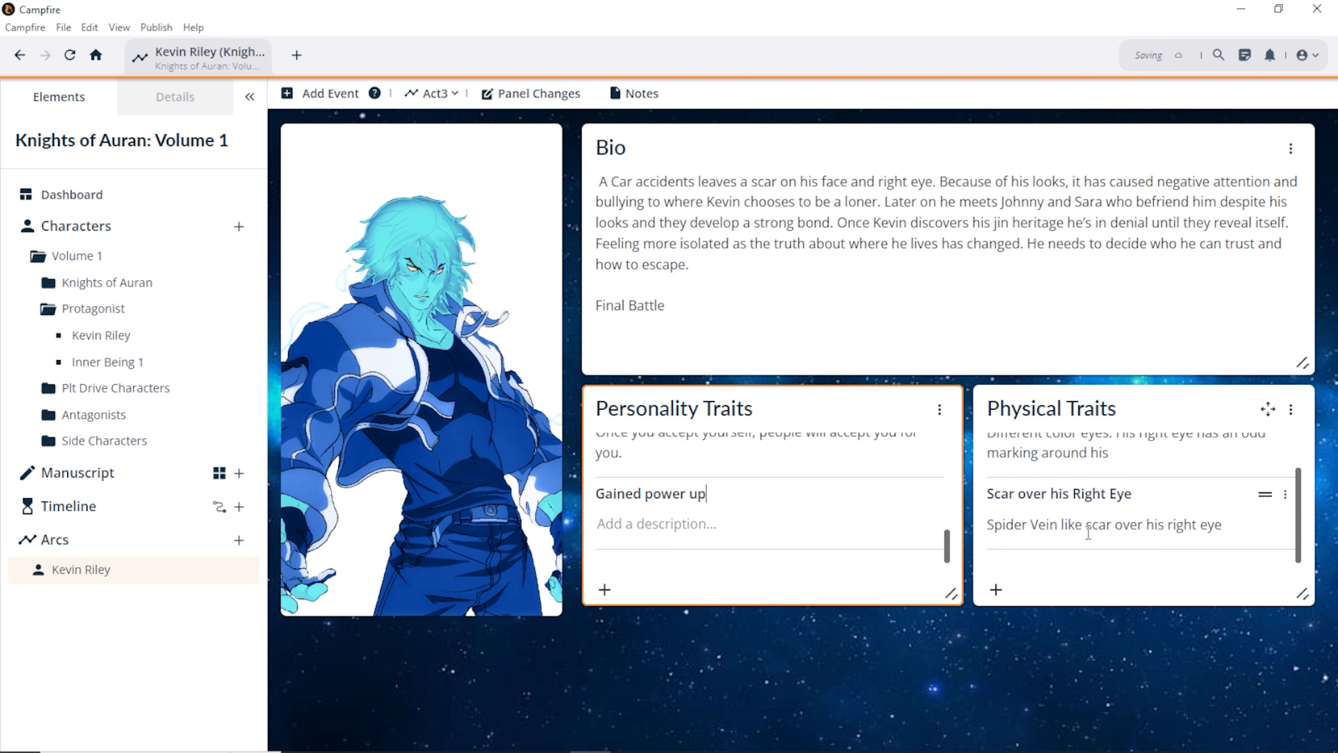
left_click(995, 589)
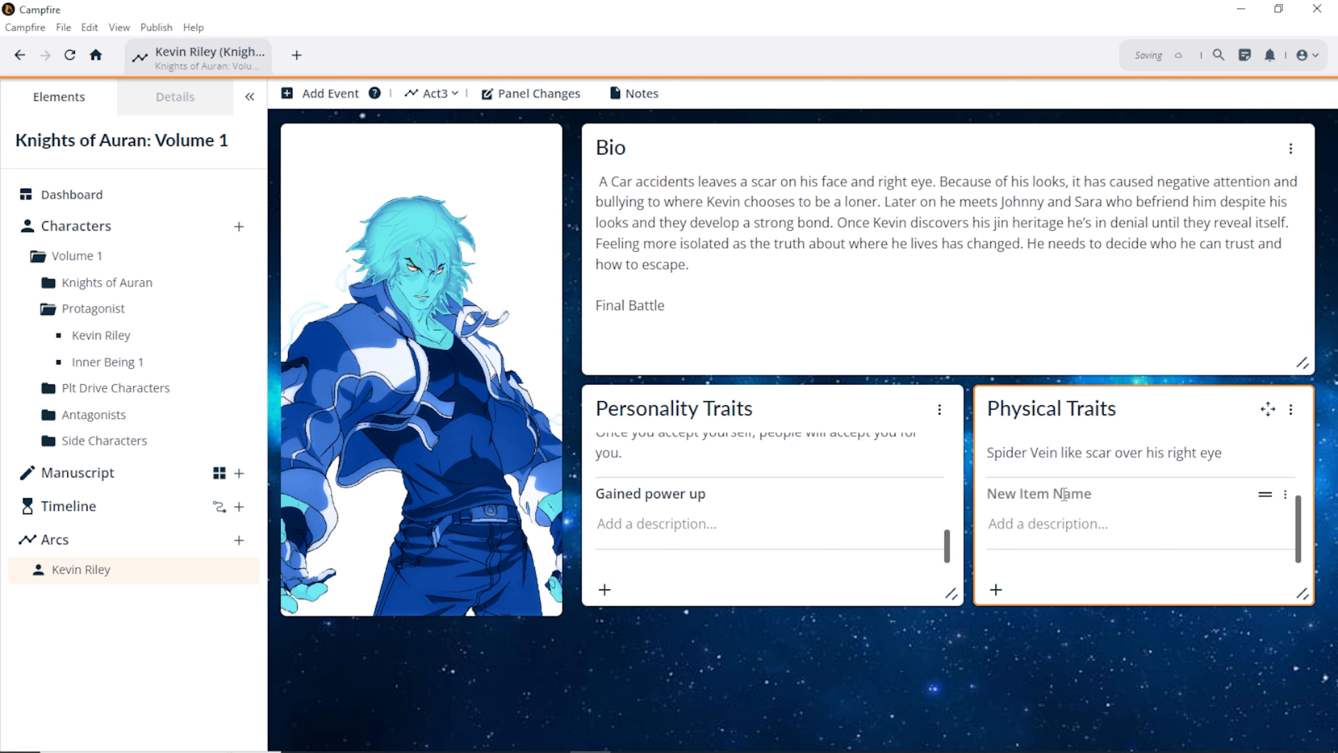
type("Superblue")
Step: Set Kevin's Act3 Power Up value to 50 in Stats Over Time
left_click(527, 95)
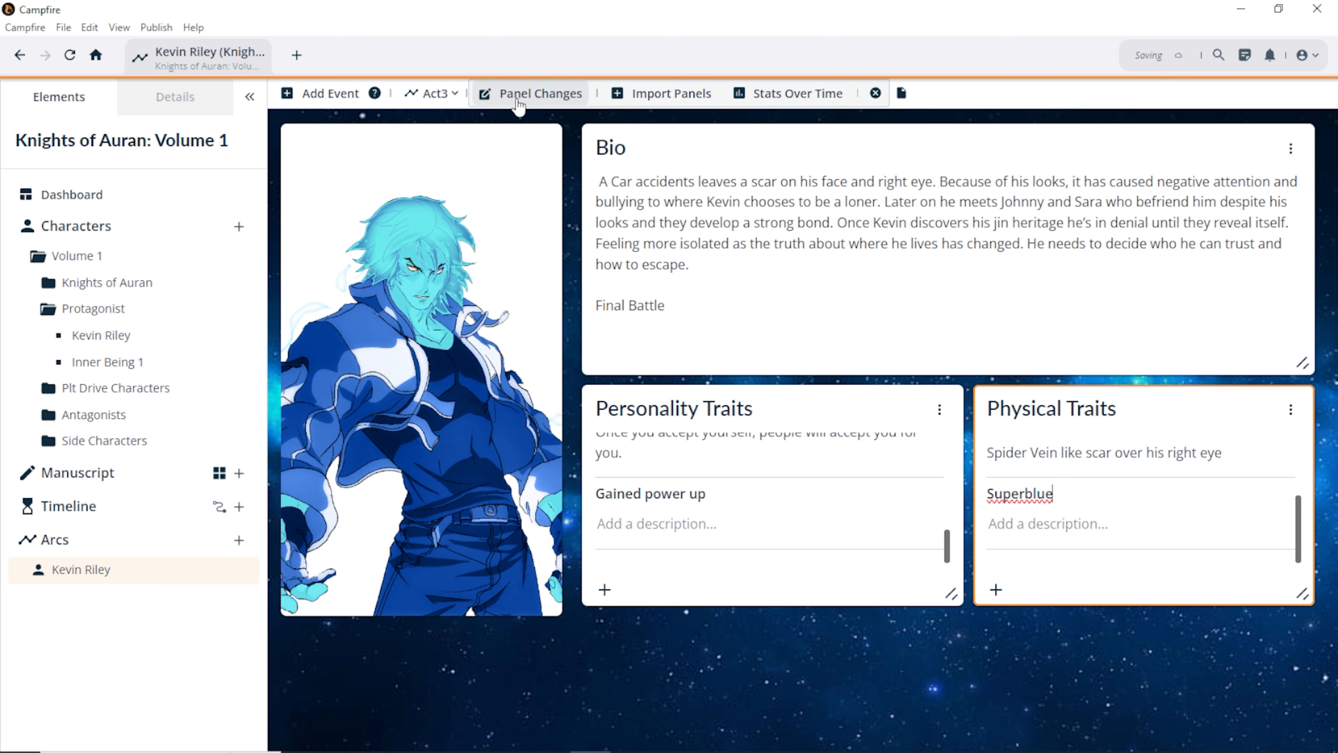
left_click(785, 94)
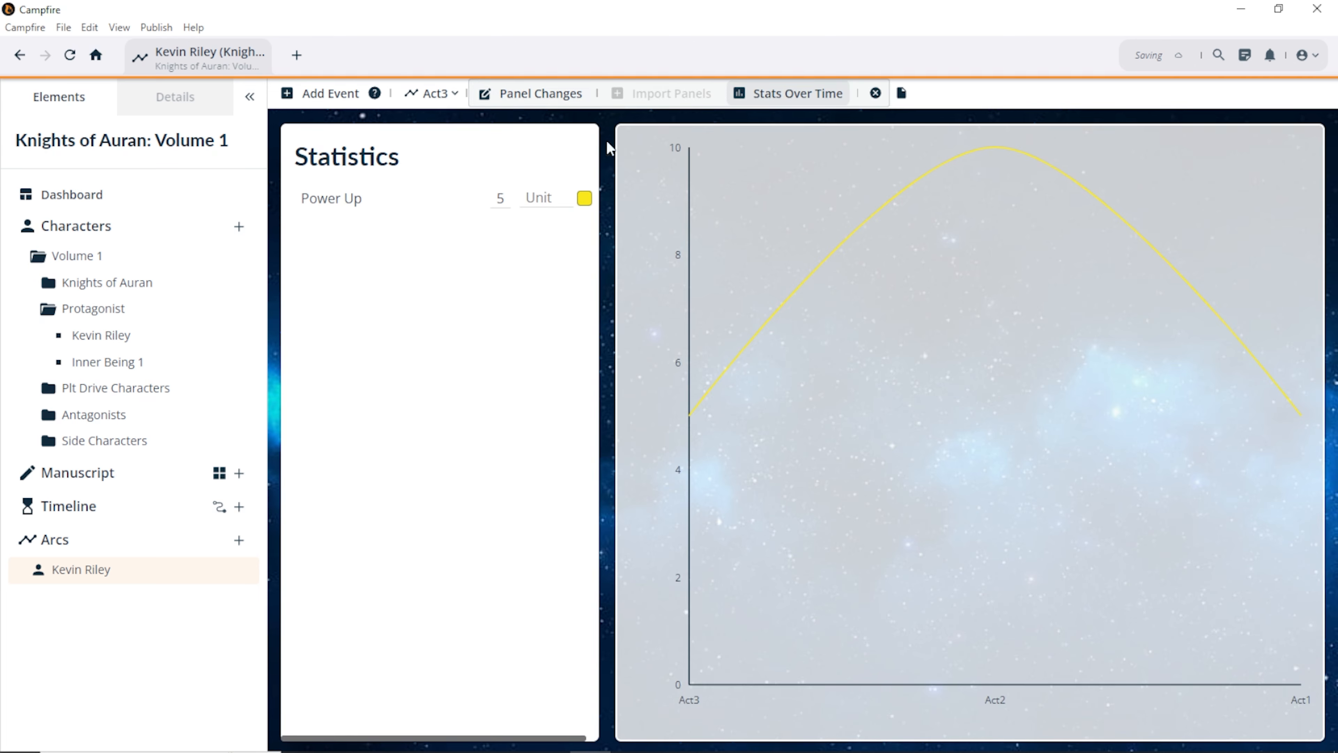
left_click_drag(495, 197, 484, 200)
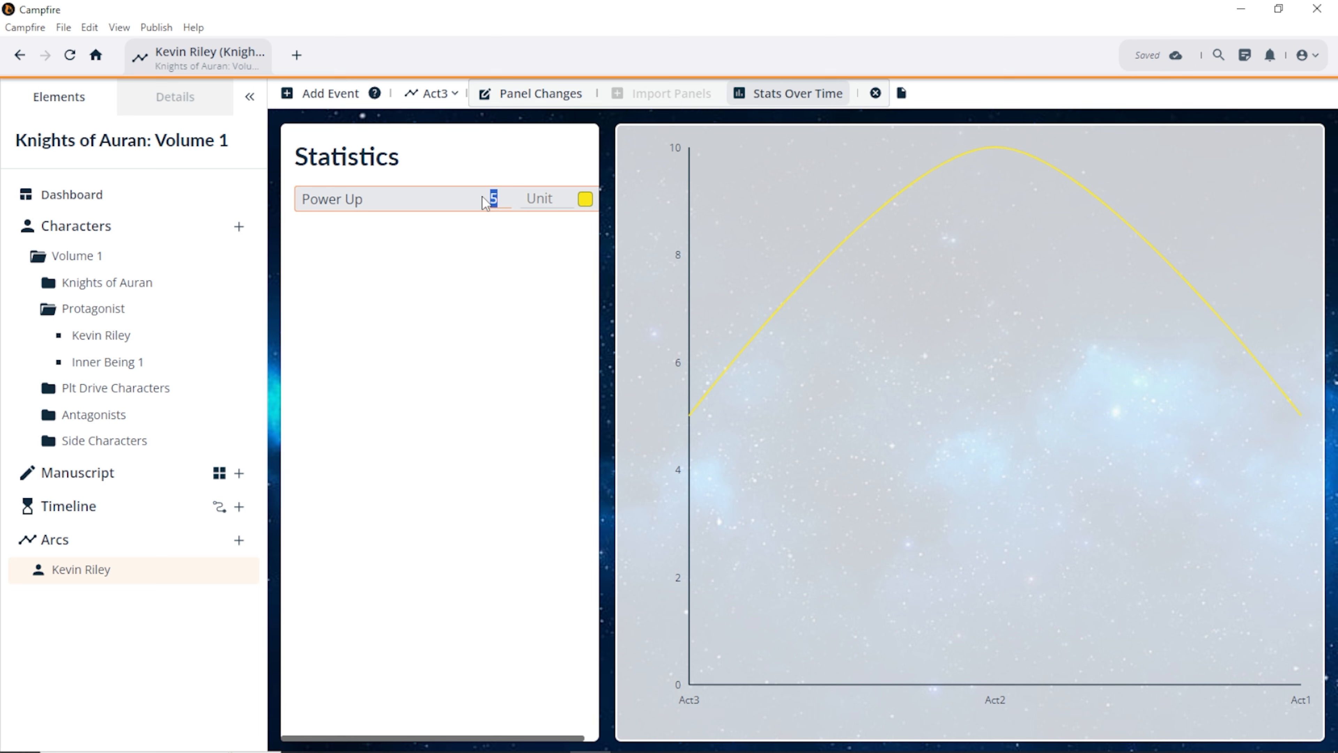
type("50")
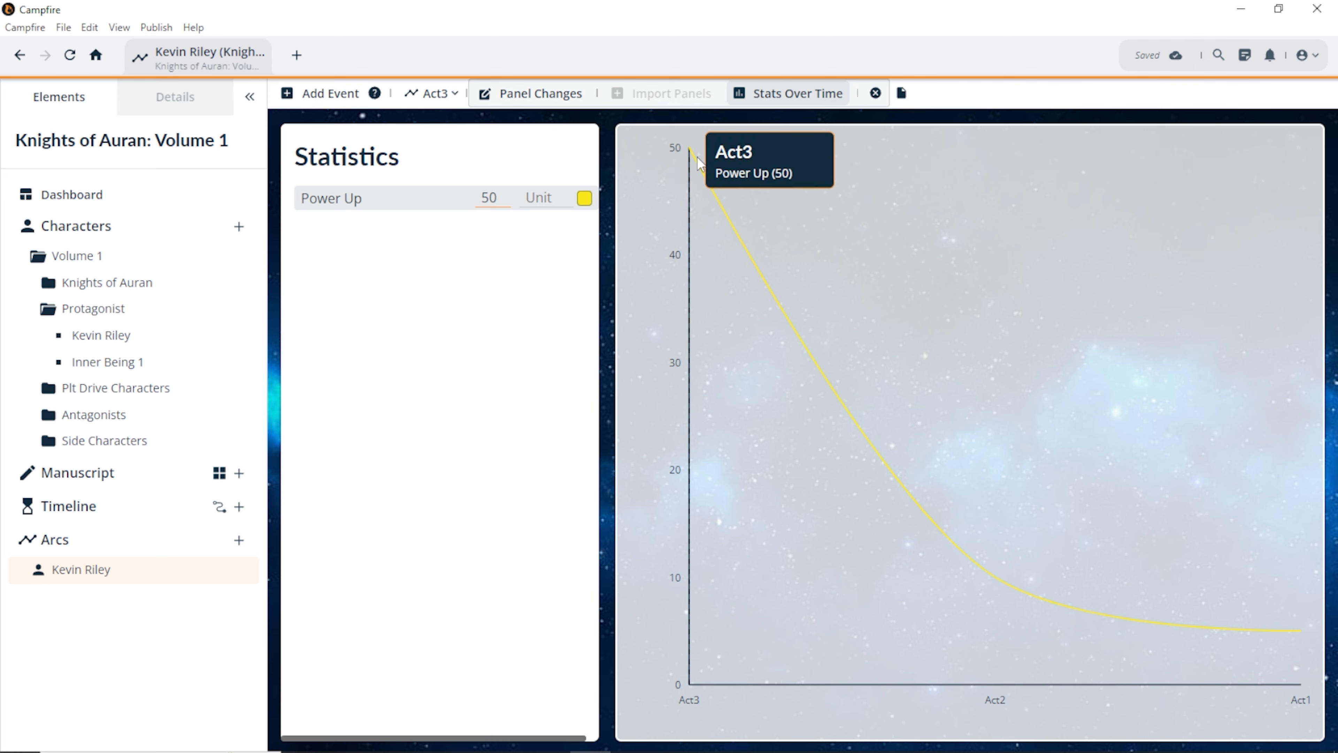
mouse_move(996, 547)
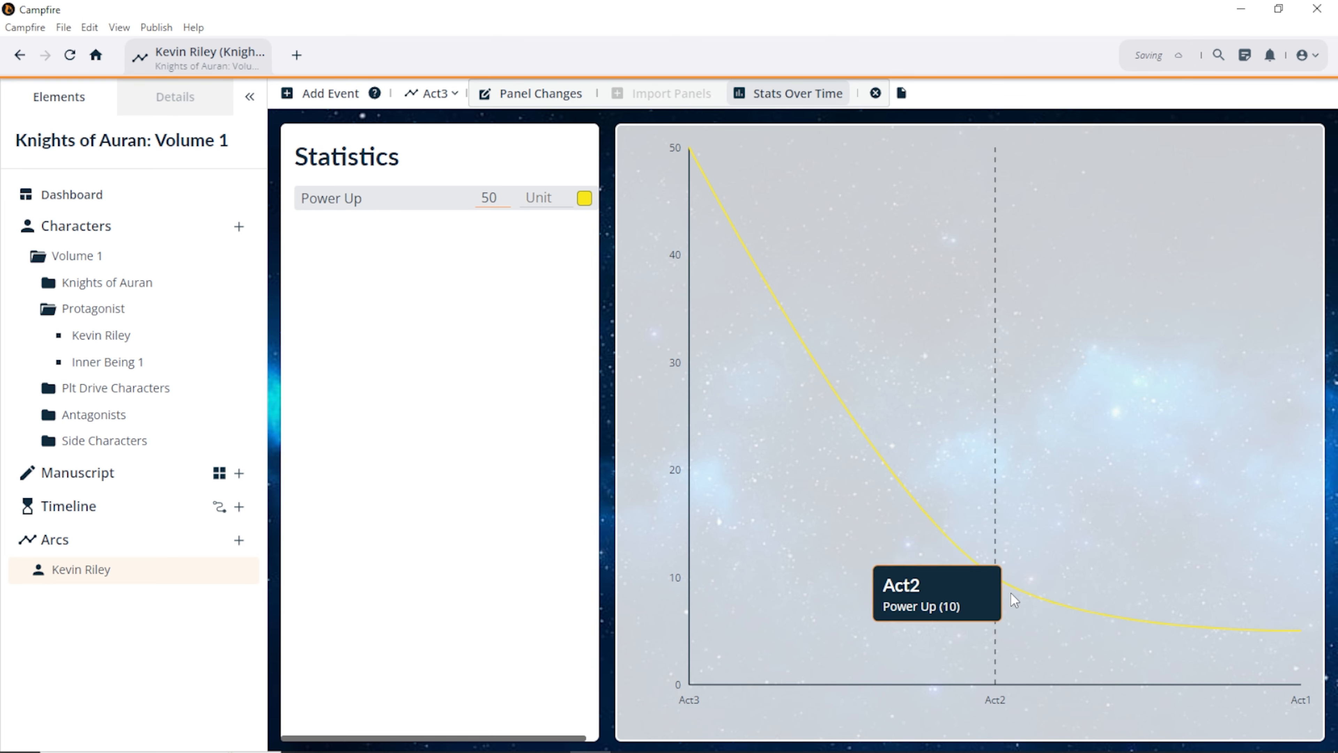
mouse_move(1303, 637)
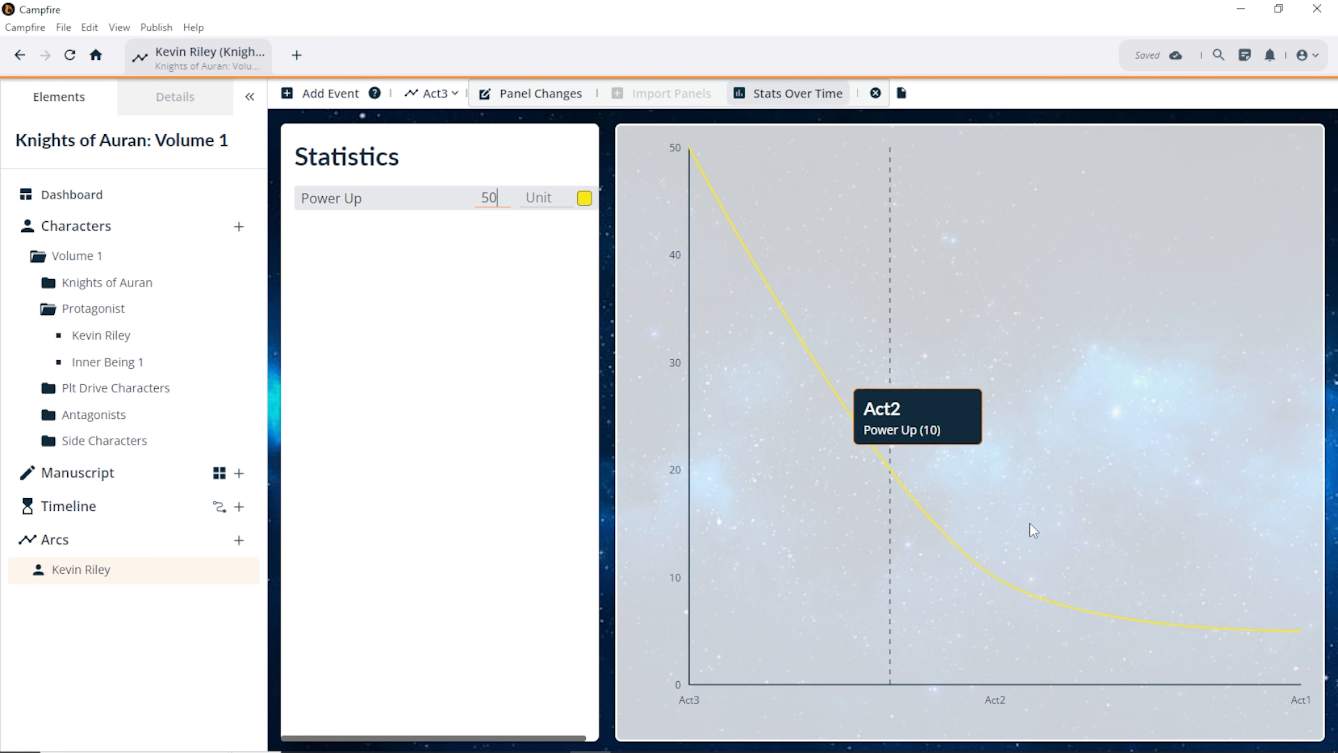
left_click(734, 227)
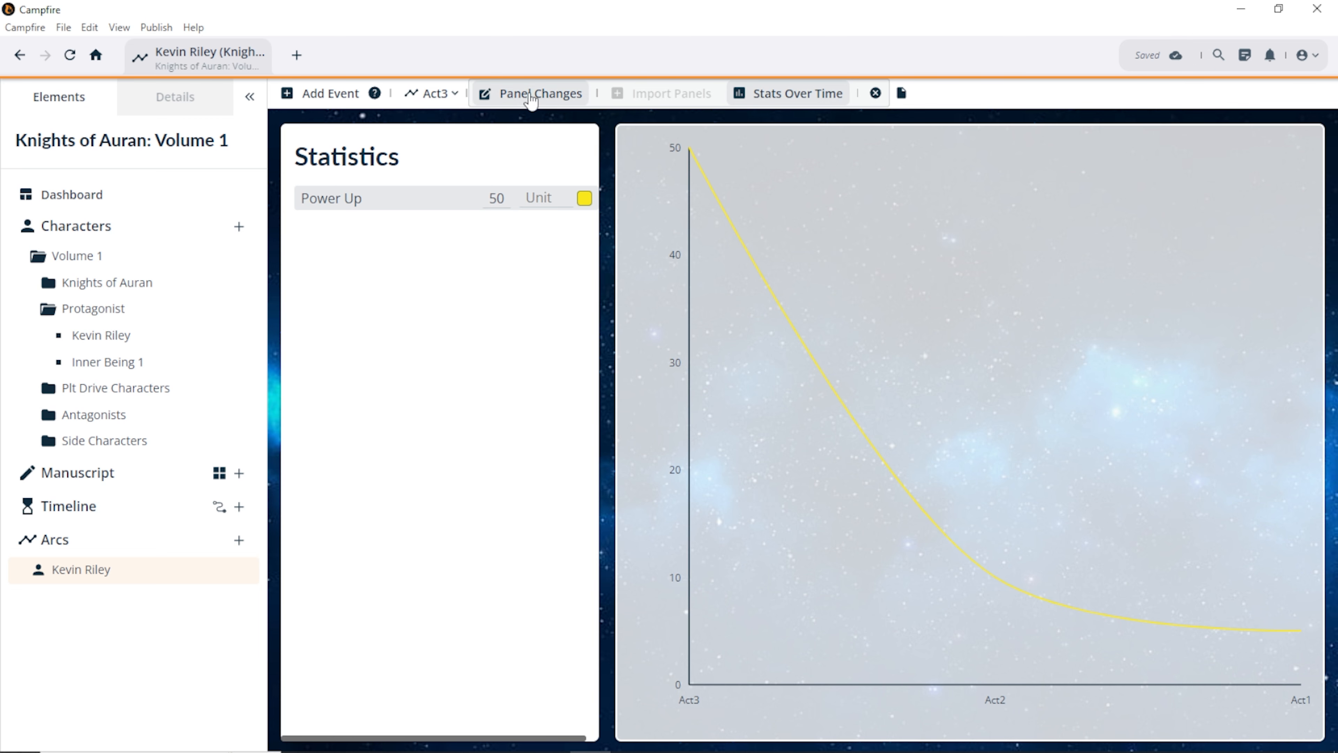
left_click(512, 108)
left_click(432, 93)
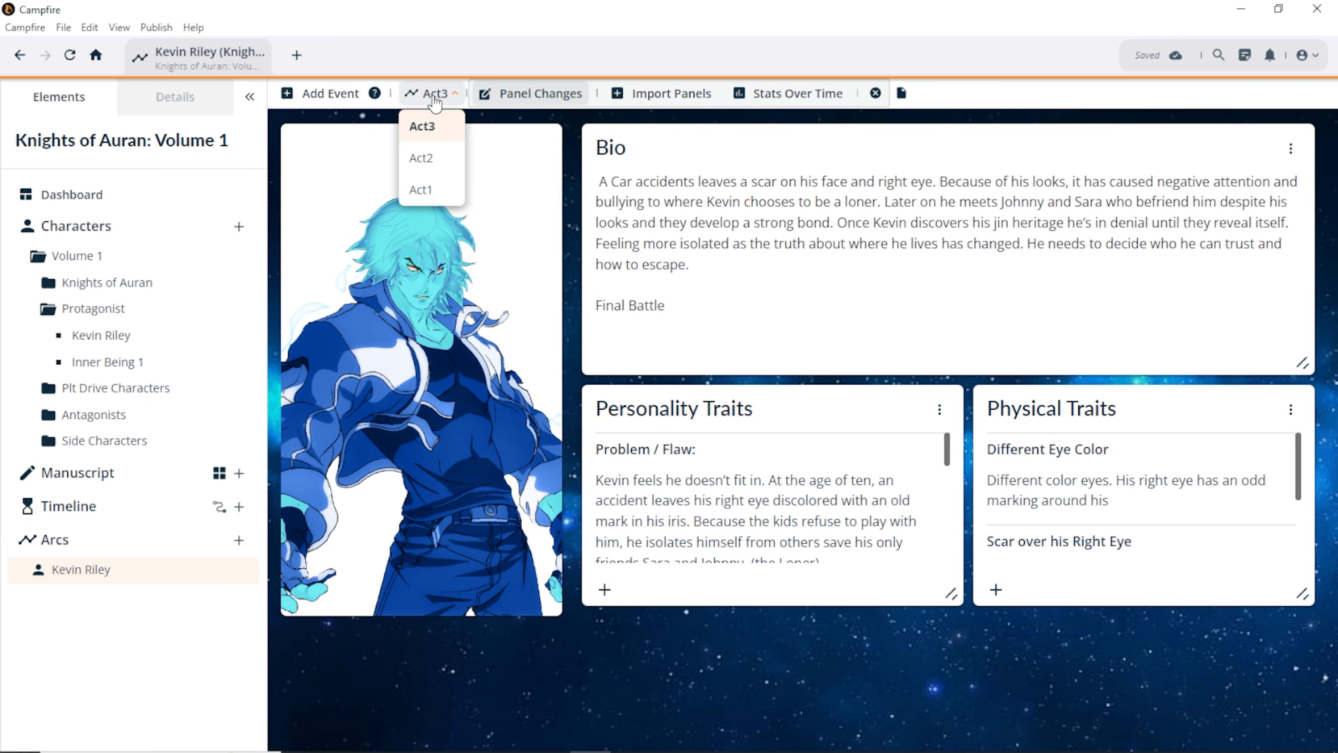
left_click(415, 195)
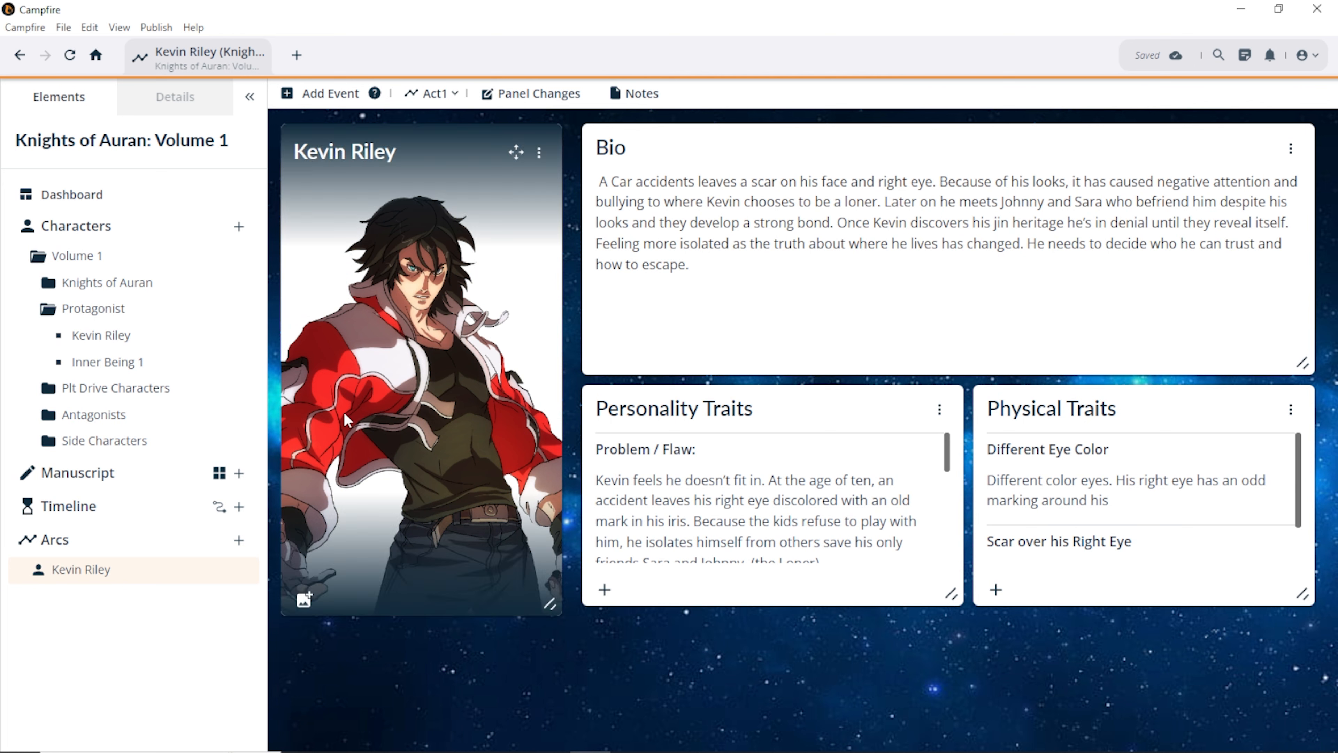
left_click(432, 94)
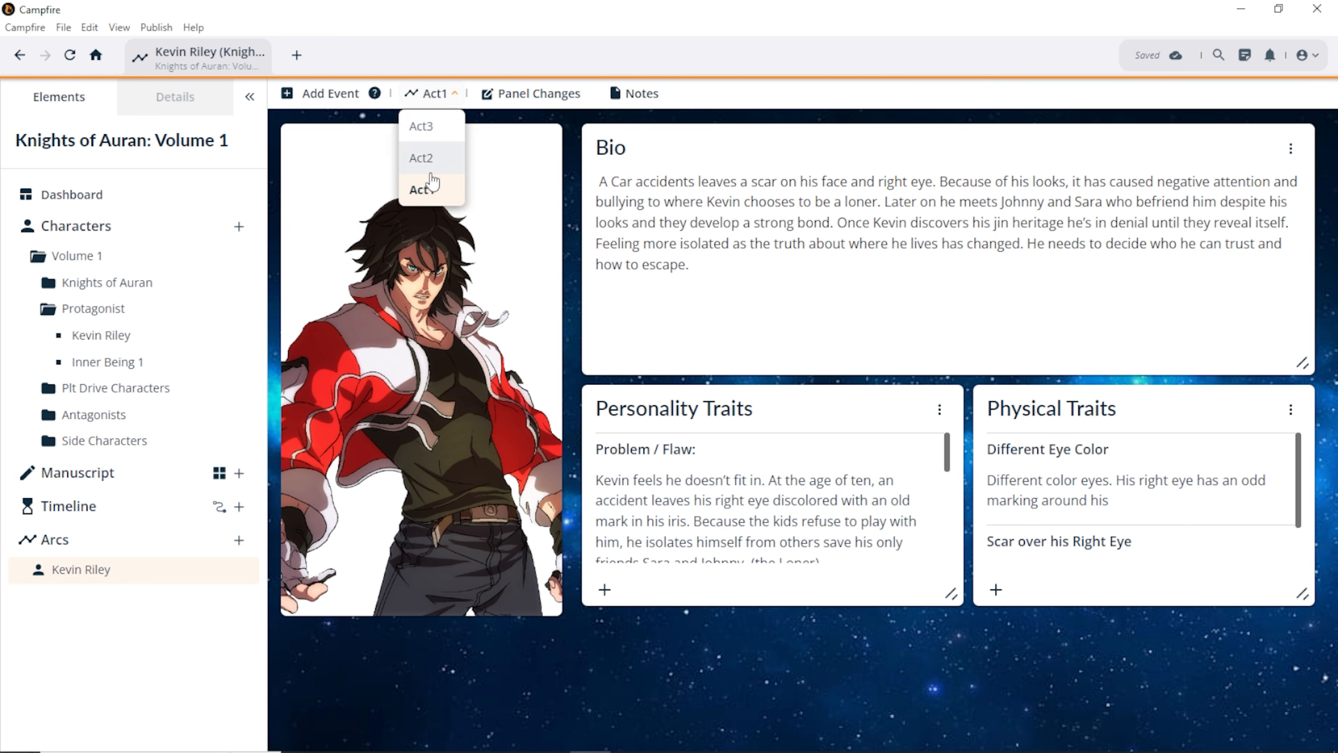
left_click(429, 158)
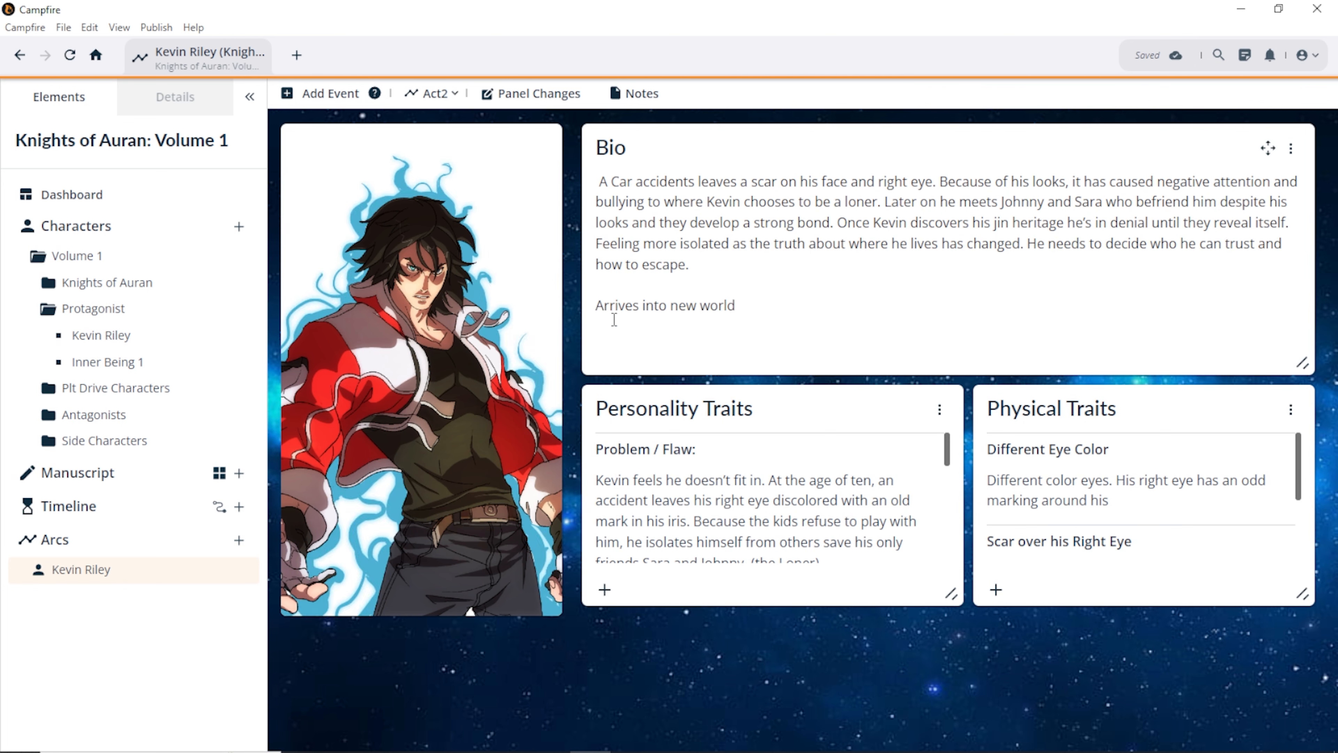
left_click_drag(625, 305, 735, 305)
scroll(693, 522, "down", 5)
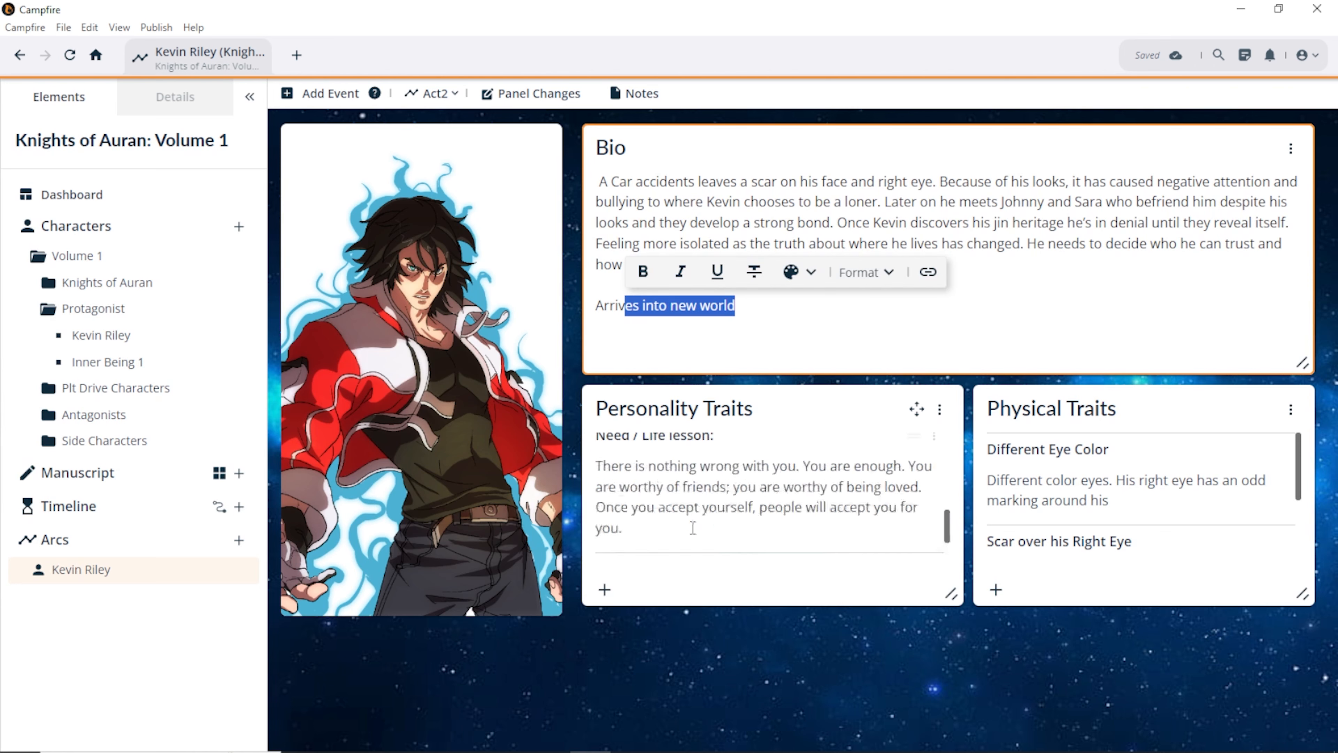
scroll(1183, 547, "down", 3)
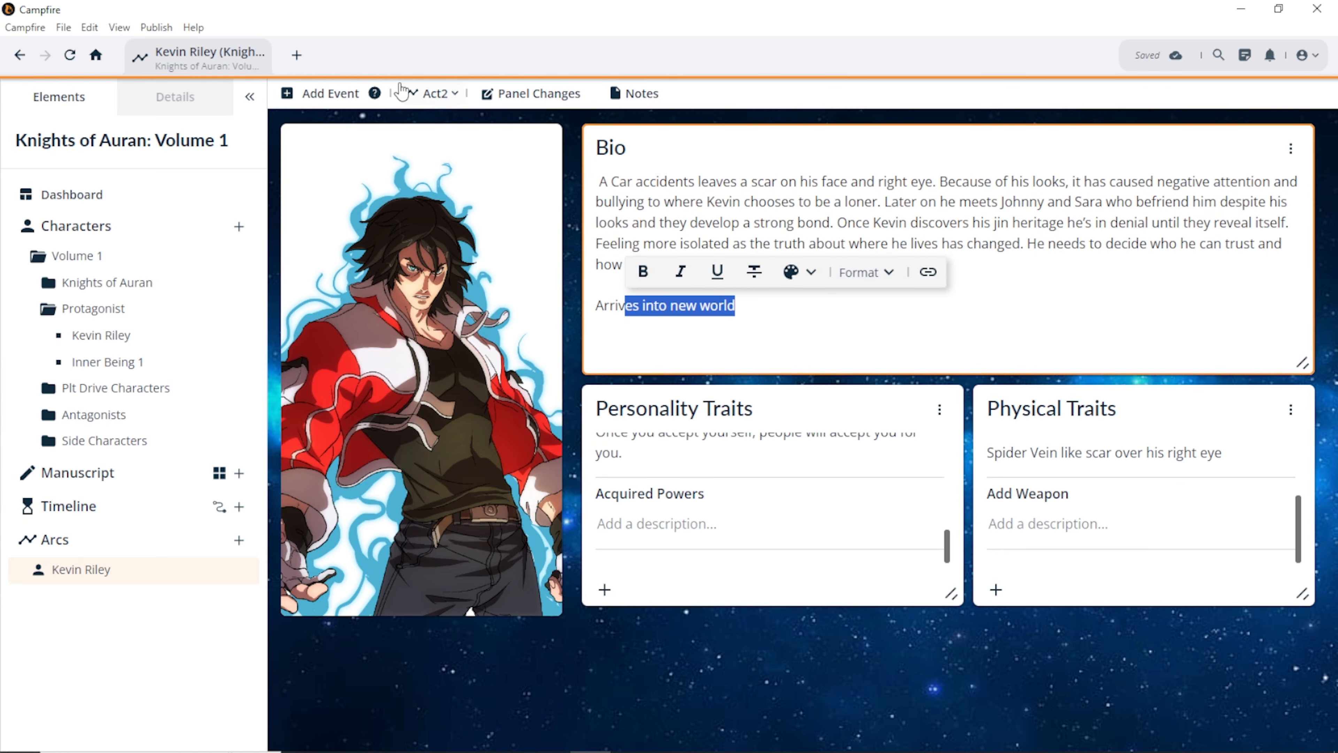
left_click(427, 101)
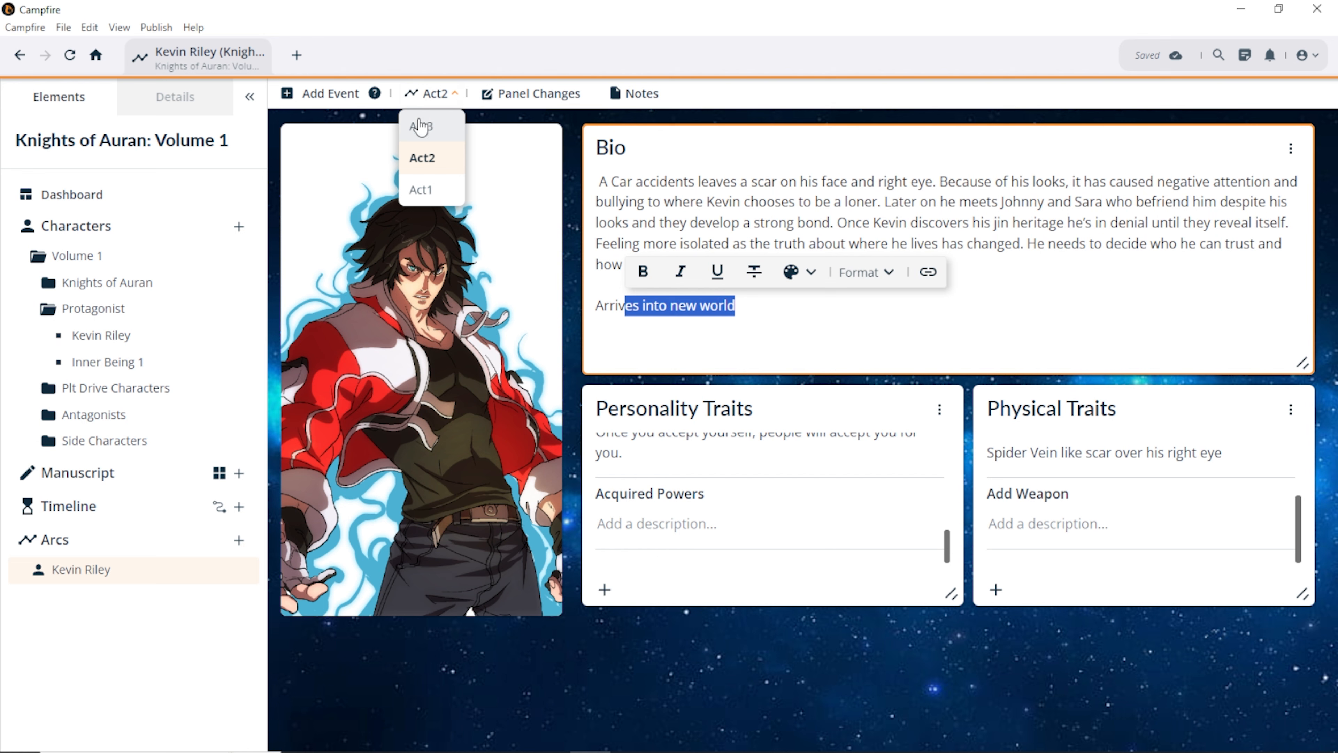
left_click(418, 131)
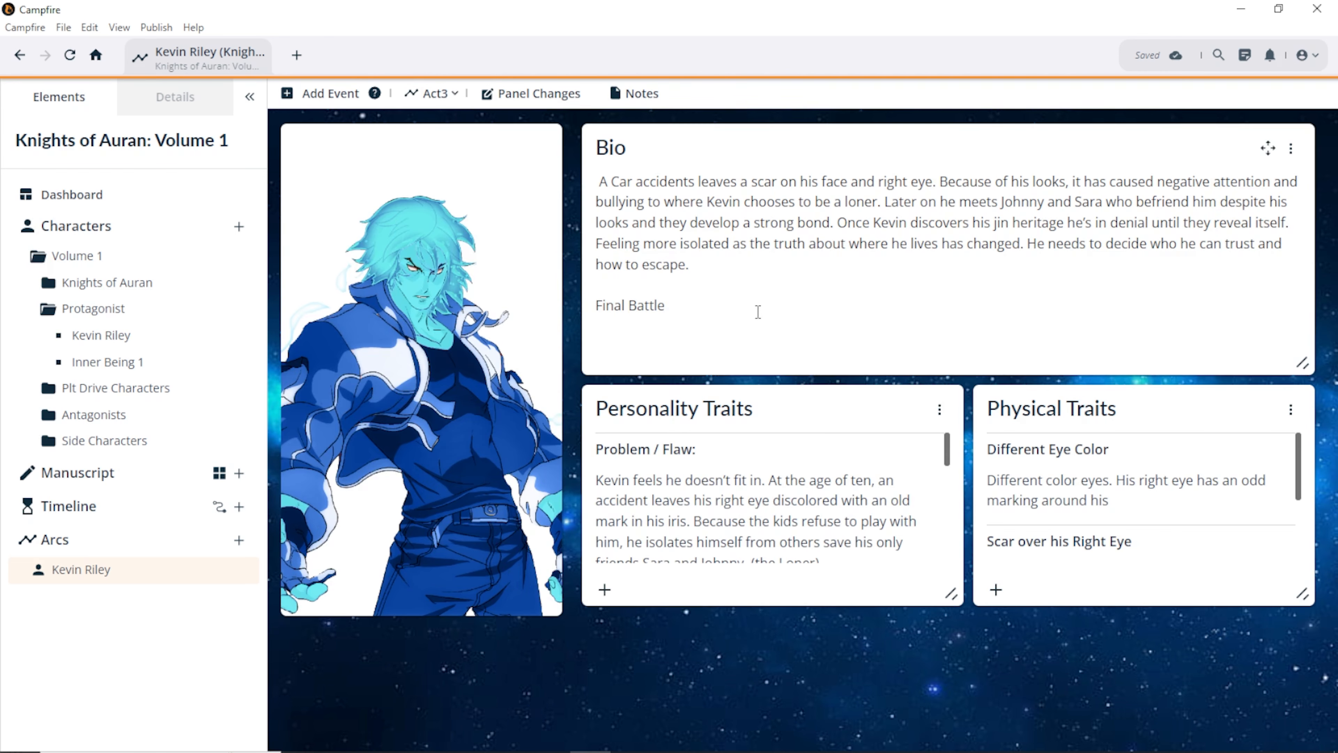
scroll(714, 534, "down", 5)
scroll(1035, 521, "down", 5)
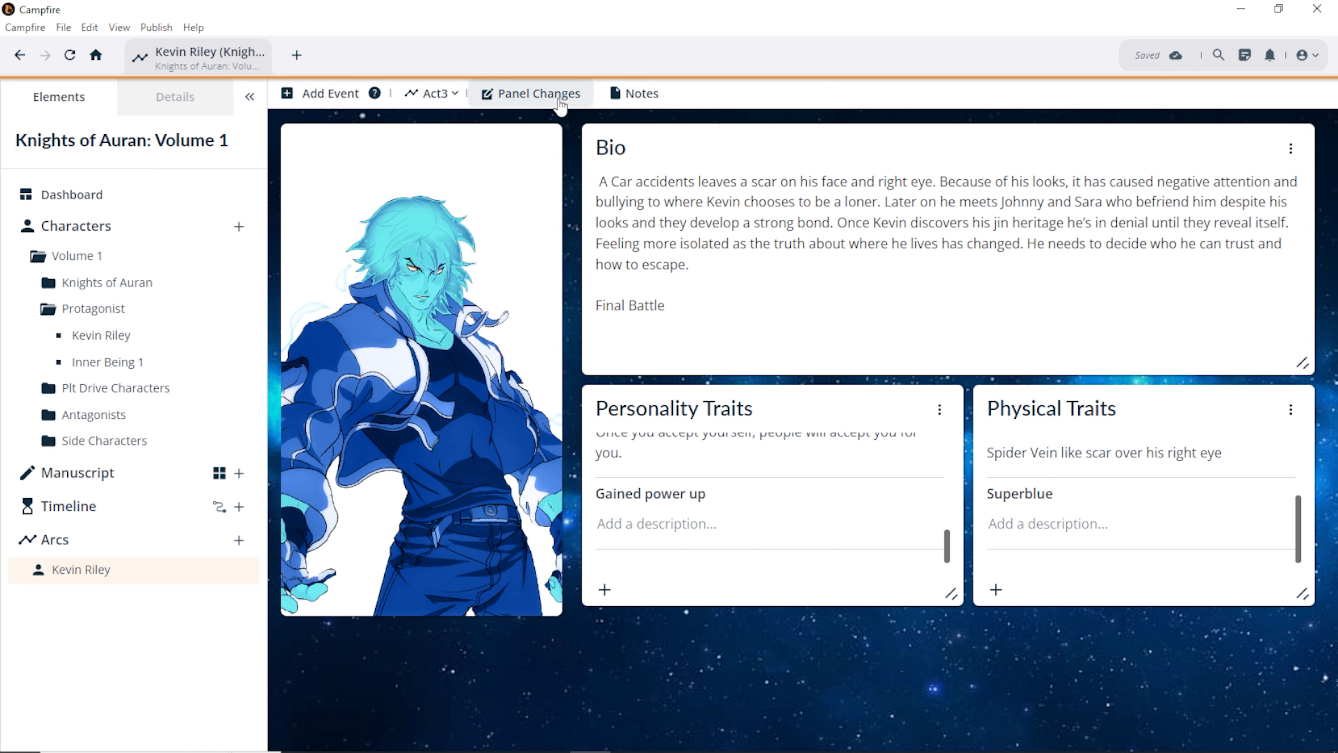
left_click(529, 94)
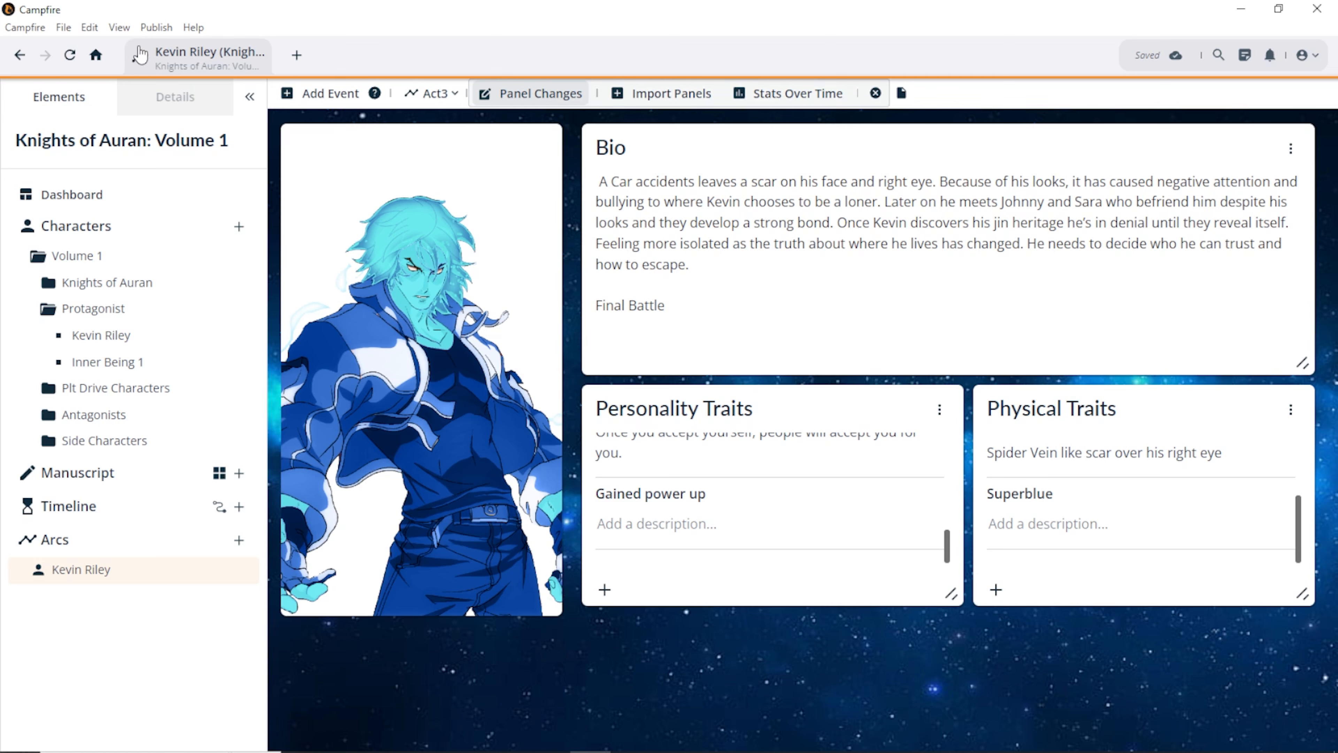
Step: Open View > Module Filters and dismiss it without changes
left_click(119, 28)
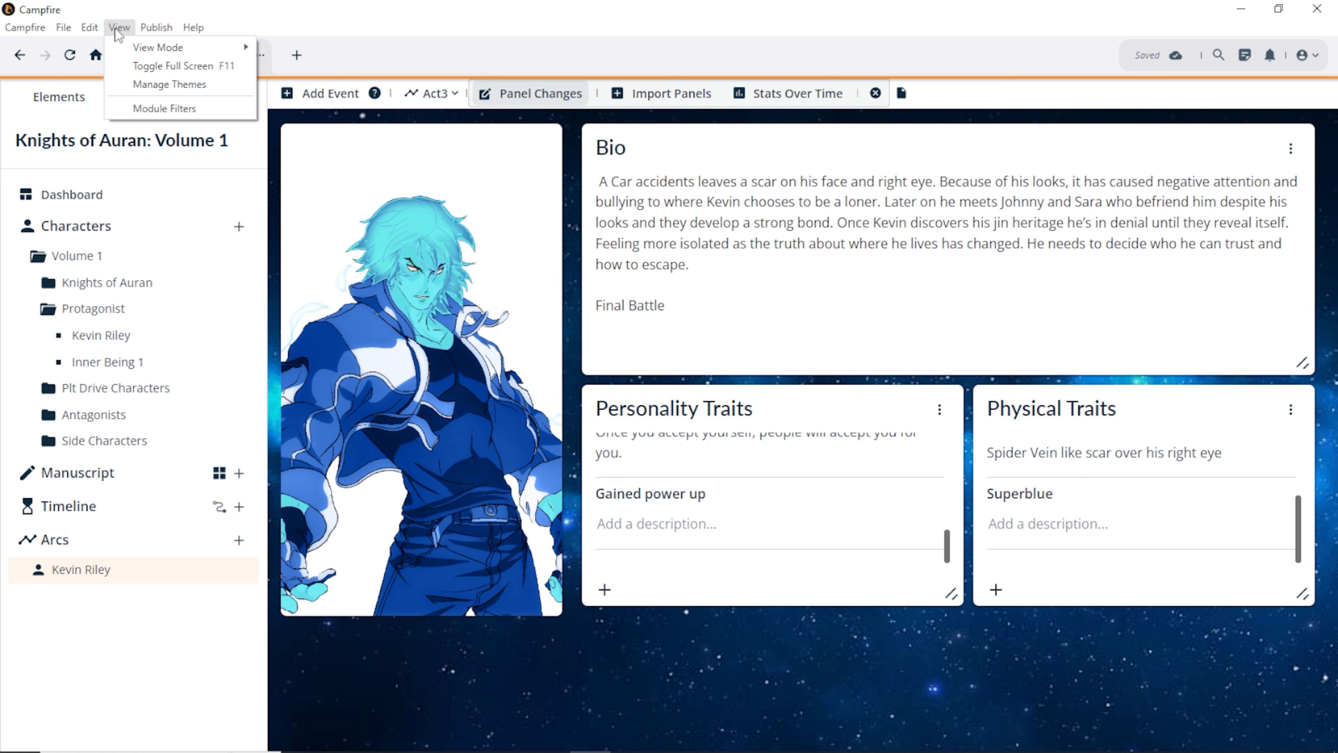
left_click(119, 28)
left_click(119, 27)
left_click(155, 109)
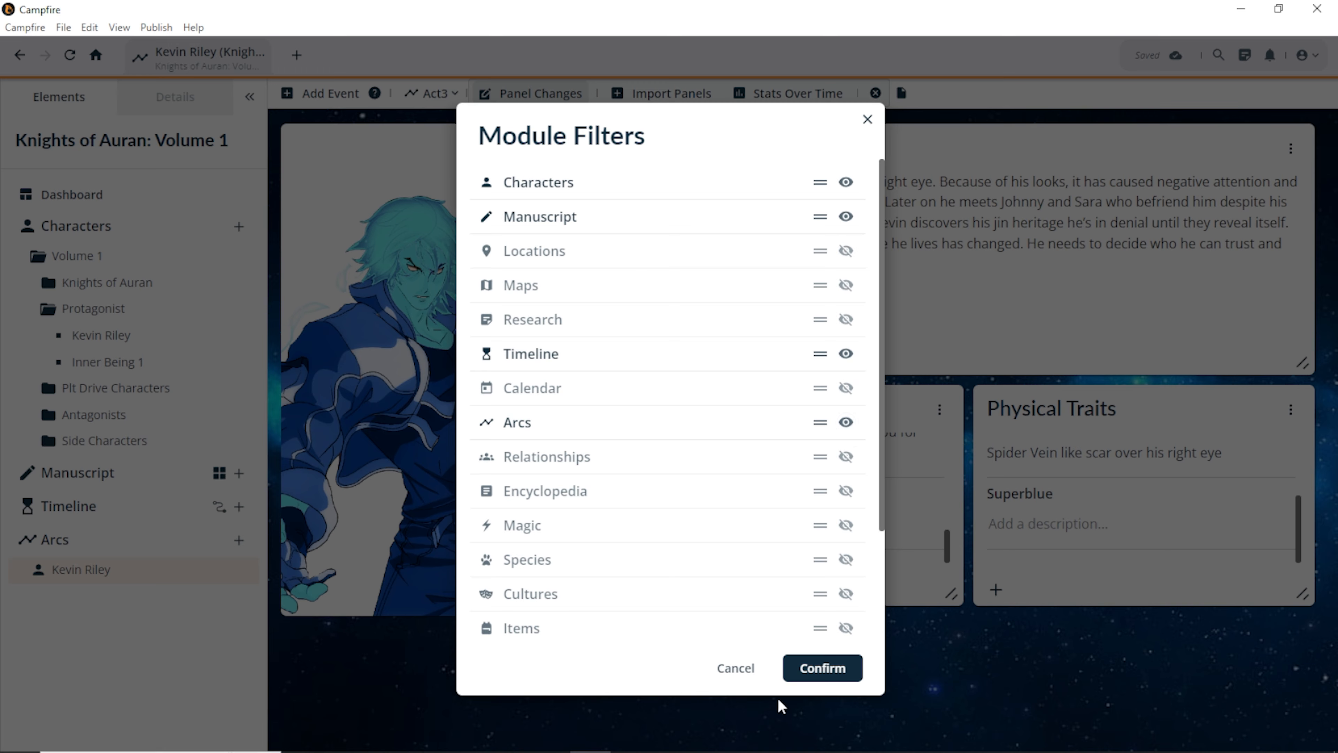
left_click(736, 670)
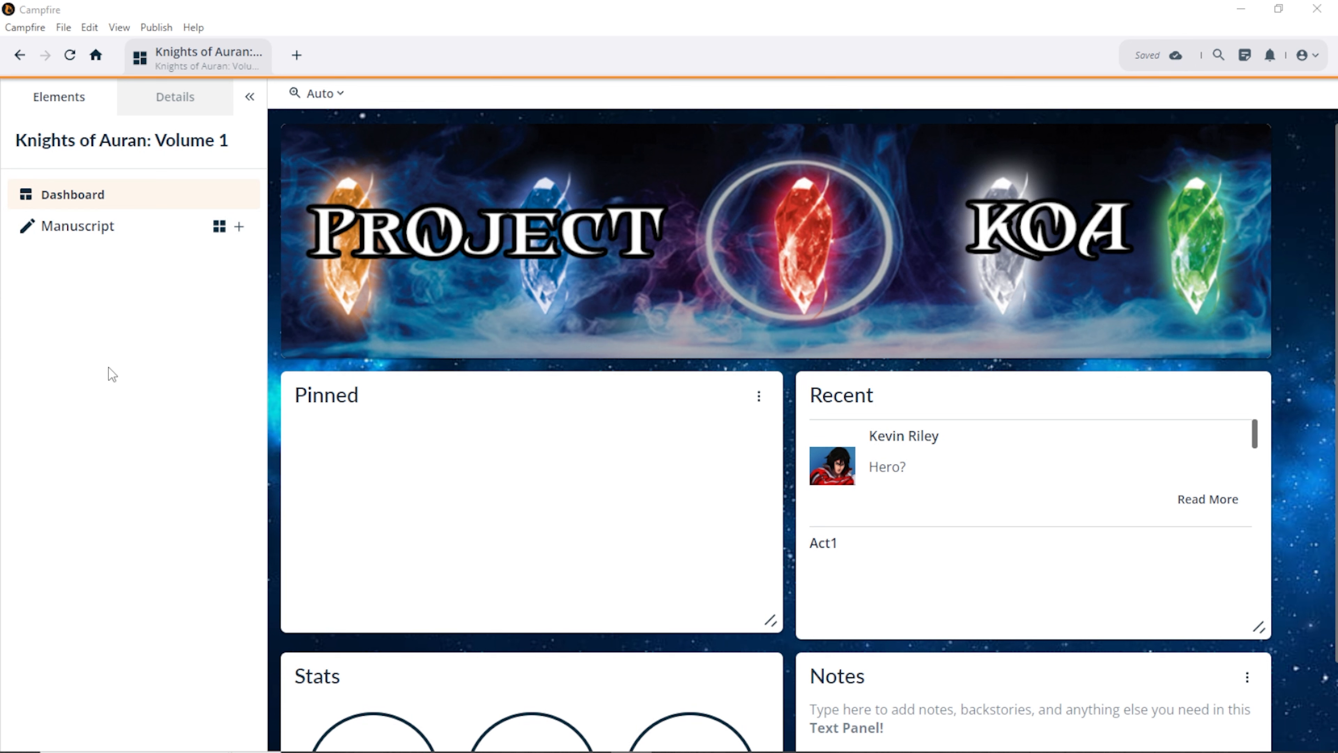
Step: Expand the Manuscript's three chapters and show its overview totalling 18,761 words
left_click(31, 232)
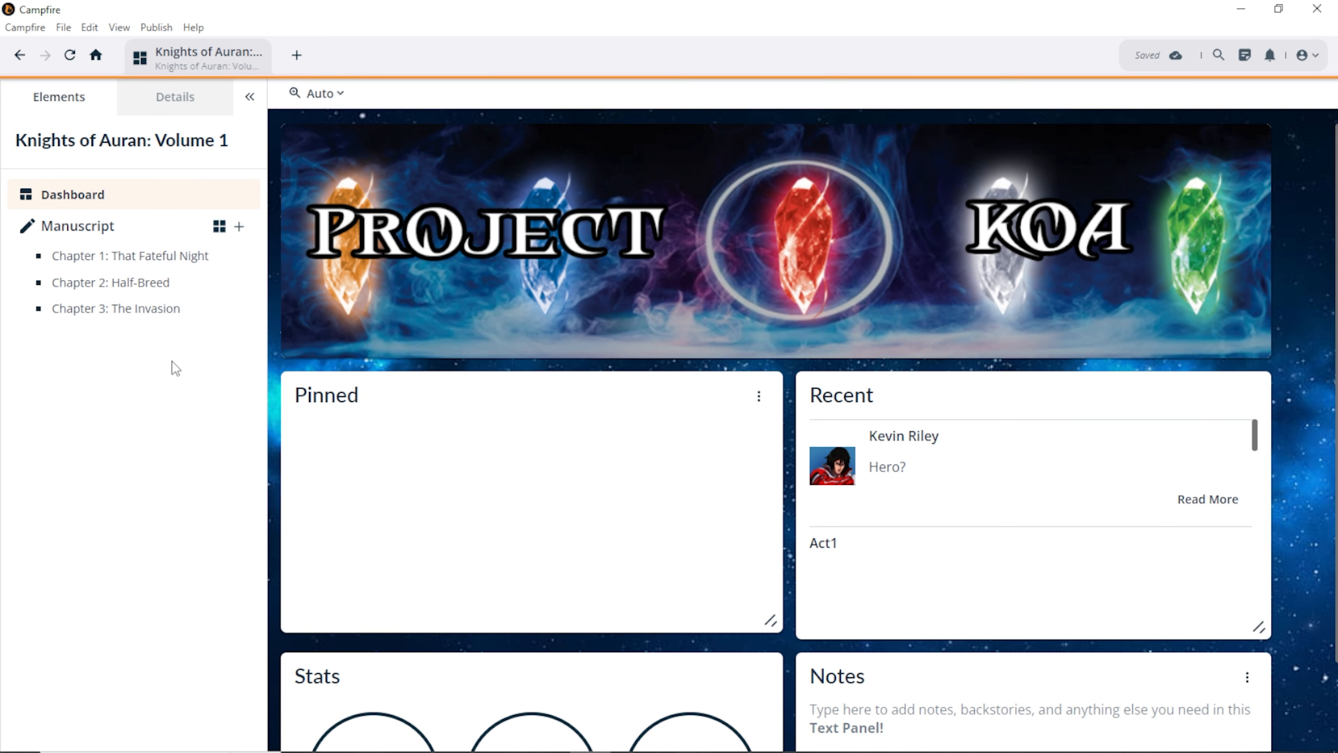
left_click(219, 227)
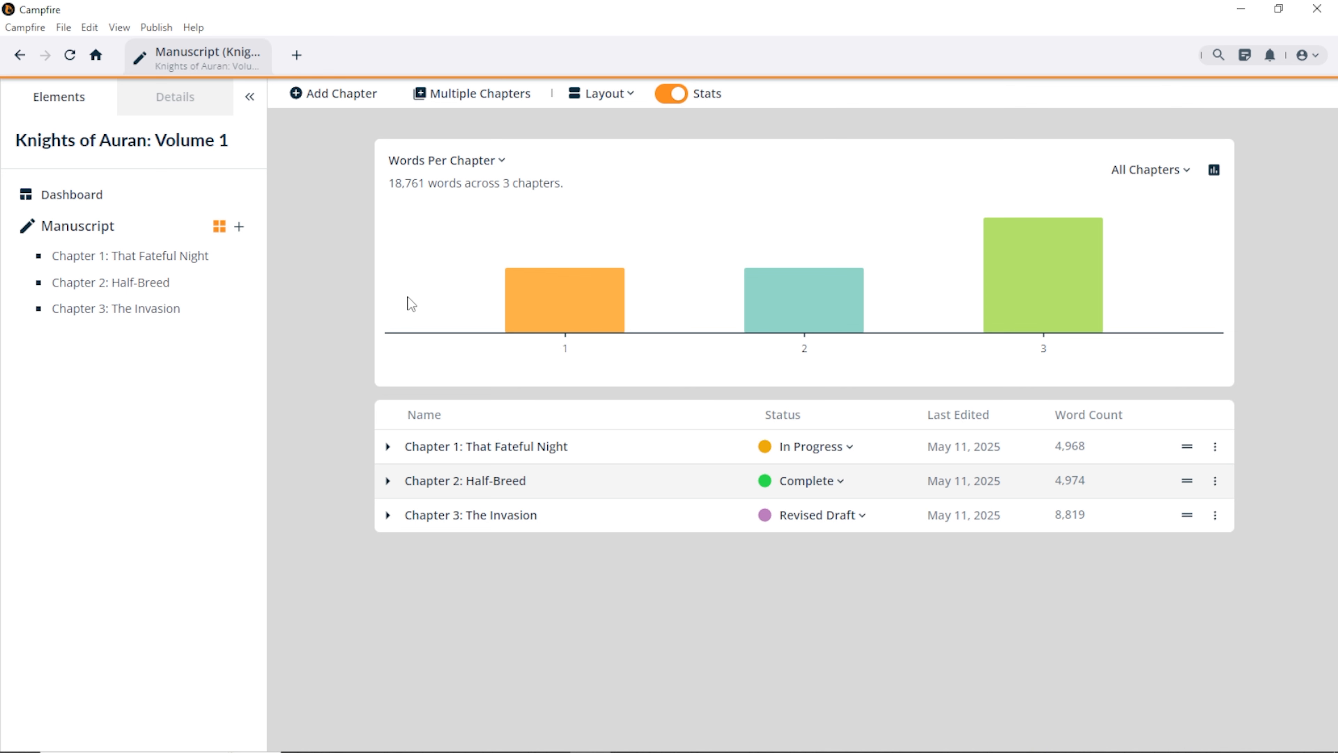
Step: Turn Manuscript Stats off and back on to redisplay the Words Per Chapter chart
left_click(677, 99)
left_click(677, 100)
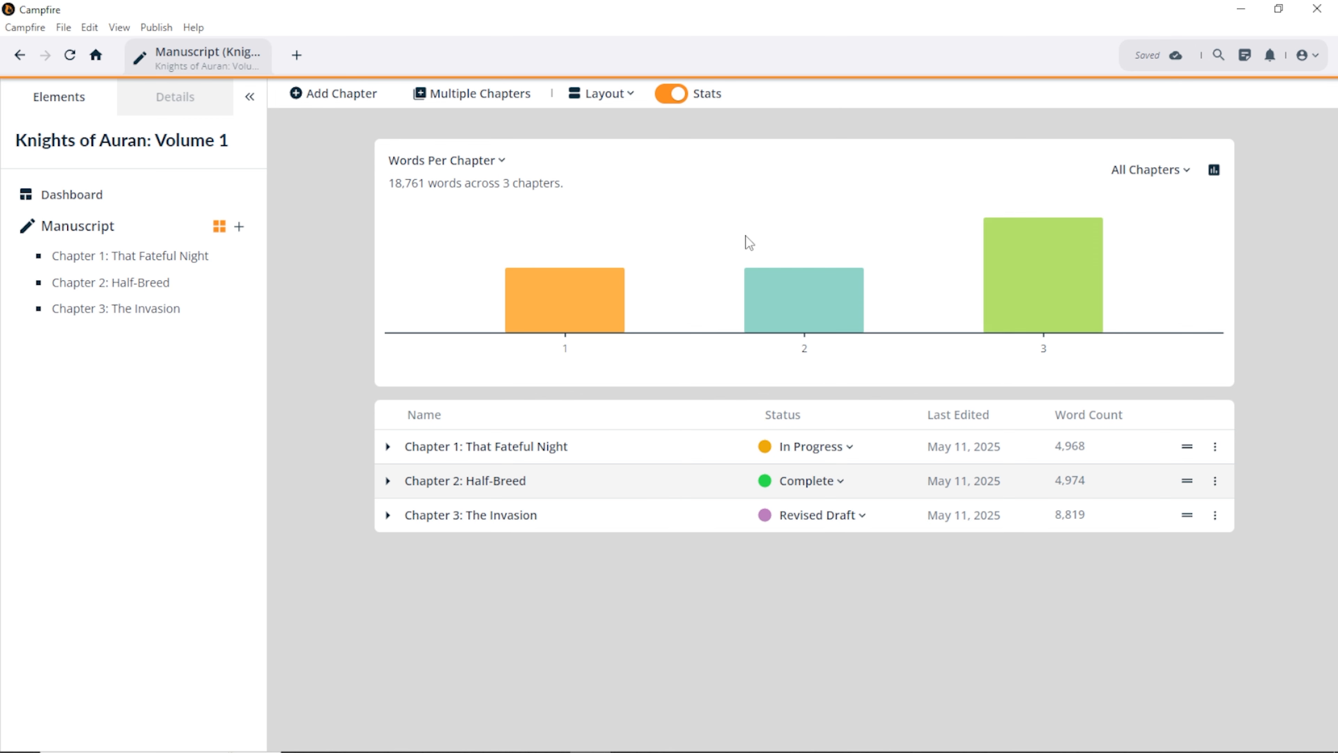
mouse_move(1021, 270)
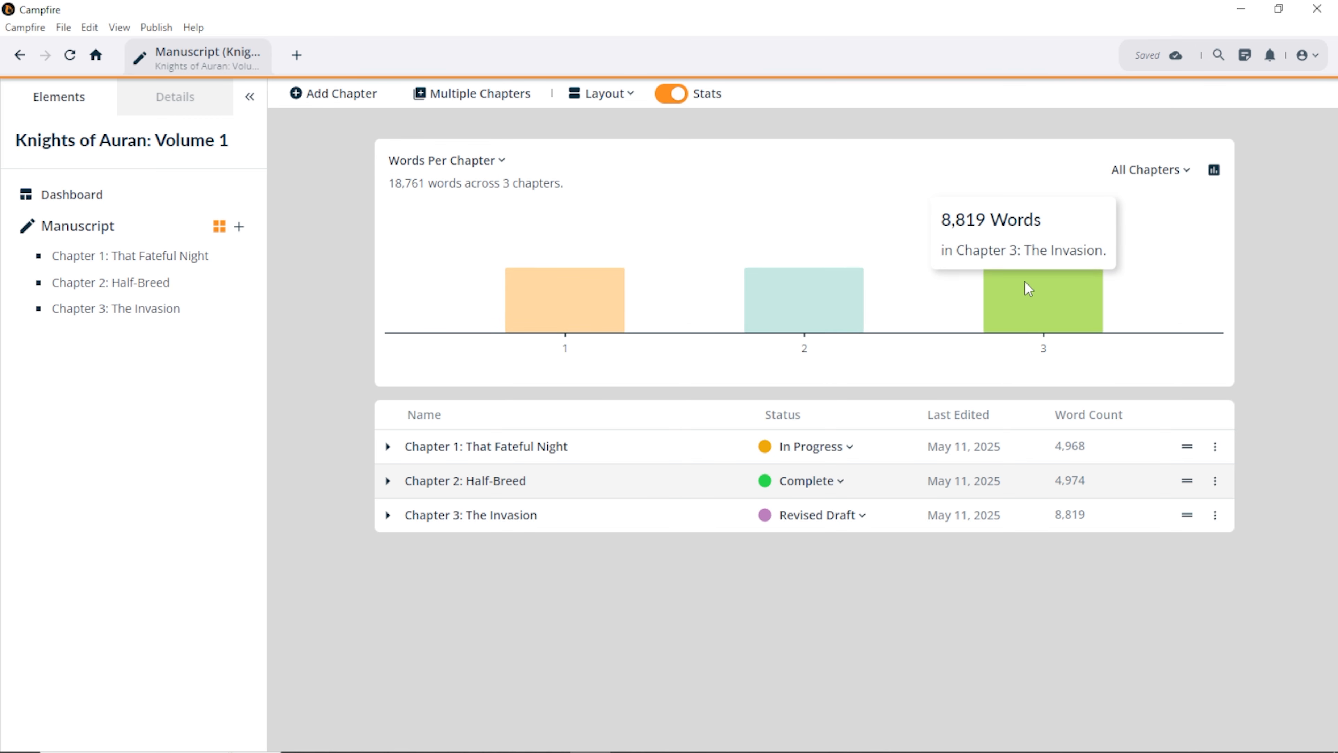
Step: Enter a 100-word count goal for Chapter 1: That Fateful Night only, in Chapter Stats
left_click(1216, 178)
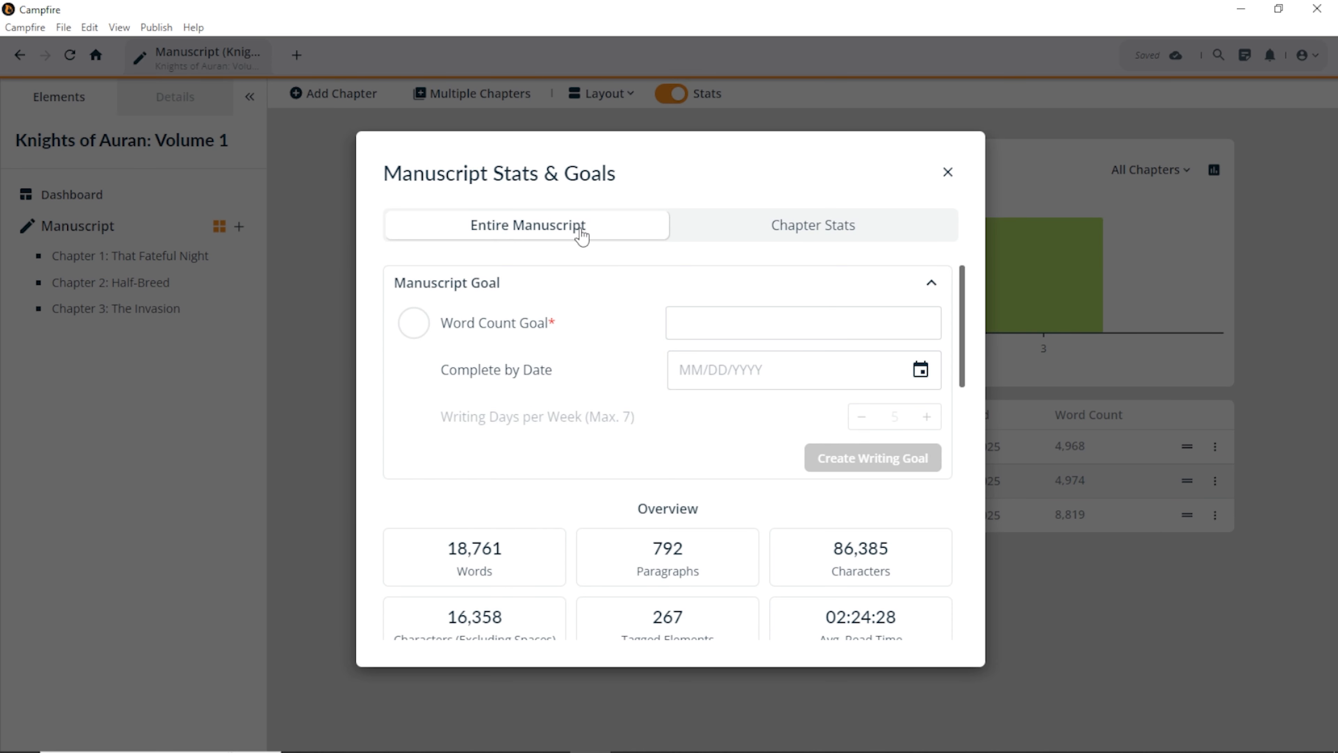
left_click(817, 226)
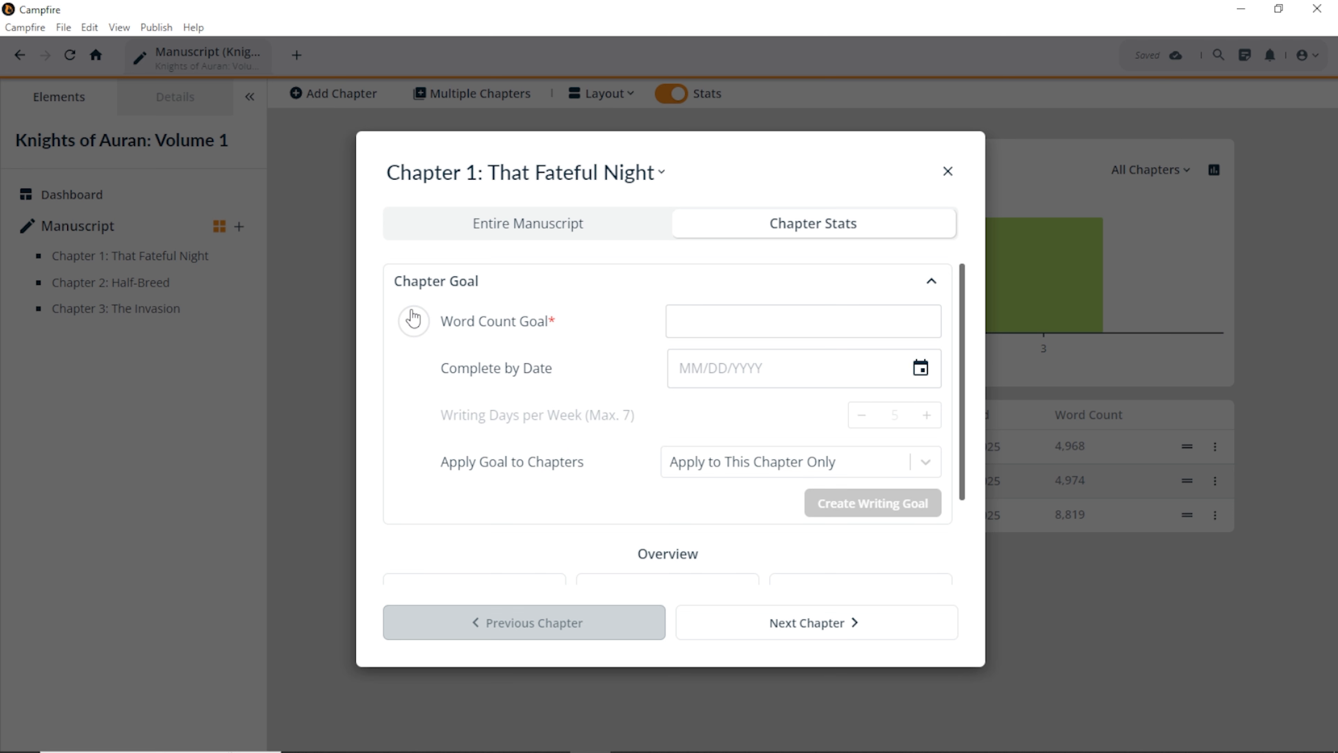
left_click(703, 317)
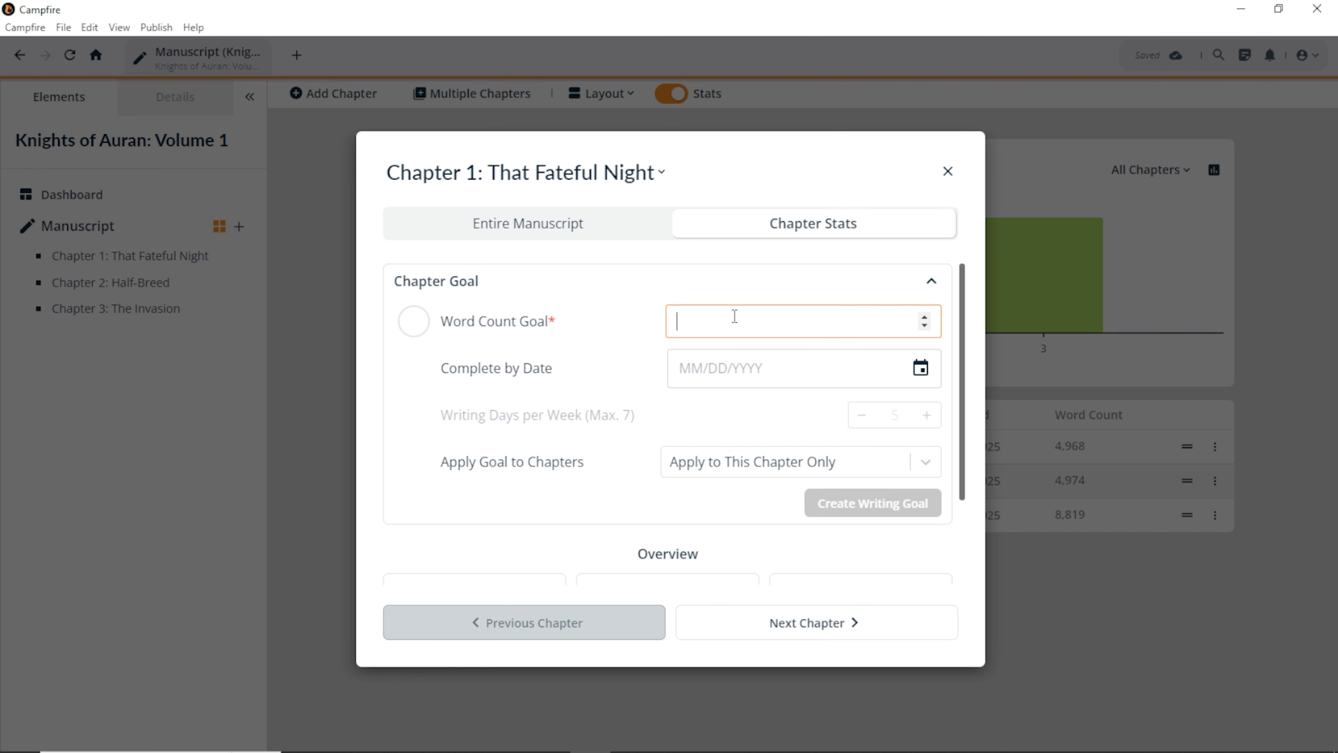
scroll(663, 458, "down", 3)
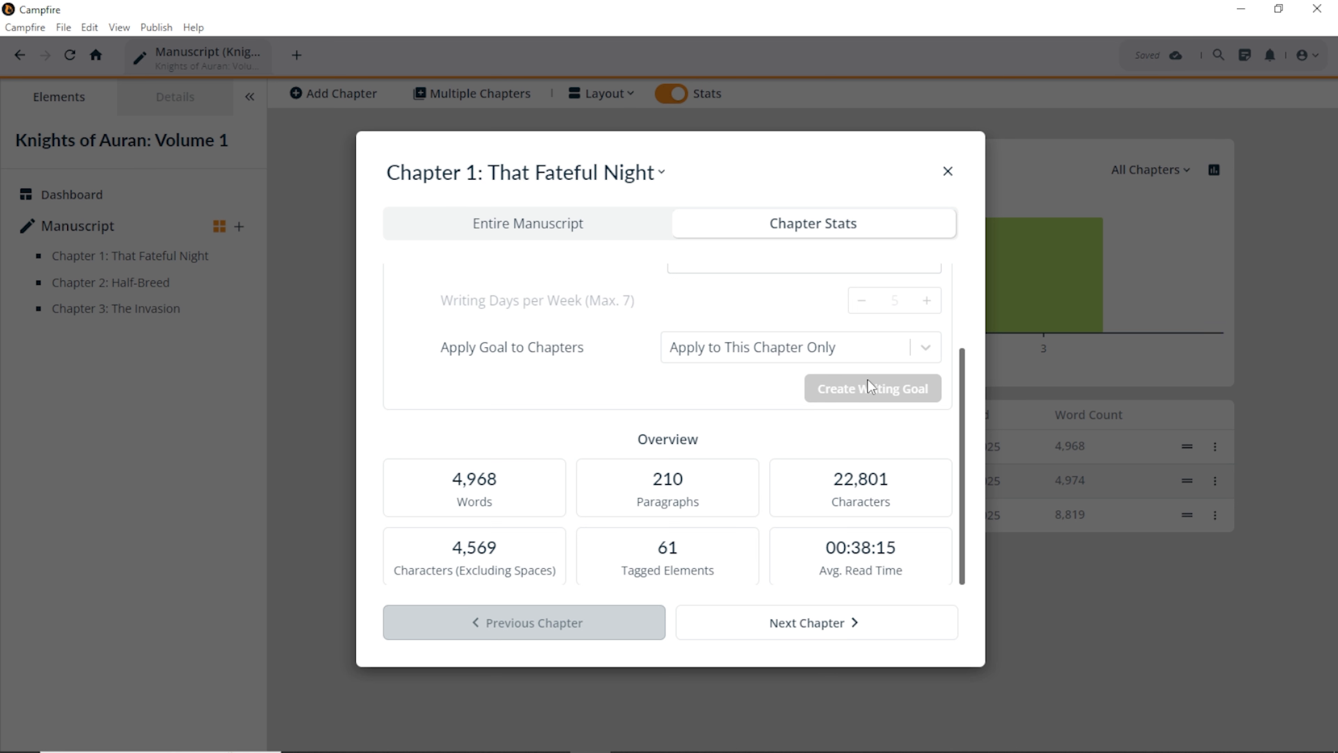
left_click(826, 348)
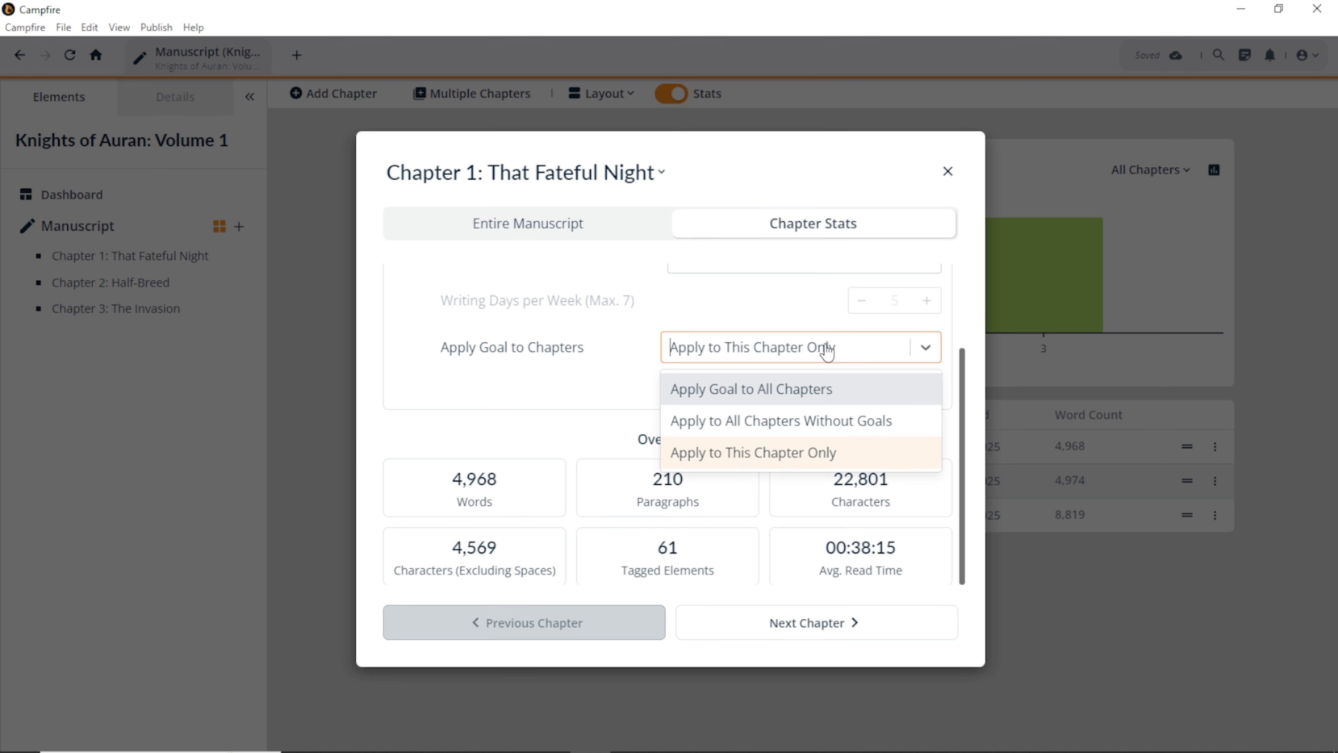
left_click(826, 349)
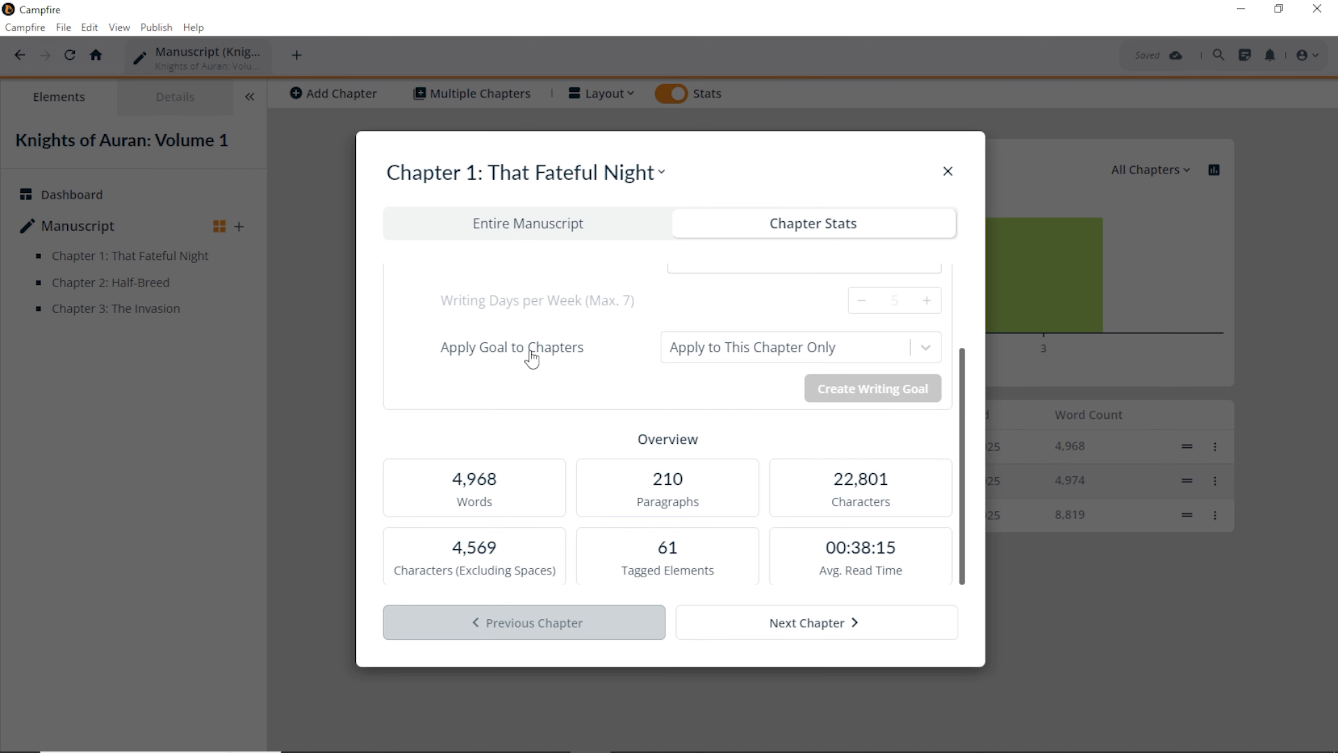
left_click(726, 362)
scroll(590, 347, "up", 3)
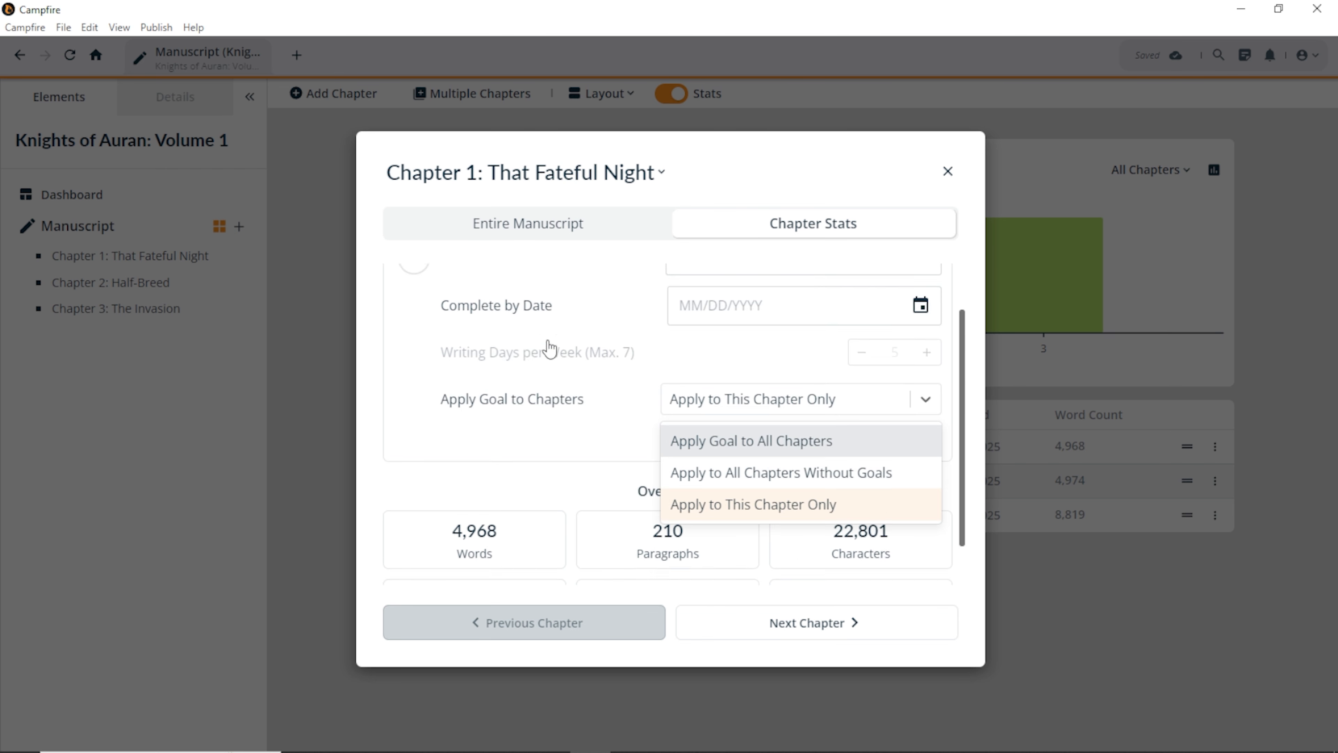
left_click(723, 330)
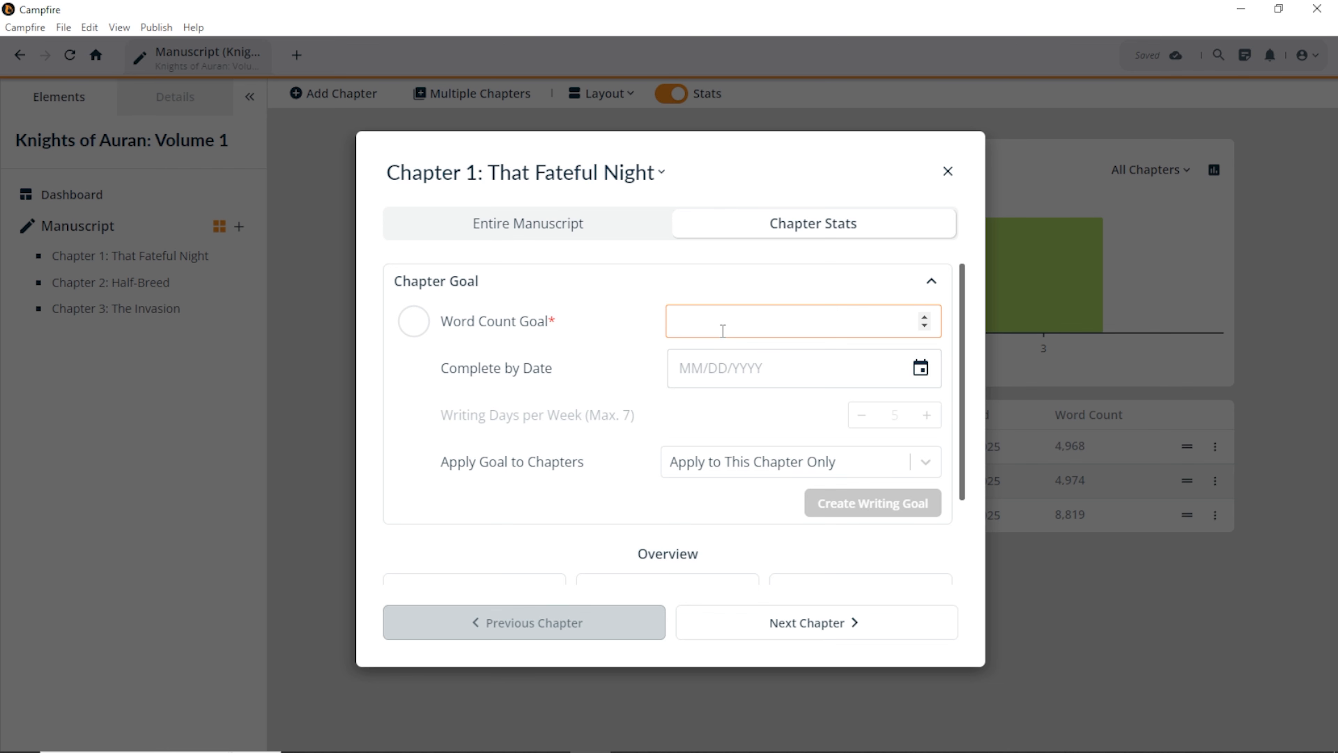
type("100")
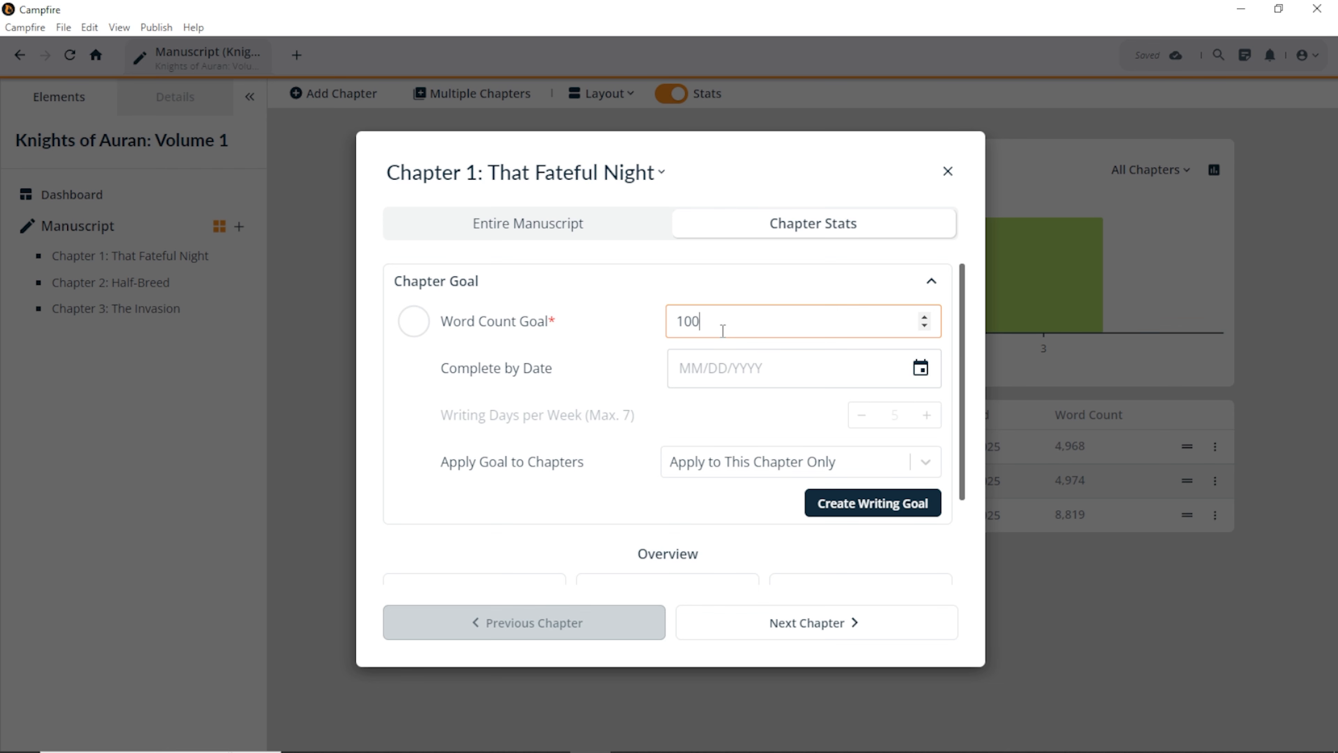
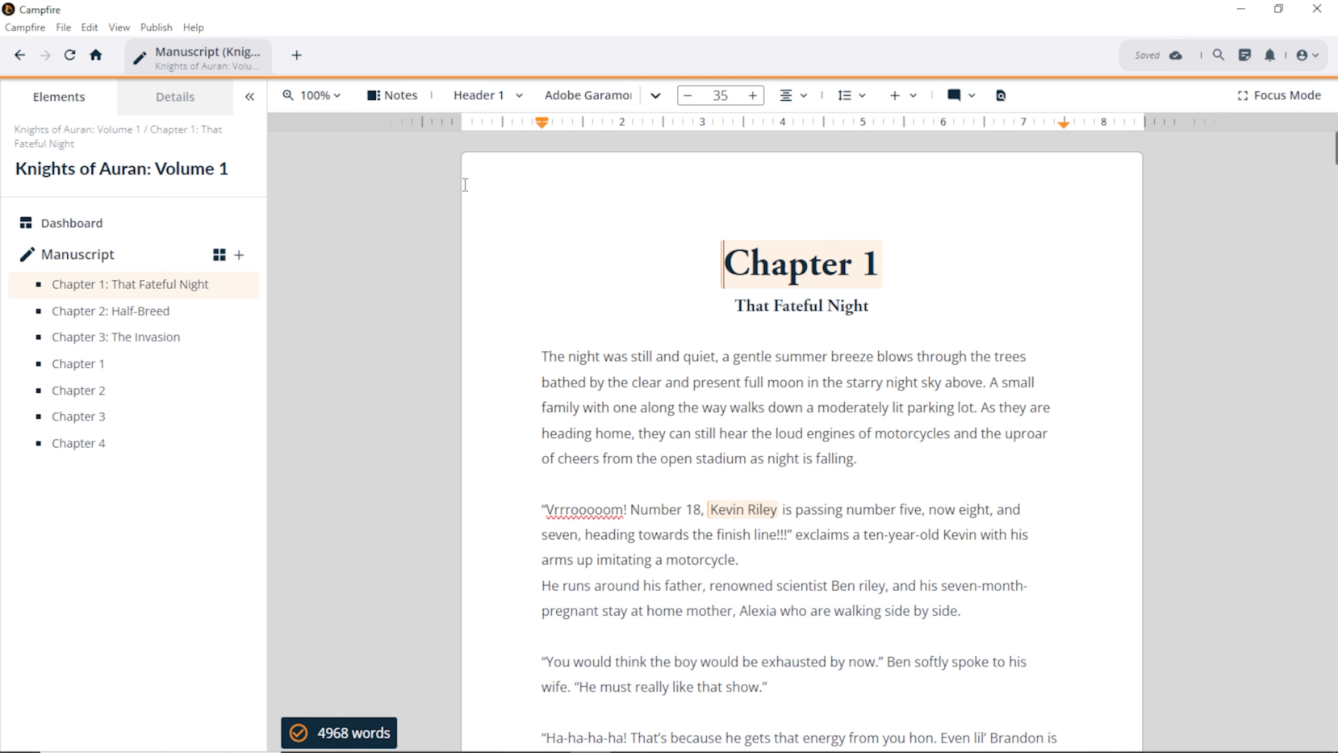
Step: Set the page zoom to Auto fit, then try 50%
left_click(336, 96)
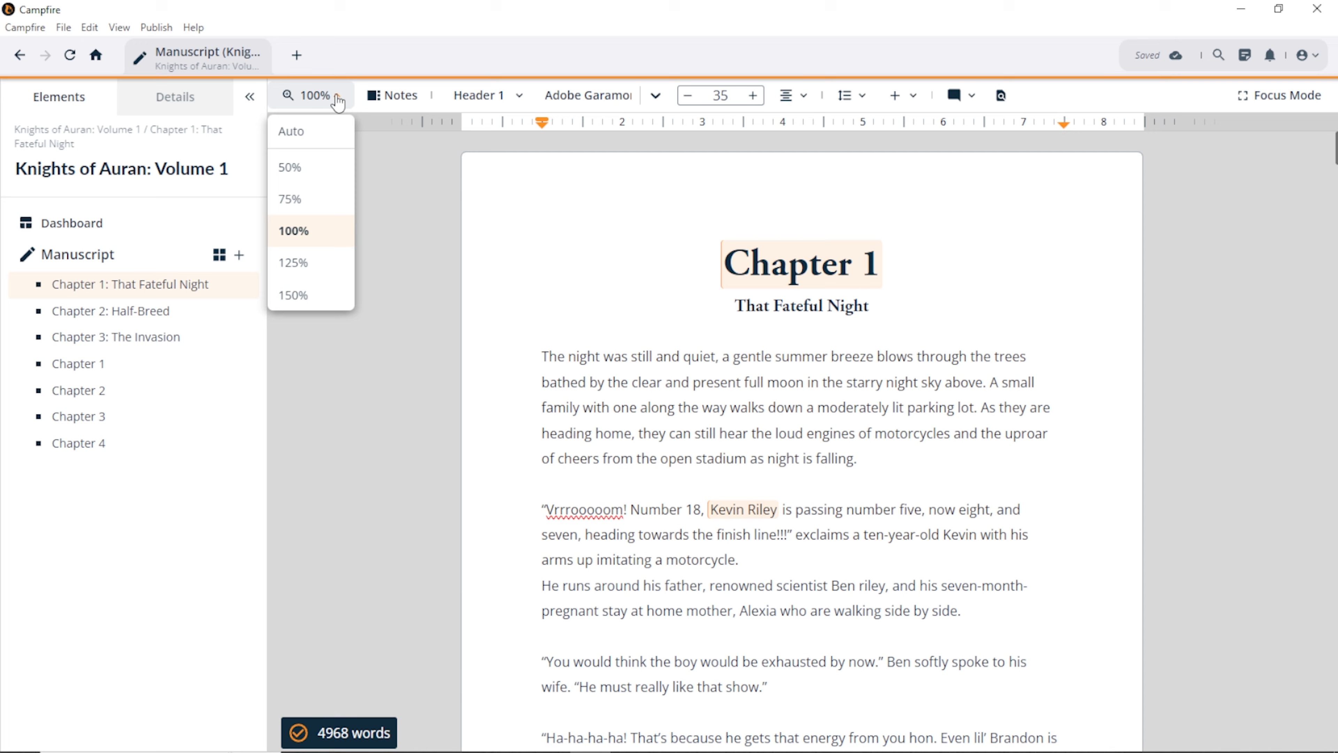
left_click(328, 136)
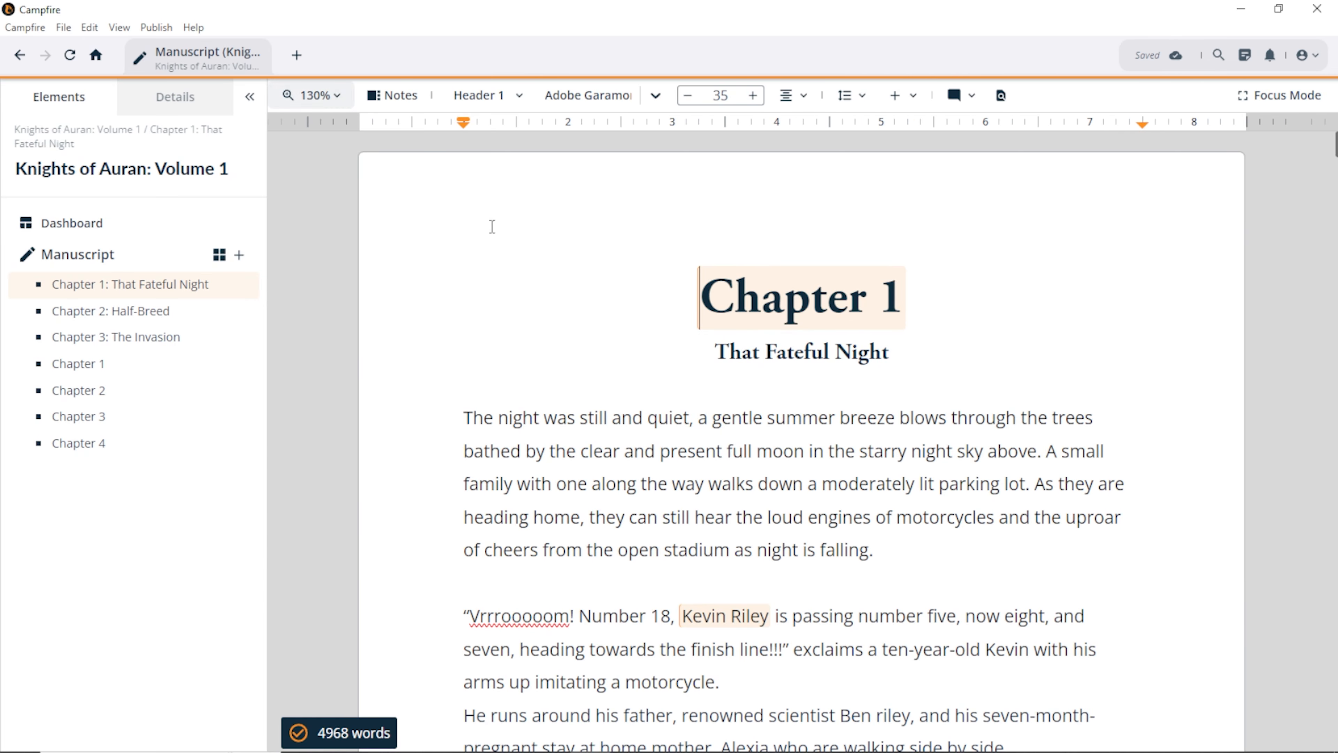
scroll(492, 224, "down", 10)
scroll(546, 320, "up", 10)
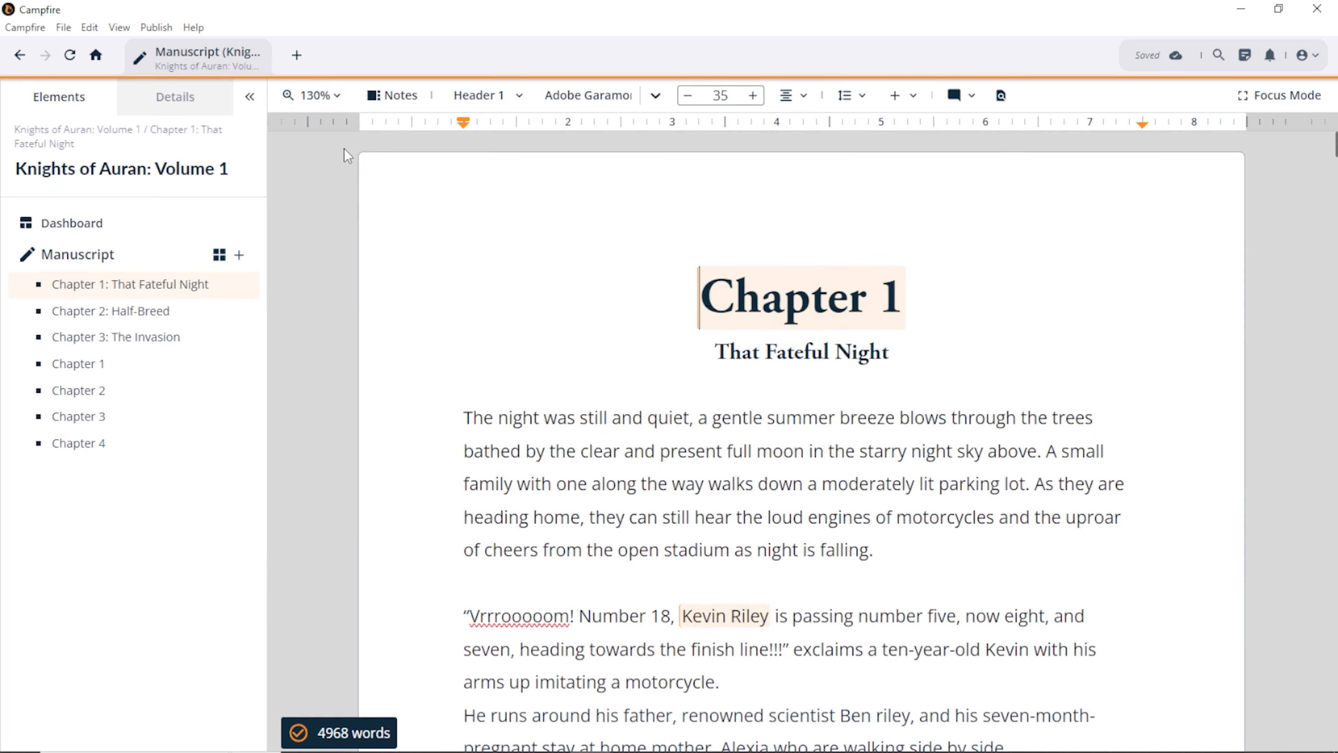
left_click(327, 95)
left_click(310, 166)
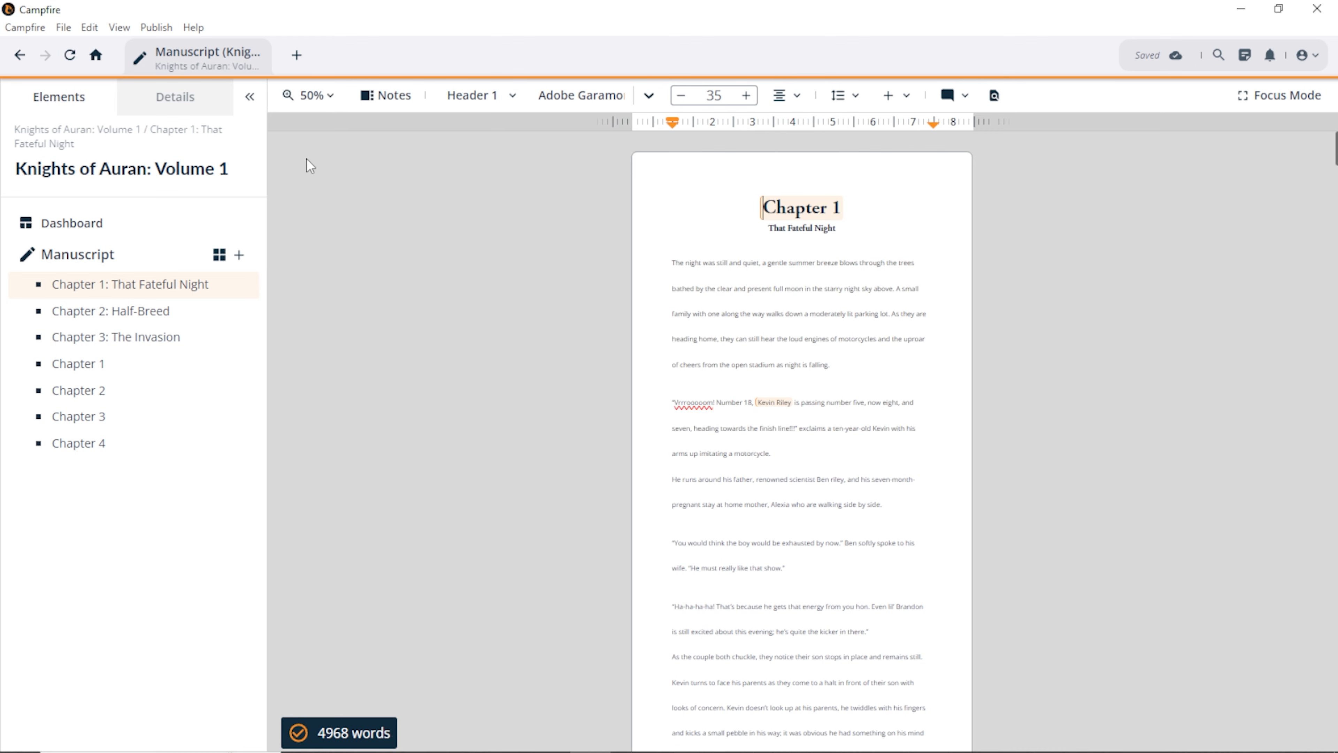
Step: Return the page to Auto fit zoom and show the notes side panel
left_click(310, 95)
left_click(313, 129)
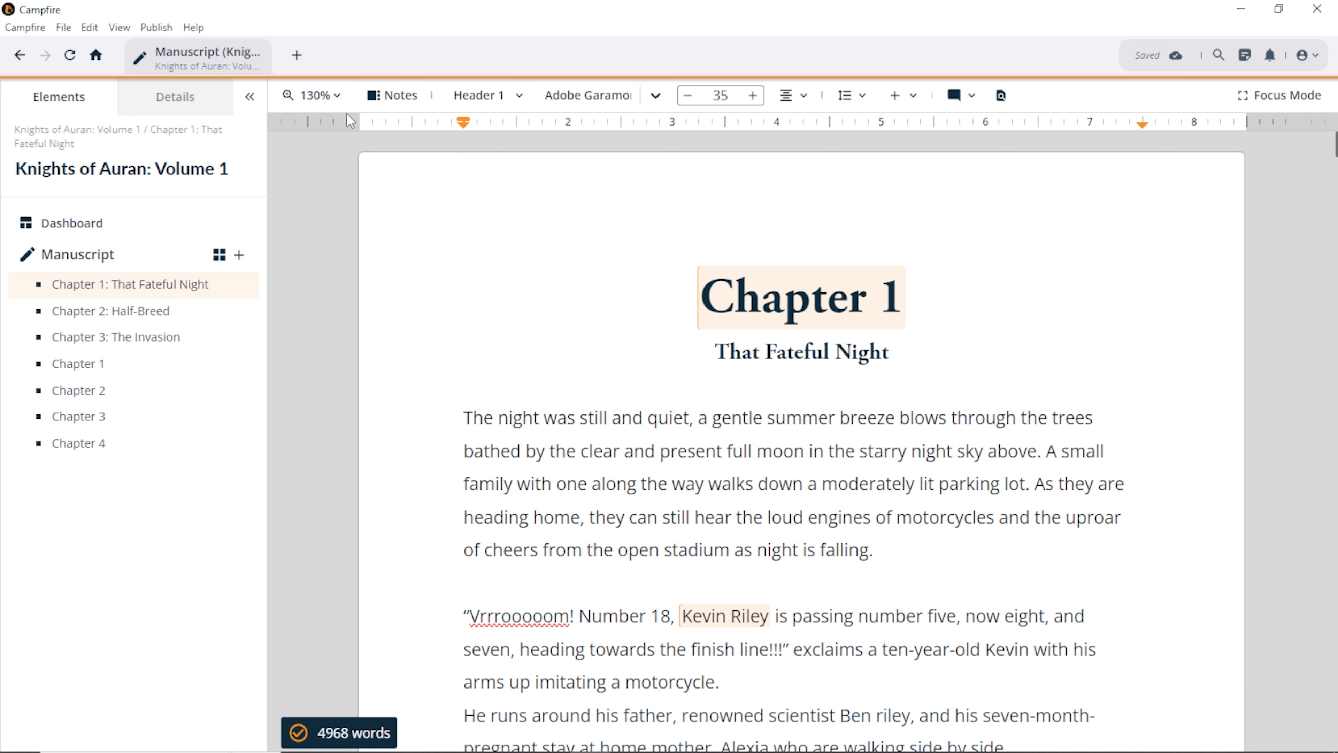
left_click(396, 100)
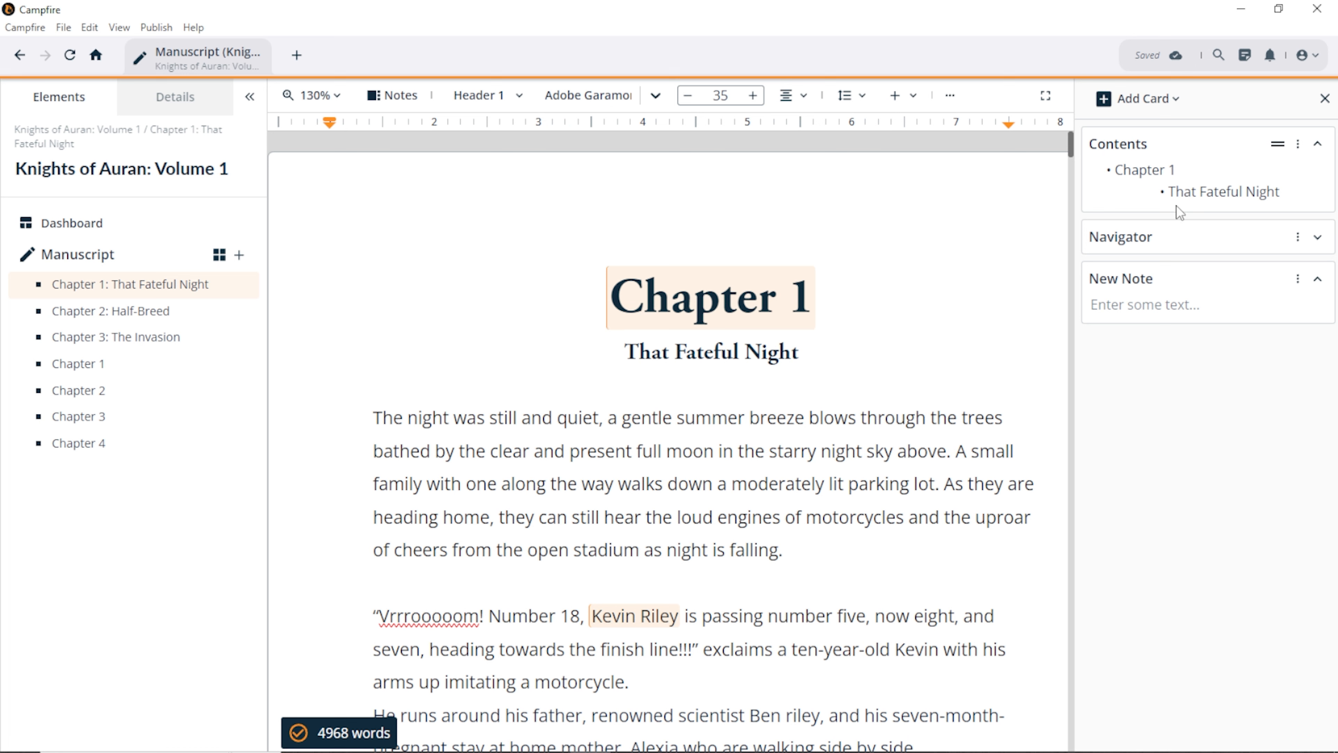
Step: Start writing in the New Note card and expand the Navigator card
left_click(1157, 306)
left_click(1318, 238)
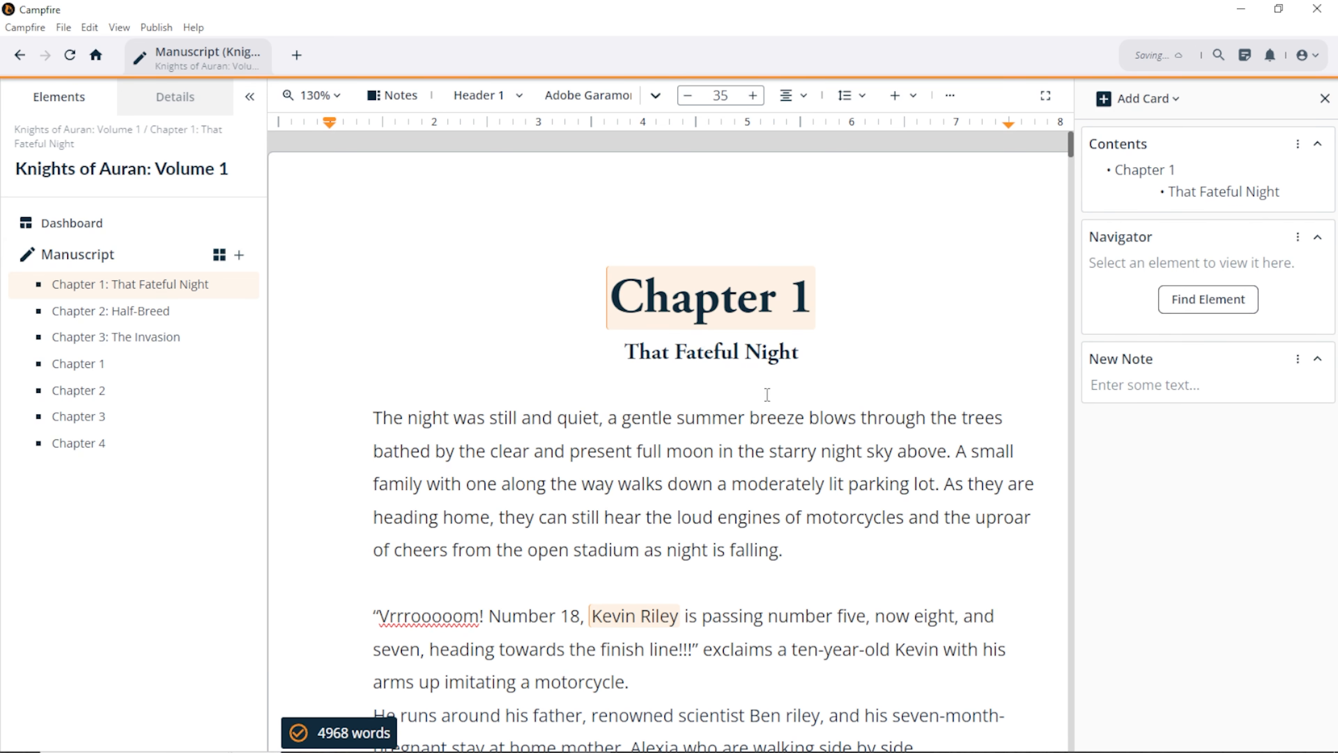
scroll(559, 499, "down", 3)
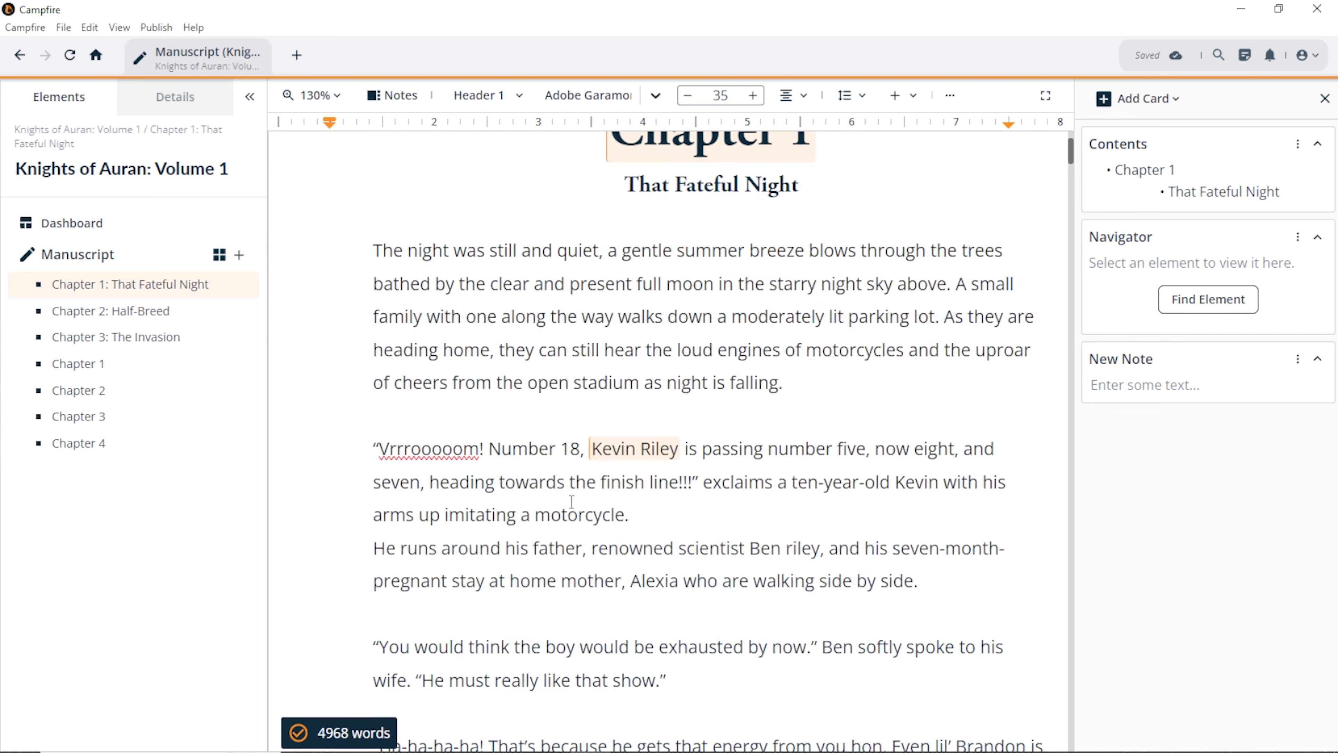
mouse_move(596, 462)
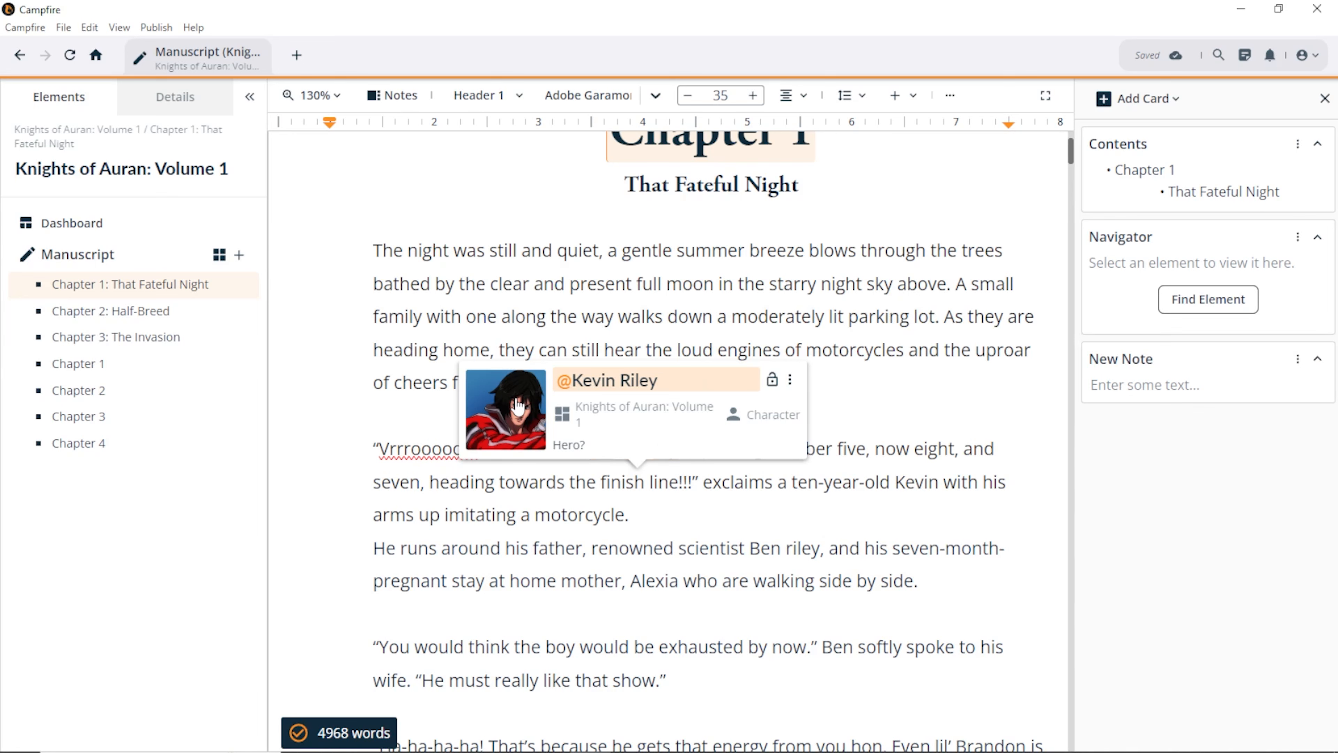
Step: Open Kevin Riley's character card in the Navigator and view his picture and Hidden Lore pages
left_click(653, 395)
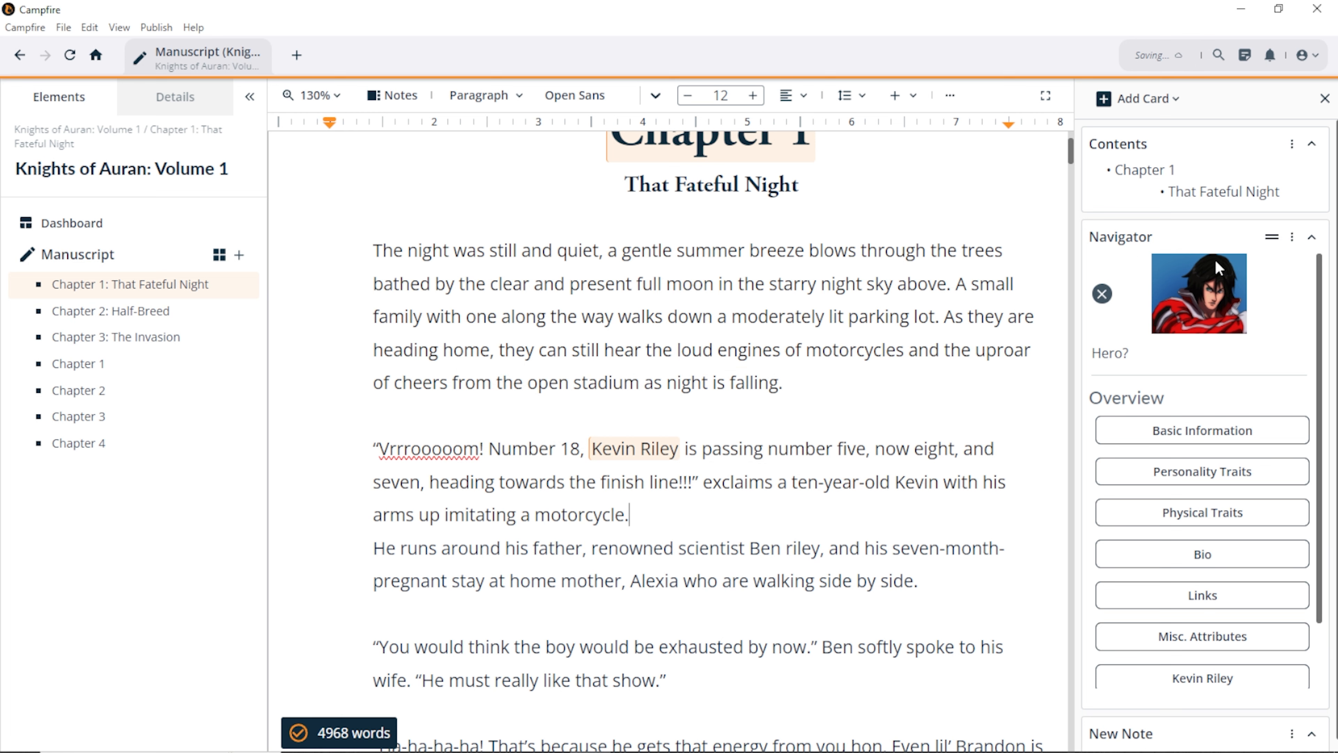
scroll(1219, 520, "down", 2)
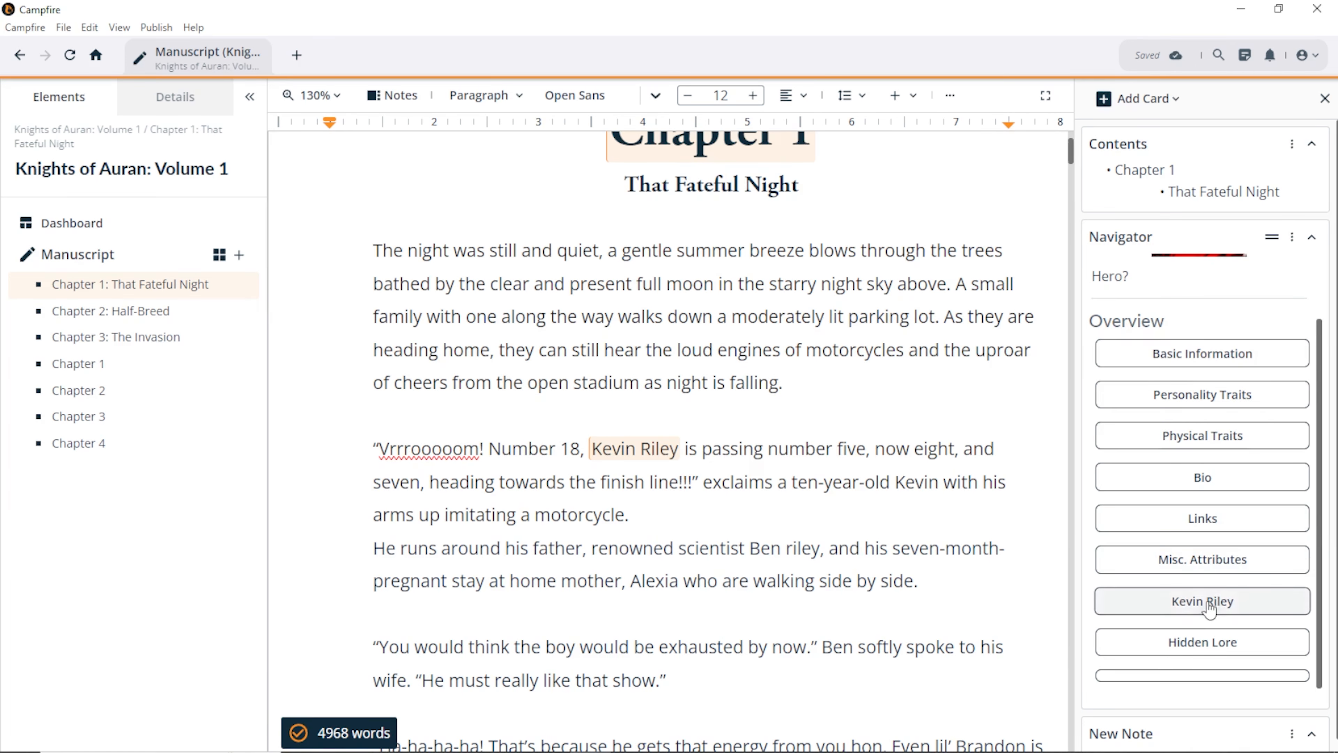
left_click(1207, 601)
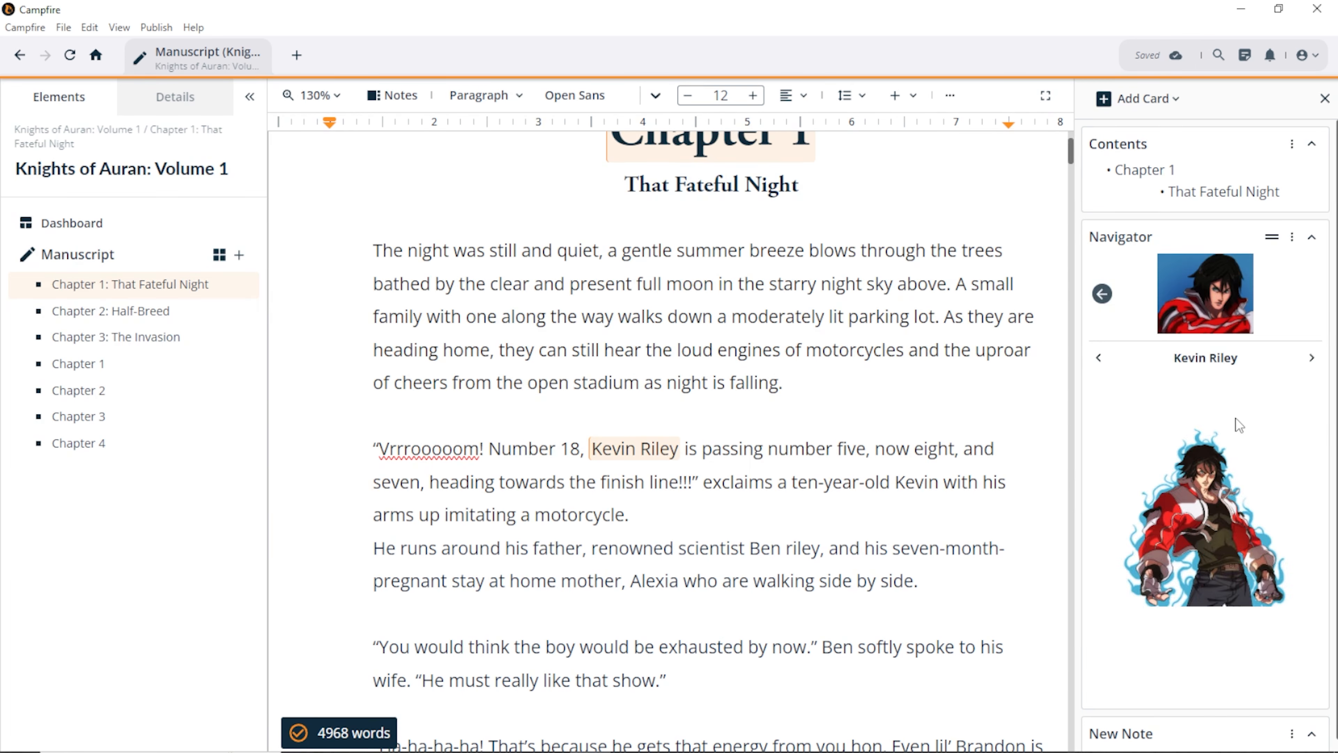
left_click(1310, 358)
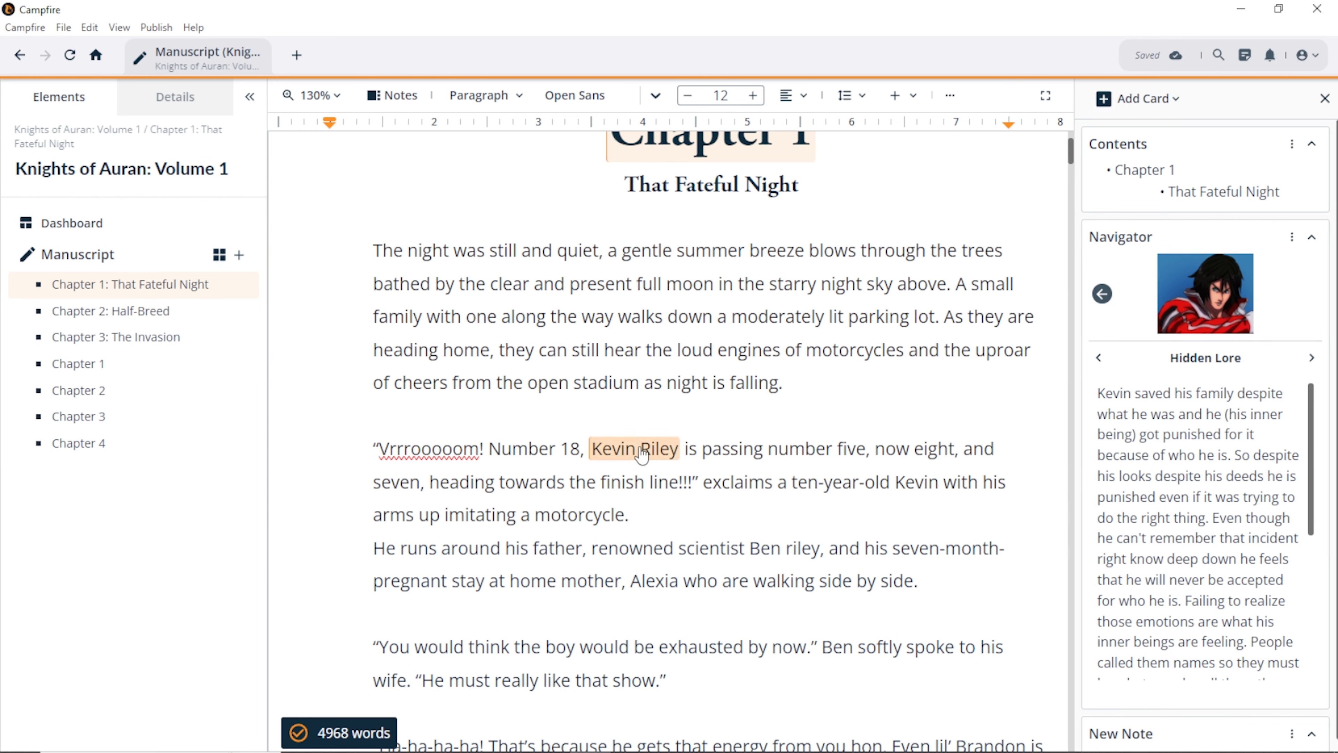
Step: Page forward through Kevin Riley's card past Physical Traits to his Bio
left_click(626, 452)
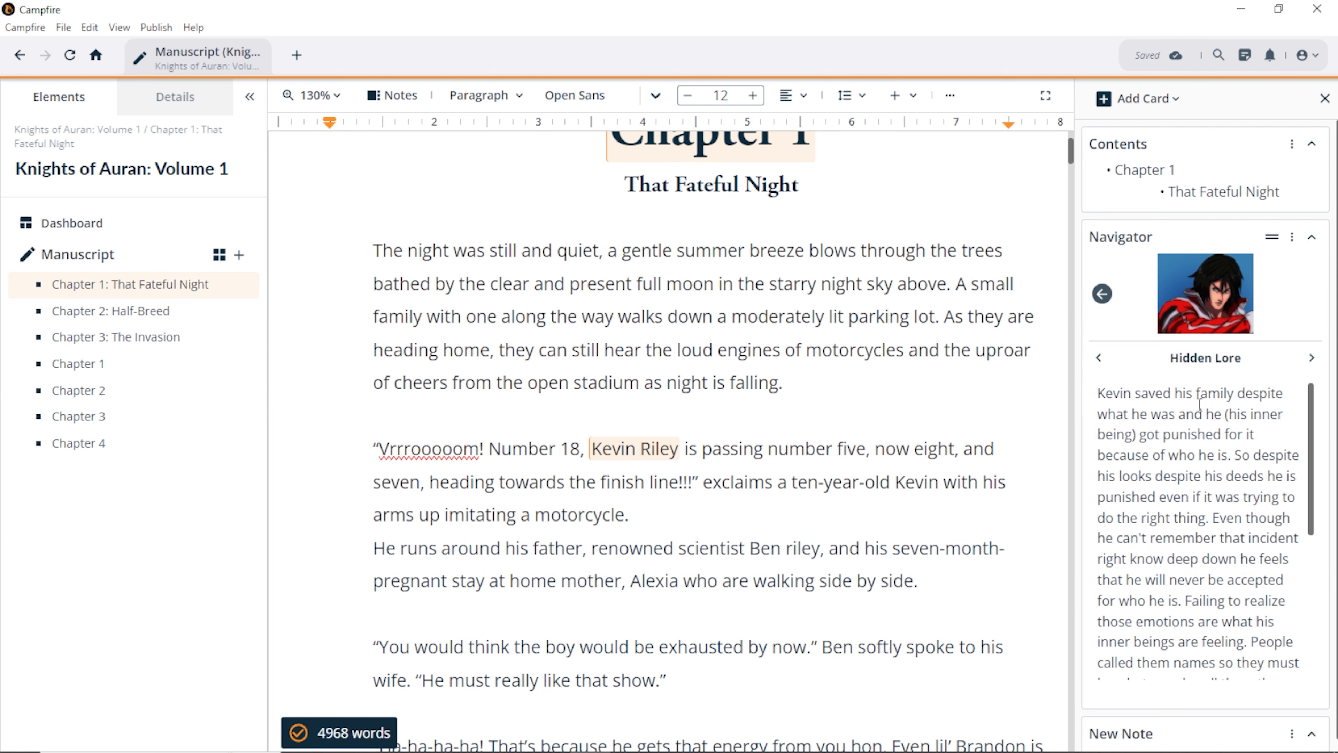
left_click(1311, 358)
left_click(1311, 359)
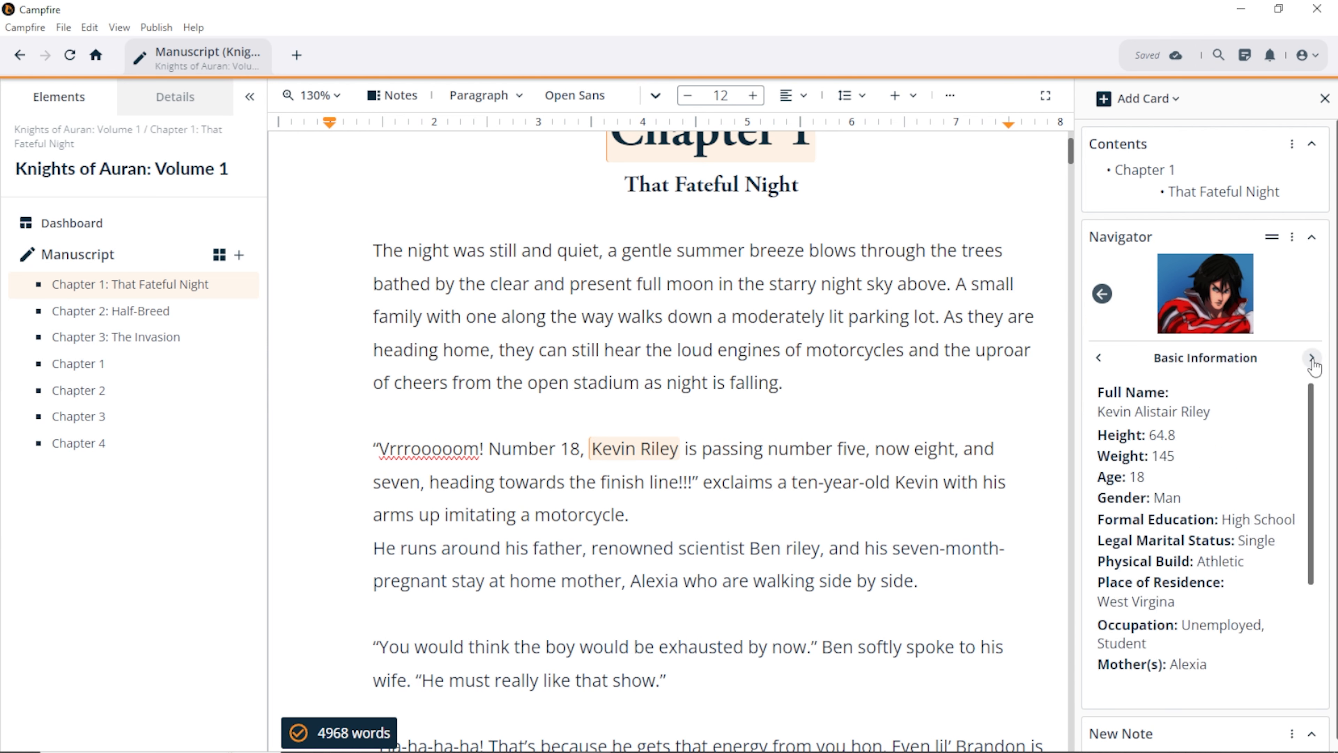
left_click(1311, 358)
left_click(1312, 359)
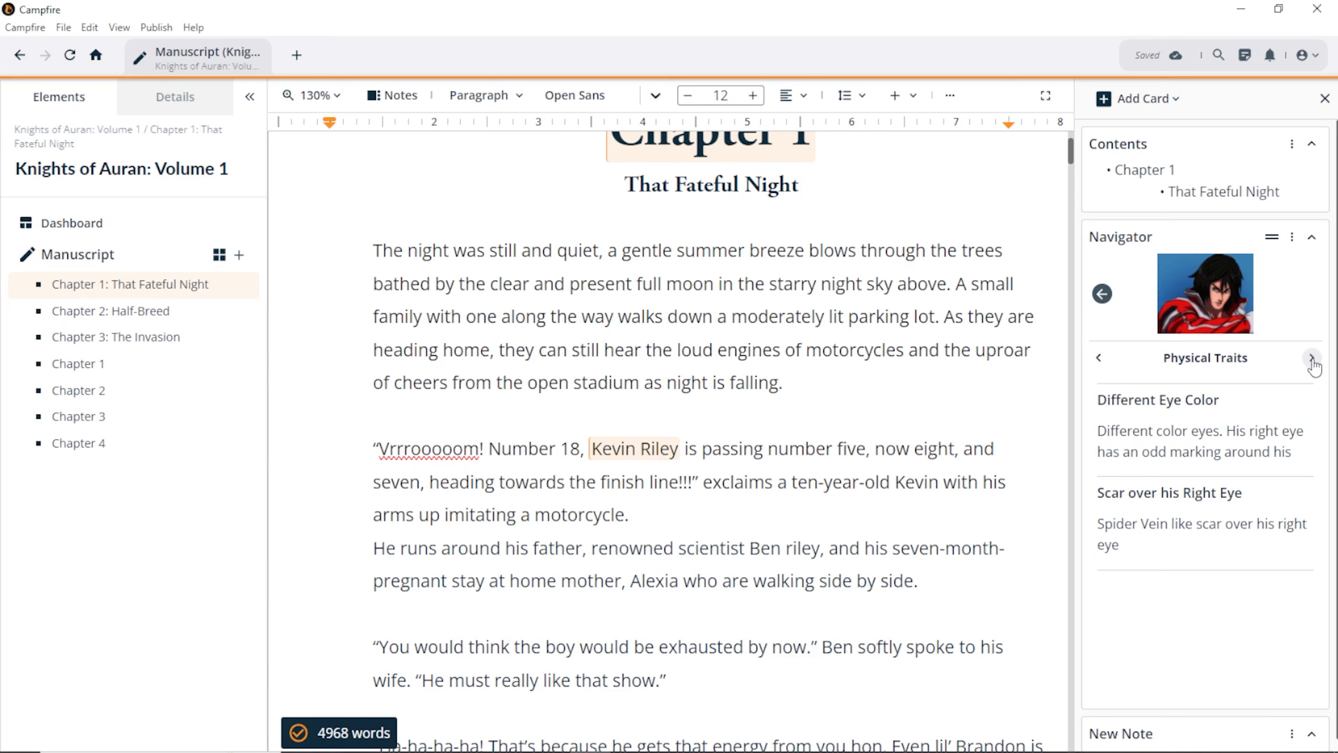
left_click(1311, 358)
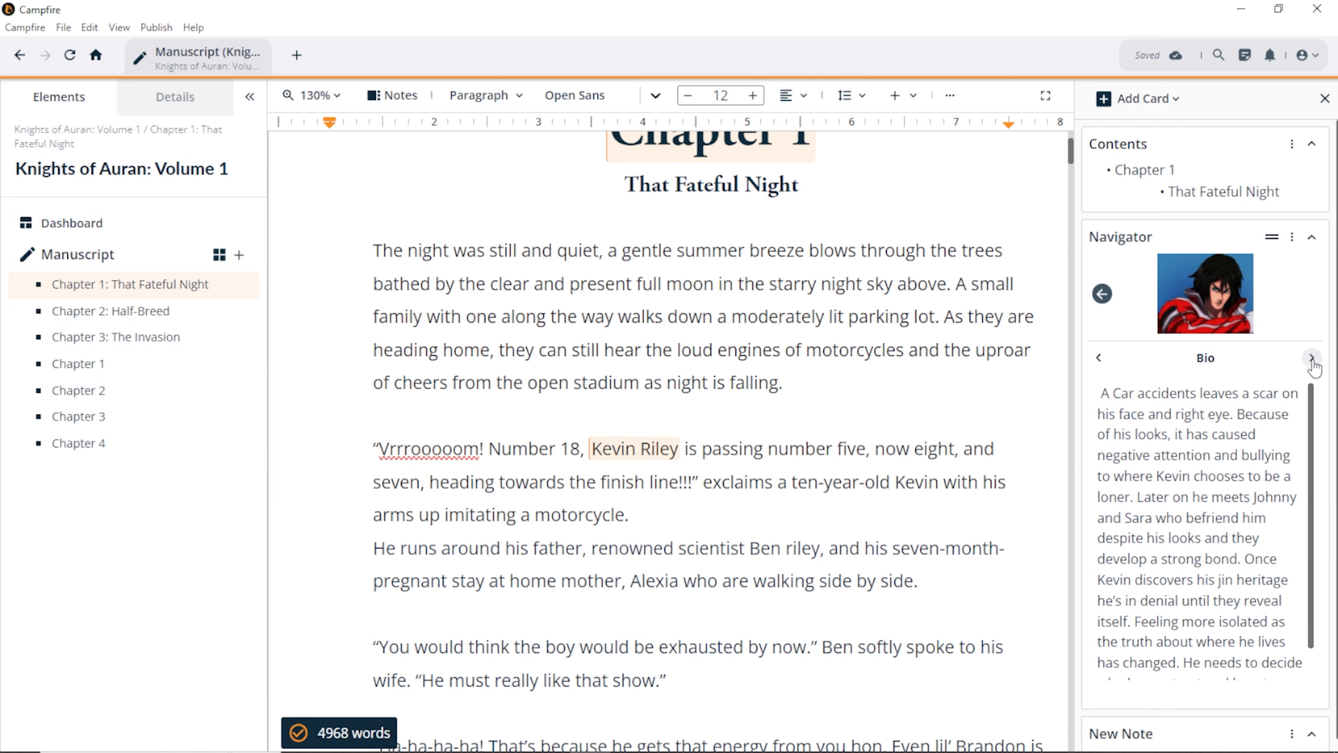
scroll(626, 506, "down", 6)
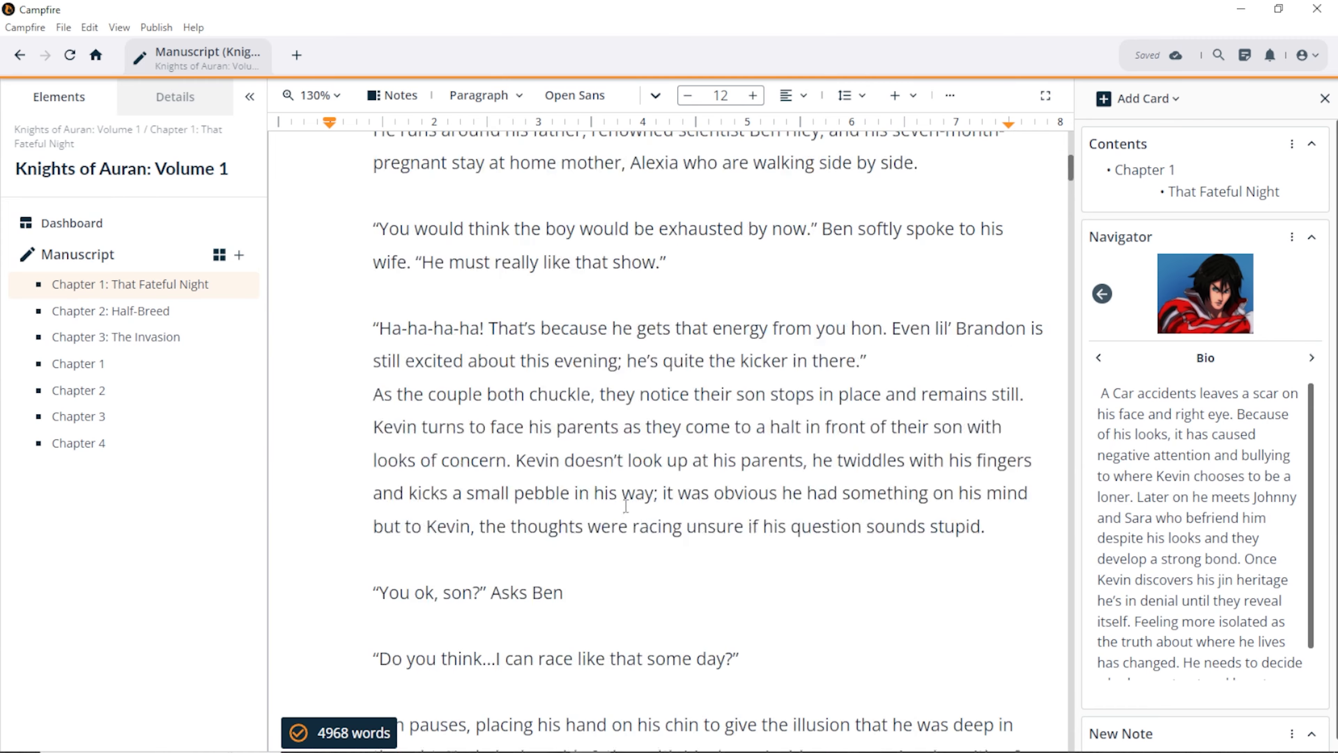
scroll(626, 506, "down", 20)
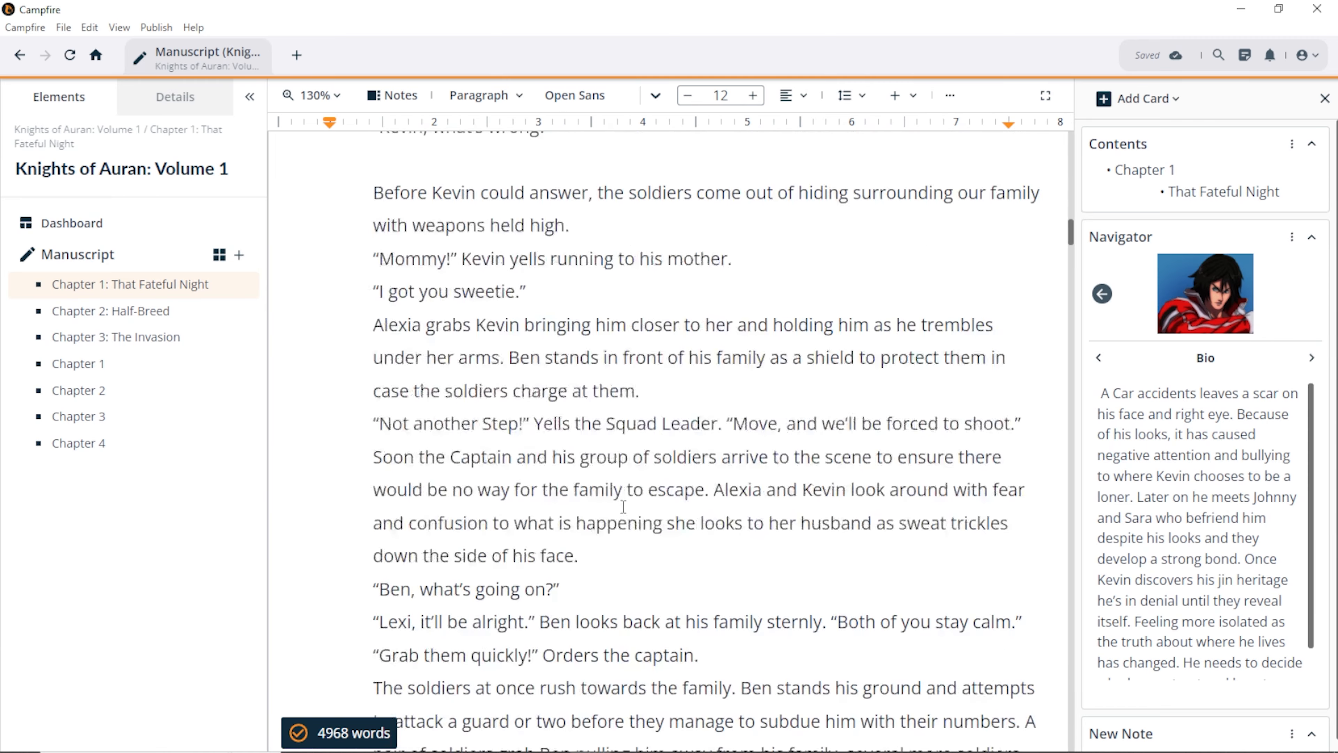
scroll(623, 506, "down", 15)
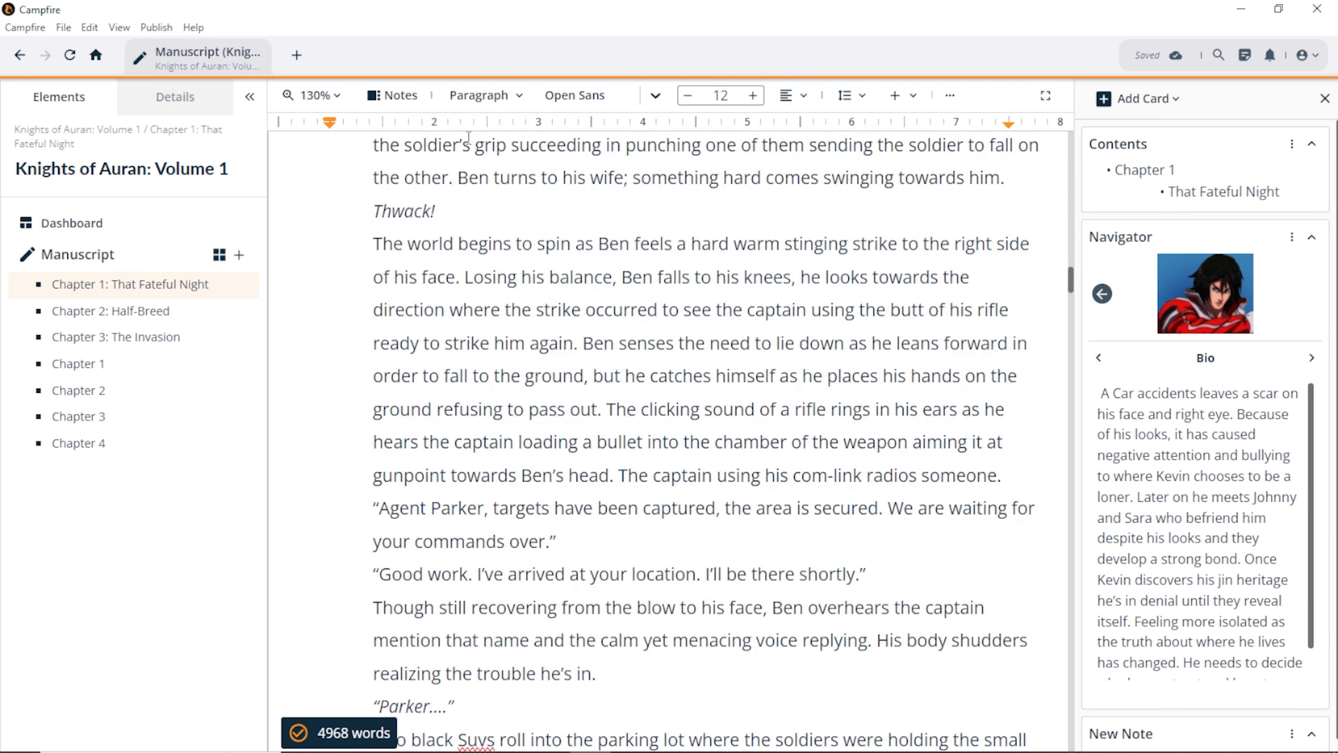
left_click(505, 97)
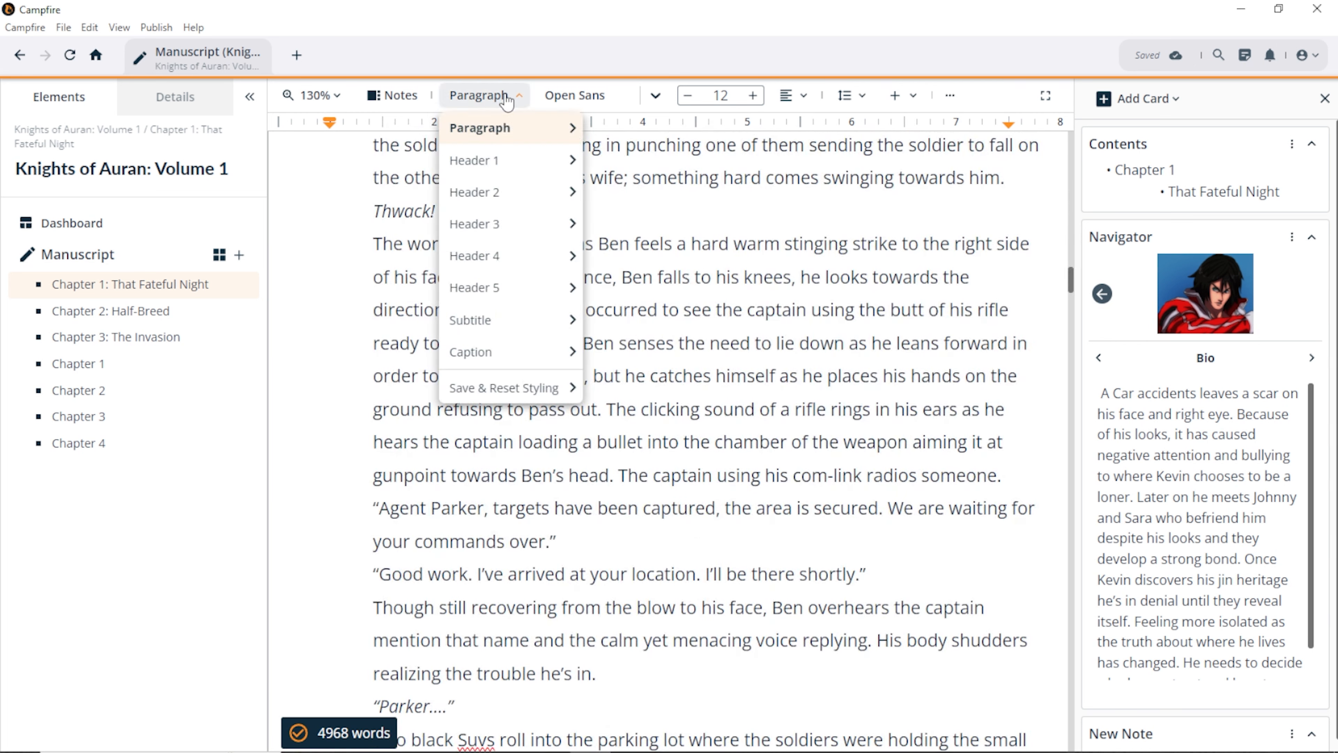
left_click(505, 98)
left_click(504, 97)
mouse_move(553, 256)
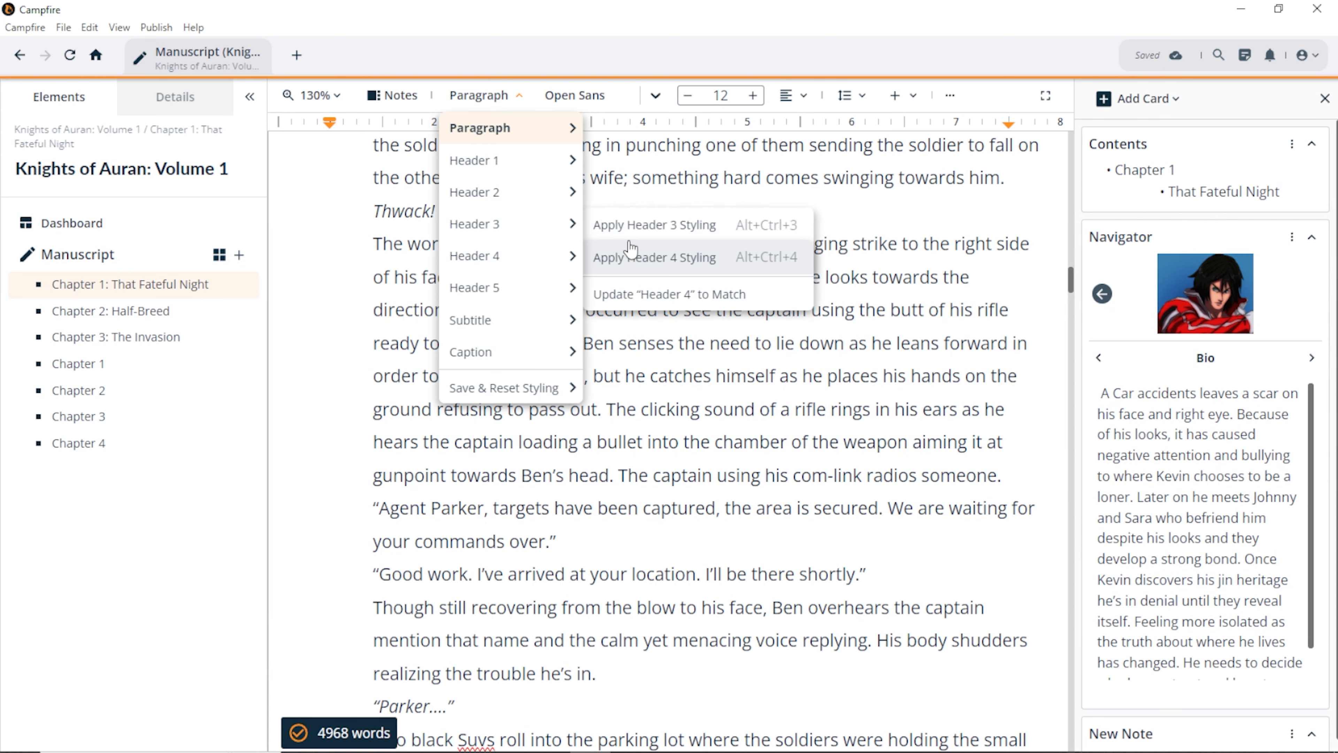
mouse_move(511, 366)
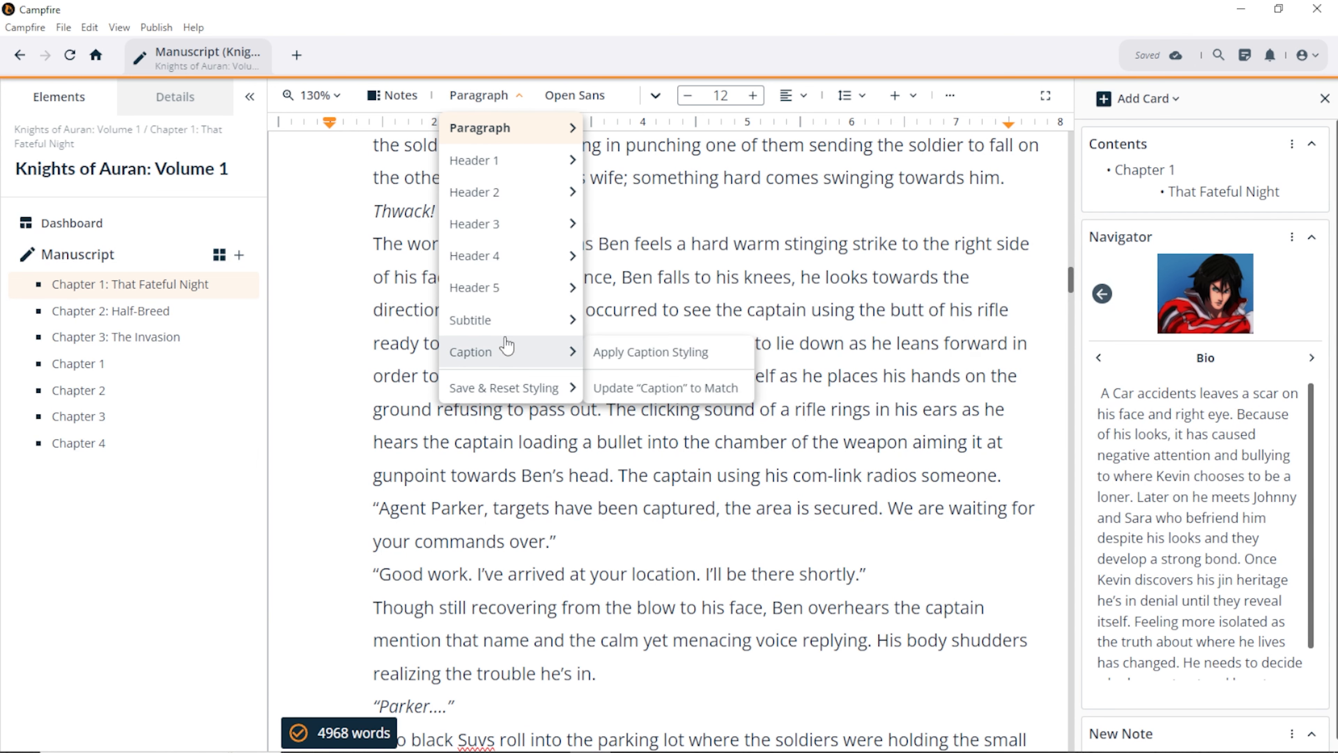
mouse_move(506, 331)
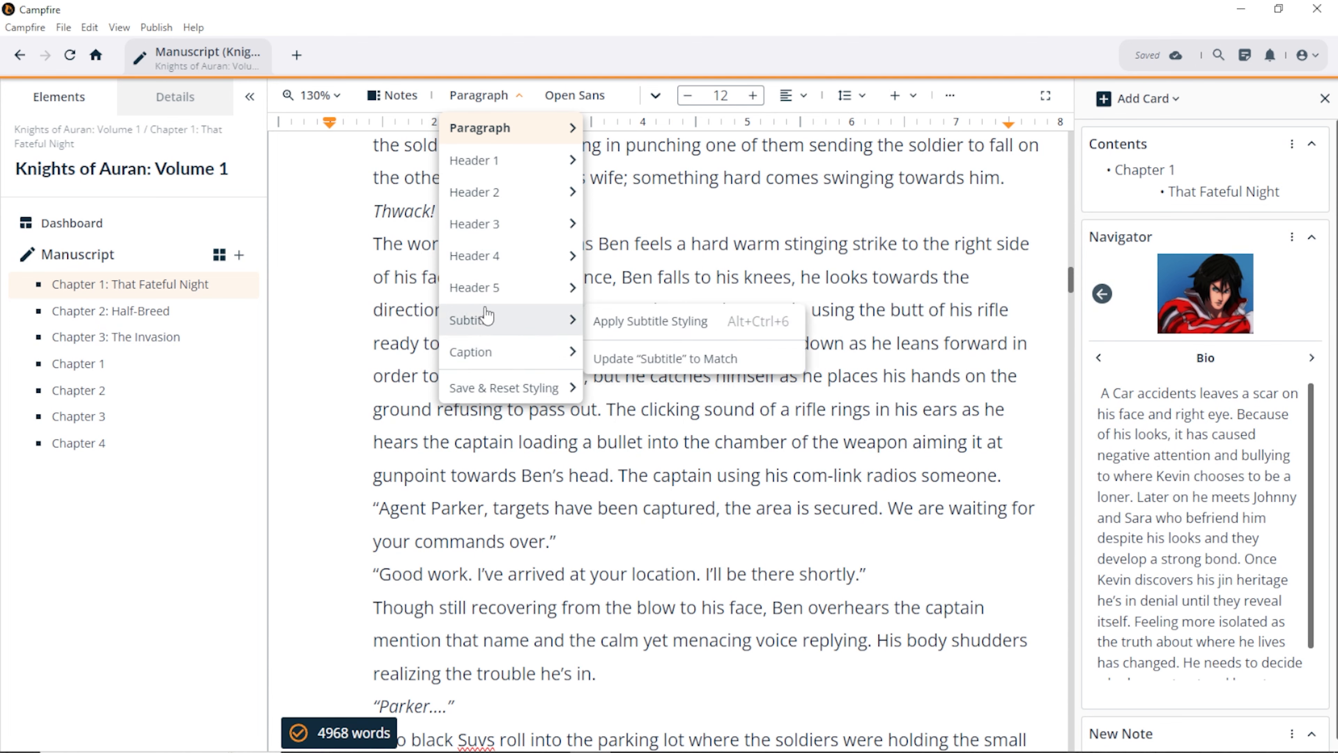
mouse_move(495, 163)
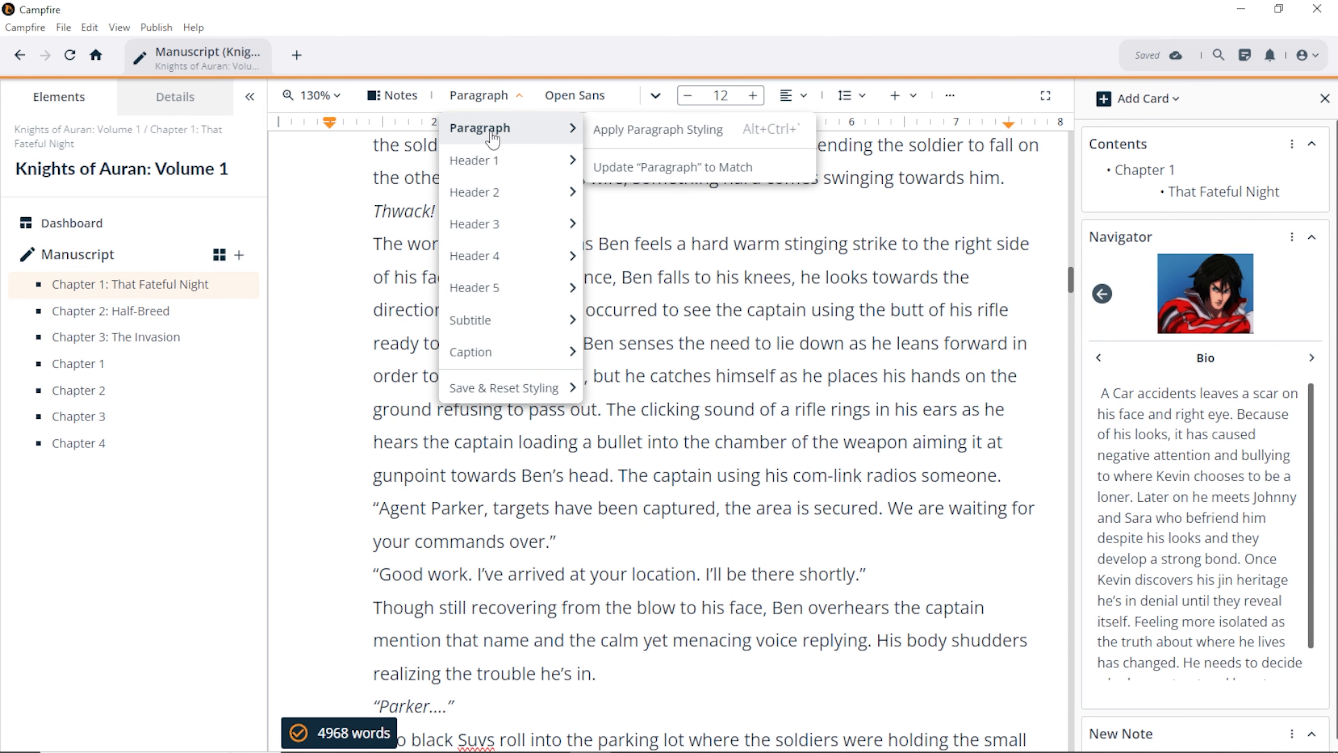
left_click(666, 325)
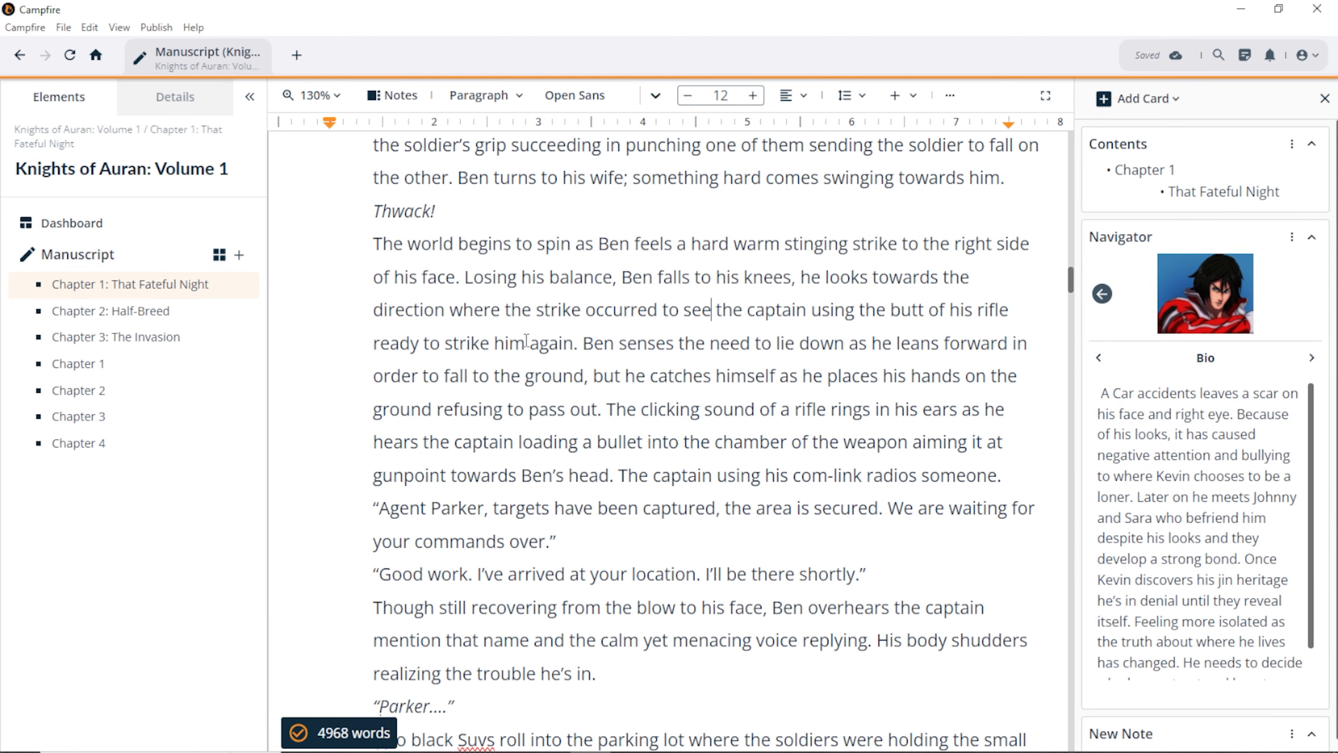
scroll(527, 343, "up", 15)
scroll(528, 352, "up", 10)
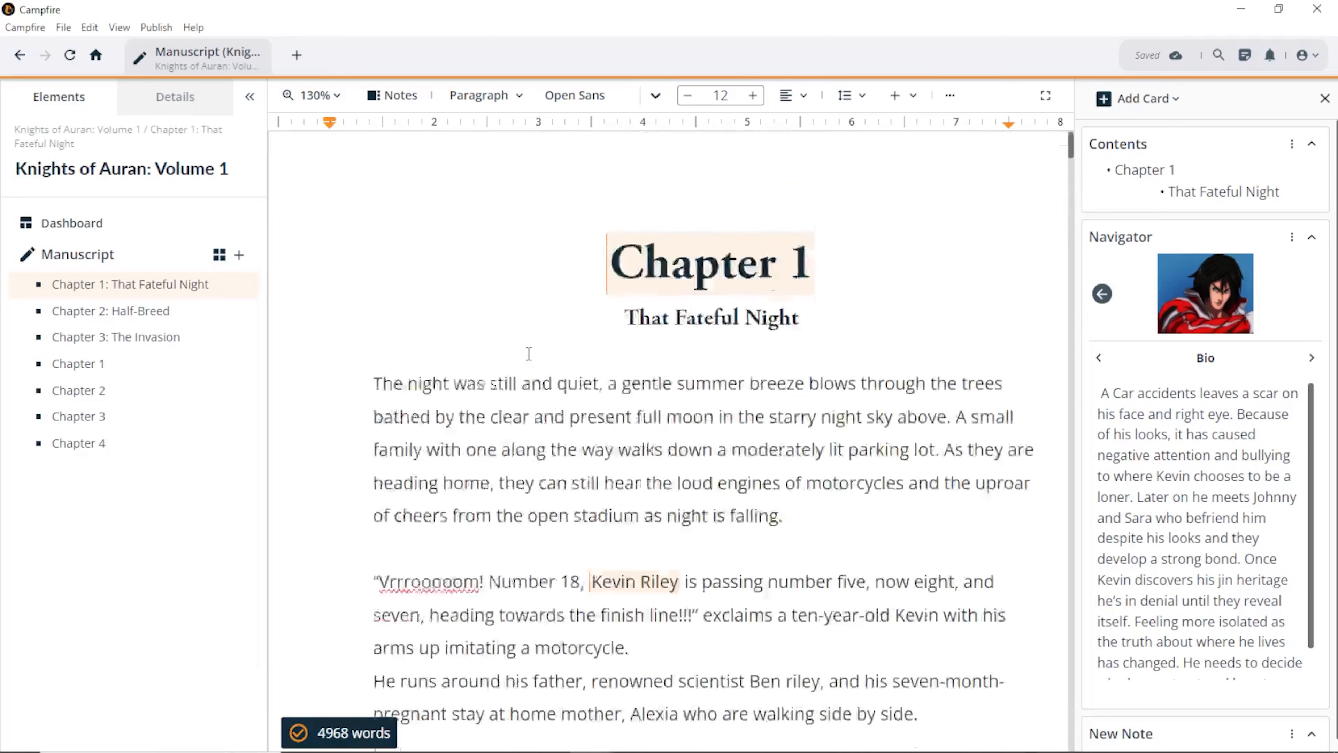
Step: Restyle the Chapter 1 heading as Header 2 (Lato, size 29, left-aligned)
left_click_drag(861, 294, 701, 300)
left_click(881, 299)
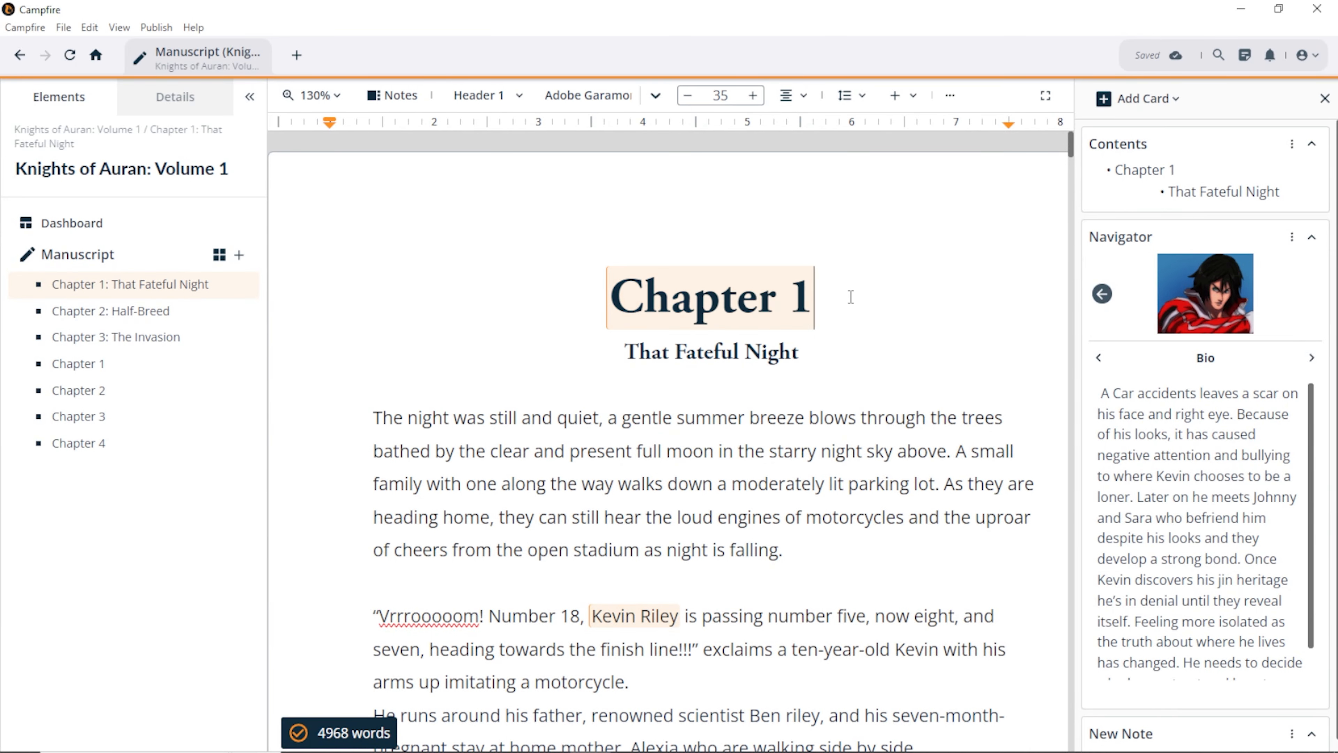
left_click_drag(811, 296, 606, 298)
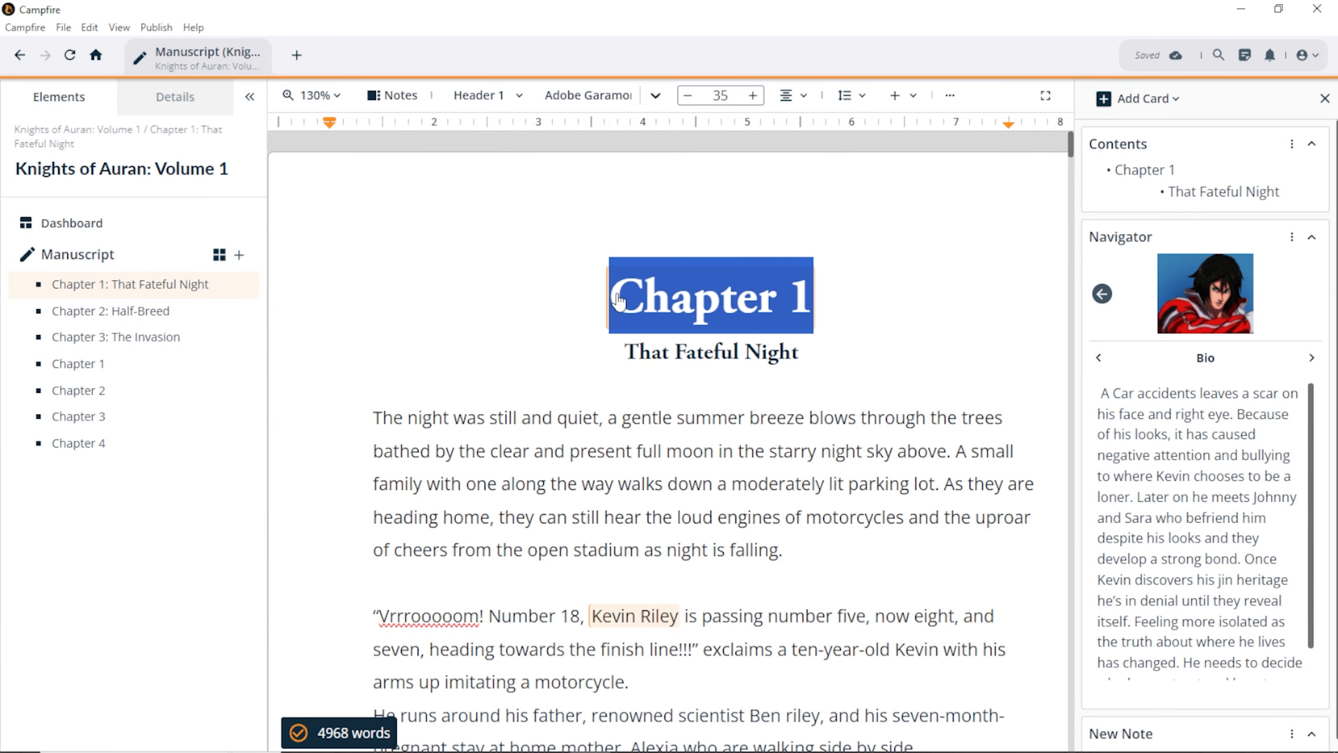
left_click(480, 96)
mouse_move(482, 207)
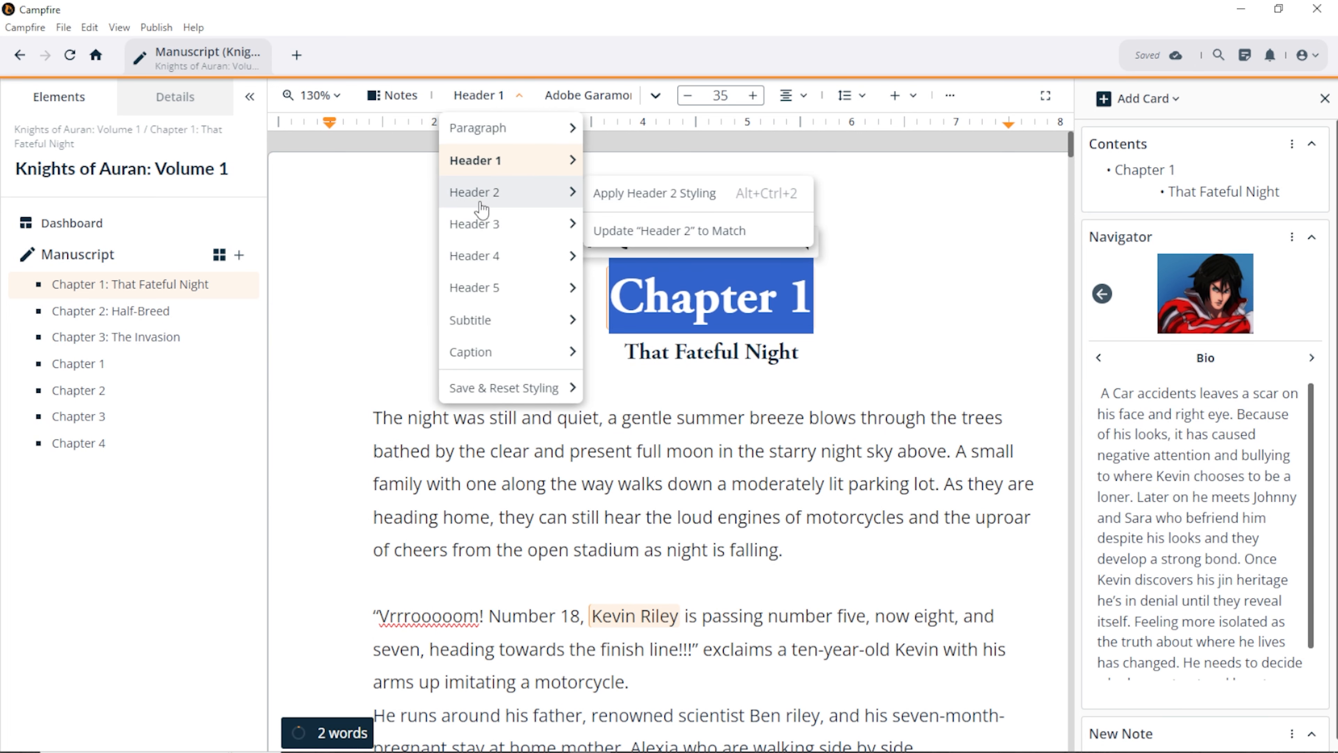
left_click(612, 201)
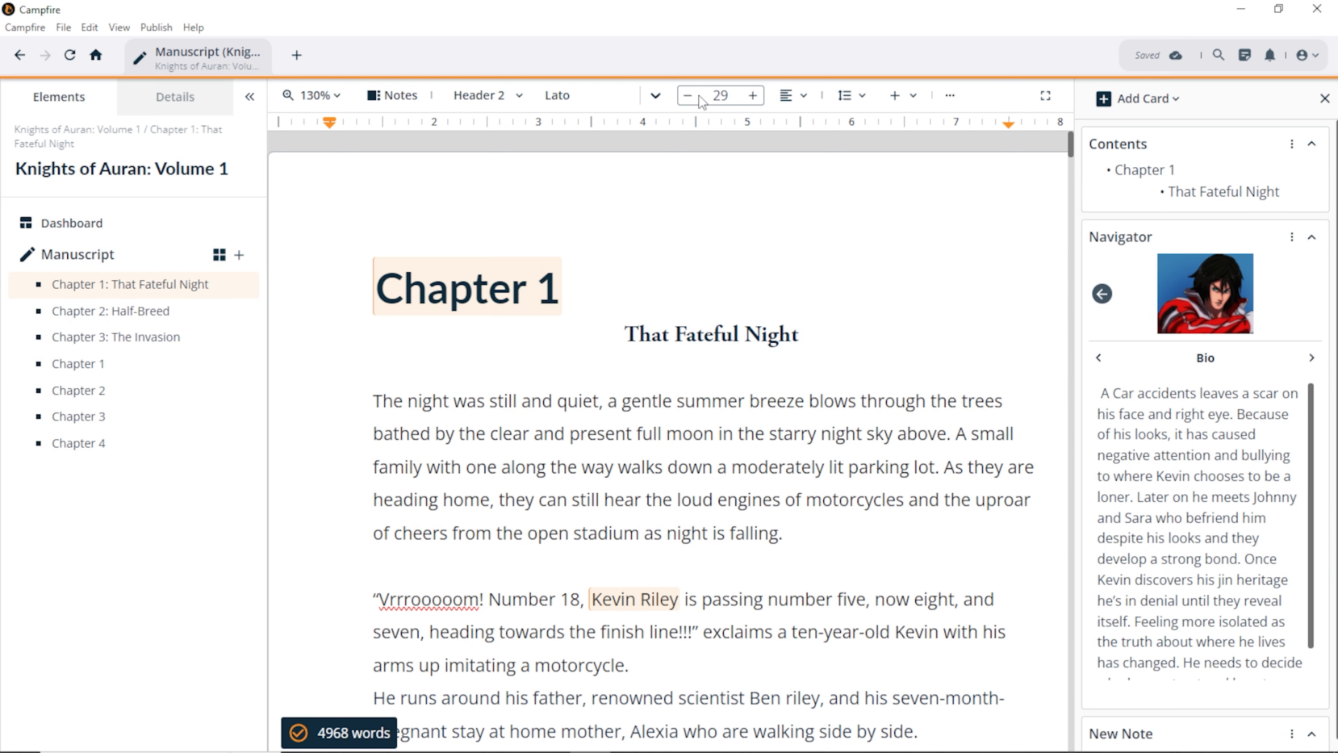
Step: Center-align the Chapter 1 heading, leaving line spacing unchanged
left_click(797, 100)
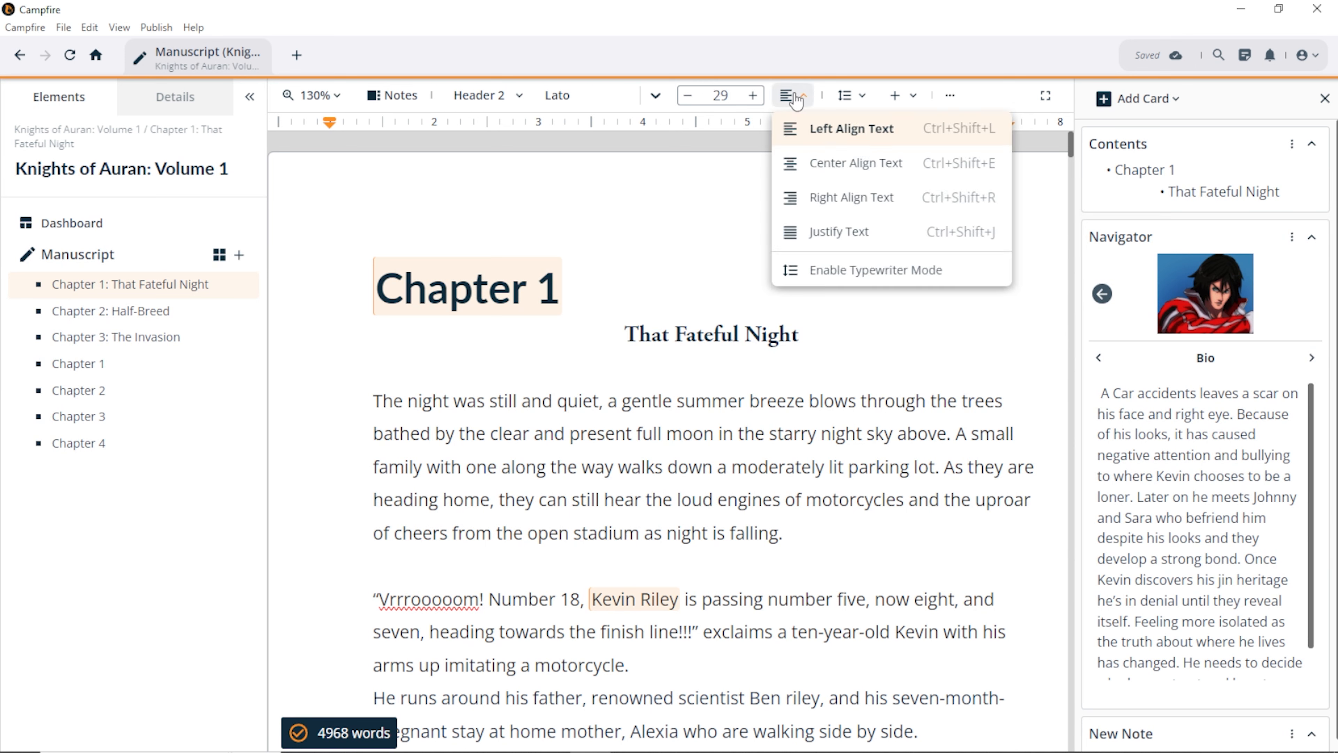
left_click(832, 169)
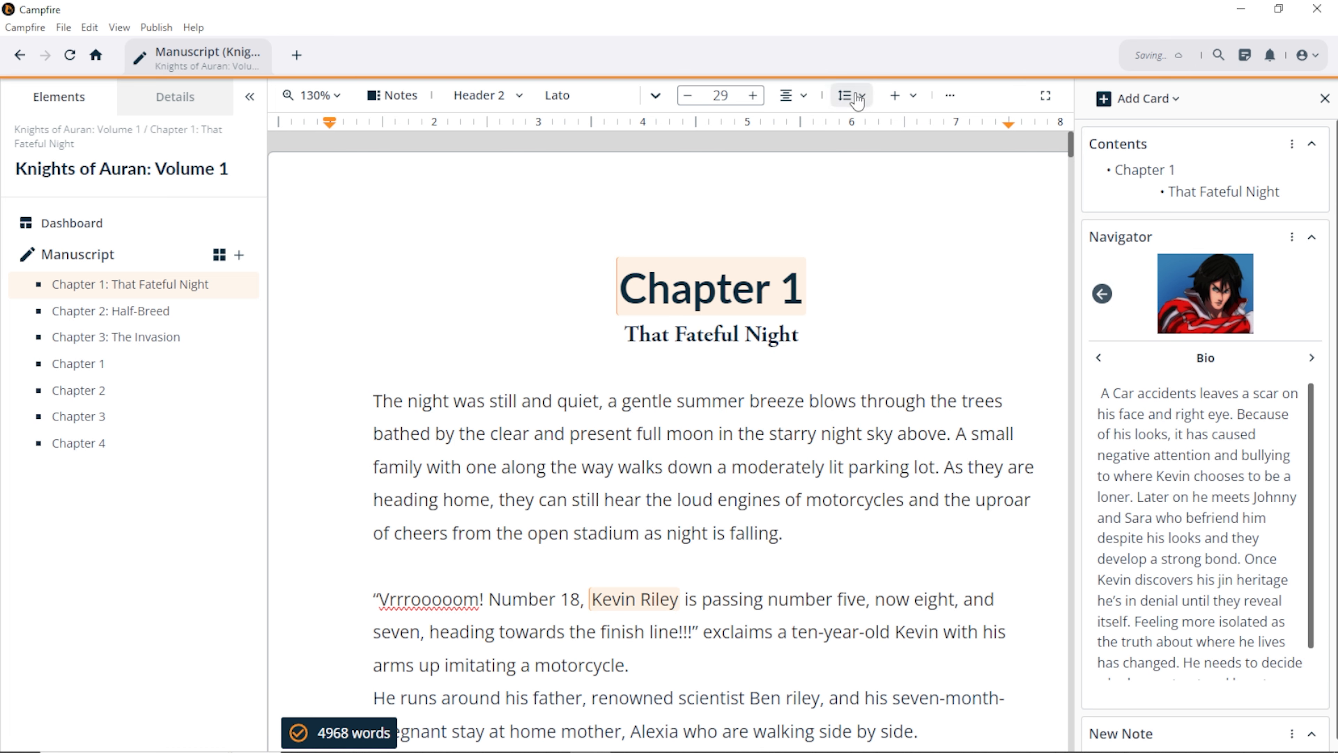
left_click(857, 98)
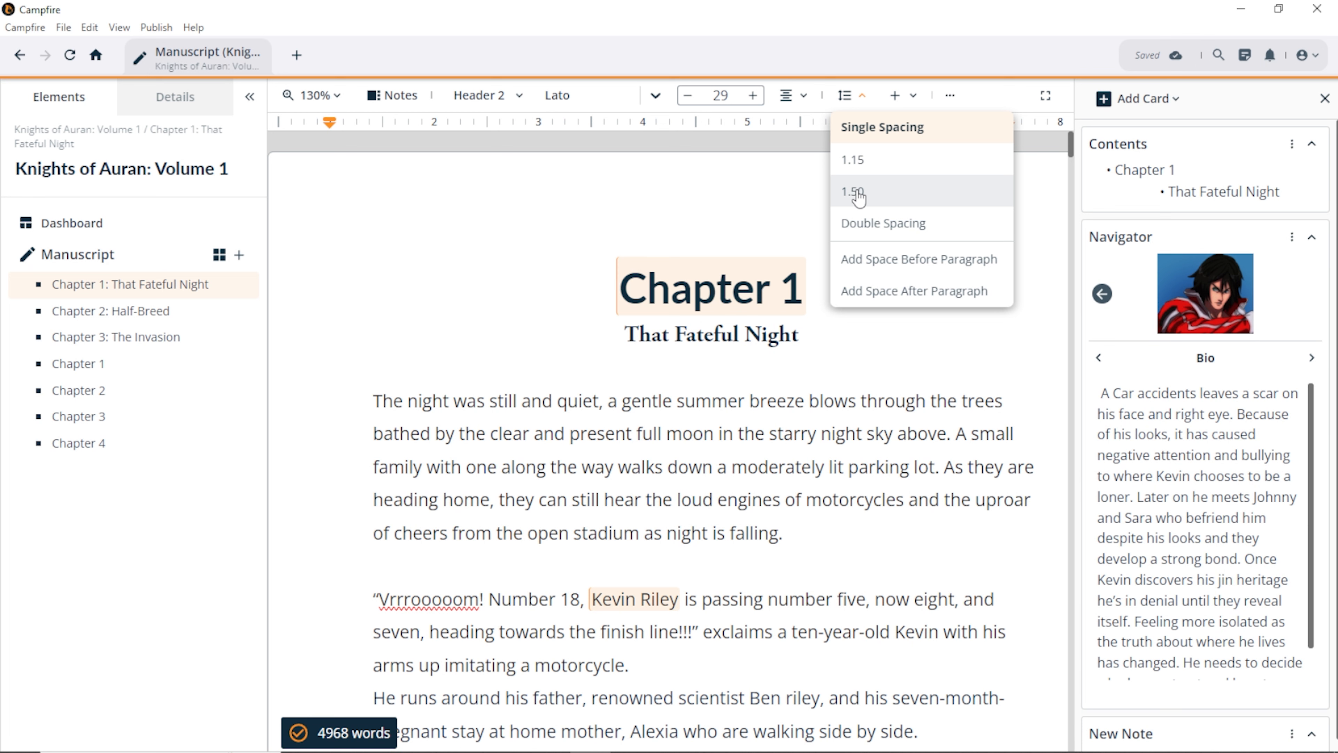
left_click(711, 190)
Step: Look over the Insert menu and scroll down to the *** scene break
left_click(902, 100)
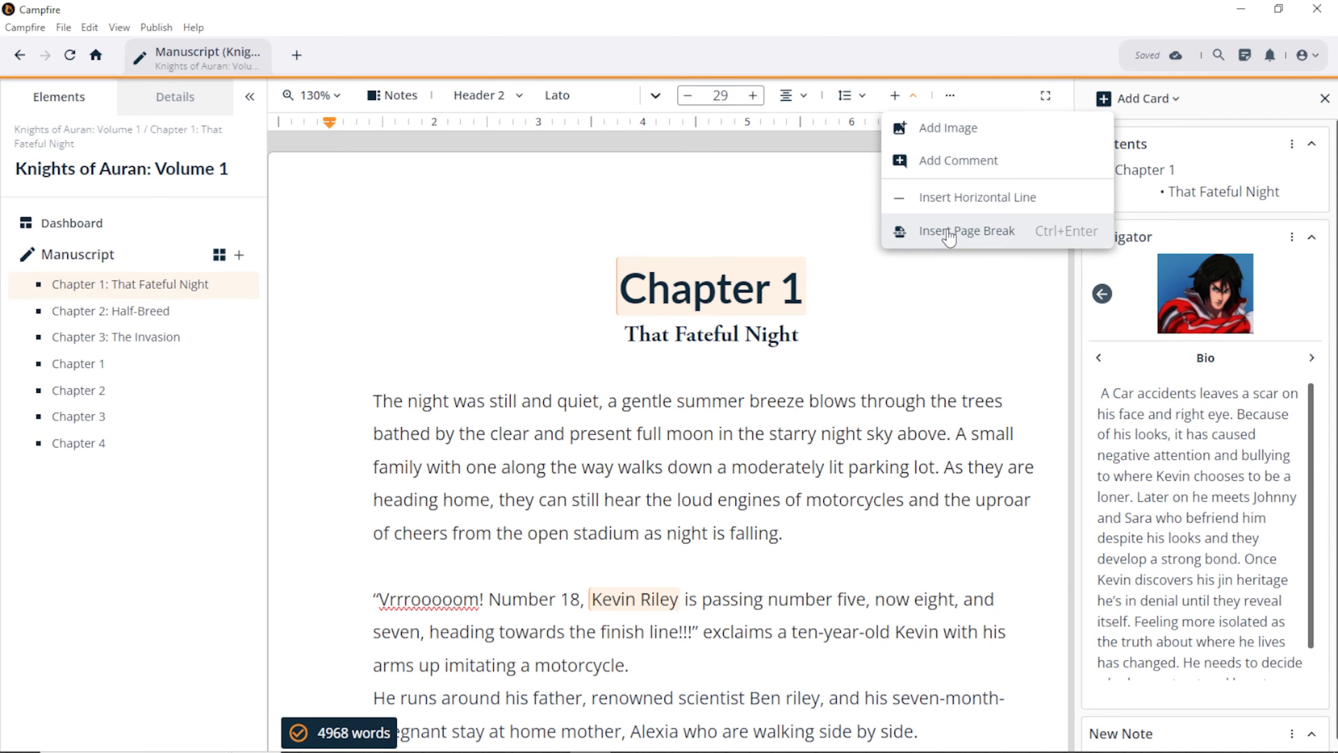
scroll(642, 412, "down", 15)
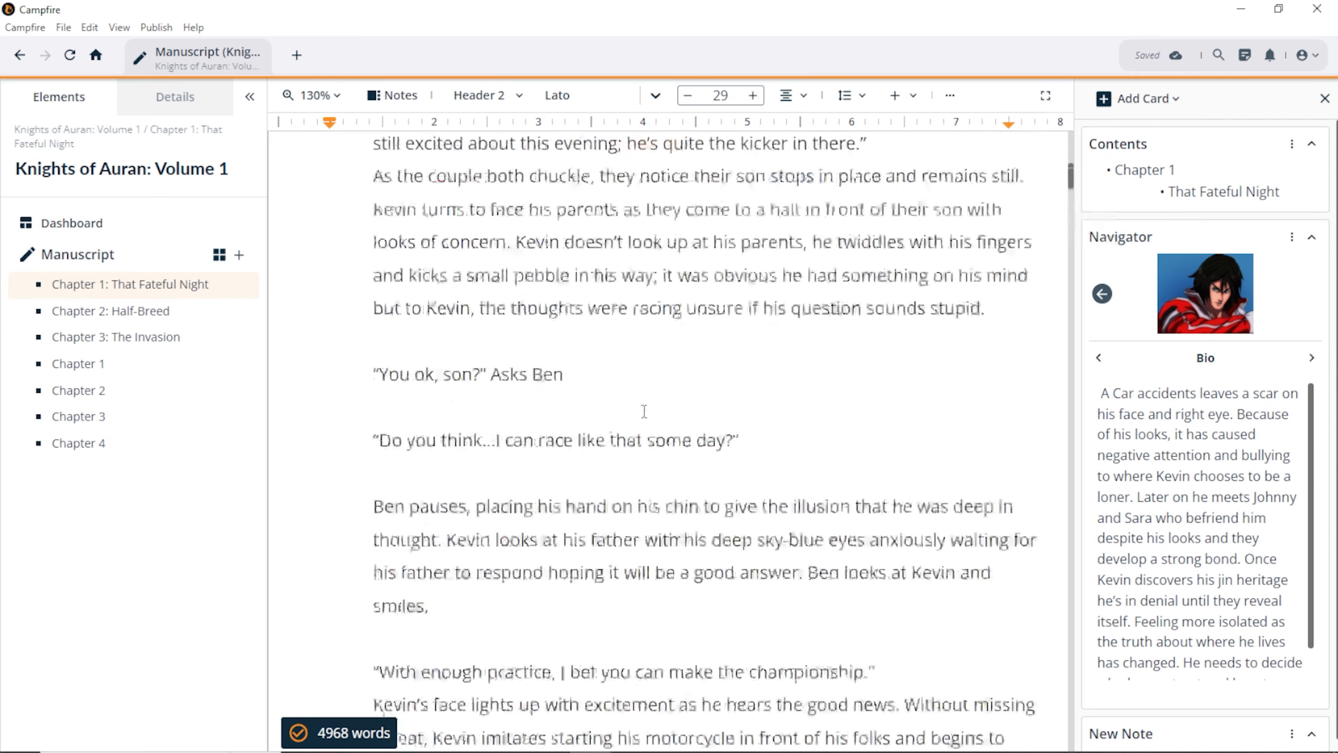
scroll(658, 419, "down", 20)
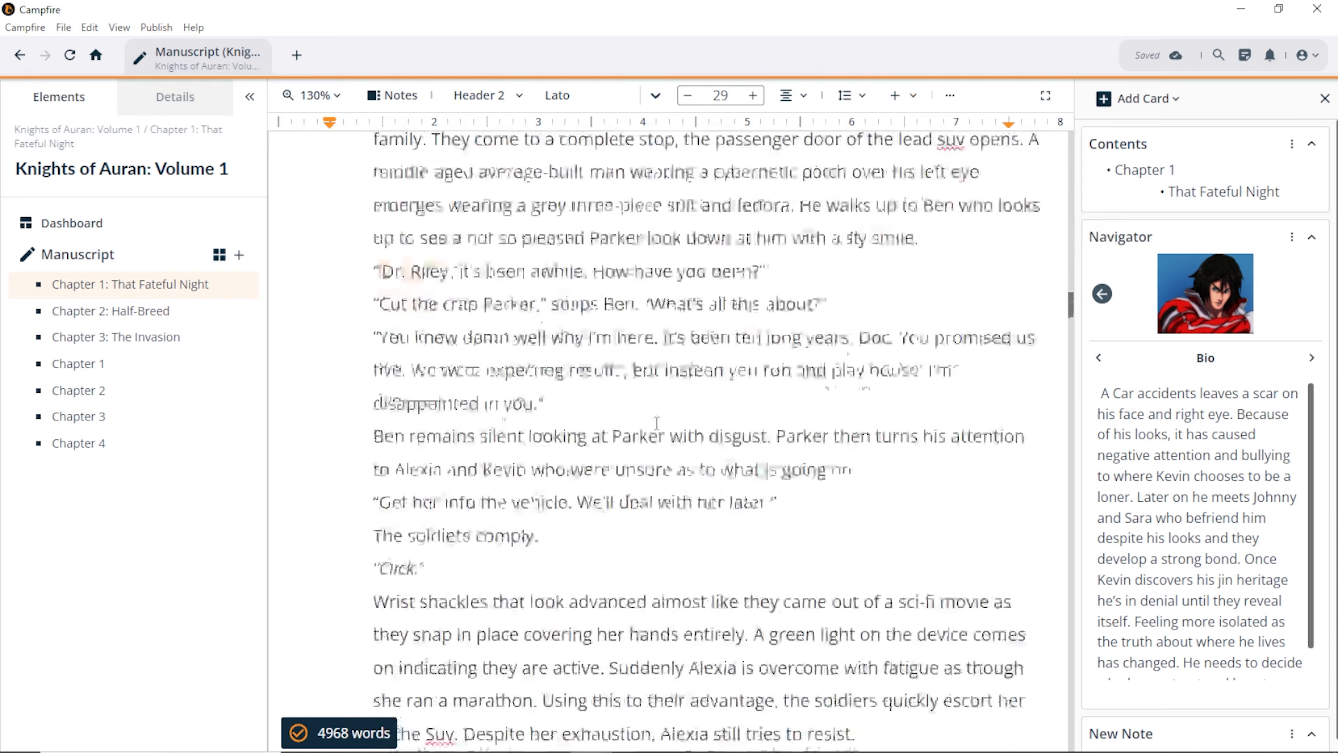
scroll(656, 428, "down", 20)
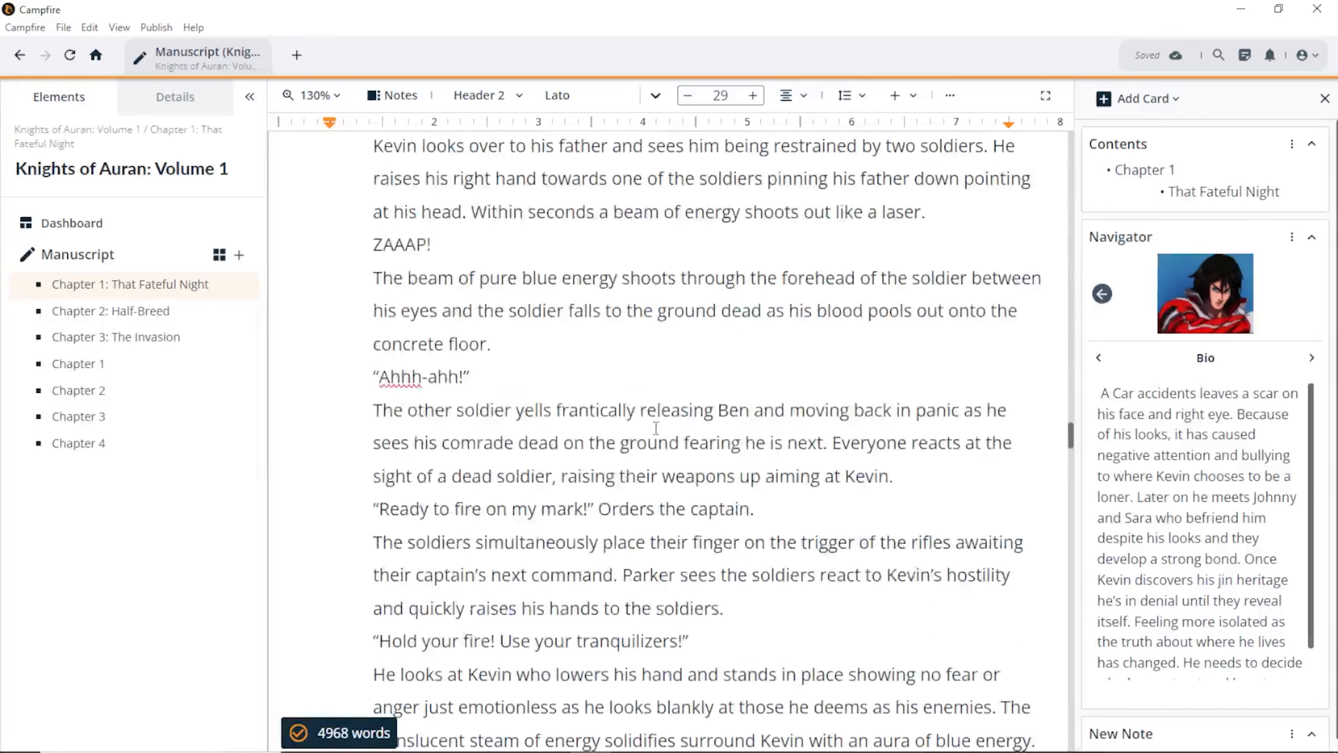
scroll(653, 430, "down", 20)
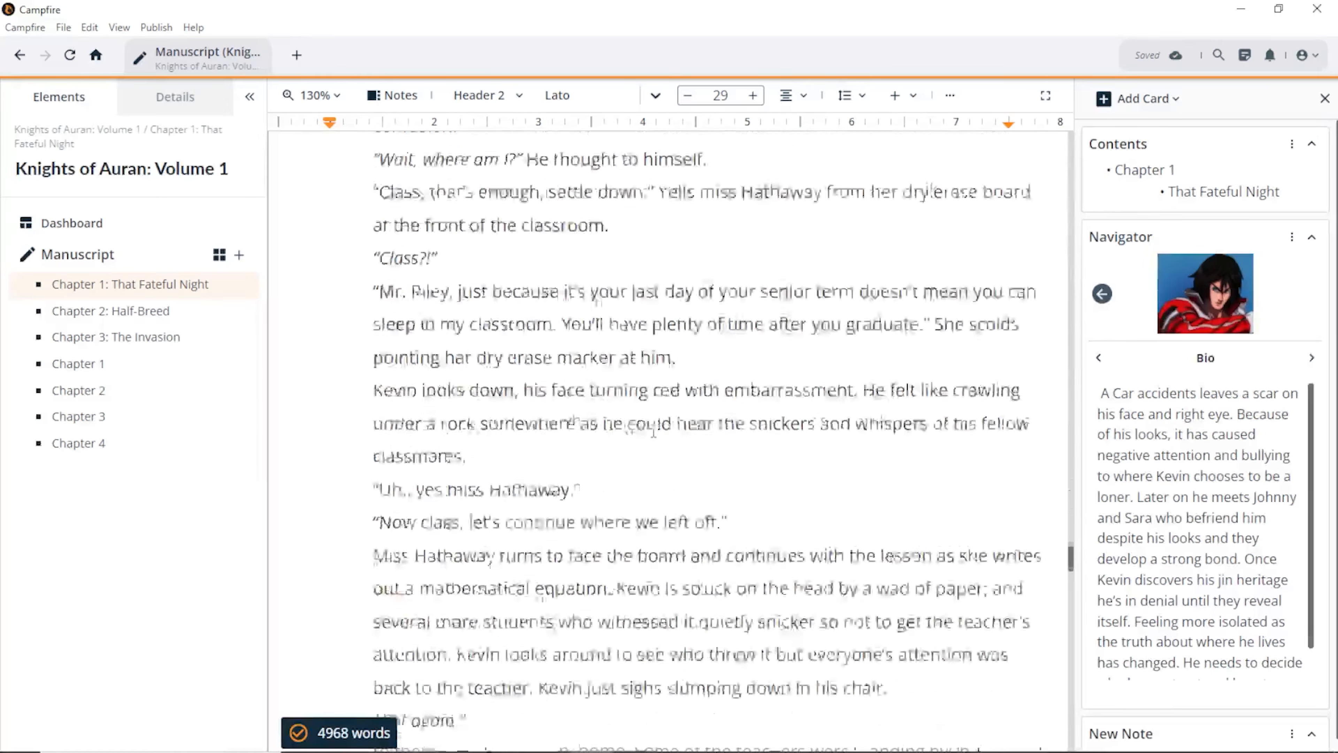
scroll(653, 430, "up", 5)
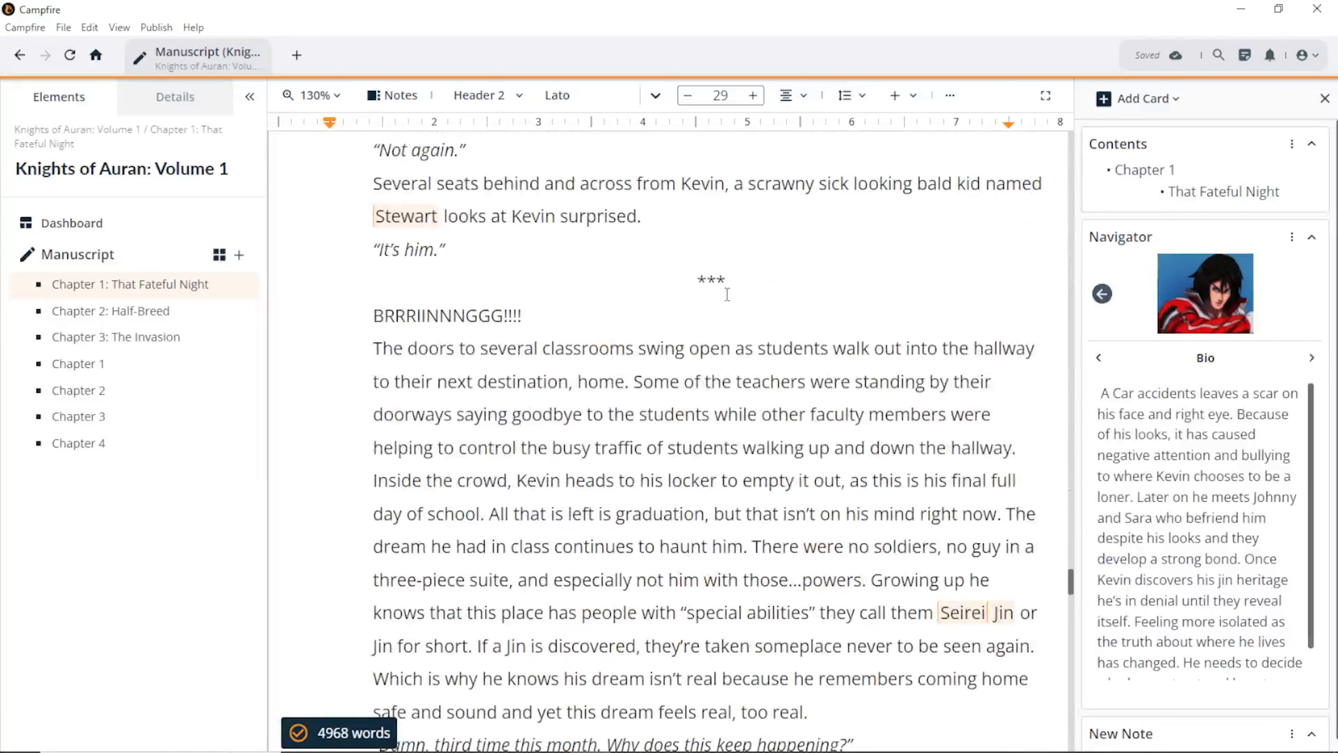
Step: Replace the *** scene break with a horizontal line above BRRRIINNNGGG!!!!
left_click_drag(732, 273, 688, 275)
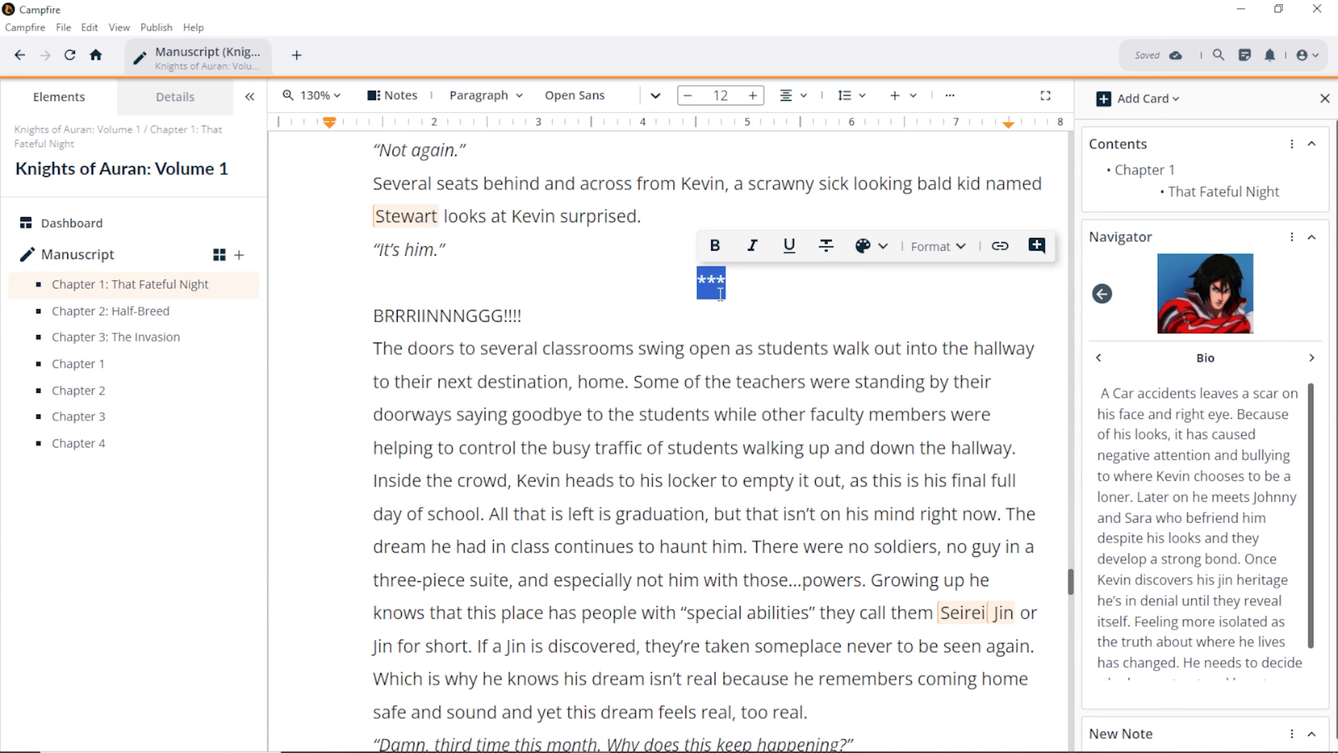
key("BackSpace")
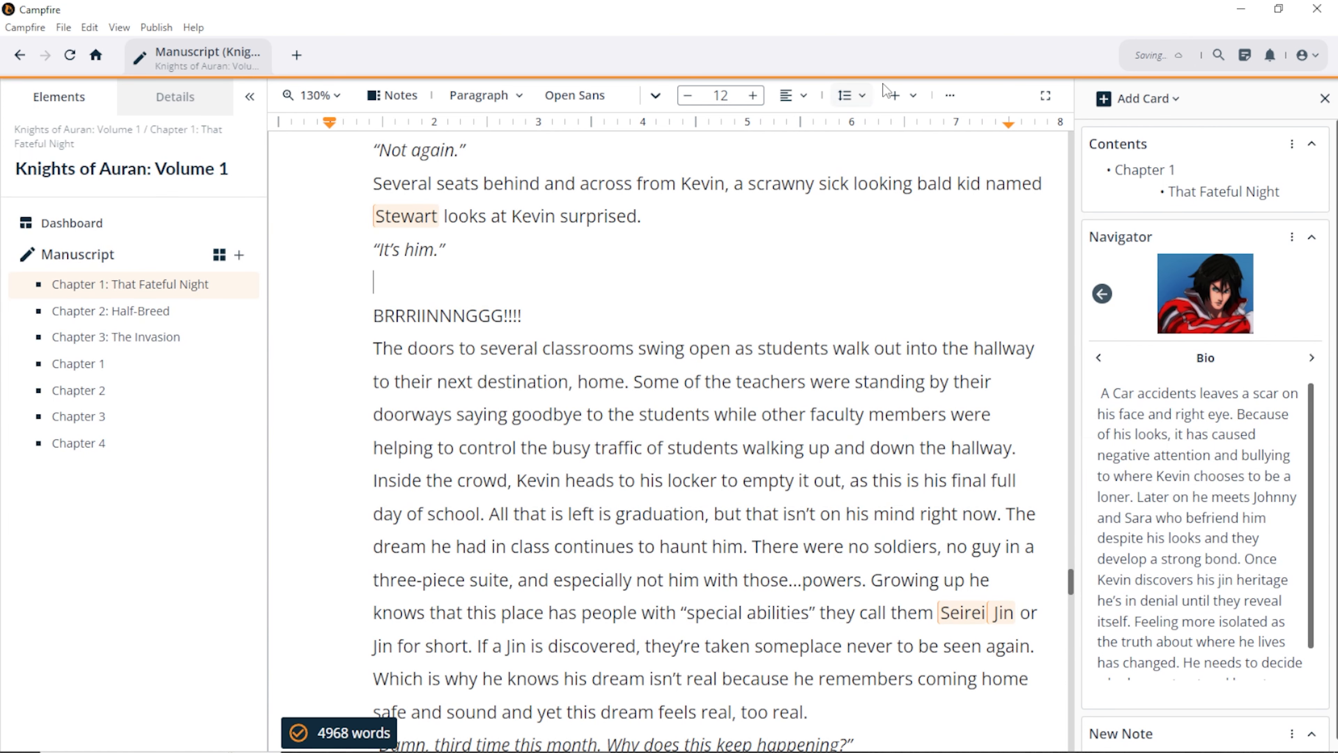
left_click(906, 99)
left_click(910, 196)
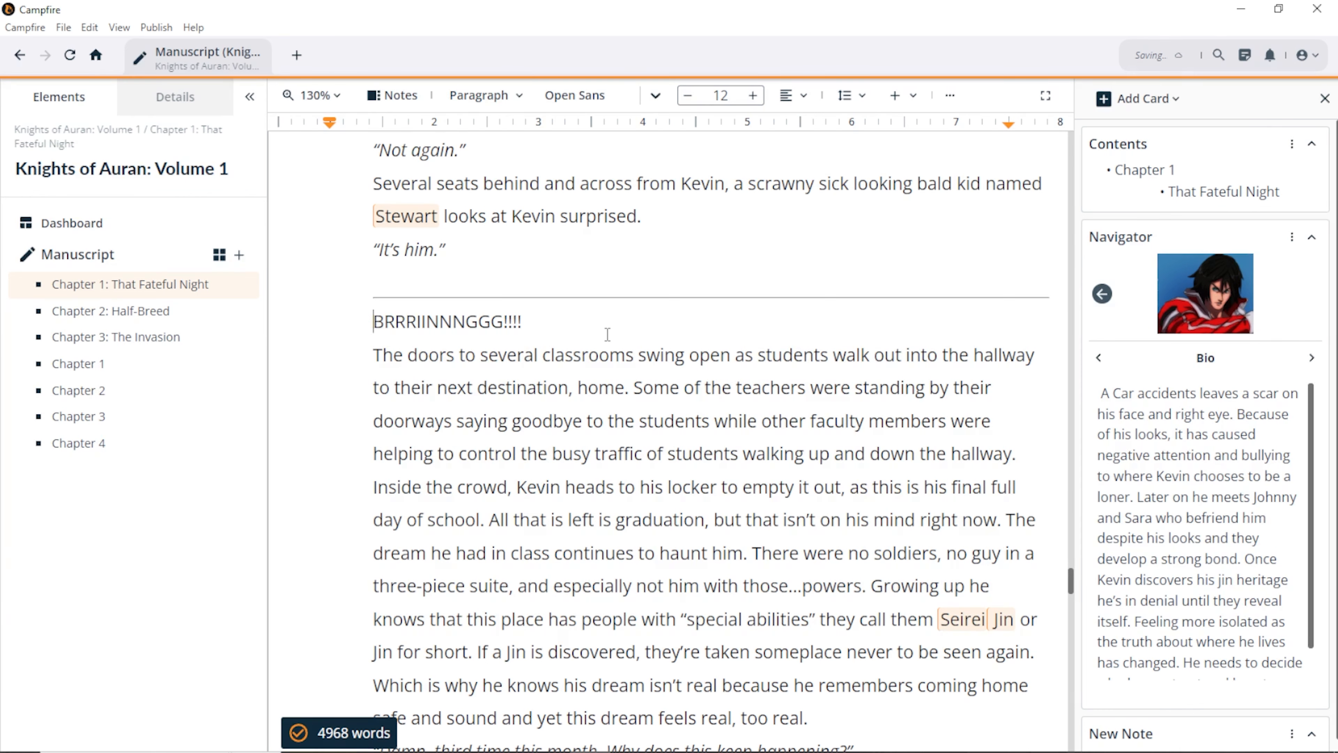
key("Return")
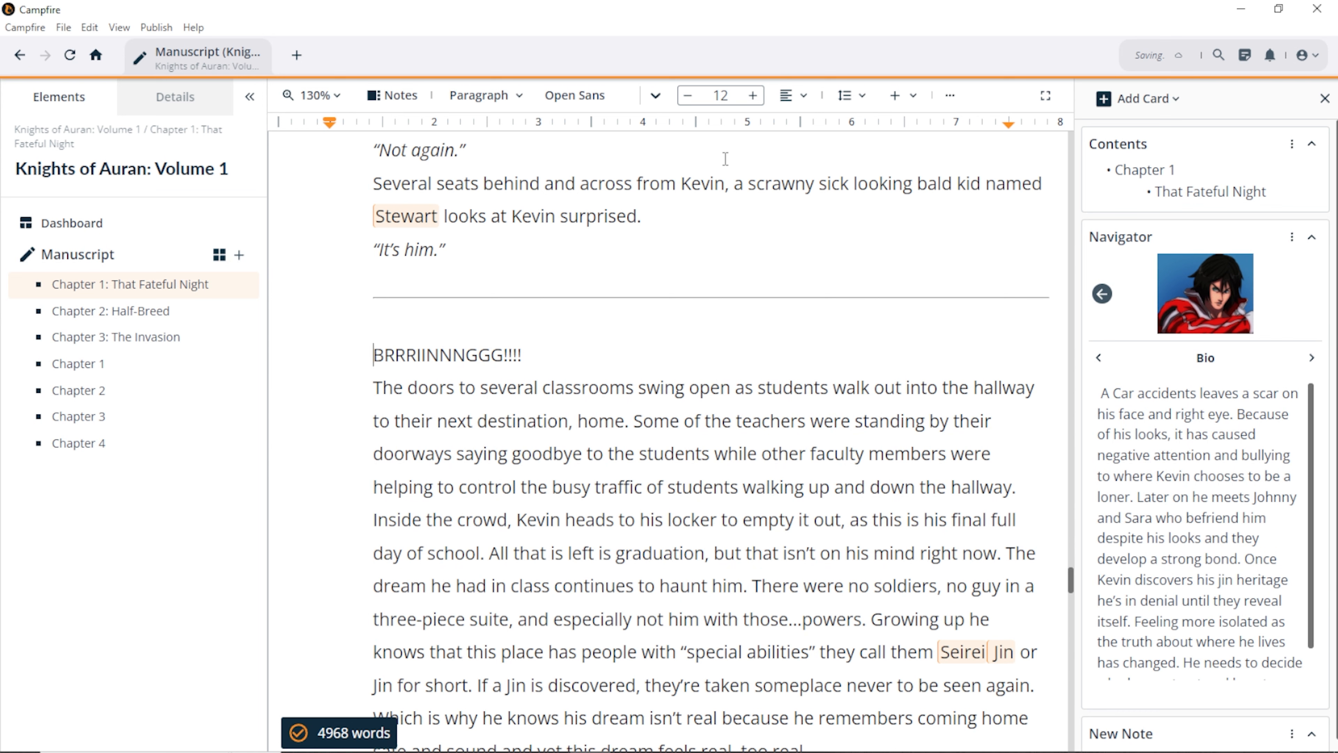
Step: Remove the horizontal rule and the blank line below it
left_click(845, 98)
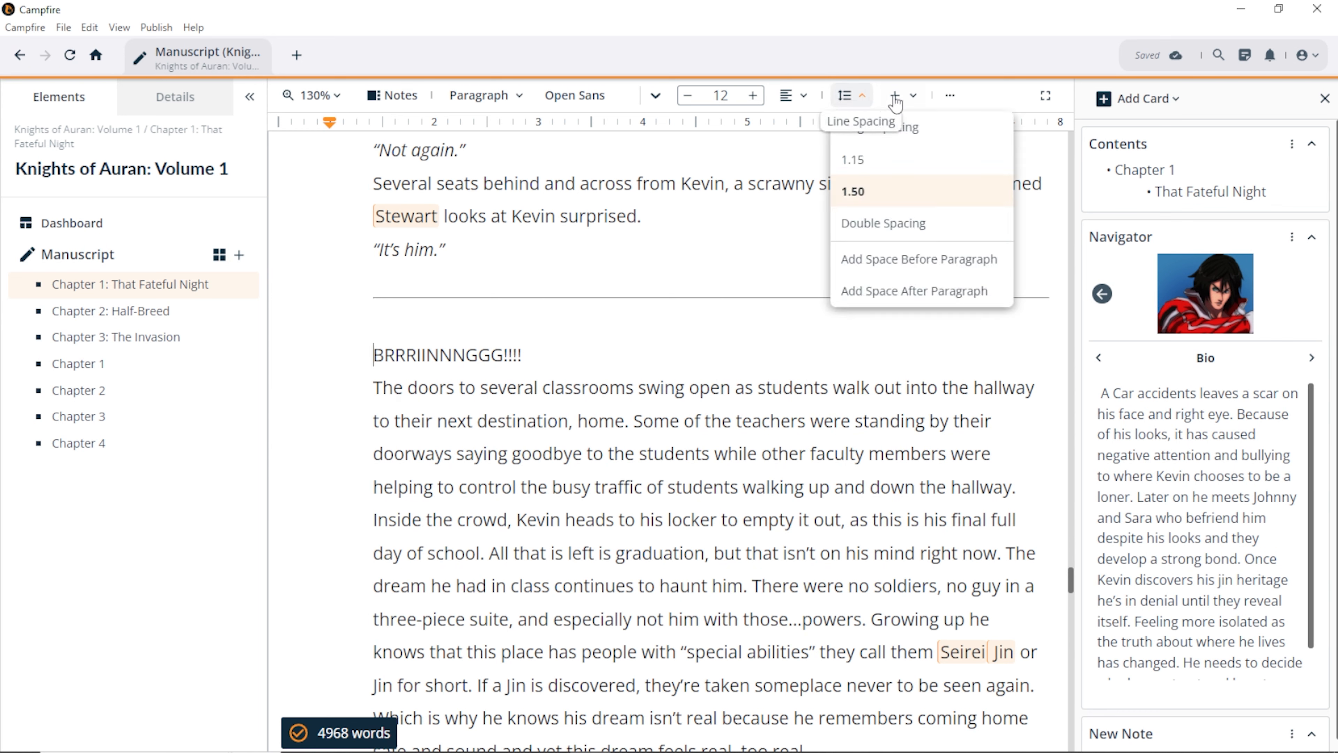
left_click(913, 97)
left_click(958, 99)
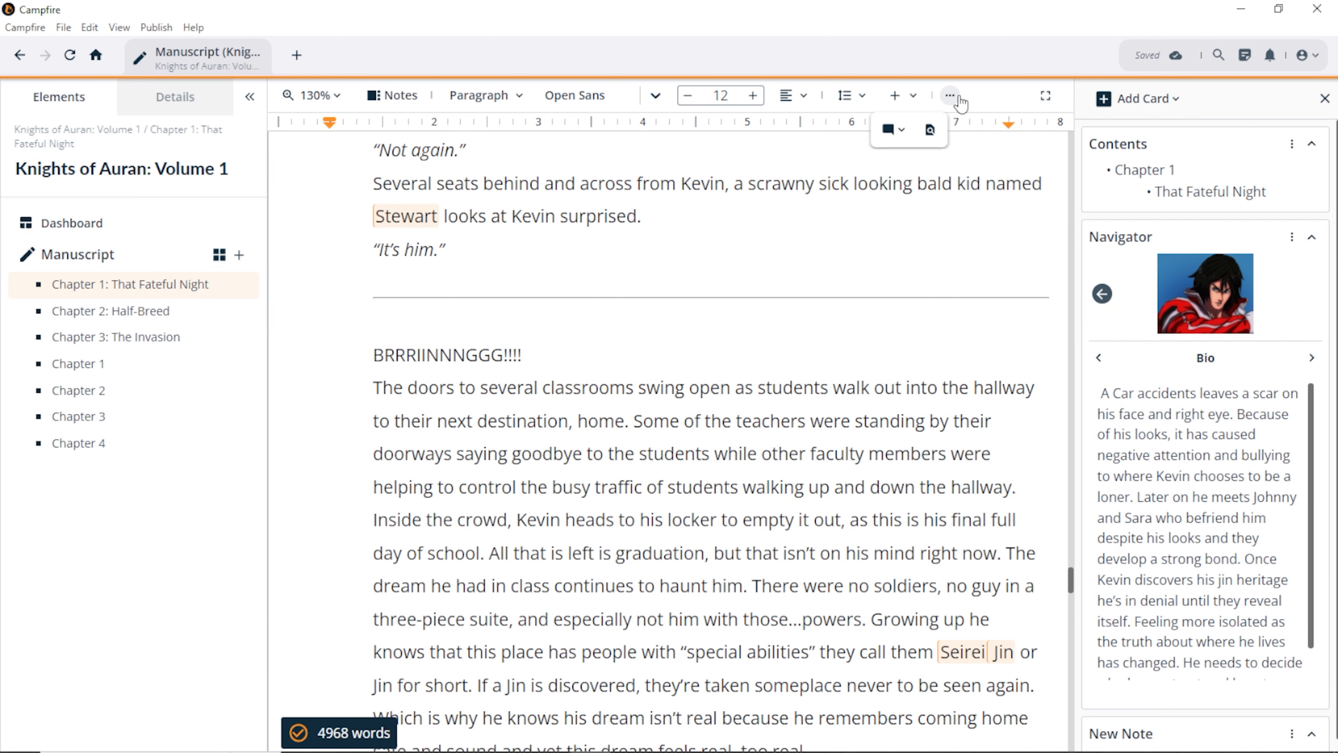
left_click(958, 100)
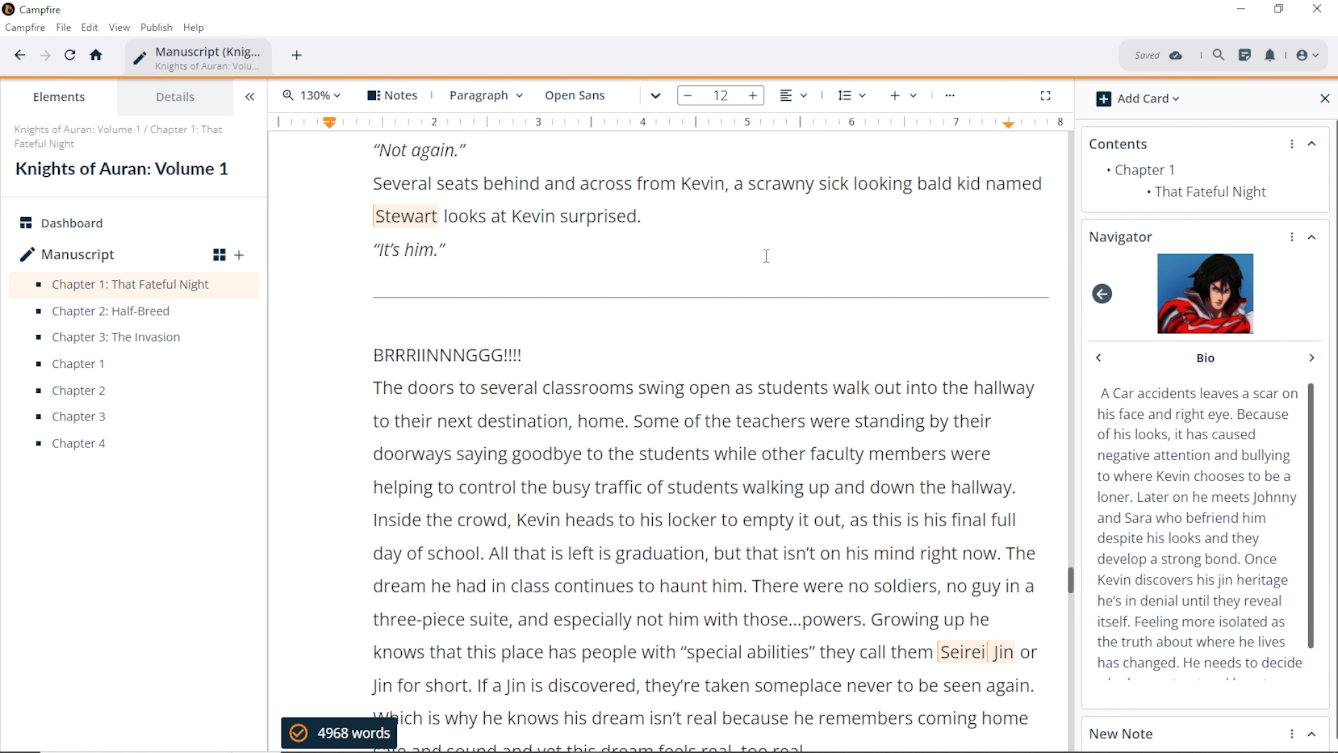
key("BackSpace")
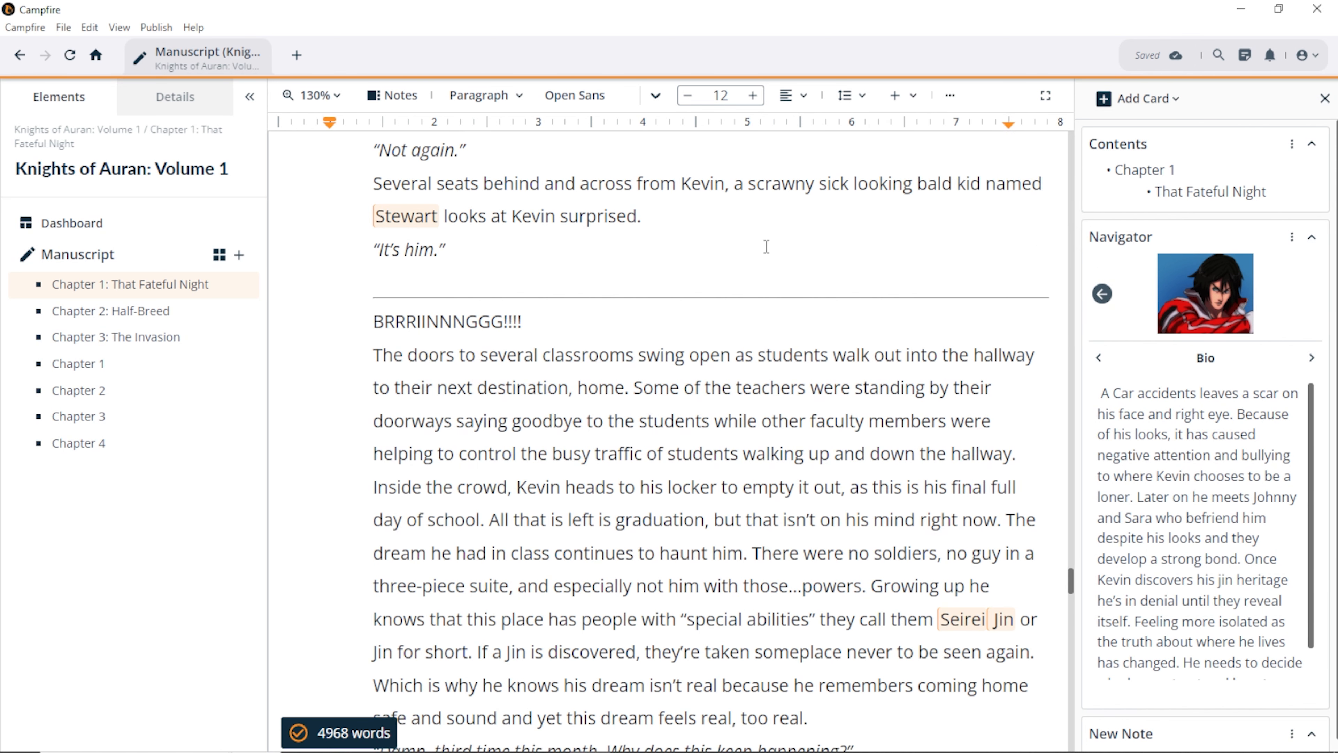
key("BackSpace")
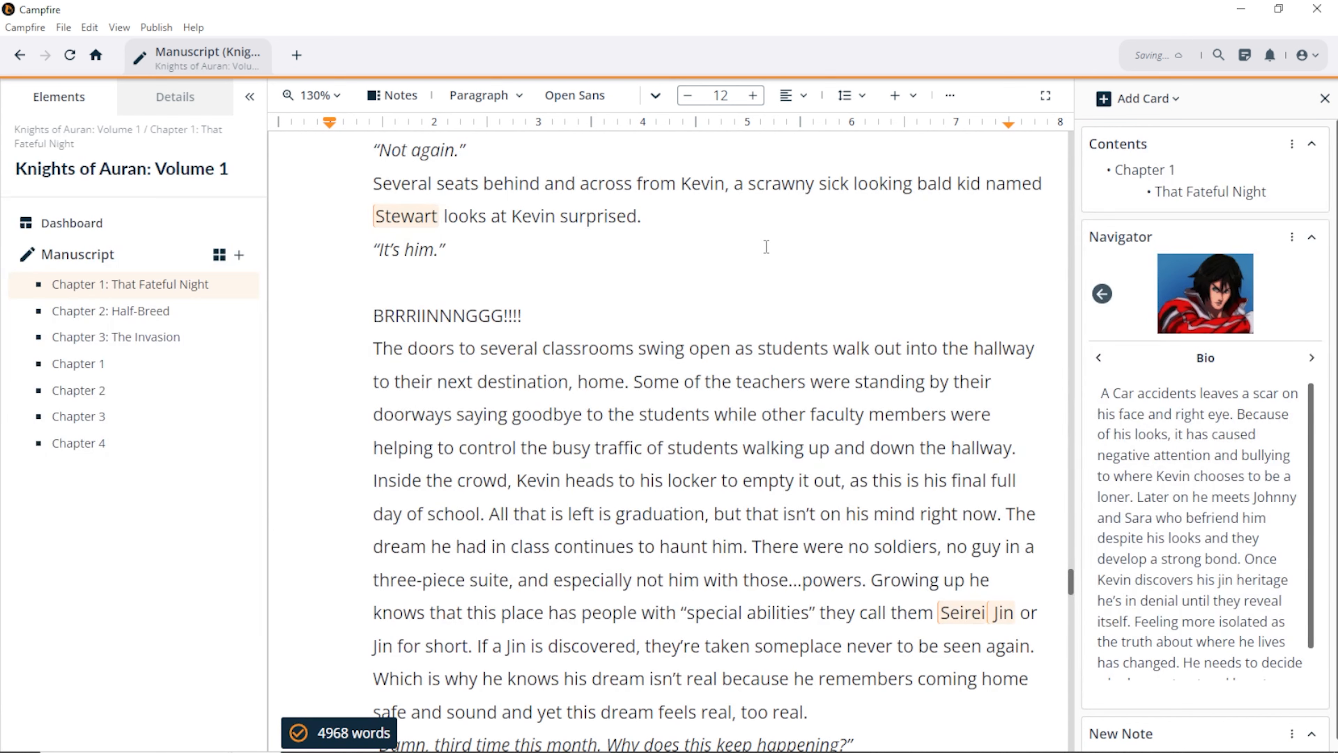
Step: Retype the *** scene break, attach a comment to 'Kevin heads to his locker', and collapse the Navigator
type("***")
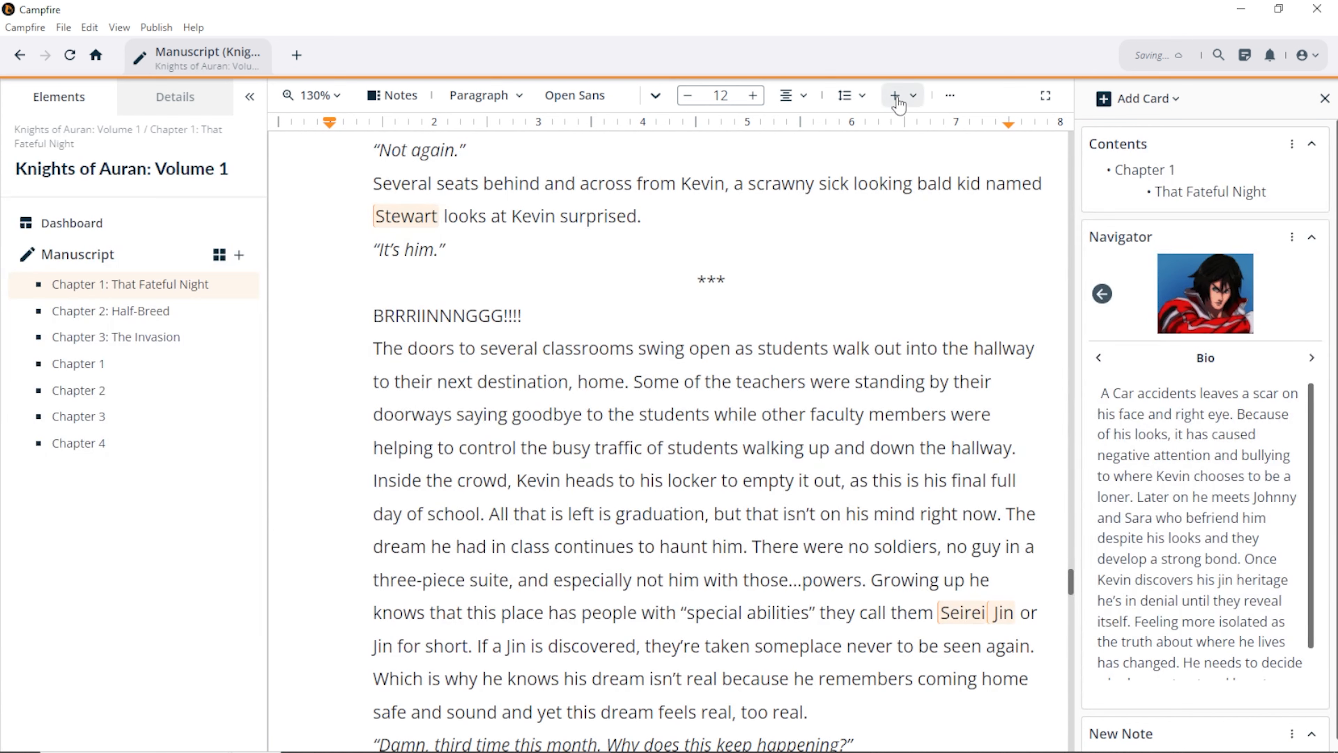
left_click(898, 98)
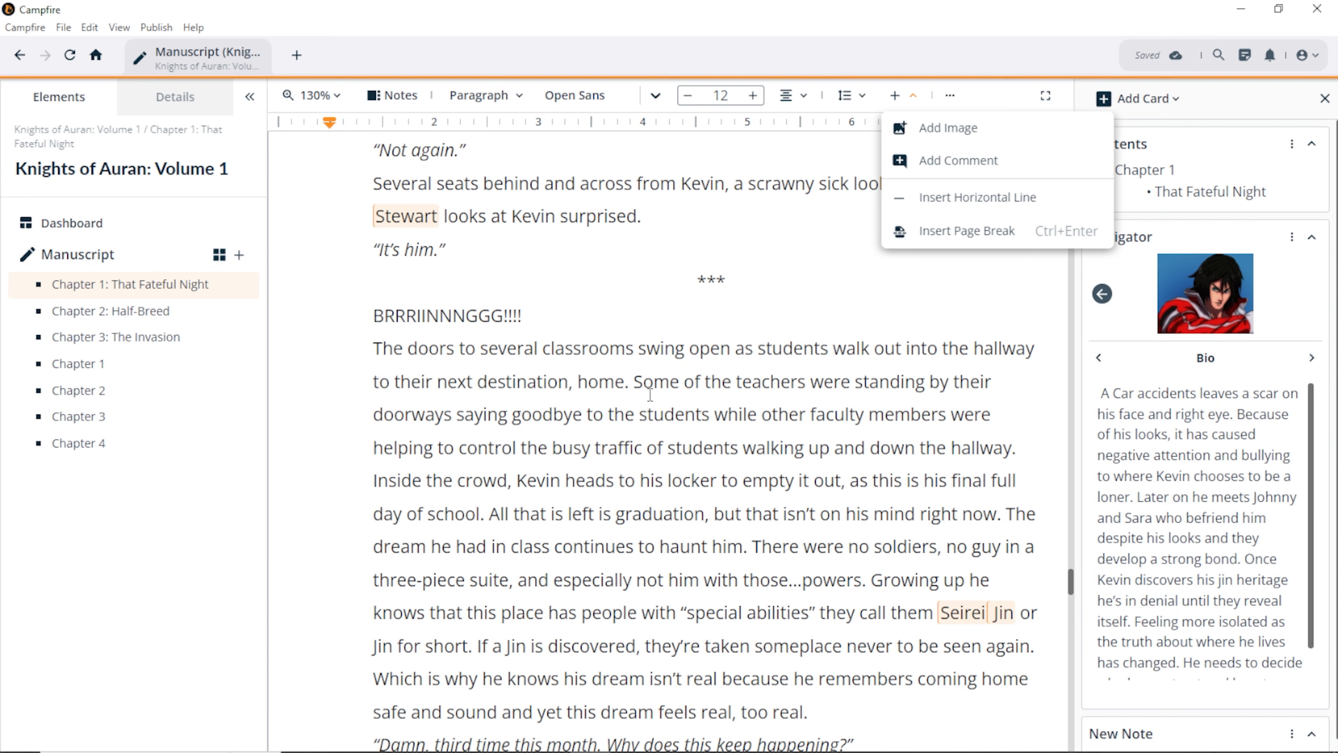
left_click_drag(517, 481, 720, 484)
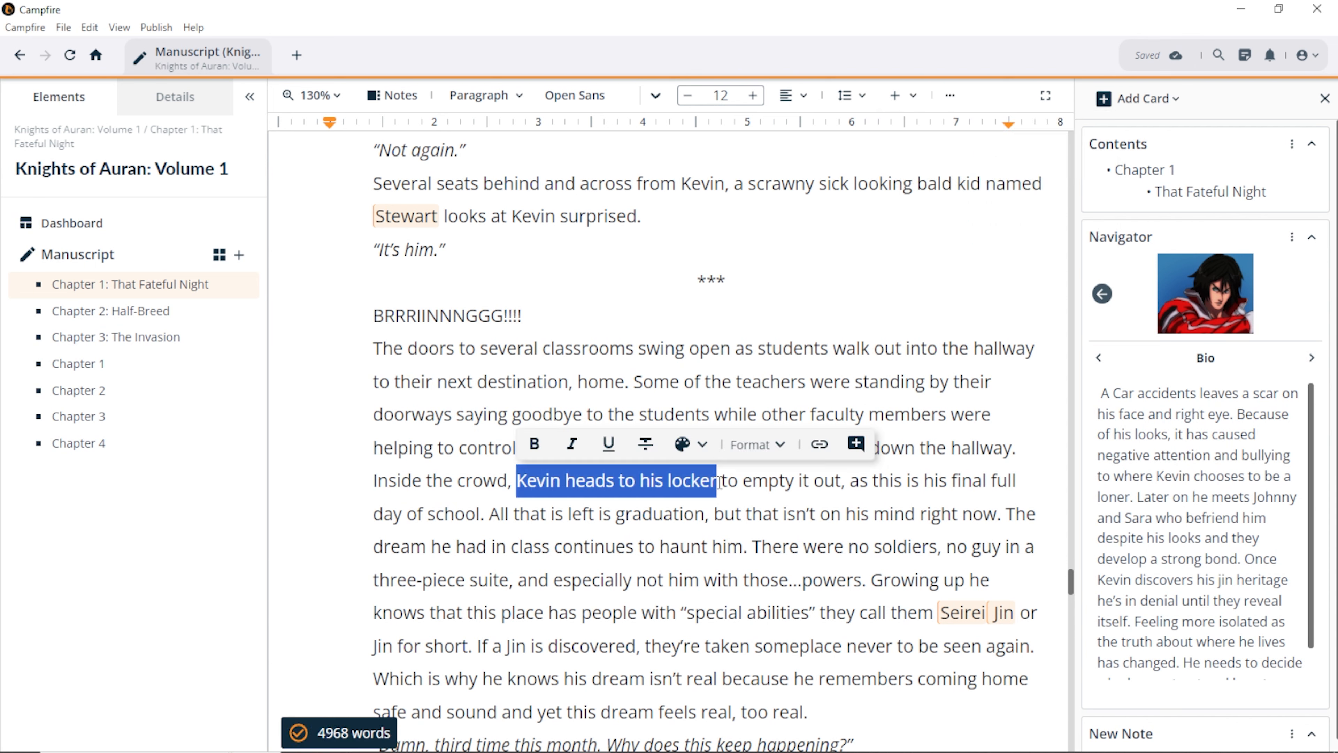
left_click(856, 446)
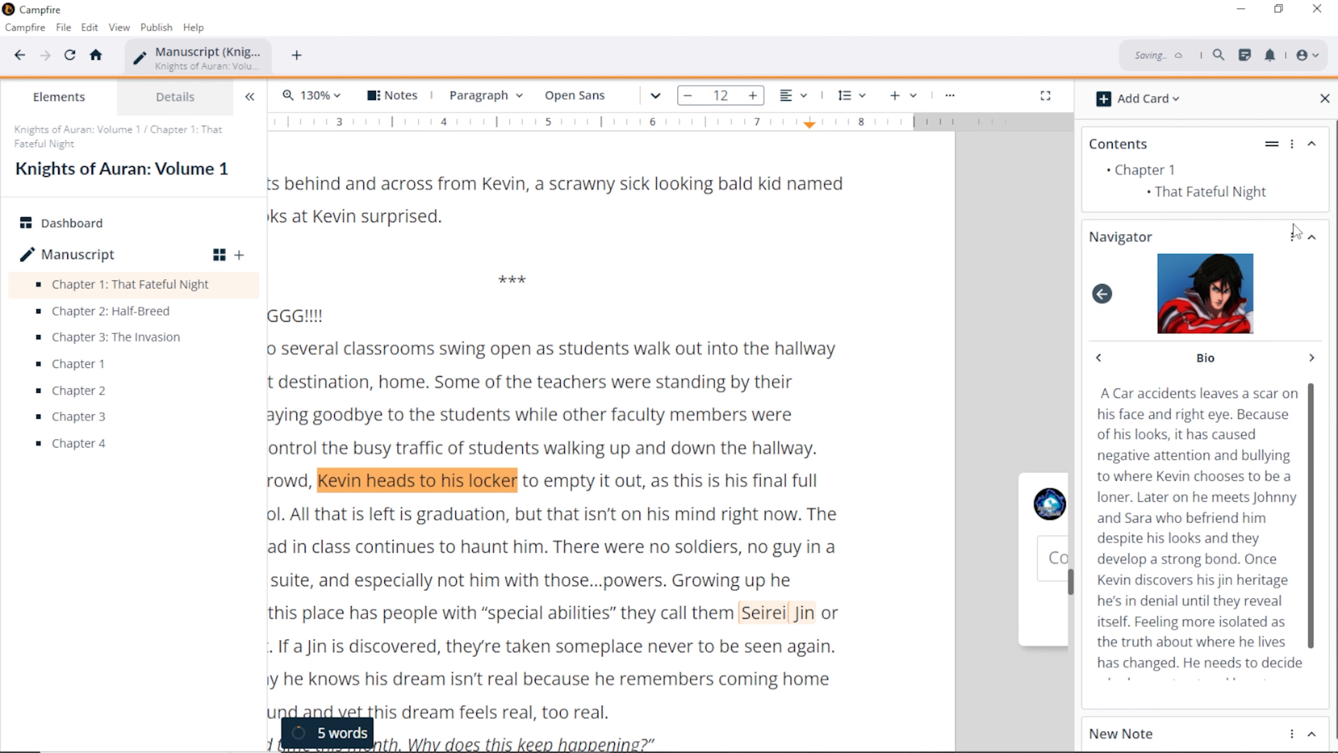
left_click(1311, 238)
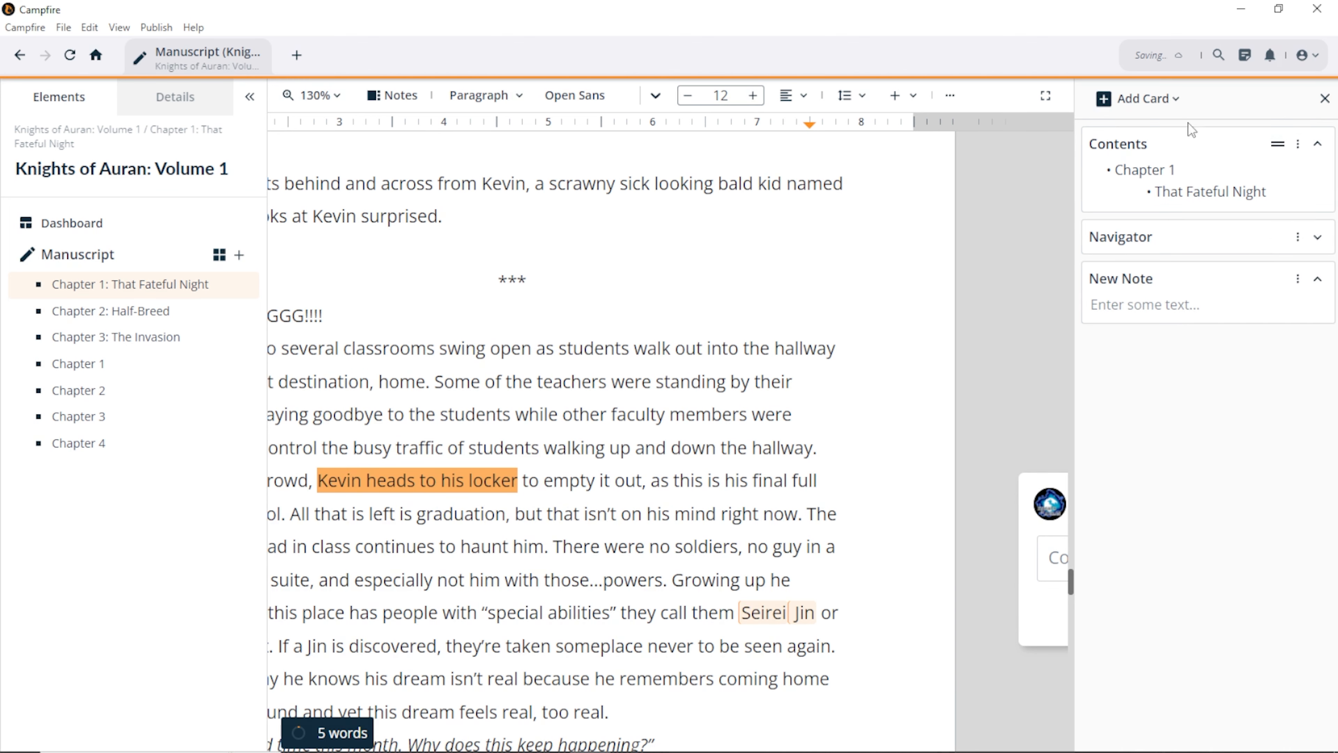
Step: In fullscreen, write and post the comment 'Kevin walks to his locker'
left_click(1046, 96)
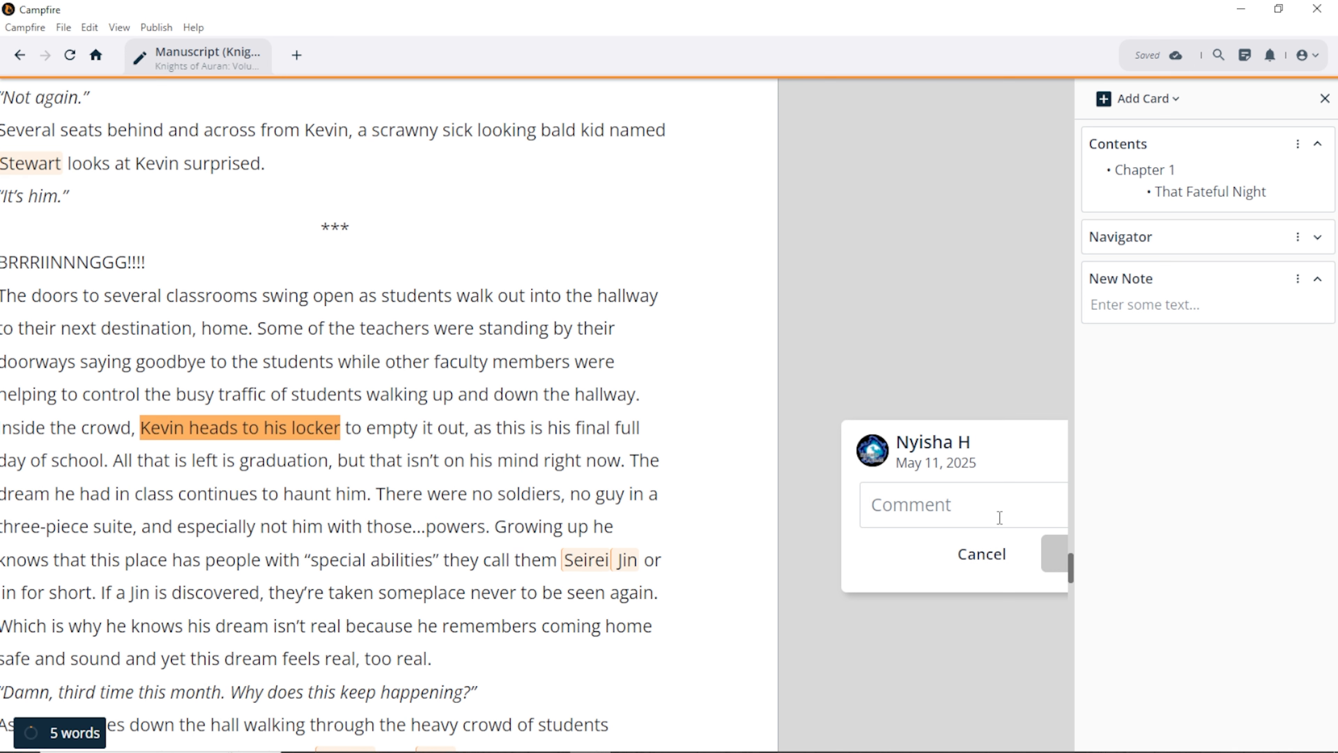
type("Kevin")
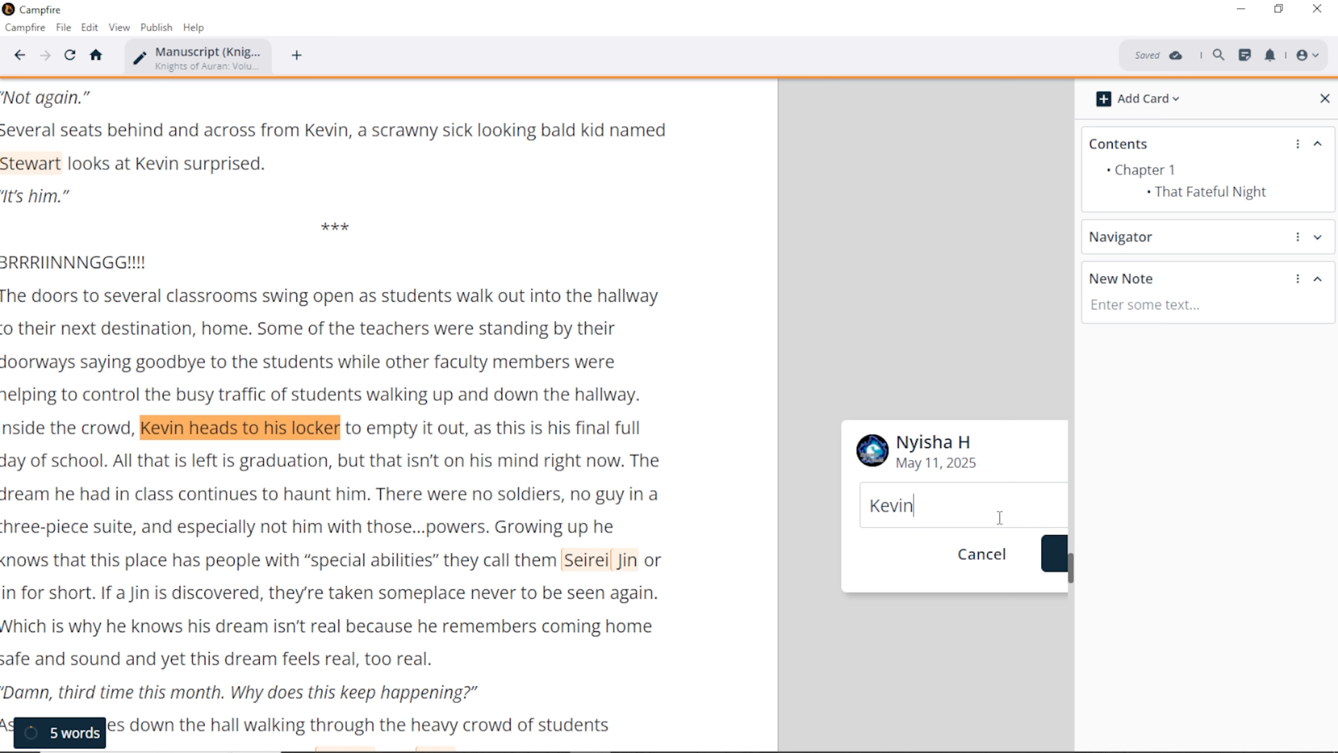
type(" walks to his ol")
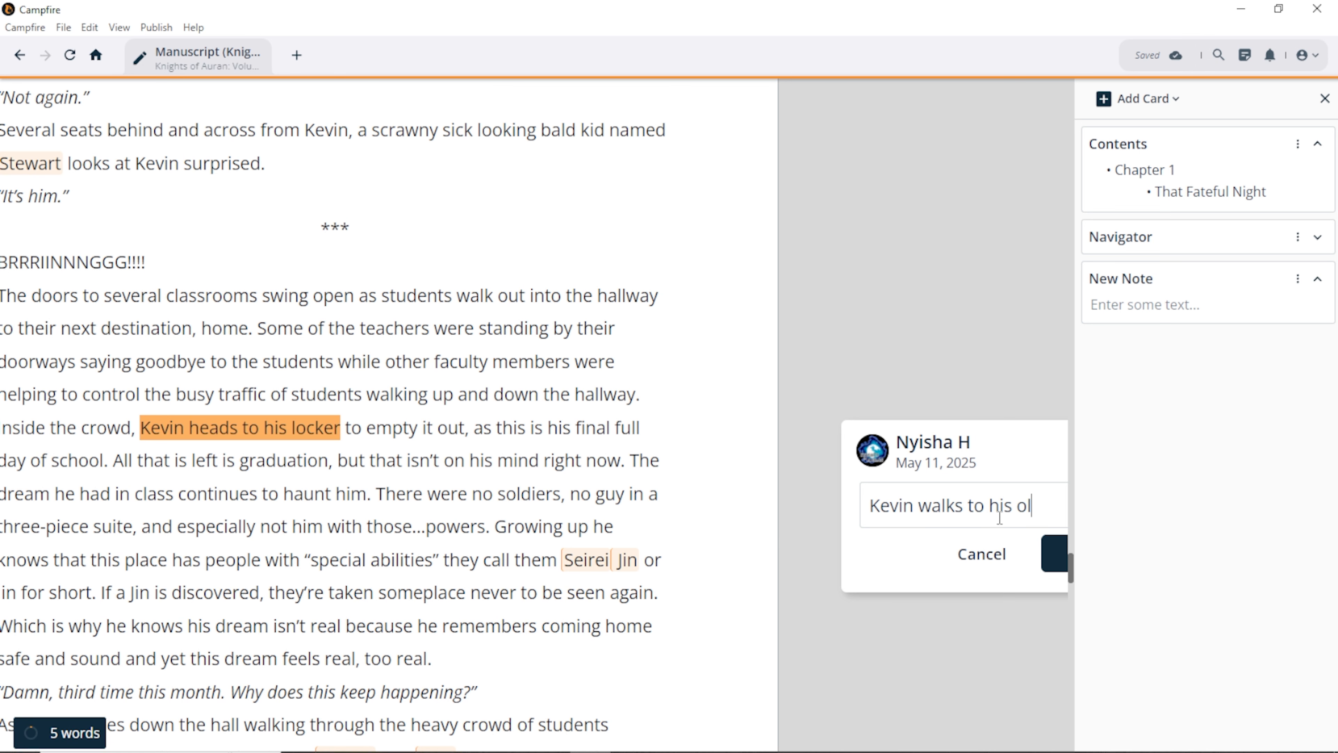
key("BackSpace")
key("BackSpace")
type("locker")
left_click(1055, 553)
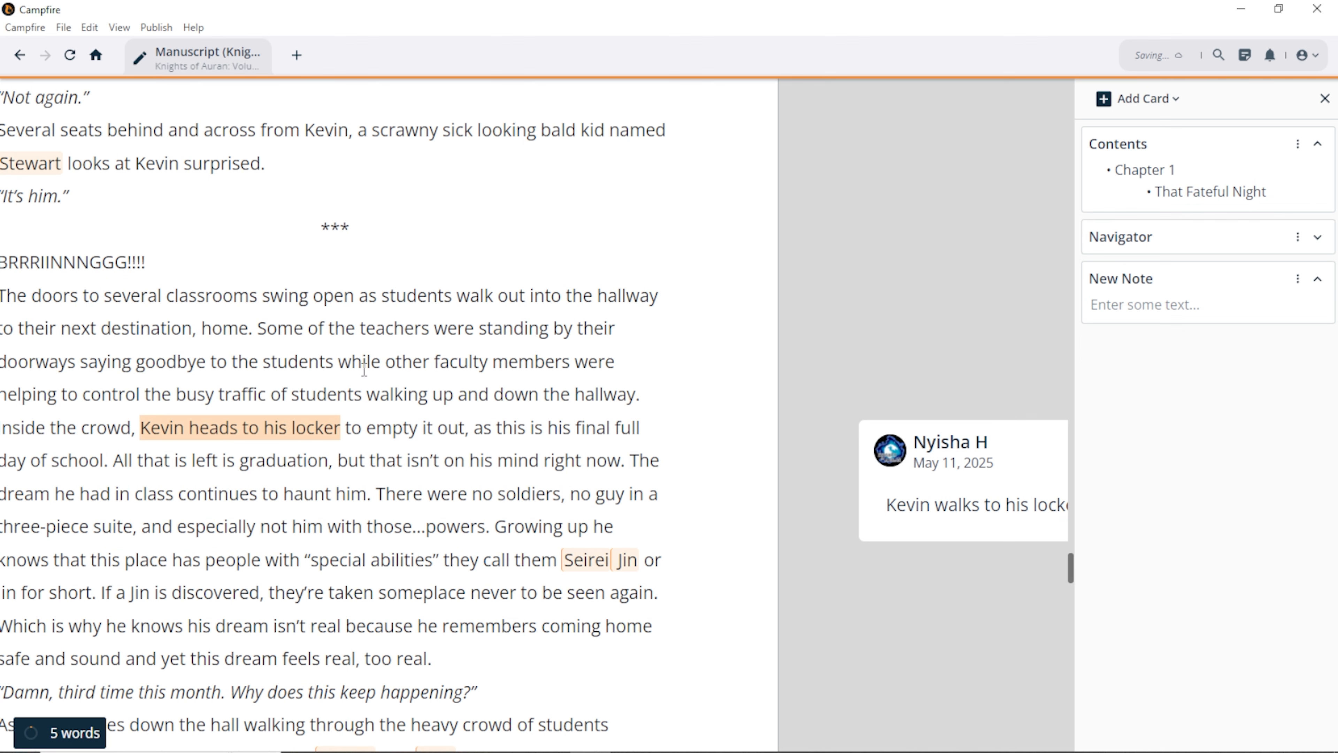
Step: Close the notes panel and mark the comment as resolved
left_click(1324, 99)
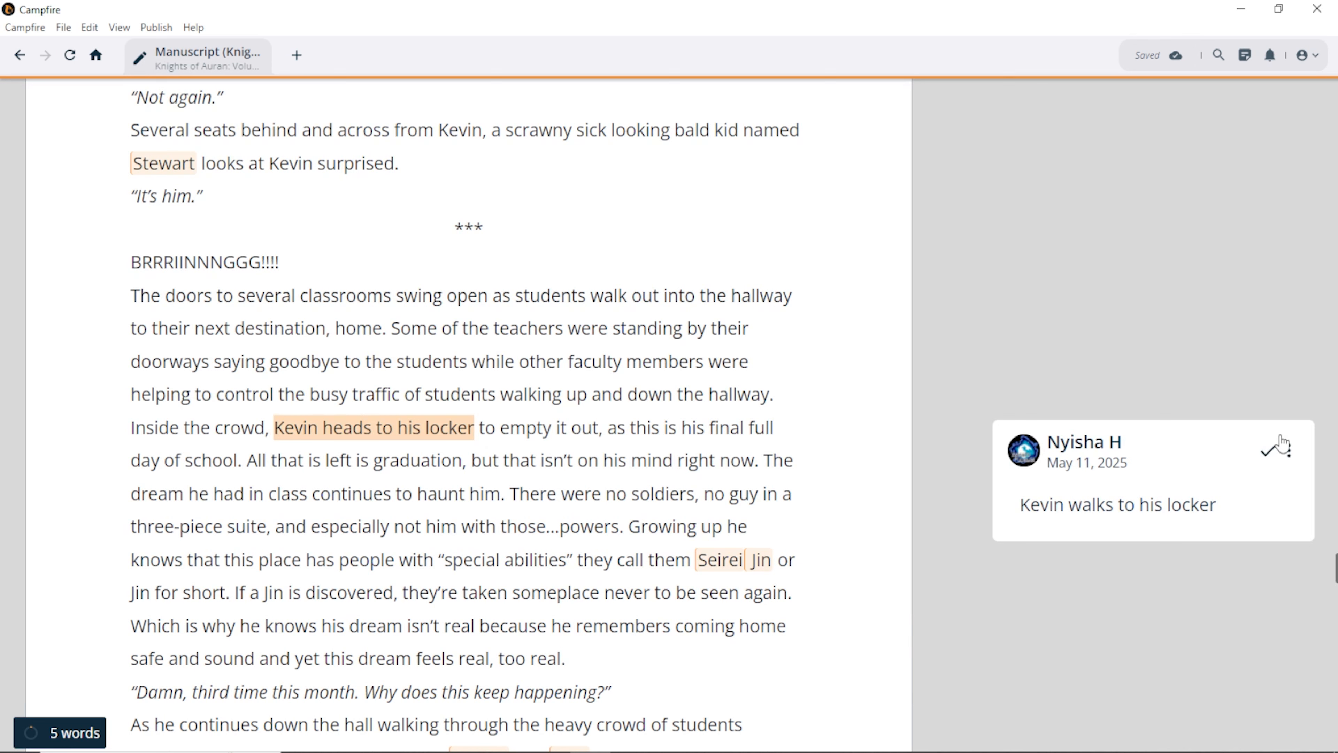
left_click(1267, 452)
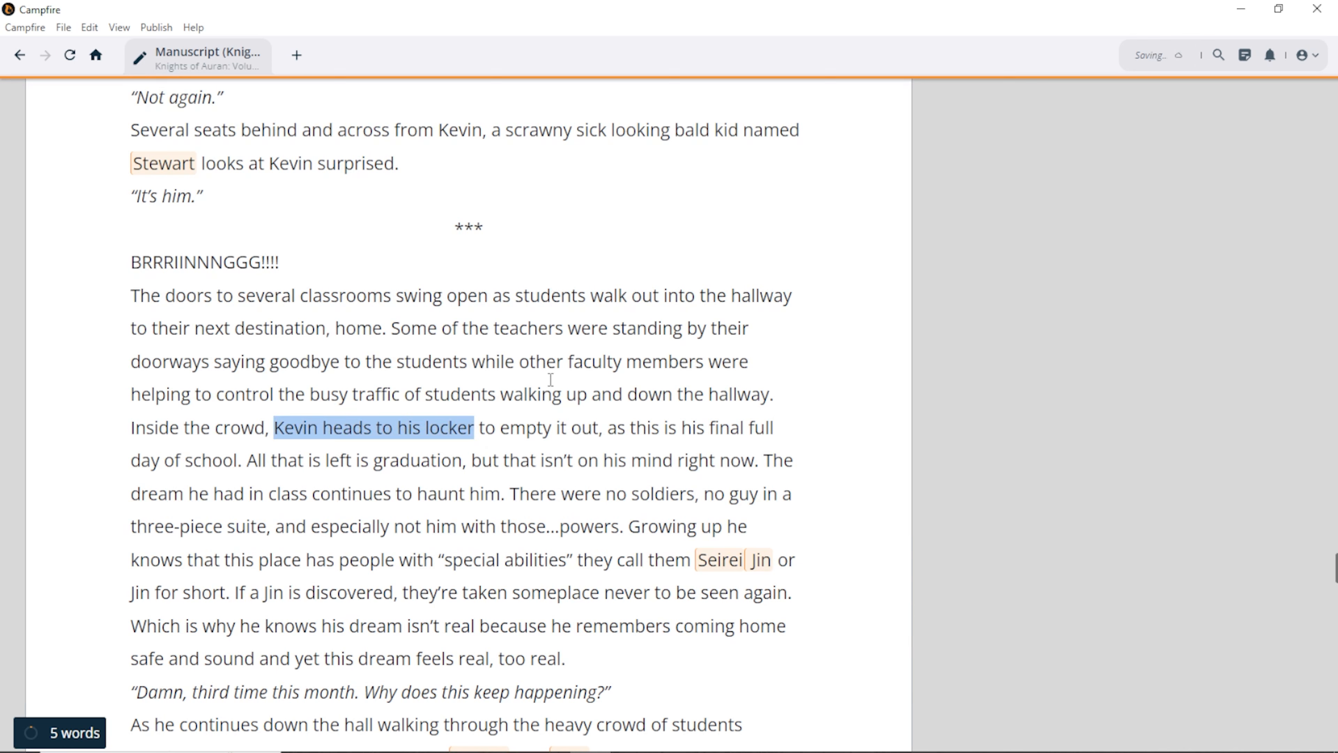
left_click(389, 445)
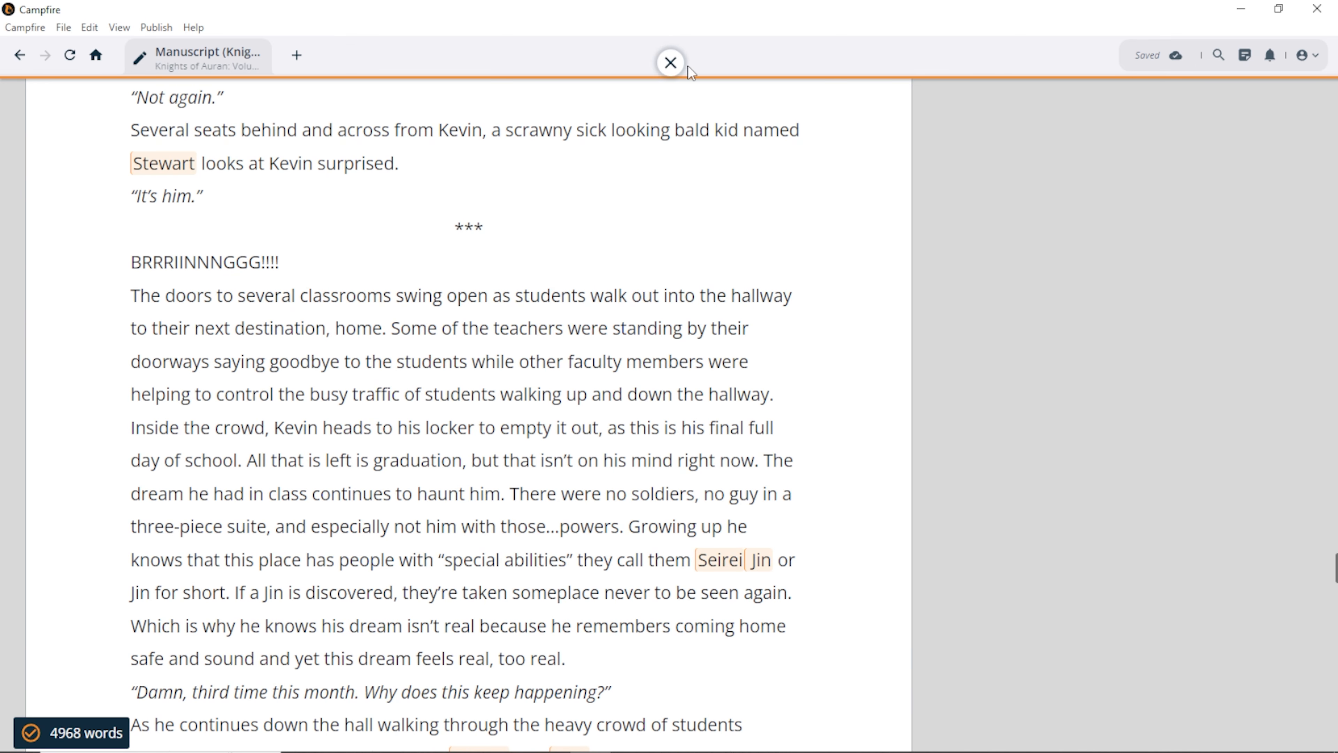
Step: Exit focus mode and show all comments in the side panel
left_click(674, 67)
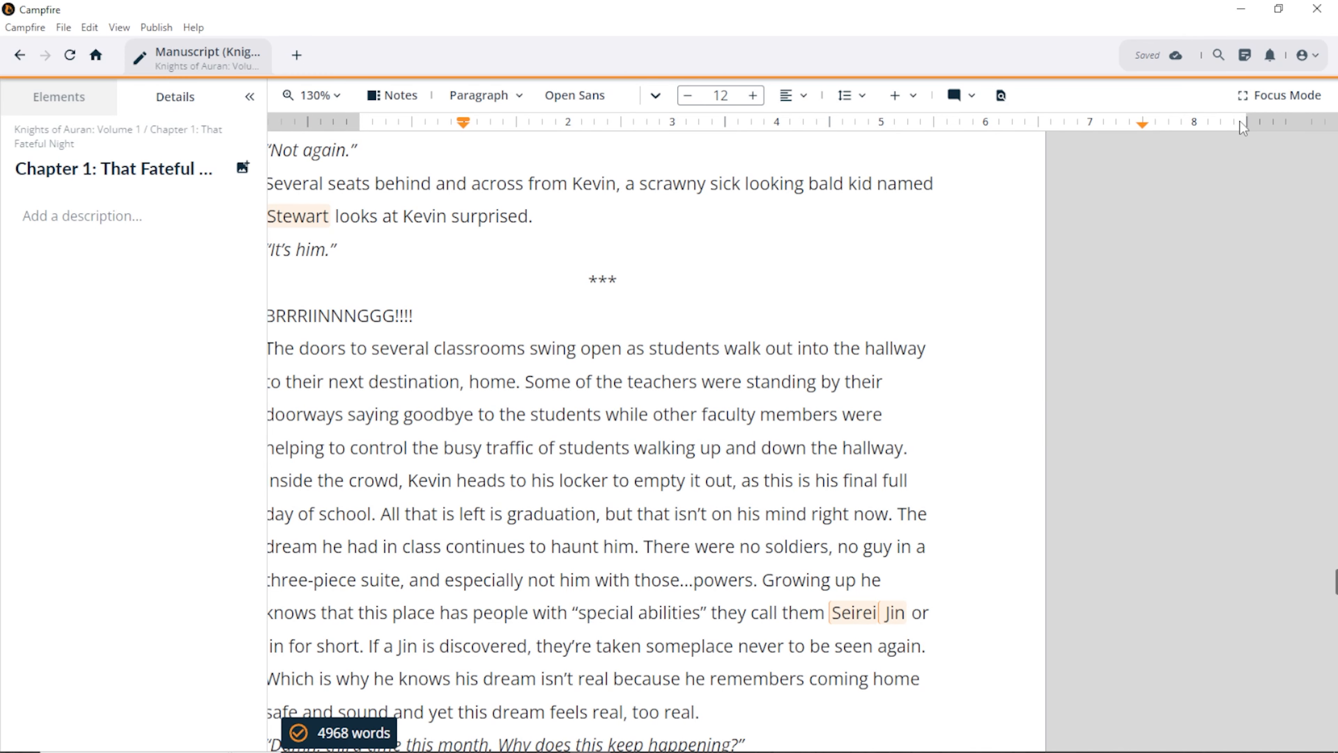
left_click(972, 95)
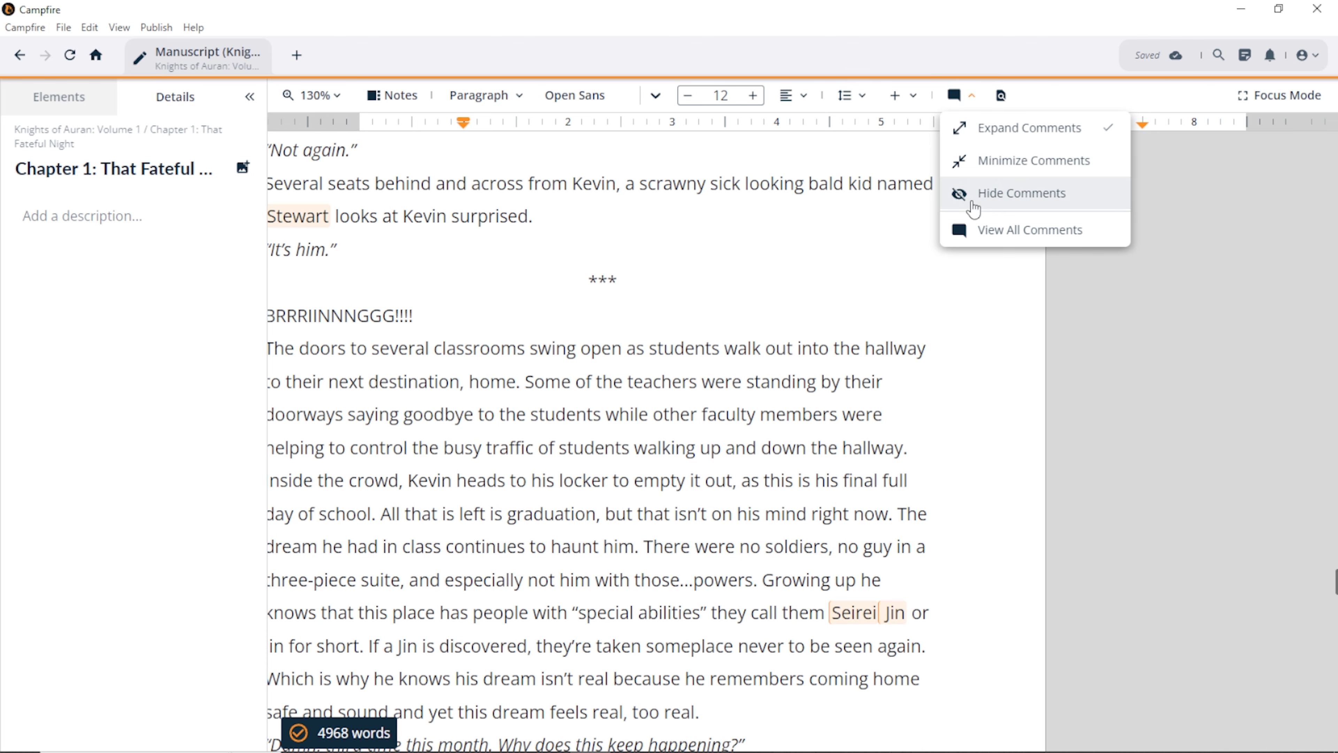
left_click(991, 236)
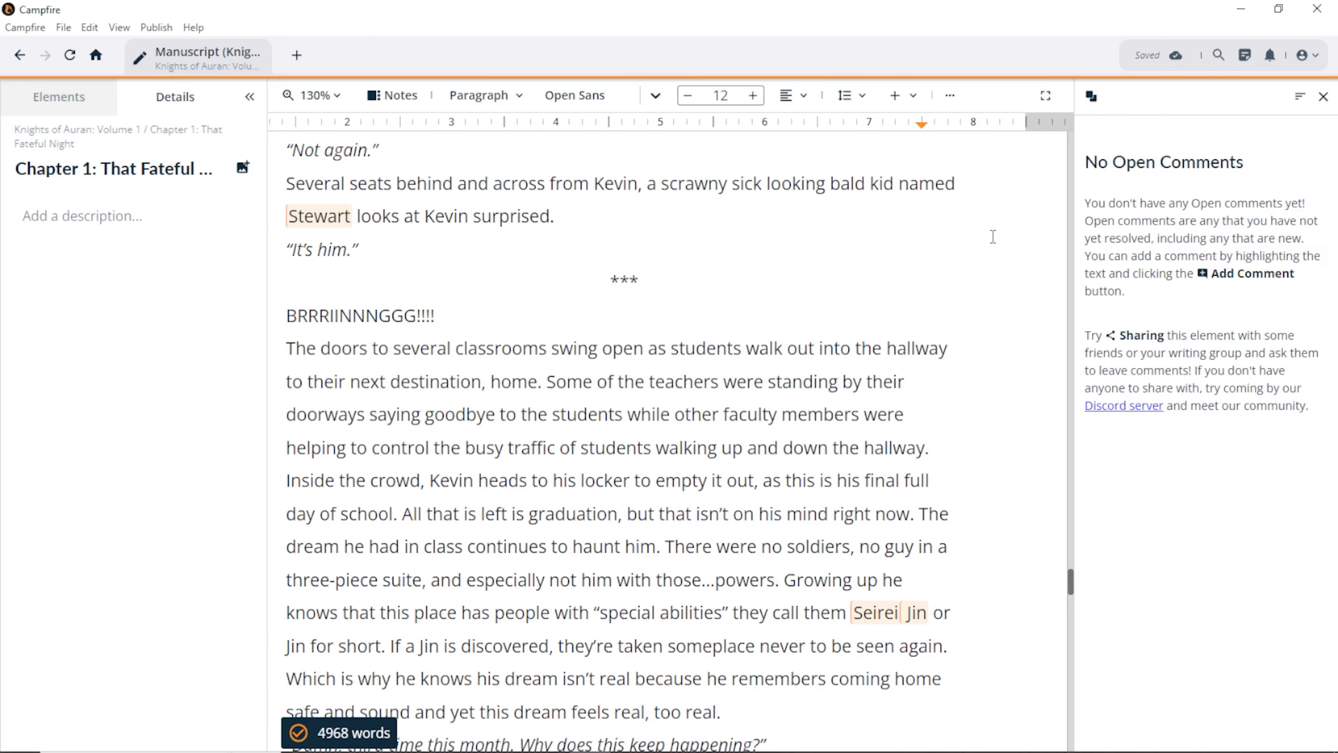
Step: Filter the comments by Resolved, Unread and Flagged, then back to all statuses
left_click(1301, 97)
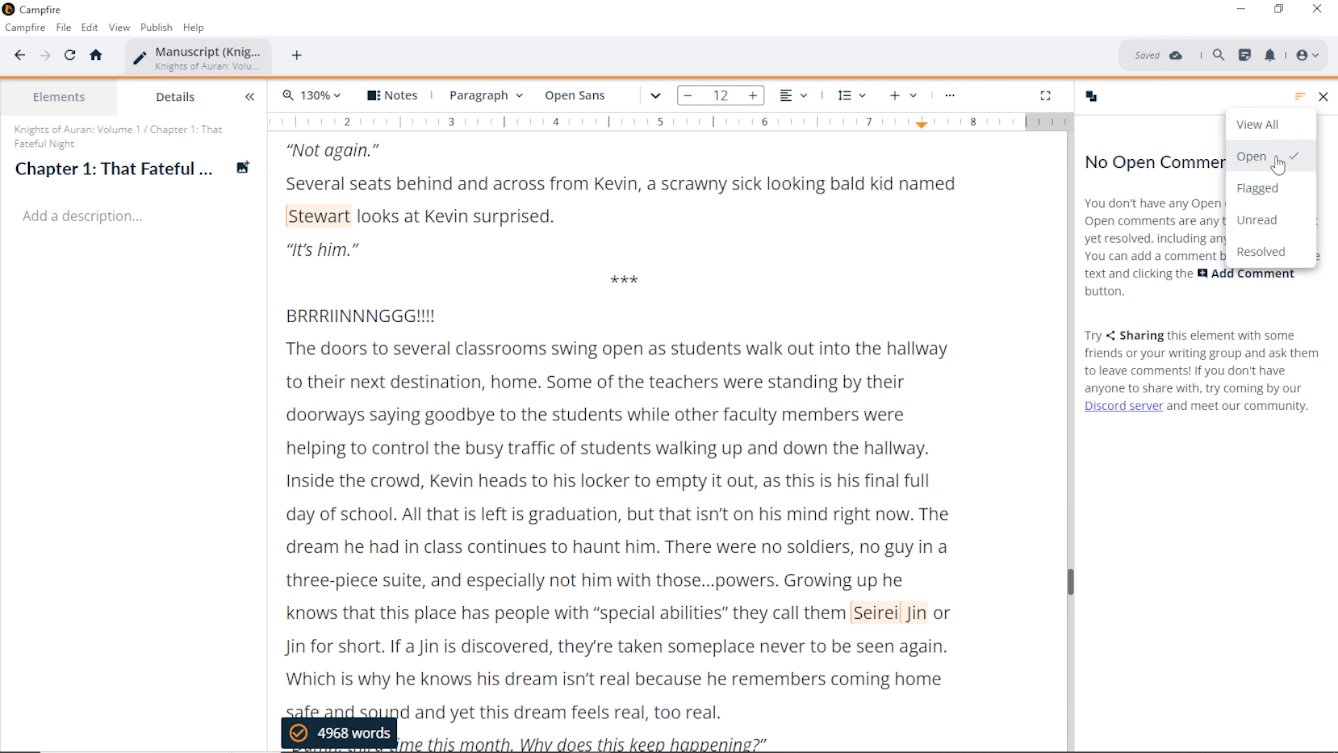
left_click(1259, 251)
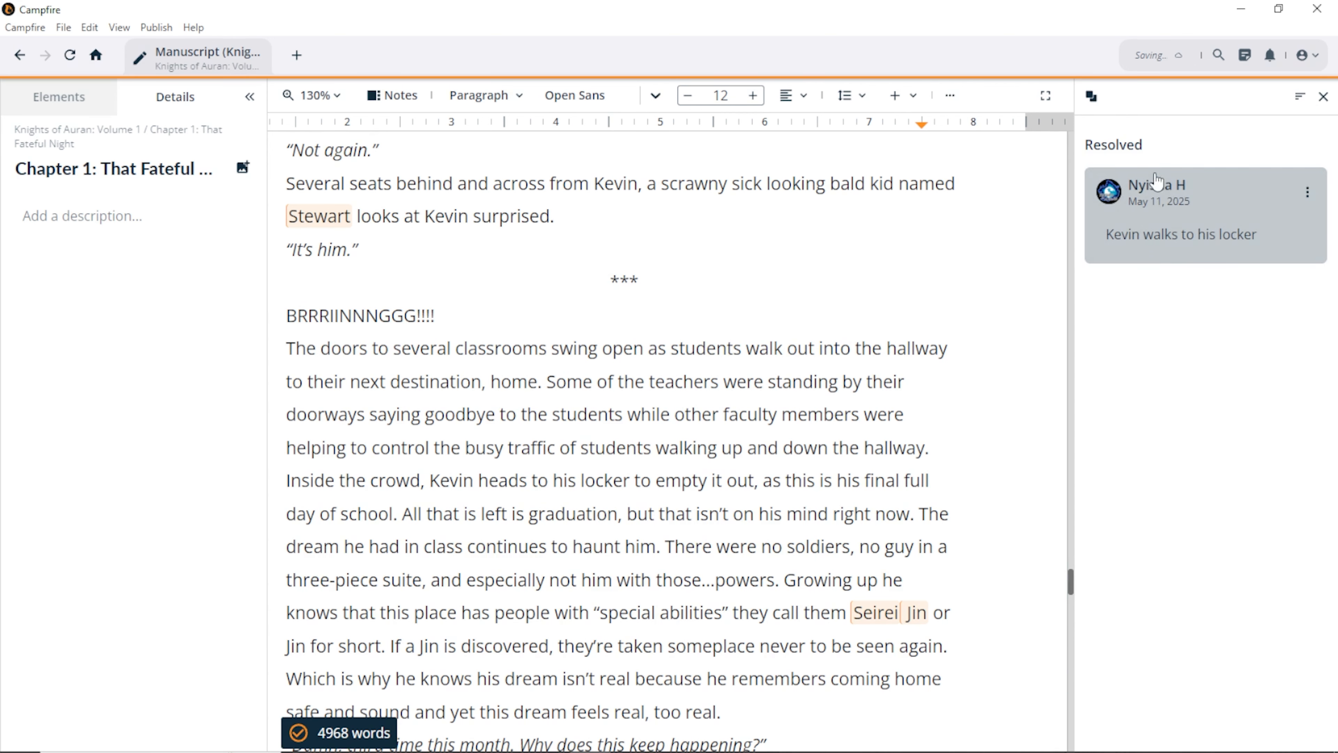
left_click(1300, 96)
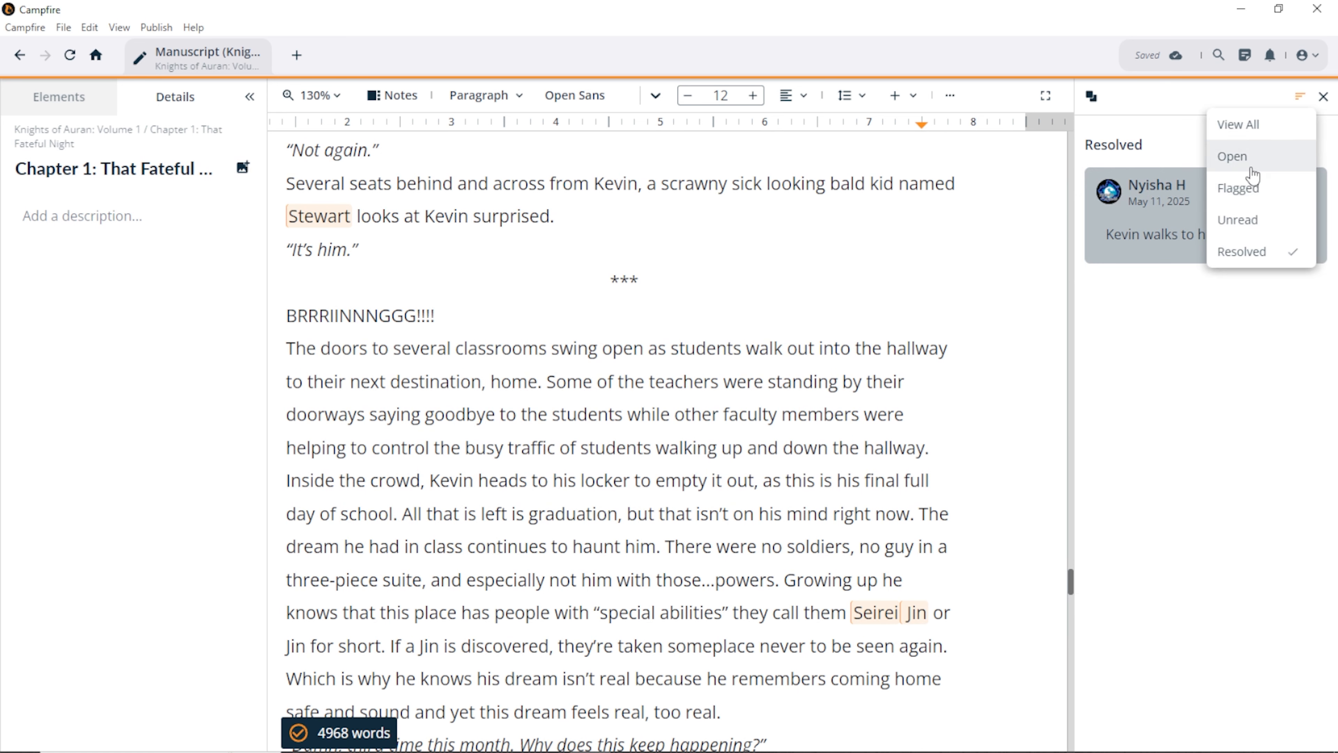
left_click(1251, 219)
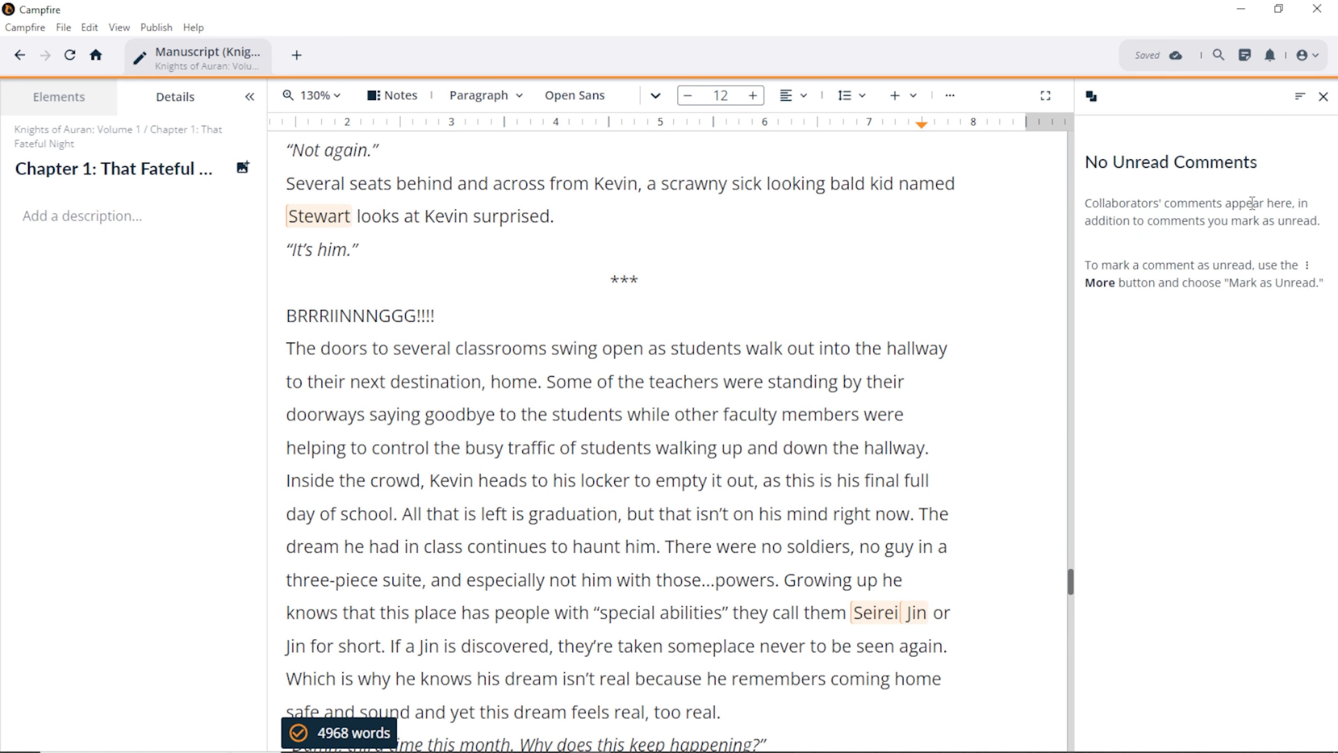
left_click(1297, 100)
left_click(1254, 188)
left_click(1296, 100)
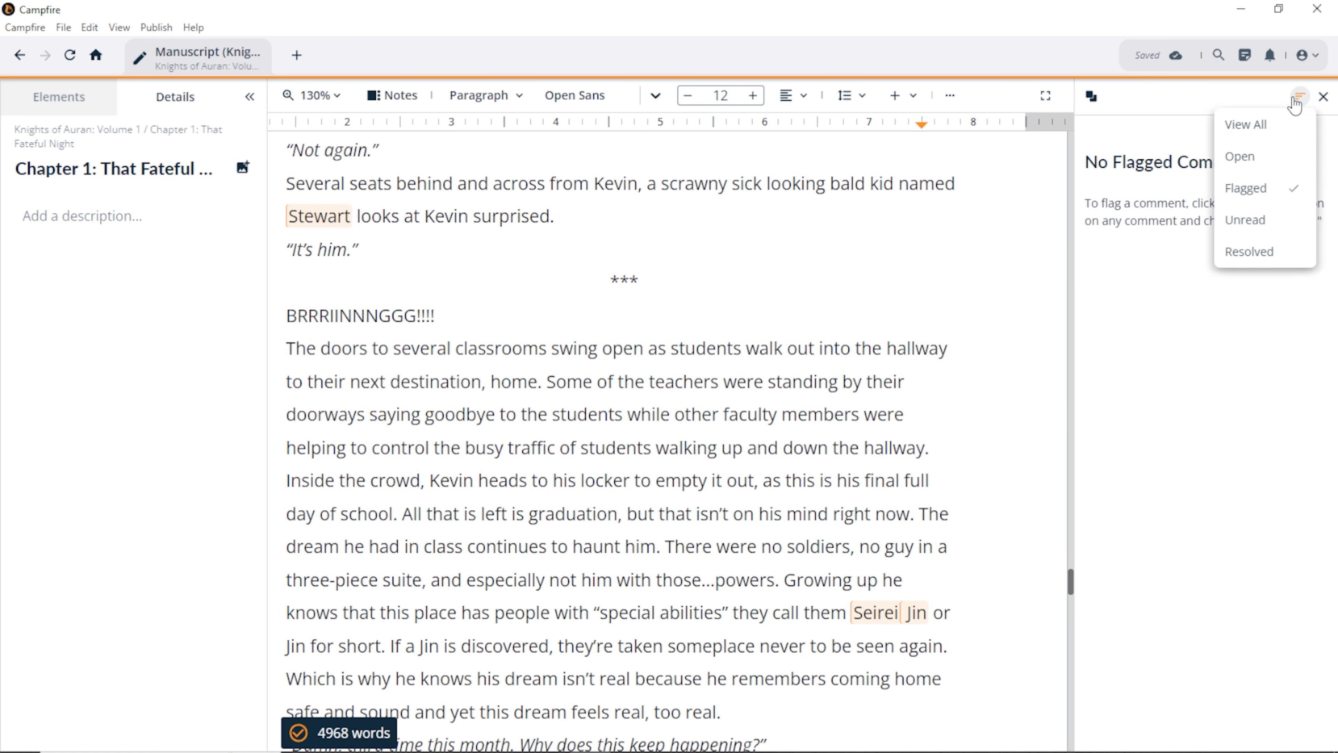
left_click(1268, 126)
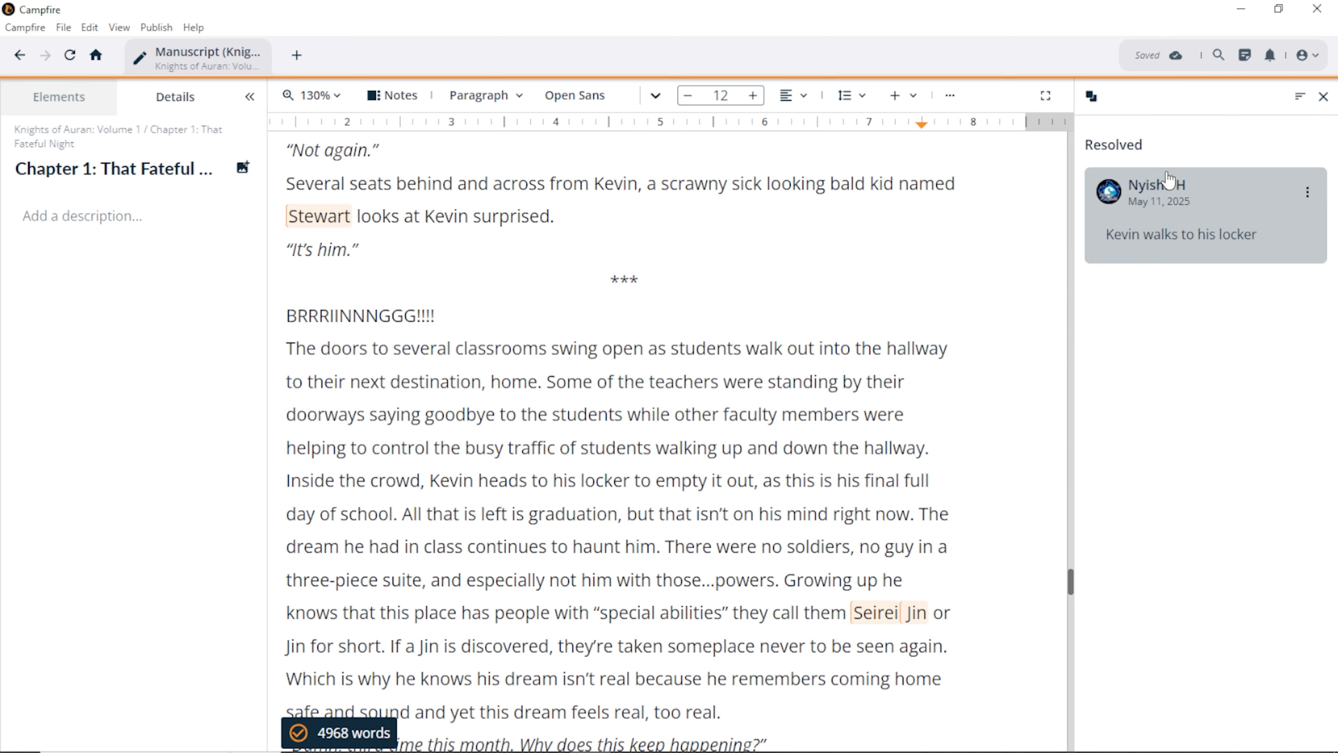
Step: Permanently delete the resolved 'Kevin walks to his locker' comment and close the comments panel
left_click(1308, 192)
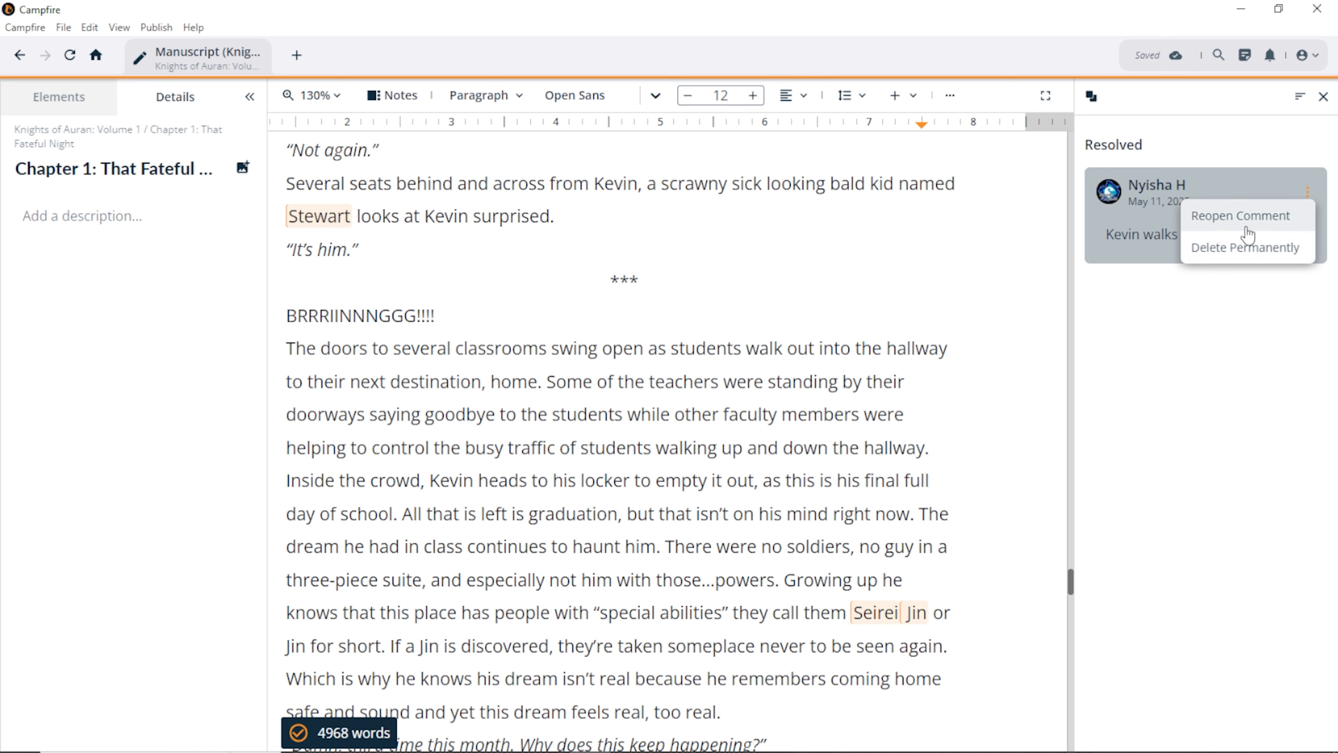
left_click(1245, 247)
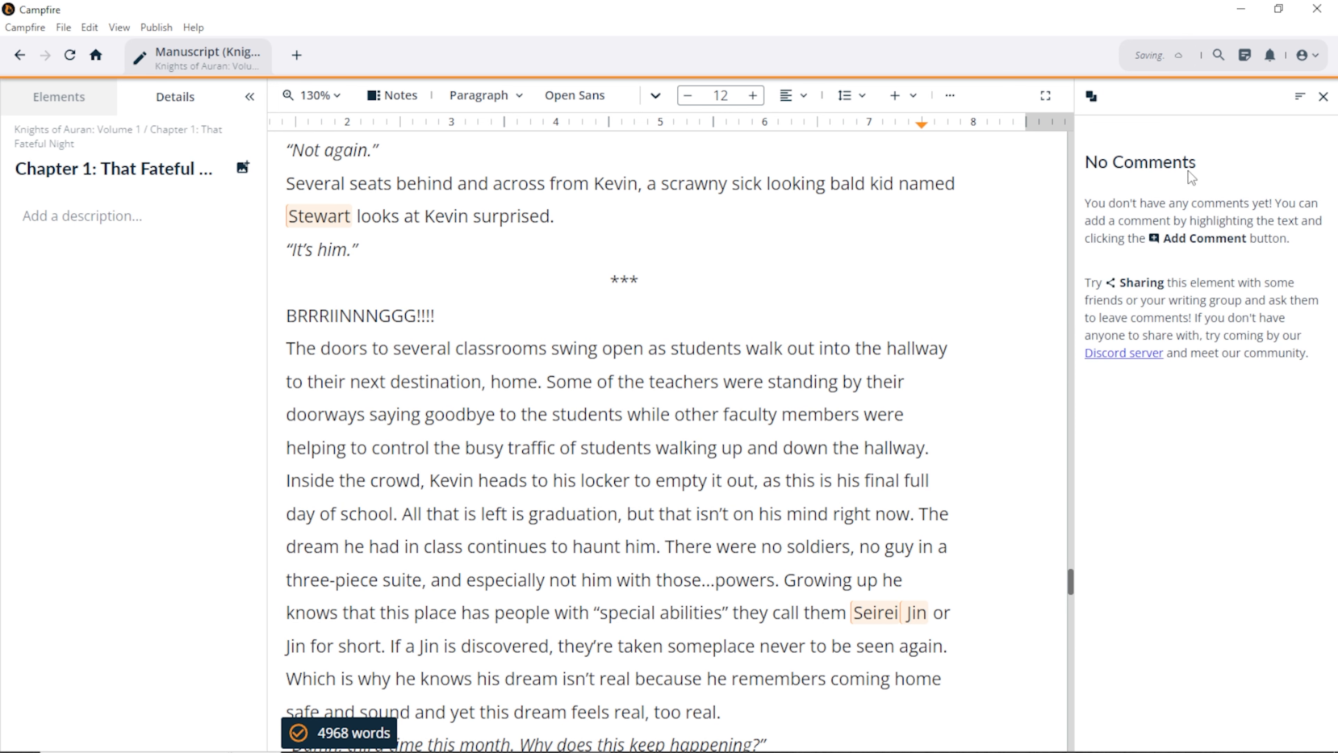
left_click(1091, 97)
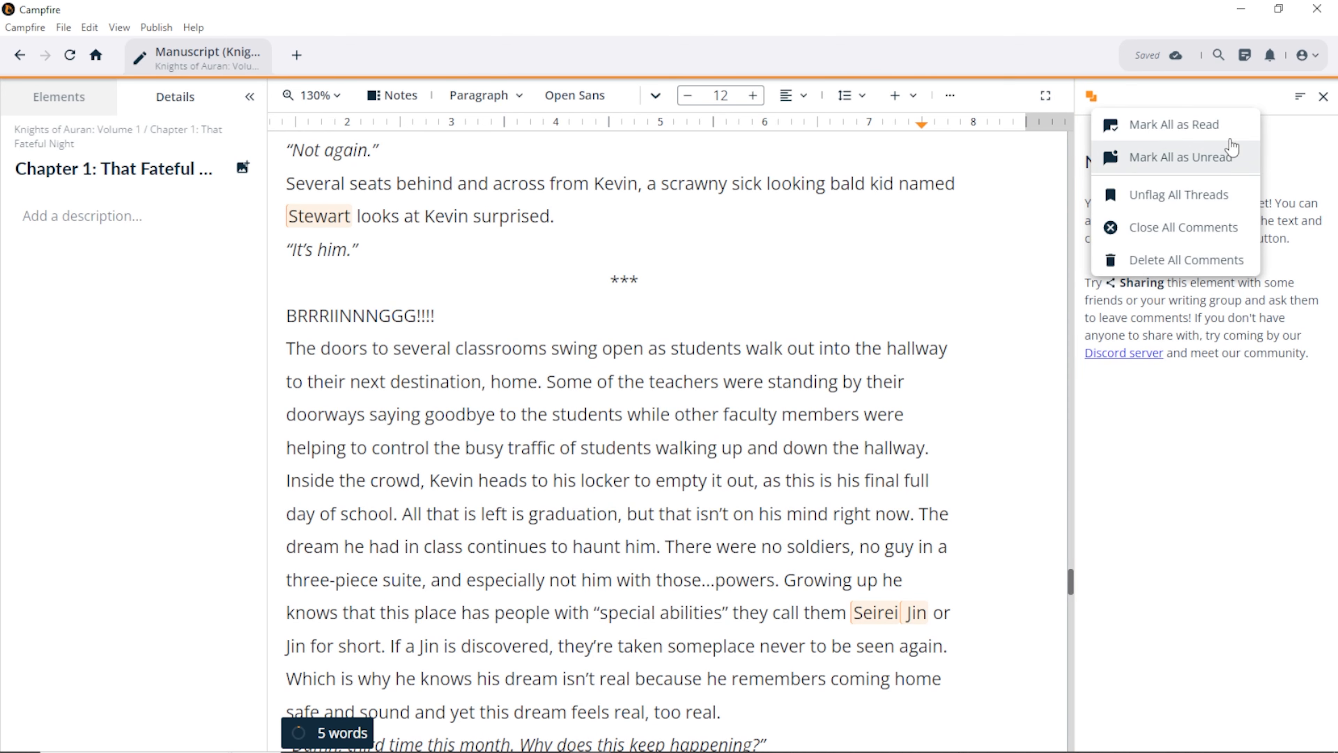
left_click(1323, 97)
left_click(1323, 97)
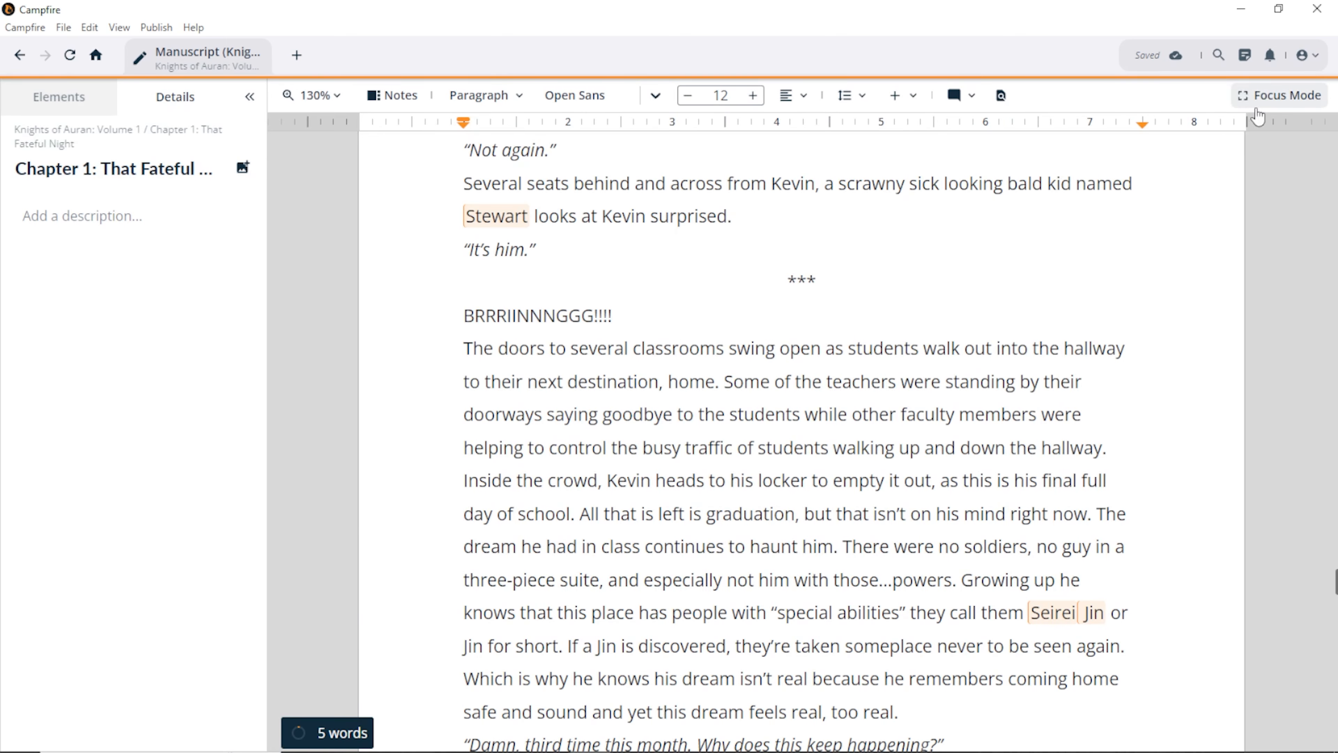
Step: Open the notes panel at That Fateful Night, move New Note above Navigator, and go fullscreen
left_click(393, 98)
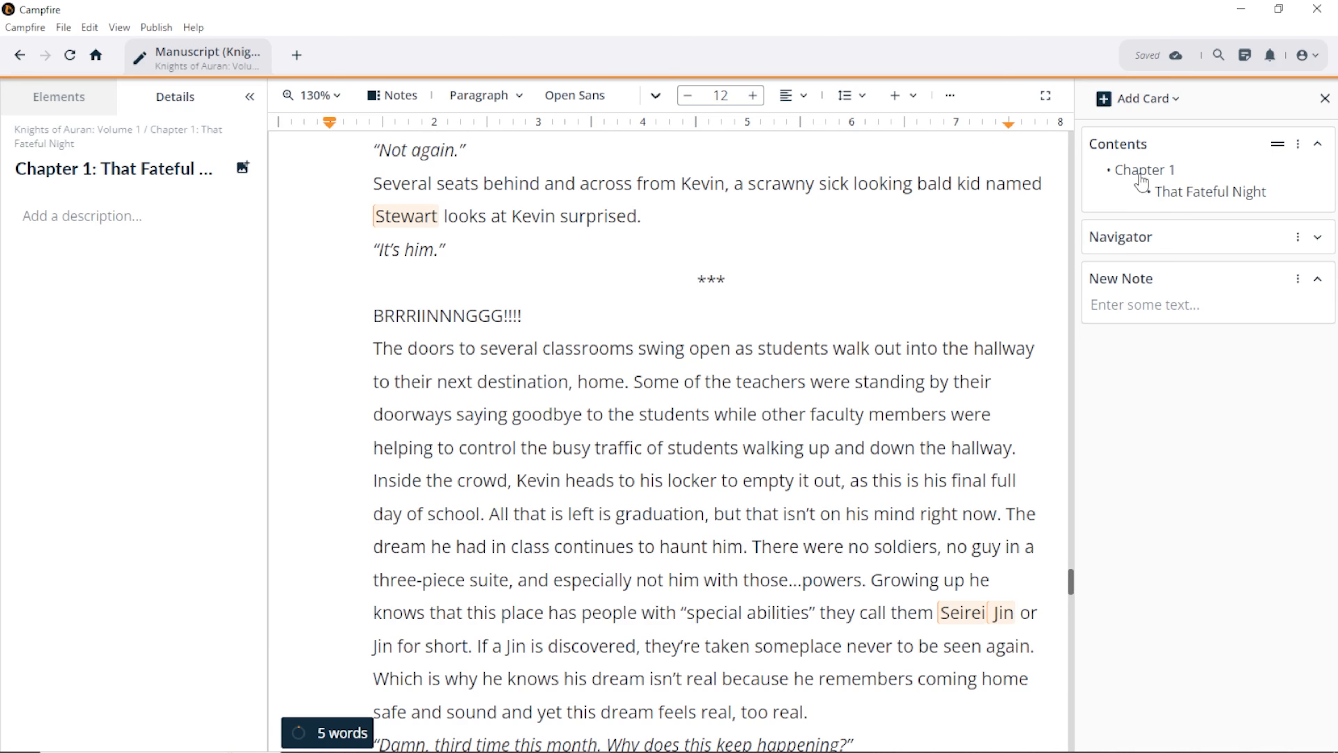
left_click(1201, 203)
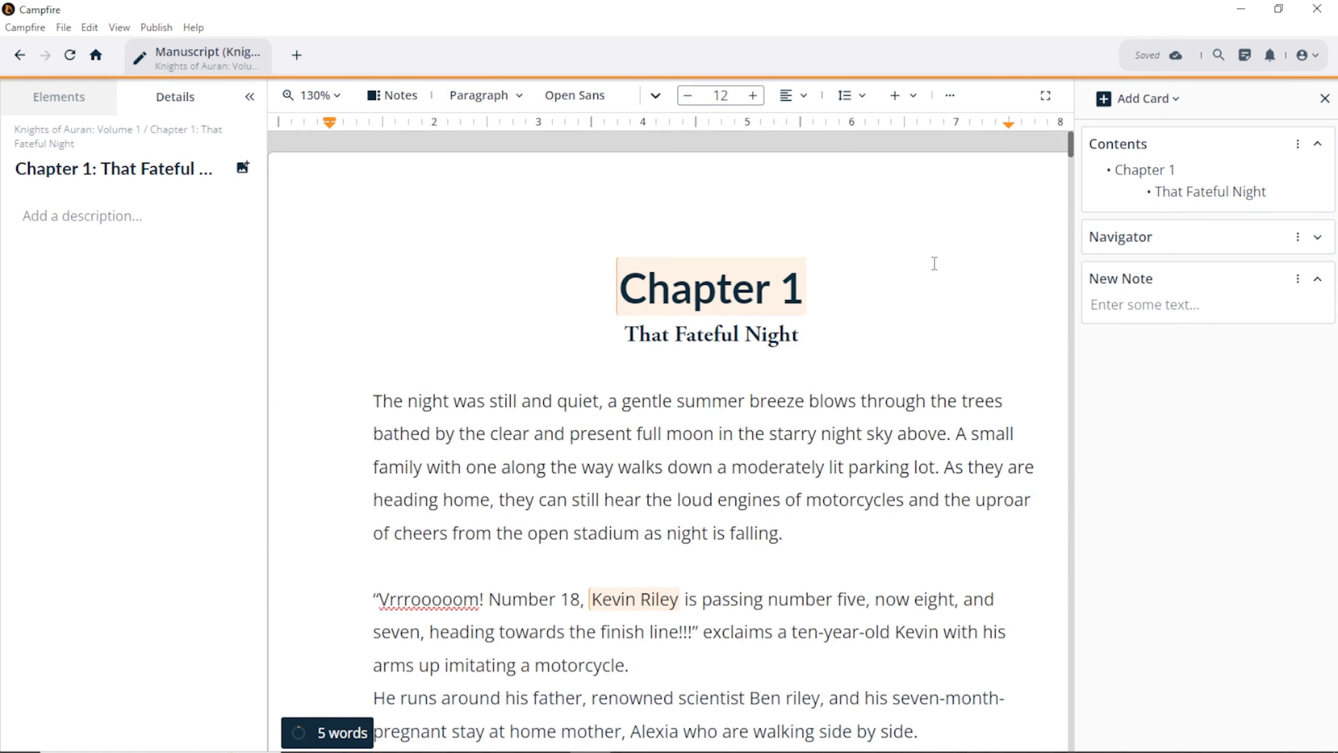
left_click(1319, 239)
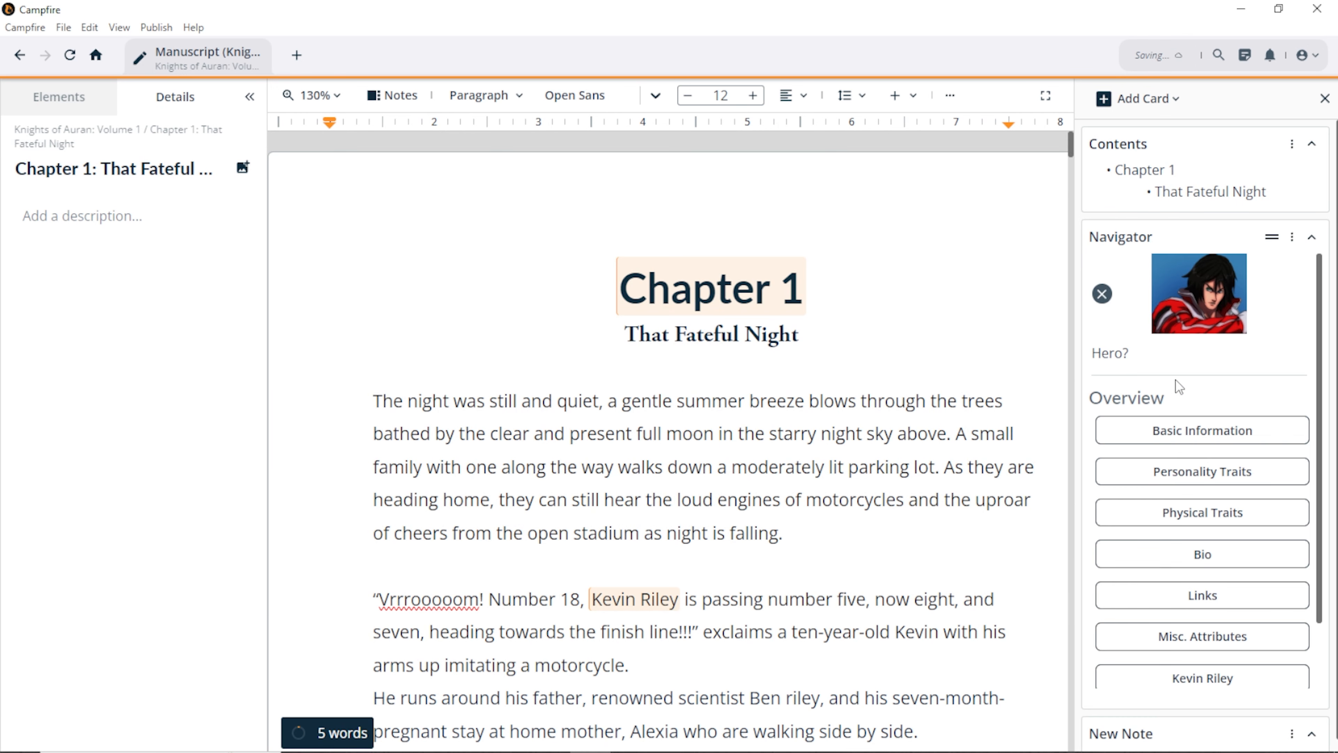
left_click(1316, 238)
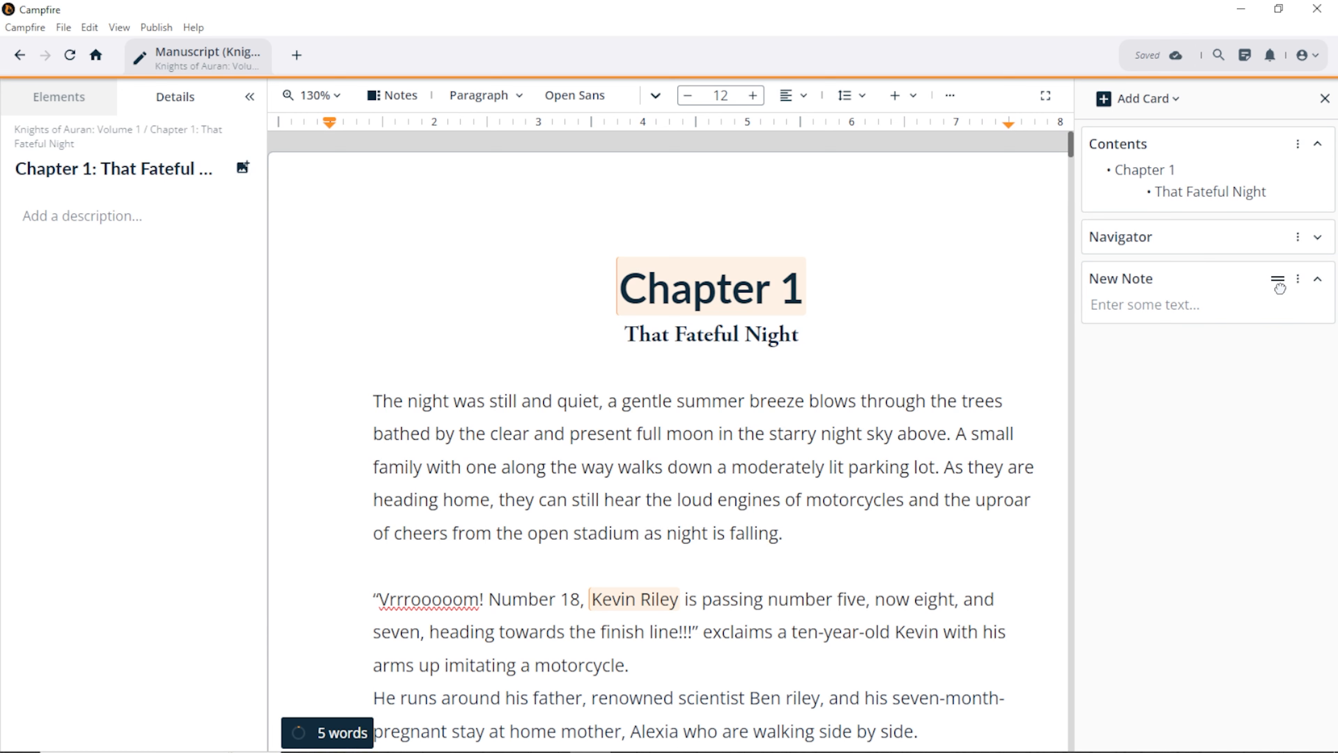
left_click_drag(1277, 278, 1273, 230)
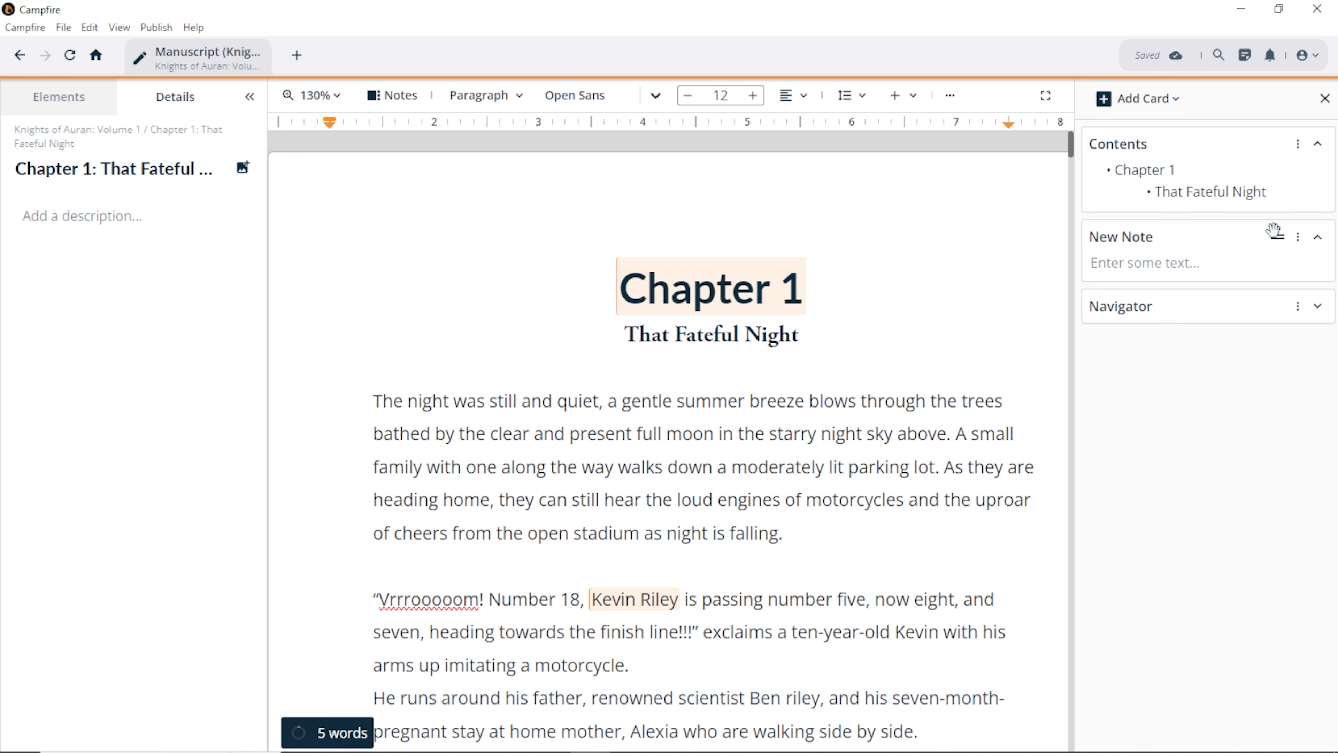
left_click(1047, 98)
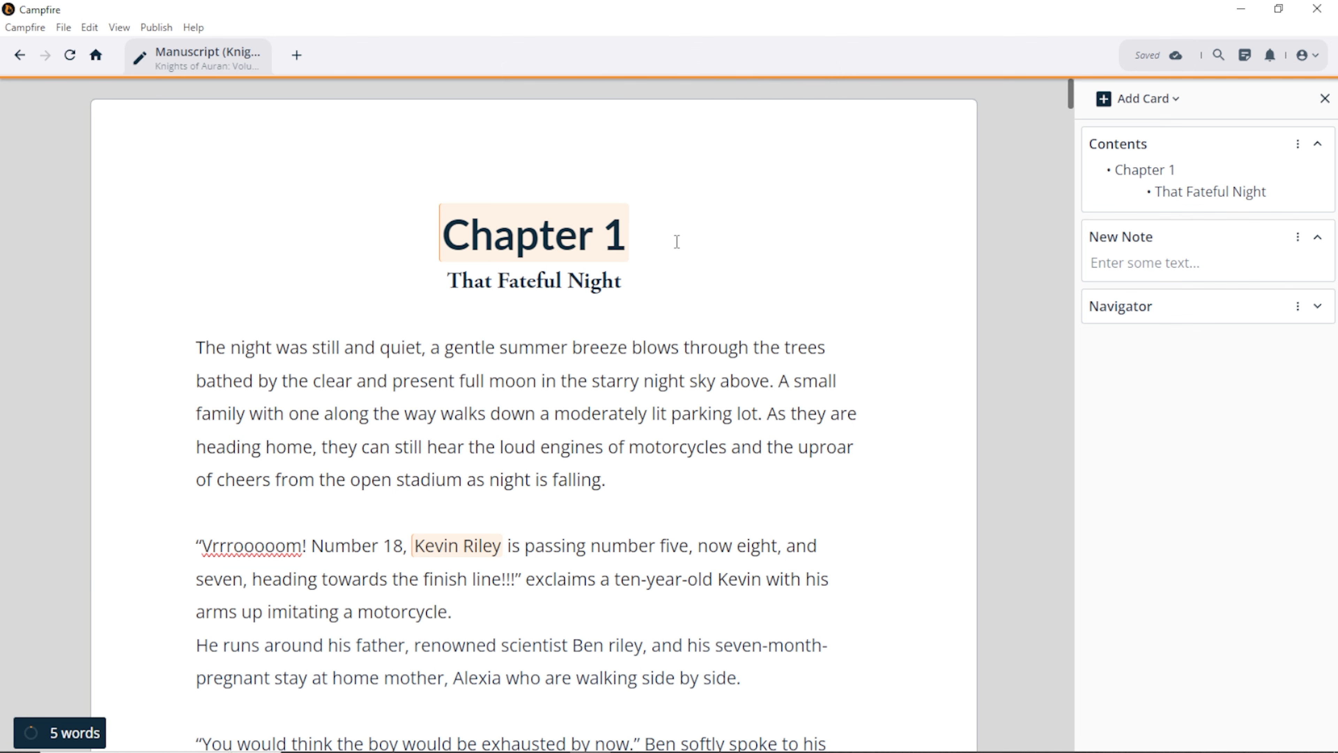
Step: Close the notes panel and open an empty Find in Chapter search
left_click(1325, 99)
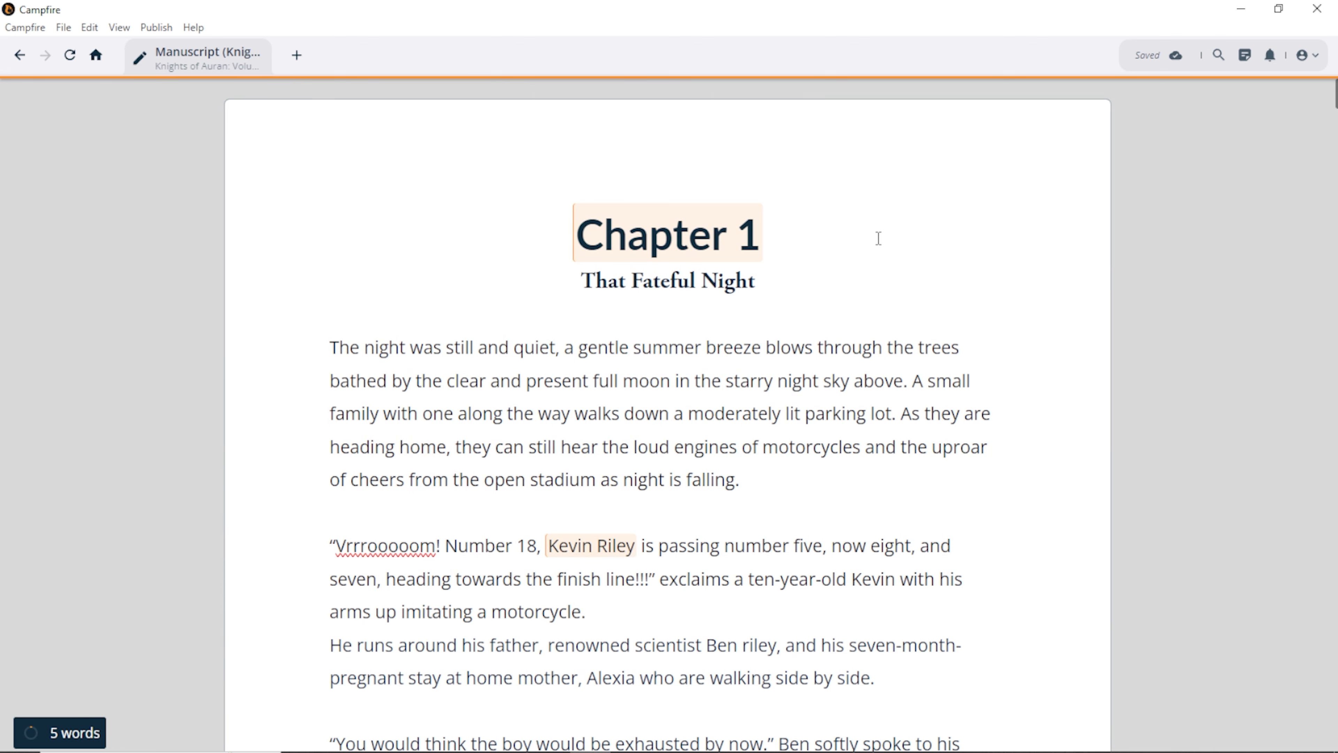
left_click(1002, 96)
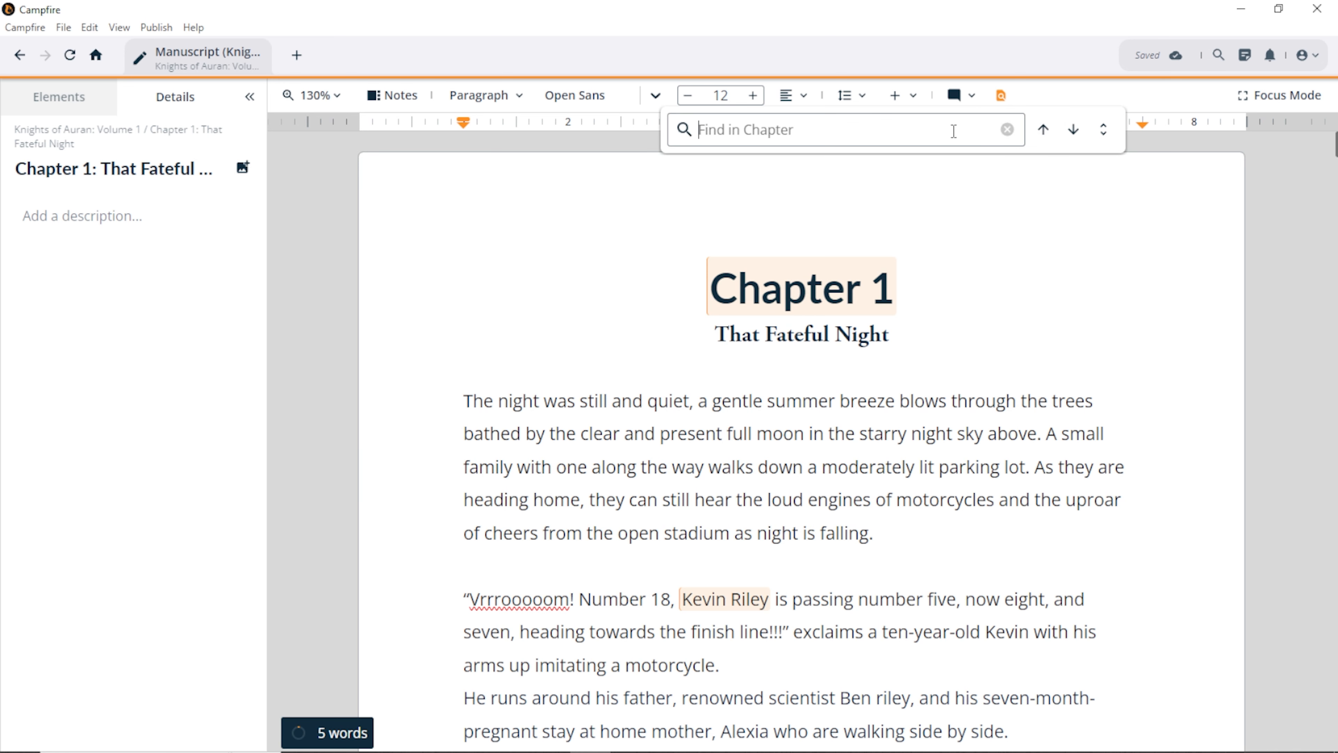
Step: Replace all 53 instances of 'ben' with 'david' across the entire project
type("ben")
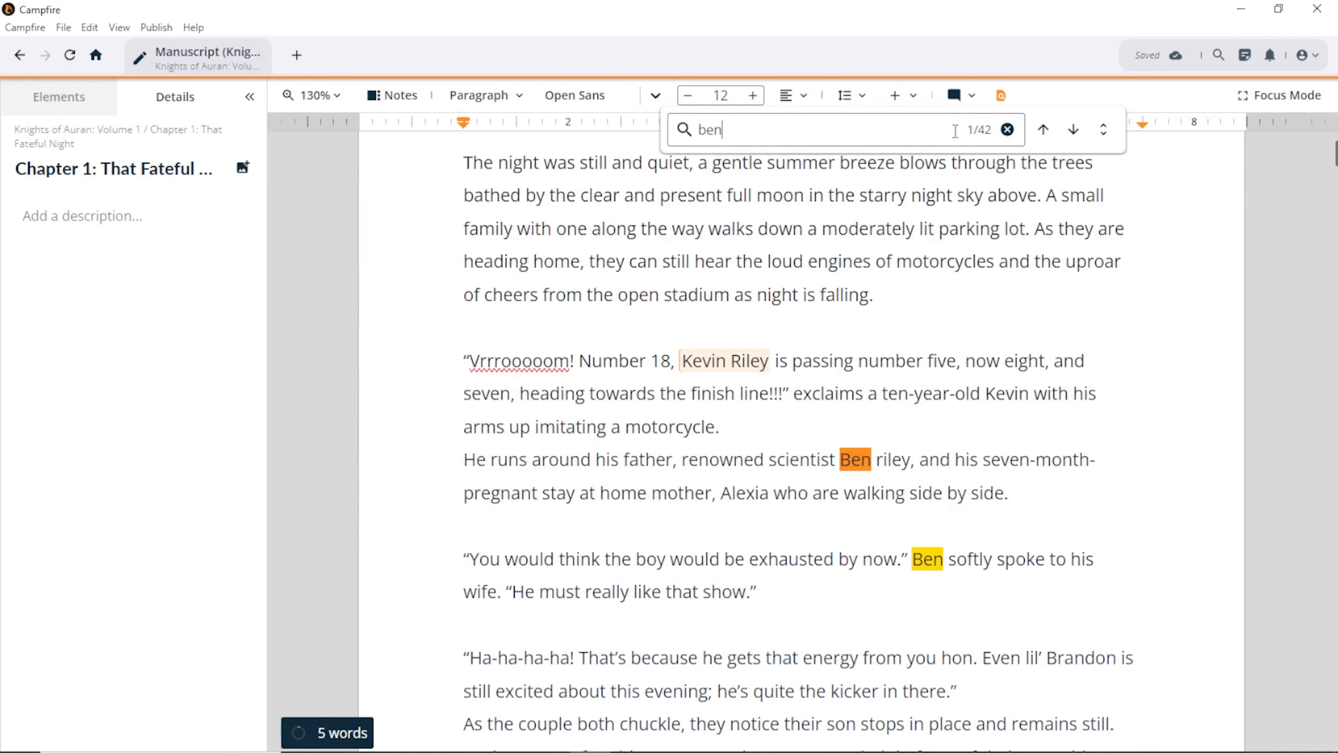
left_click(1103, 131)
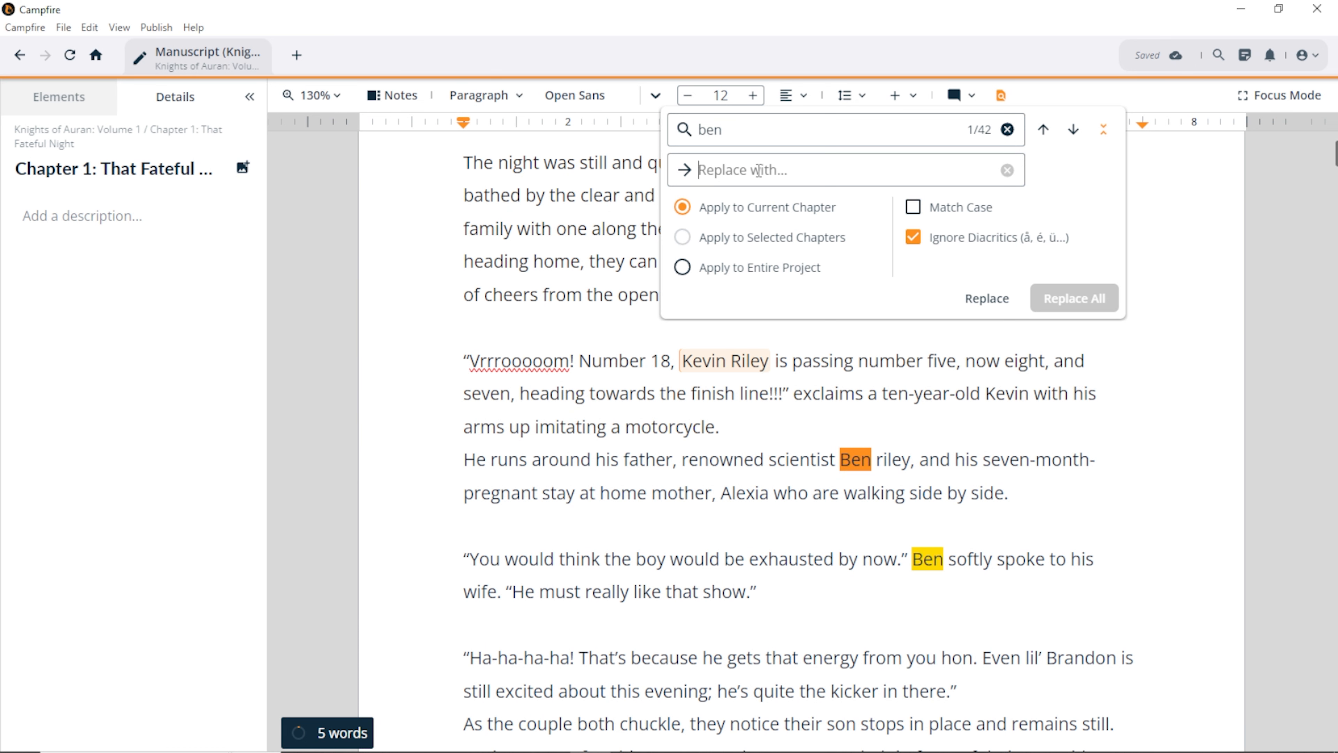
type("david")
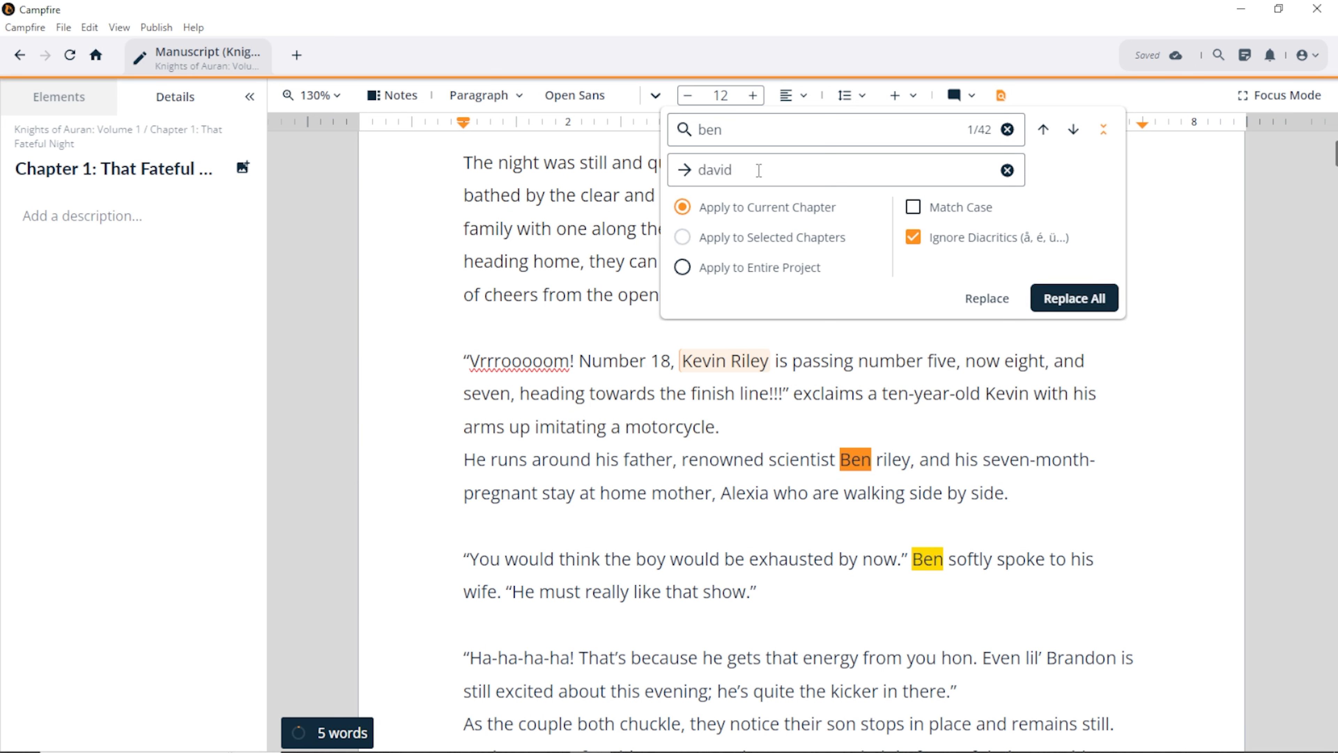
left_click(683, 268)
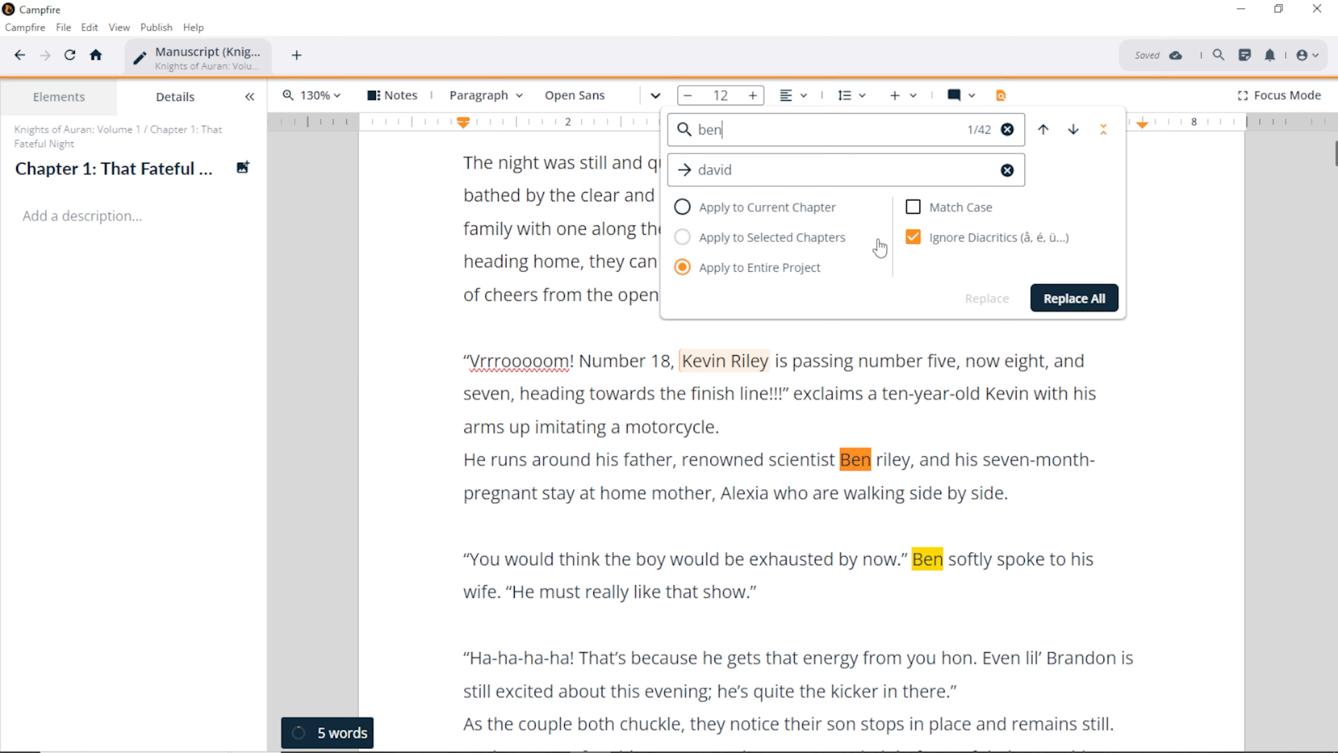
left_click(1055, 299)
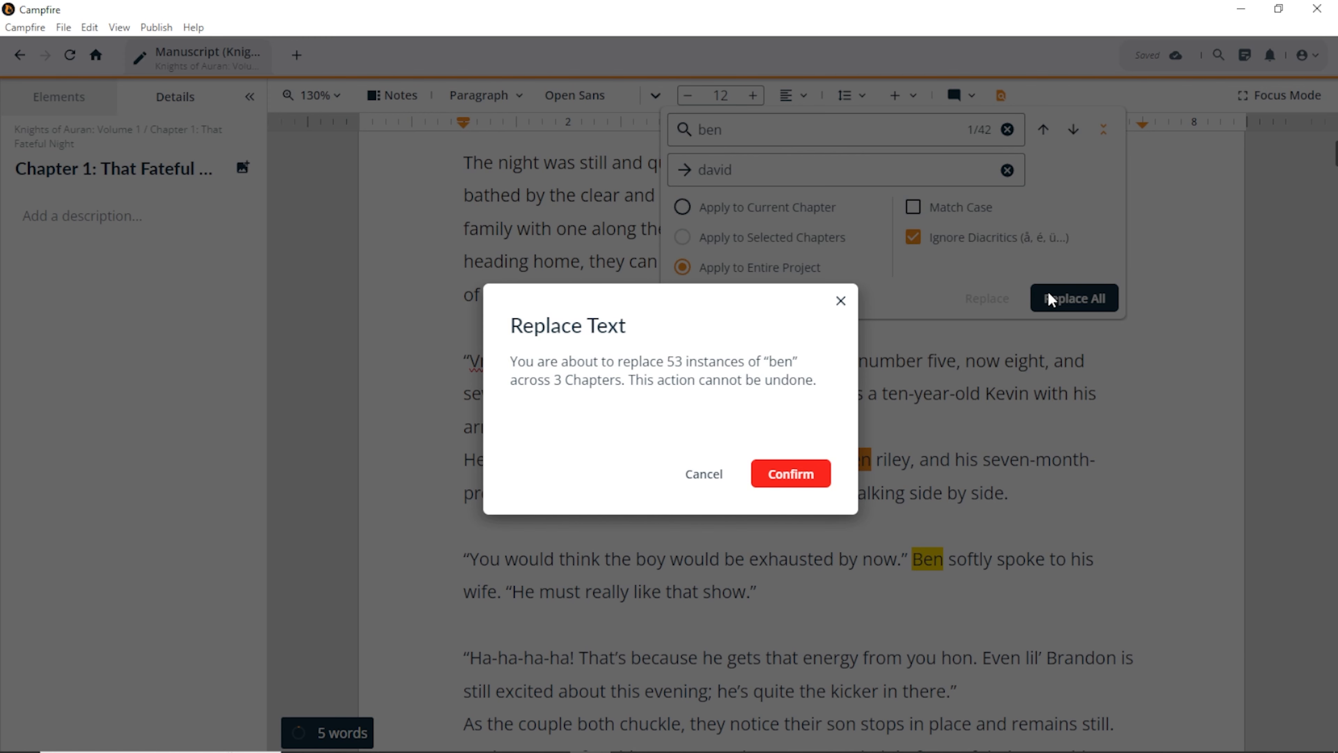
left_click(798, 472)
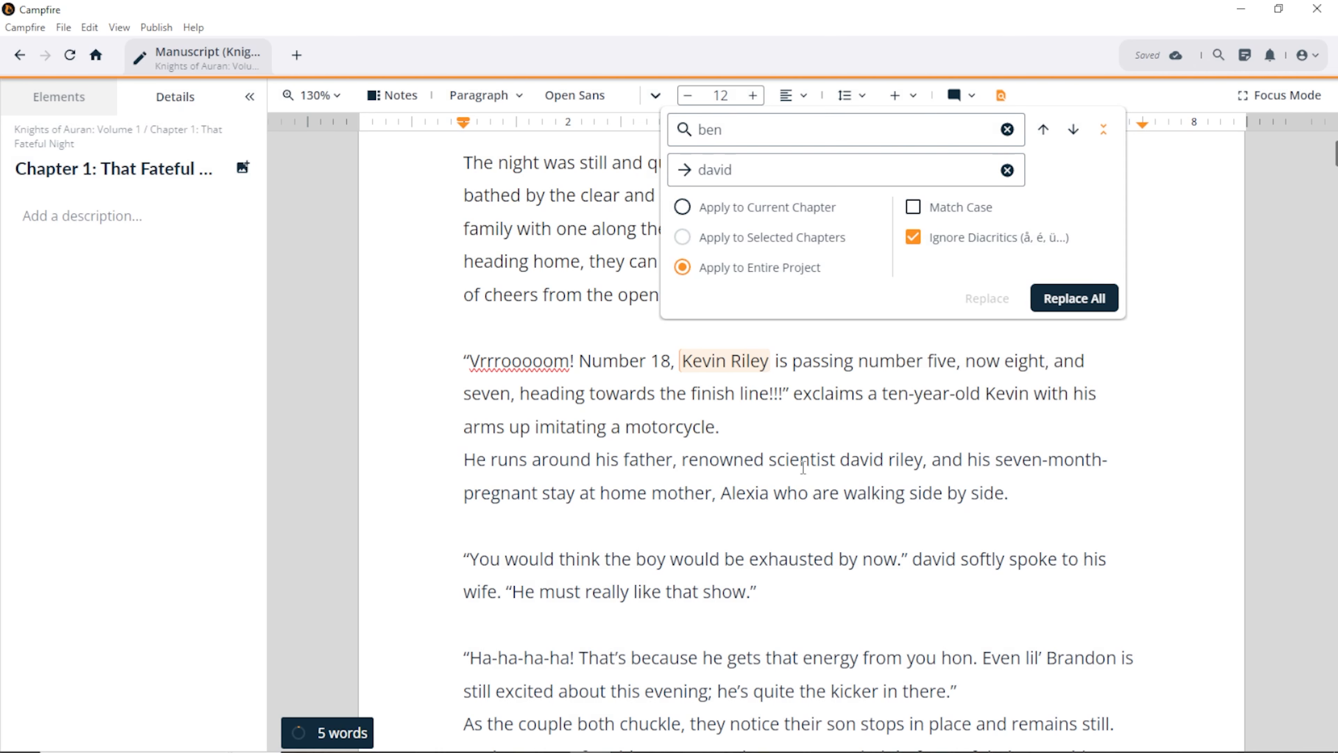
Step: Select the opening words 'He runs aroun' and browse the text colour options
double_click(857, 461)
key("shift+Left")
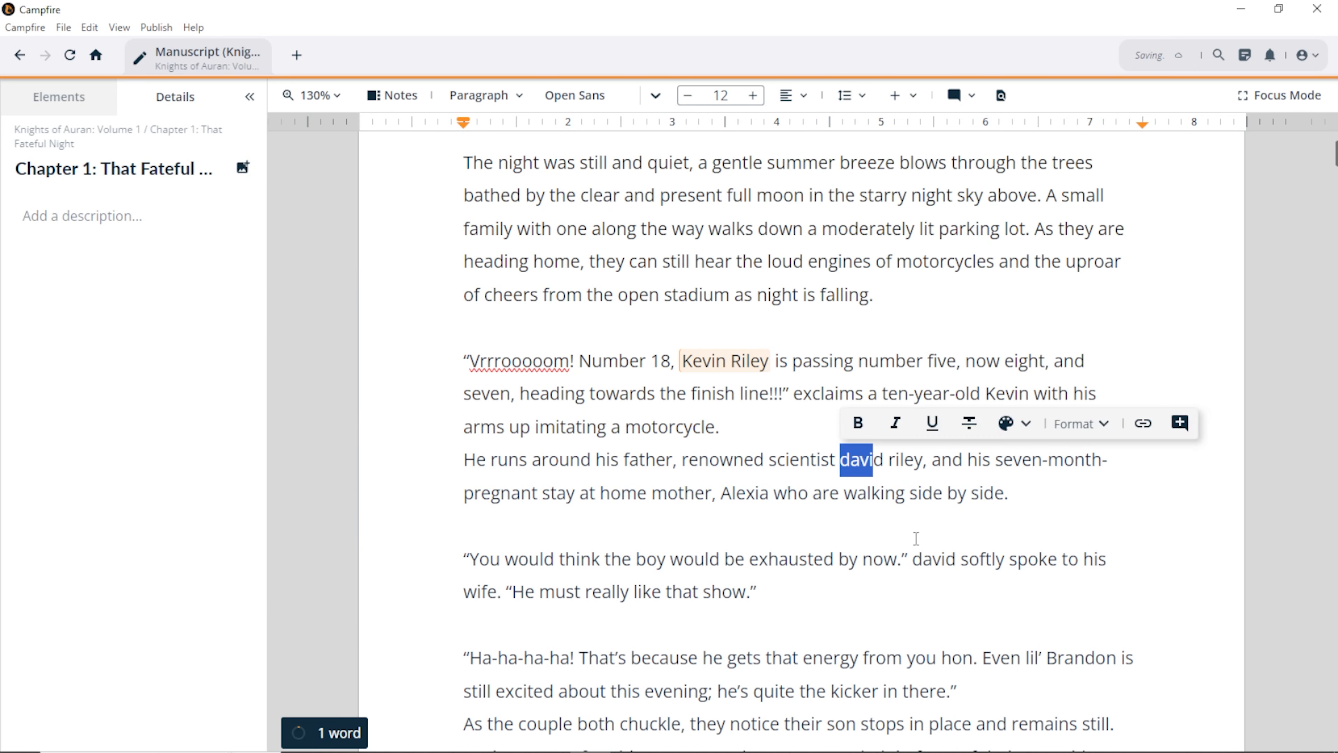
left_click(1027, 497)
left_click_drag(466, 460, 556, 468)
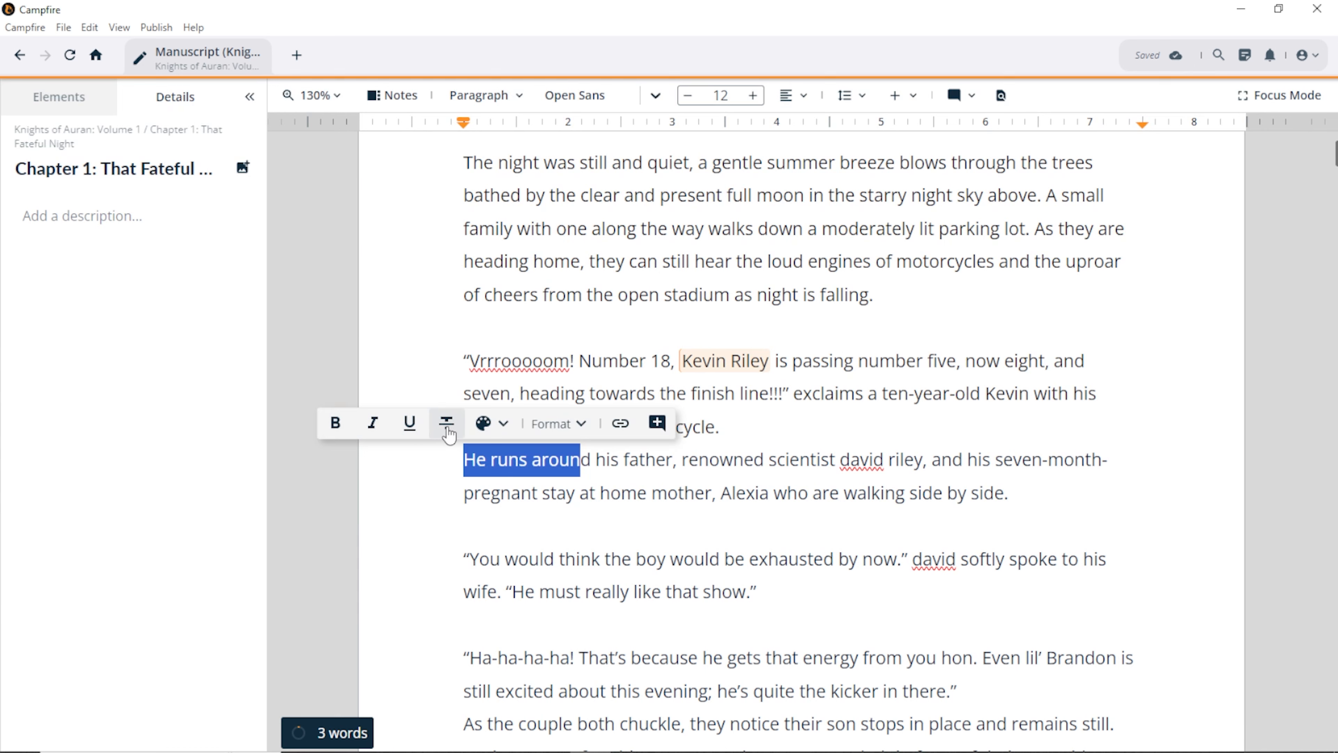
left_click(504, 424)
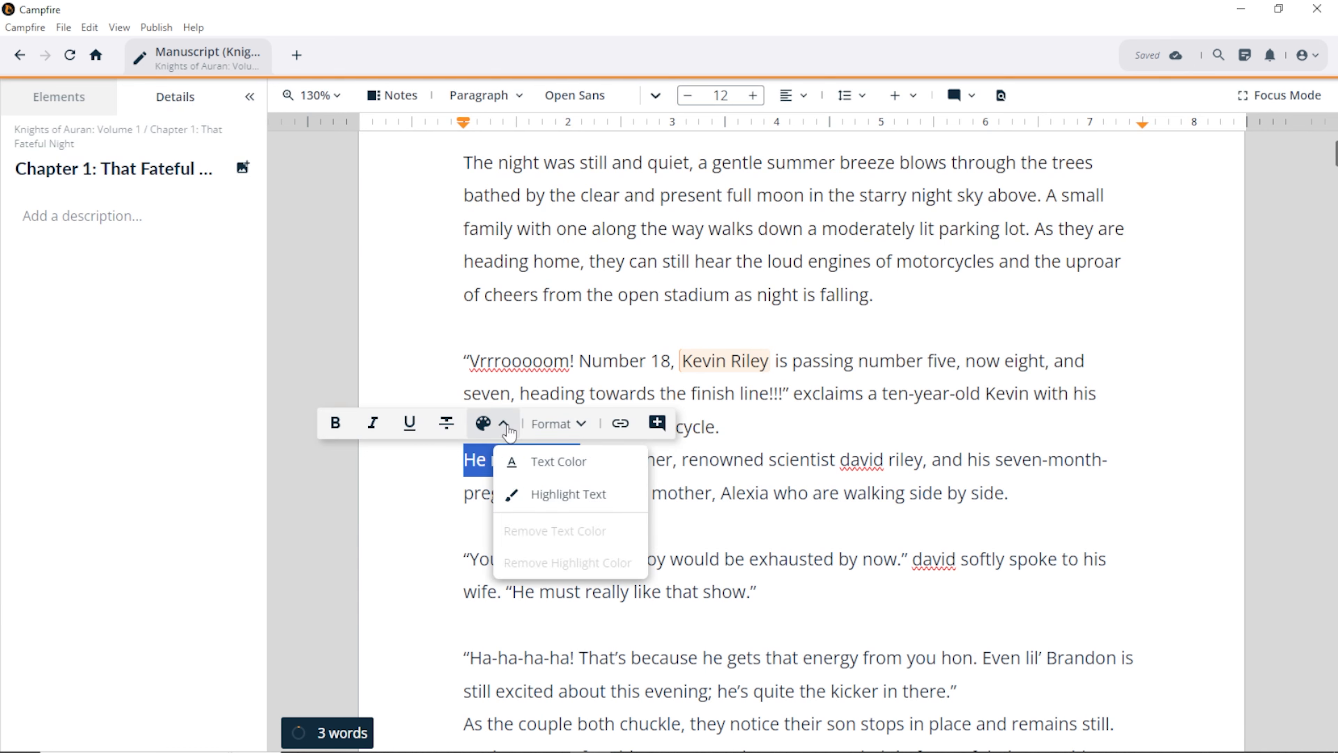
left_click(507, 427)
left_click(487, 424)
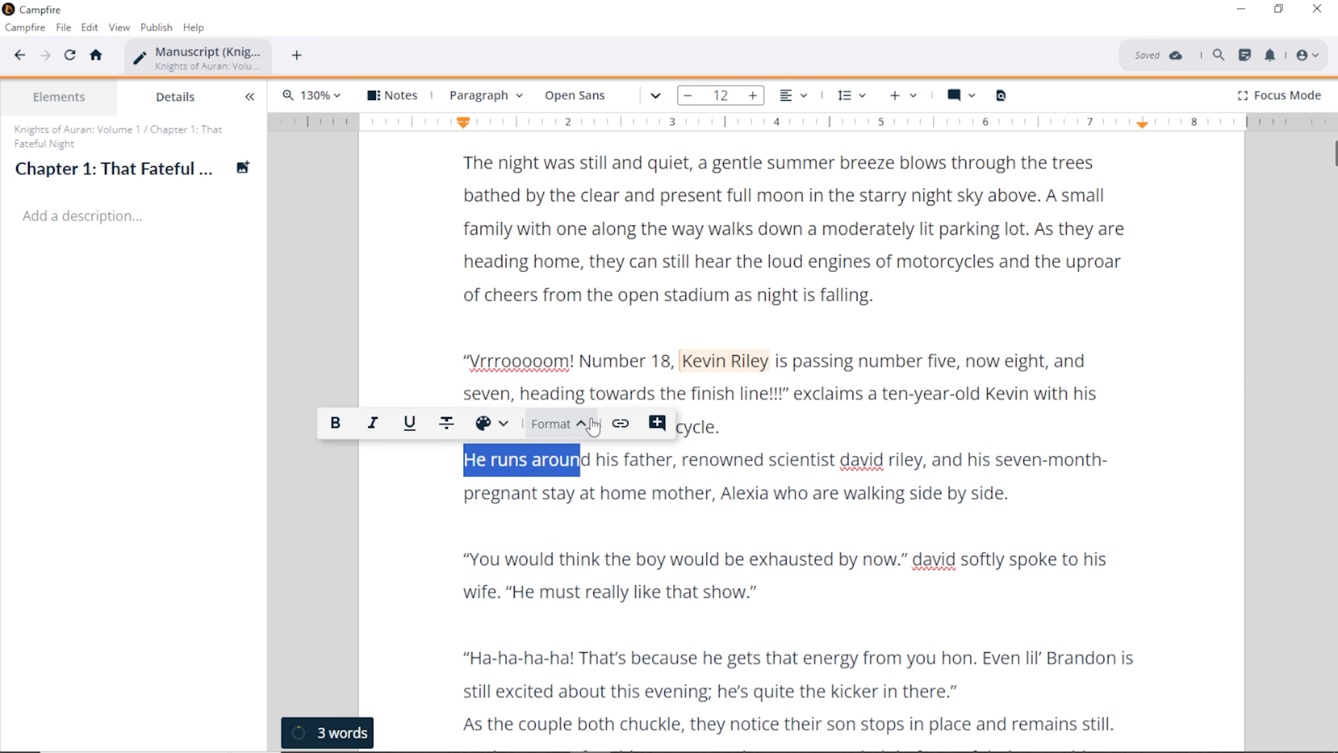
Step: Review the formatting options, cancel the Add Link dialog, and show the manuscript's chapter list
left_click(582, 424)
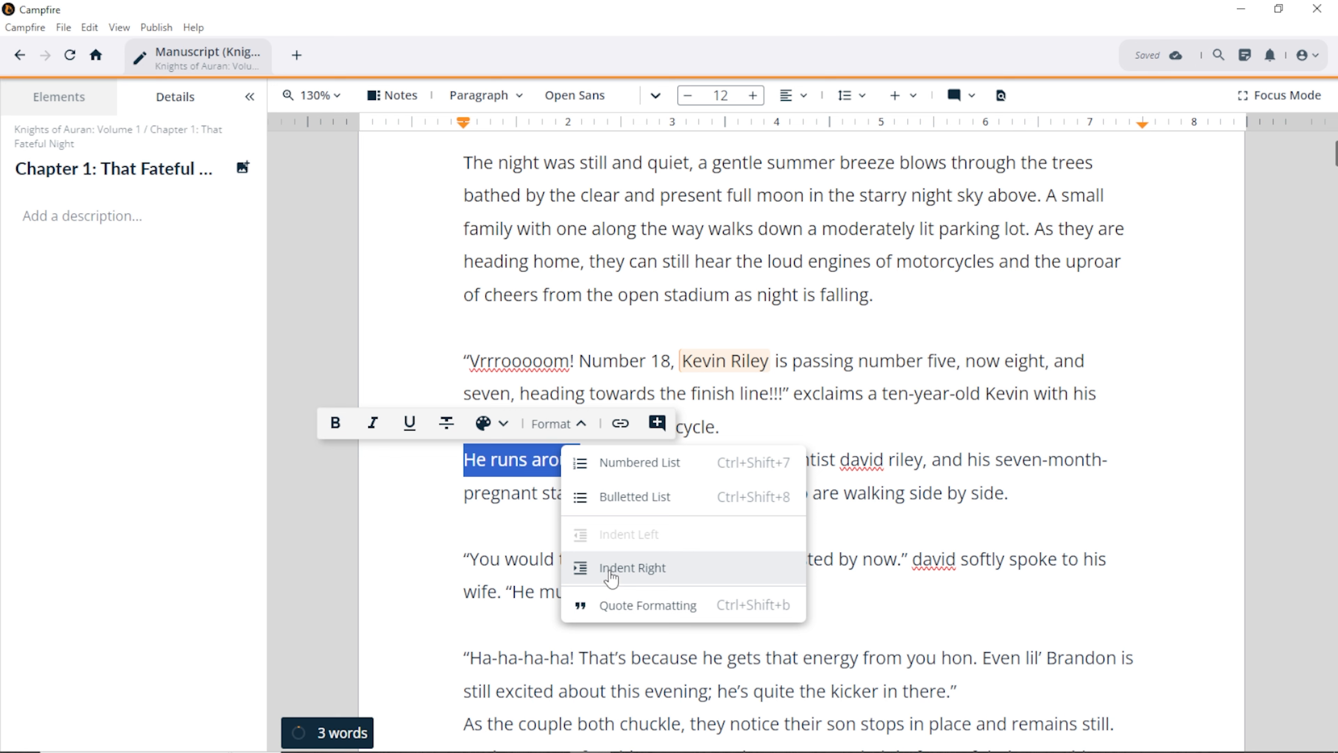
left_click(617, 424)
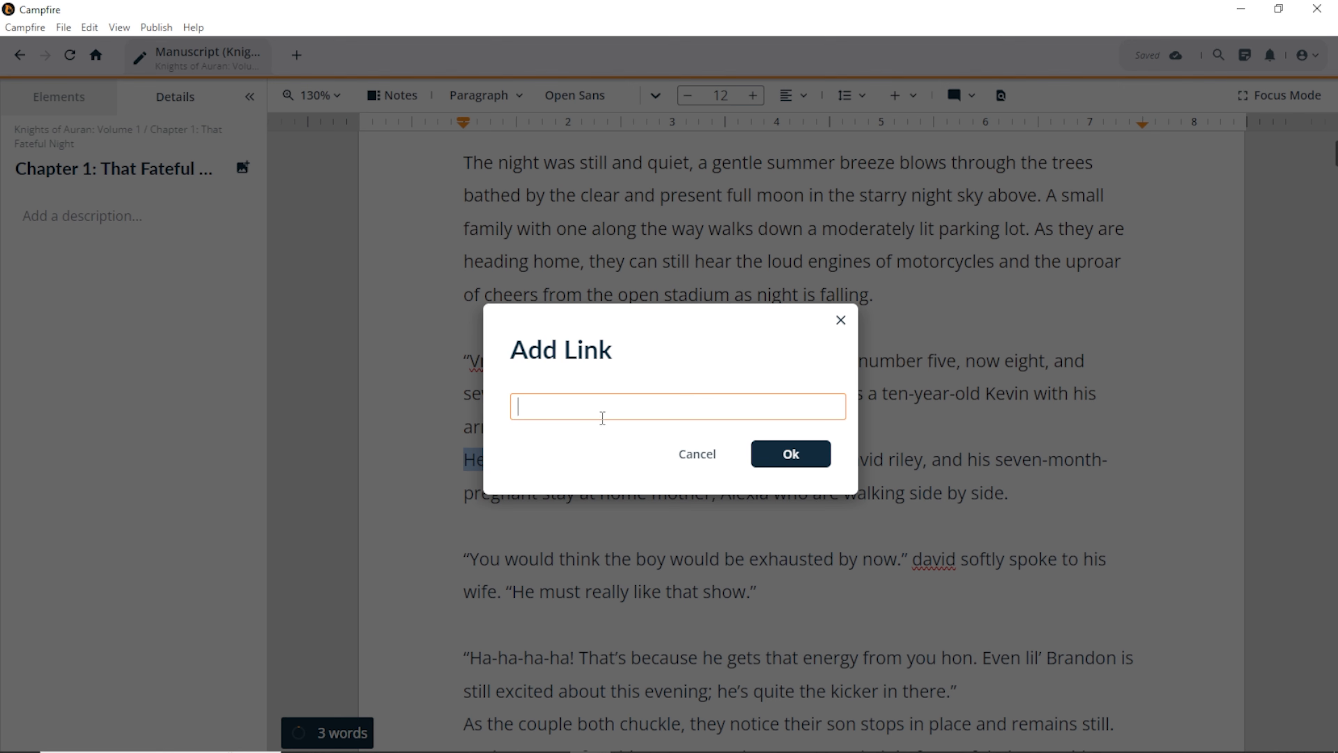
left_click(696, 468)
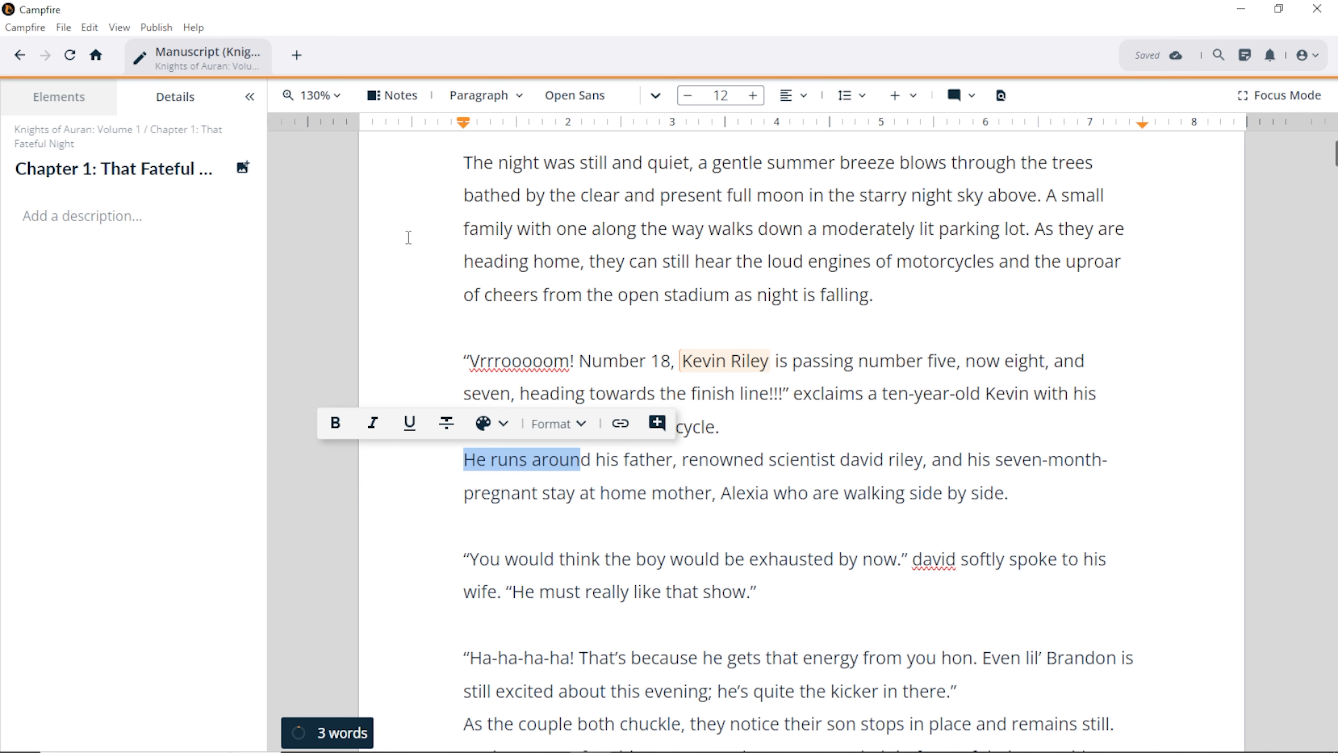
left_click(79, 106)
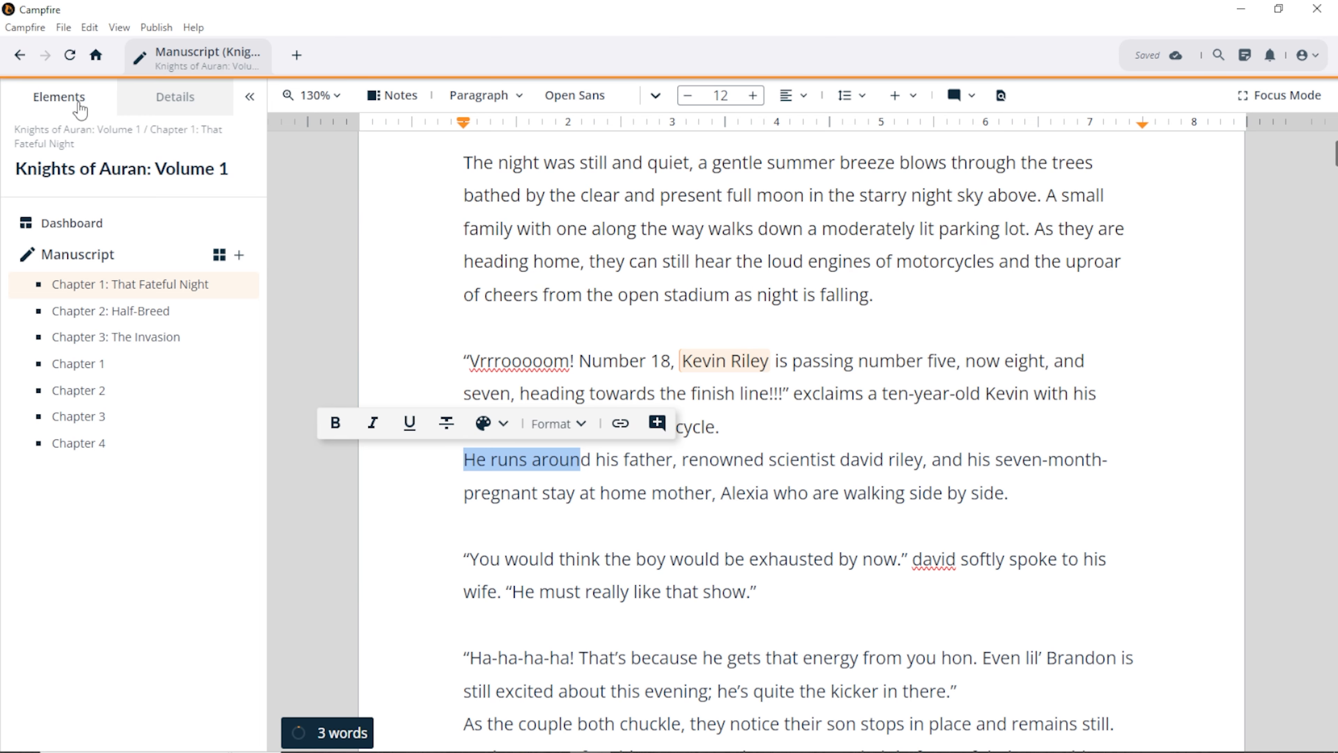
Step: Start the empty Chapter 1 as a blank document titled 'Chapter 4 The Invasion'
left_click(100, 337)
left_click(97, 369)
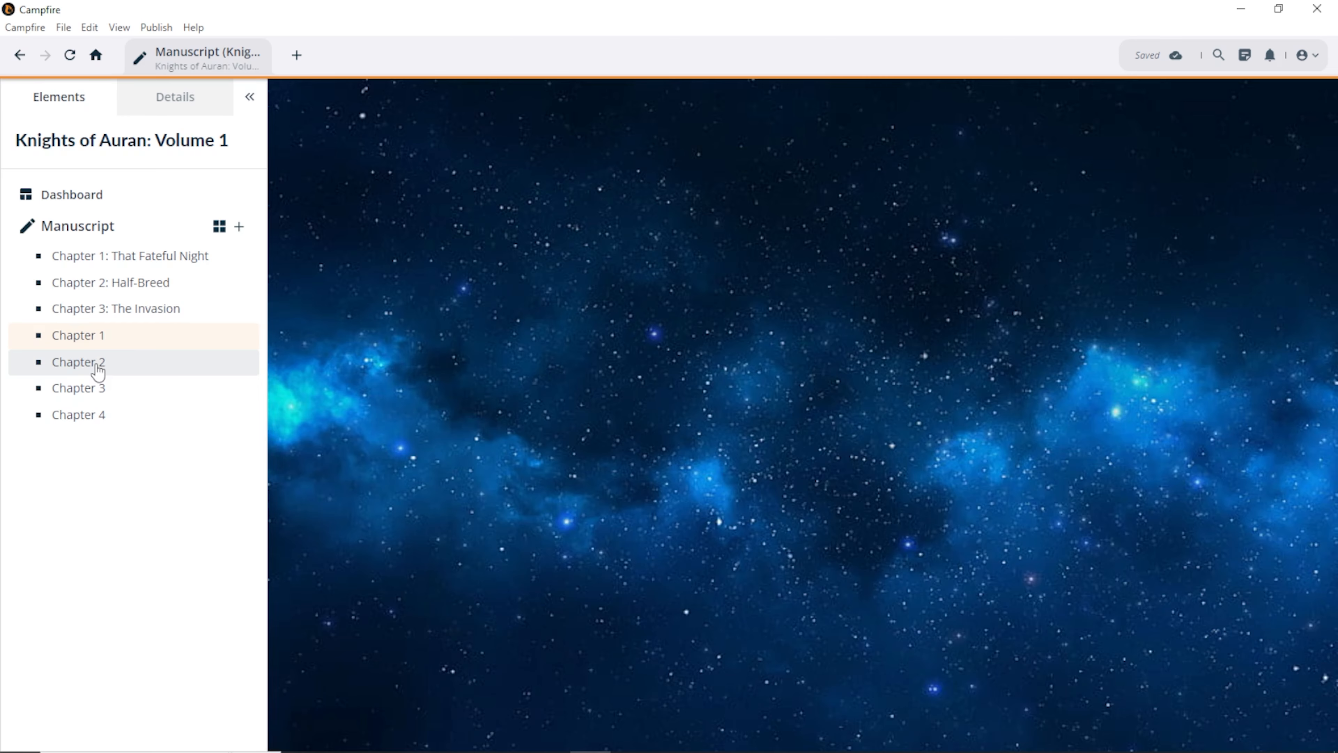
left_click(721, 273)
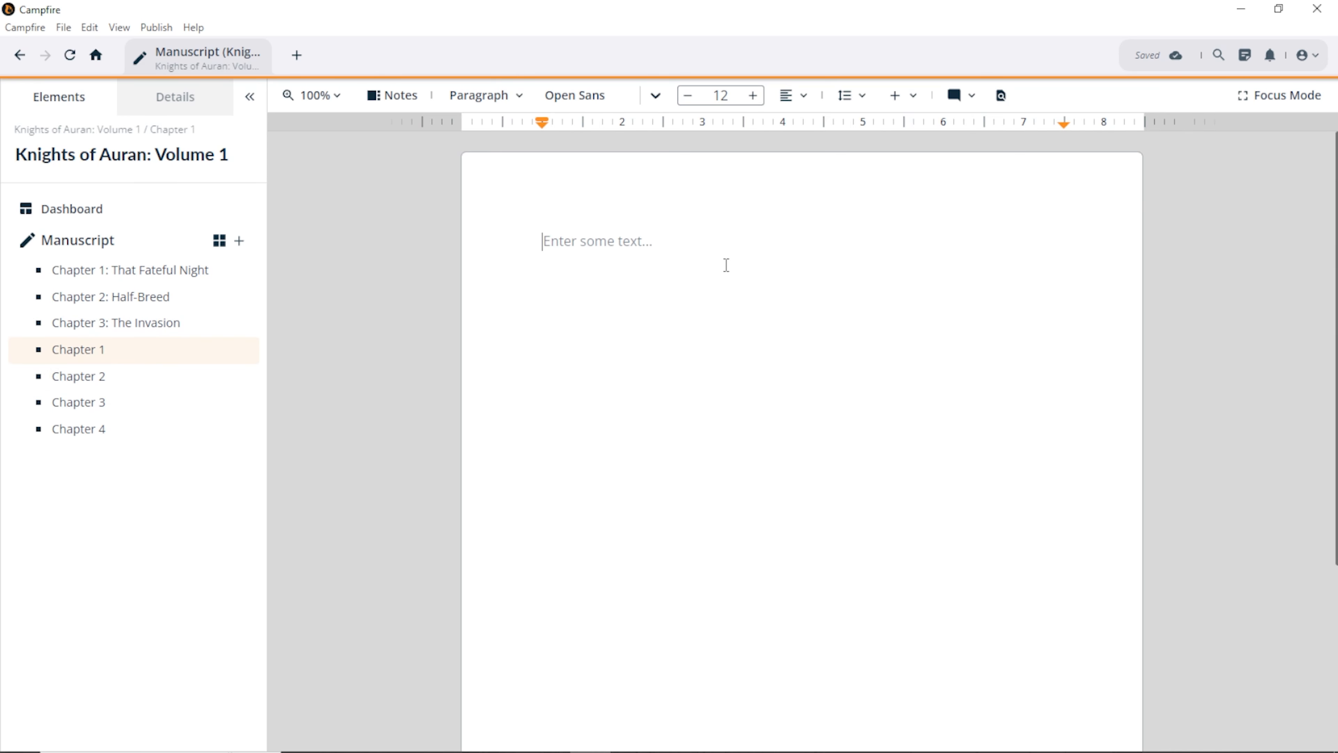
type("Chapter 4 ")
type("The Invasion")
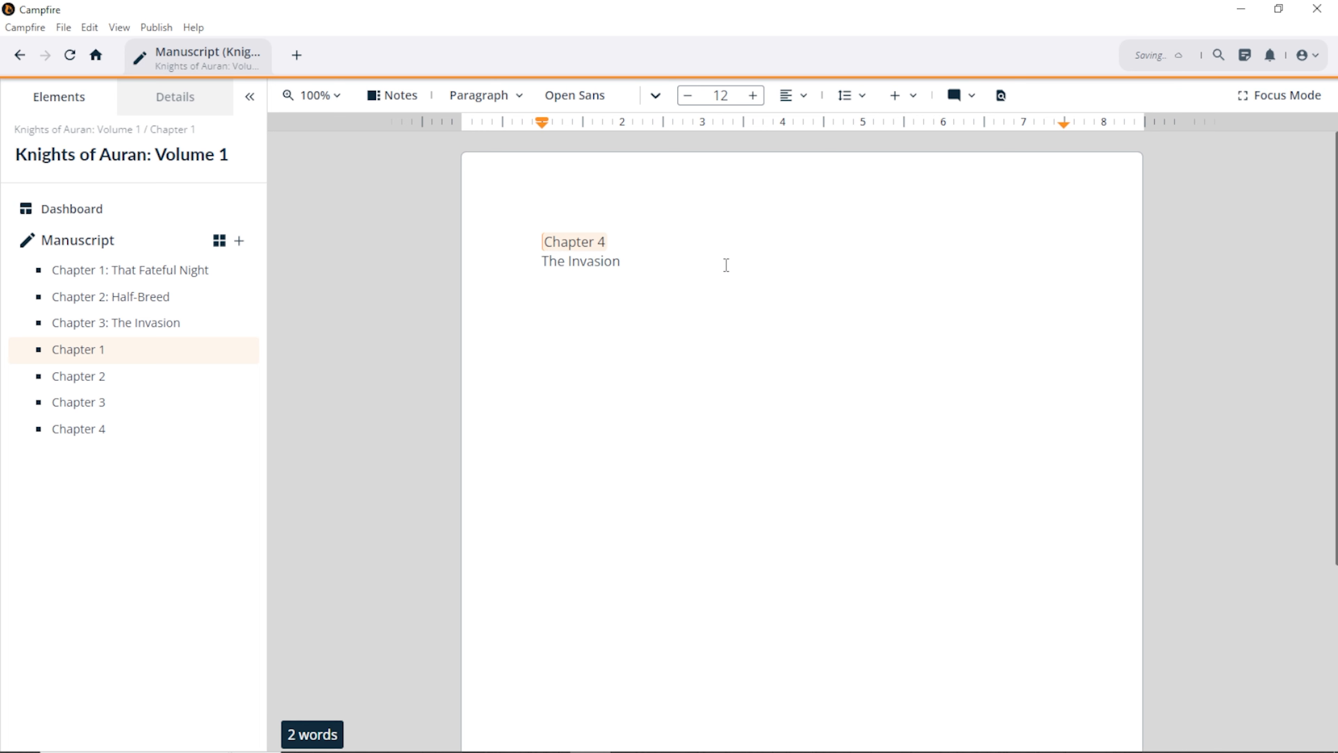
key("Return")
key("Return")
Step: Type the opening paragraph about Callon and Tobe, then the line 'You two go on without me'
type("Callon looks back to see Tobe running towards ")
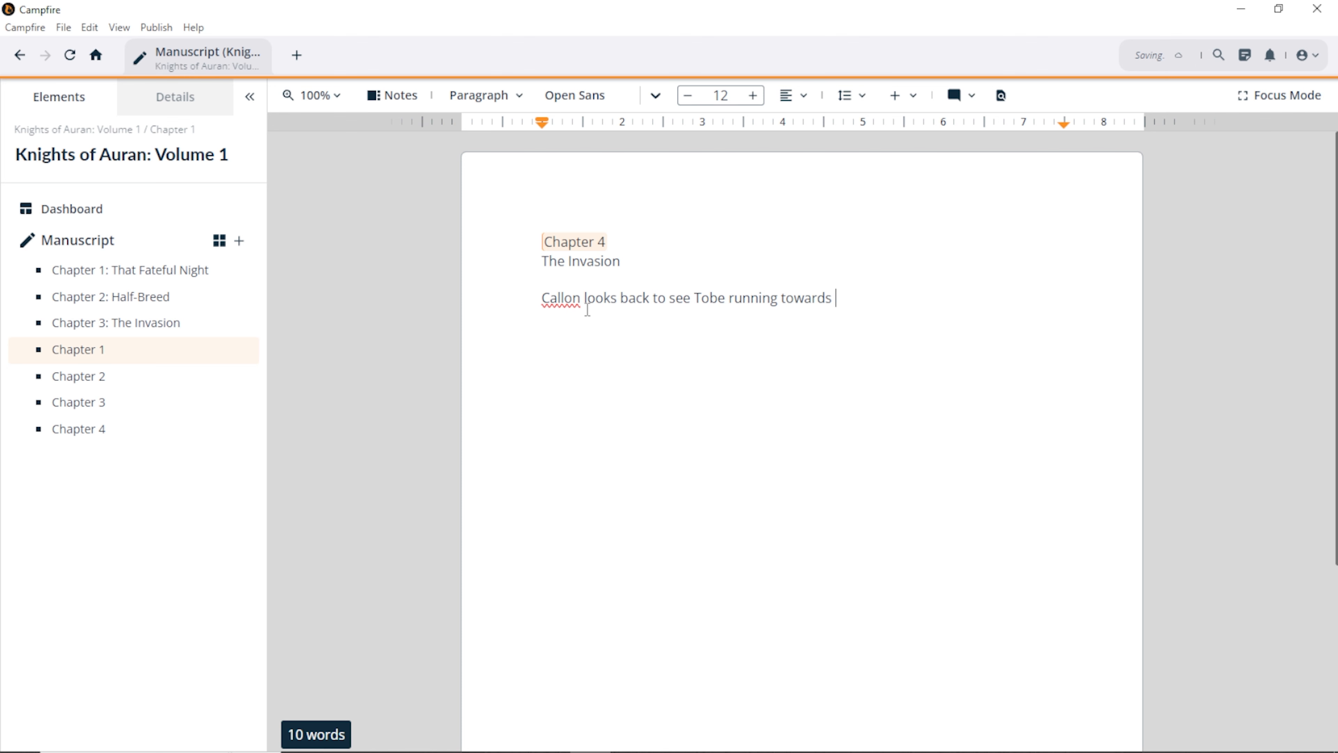
type("them with incredible speed")
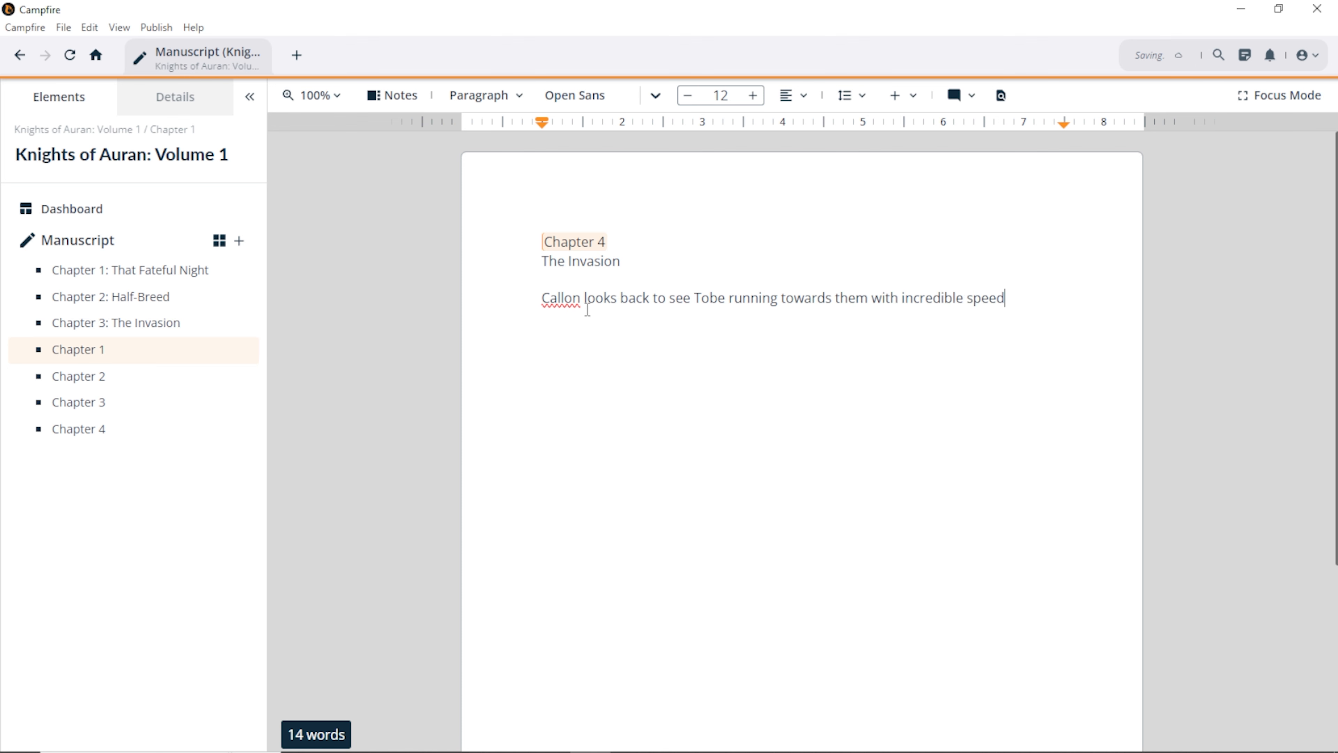
type(". The girls look at Callon unsure as to what he w")
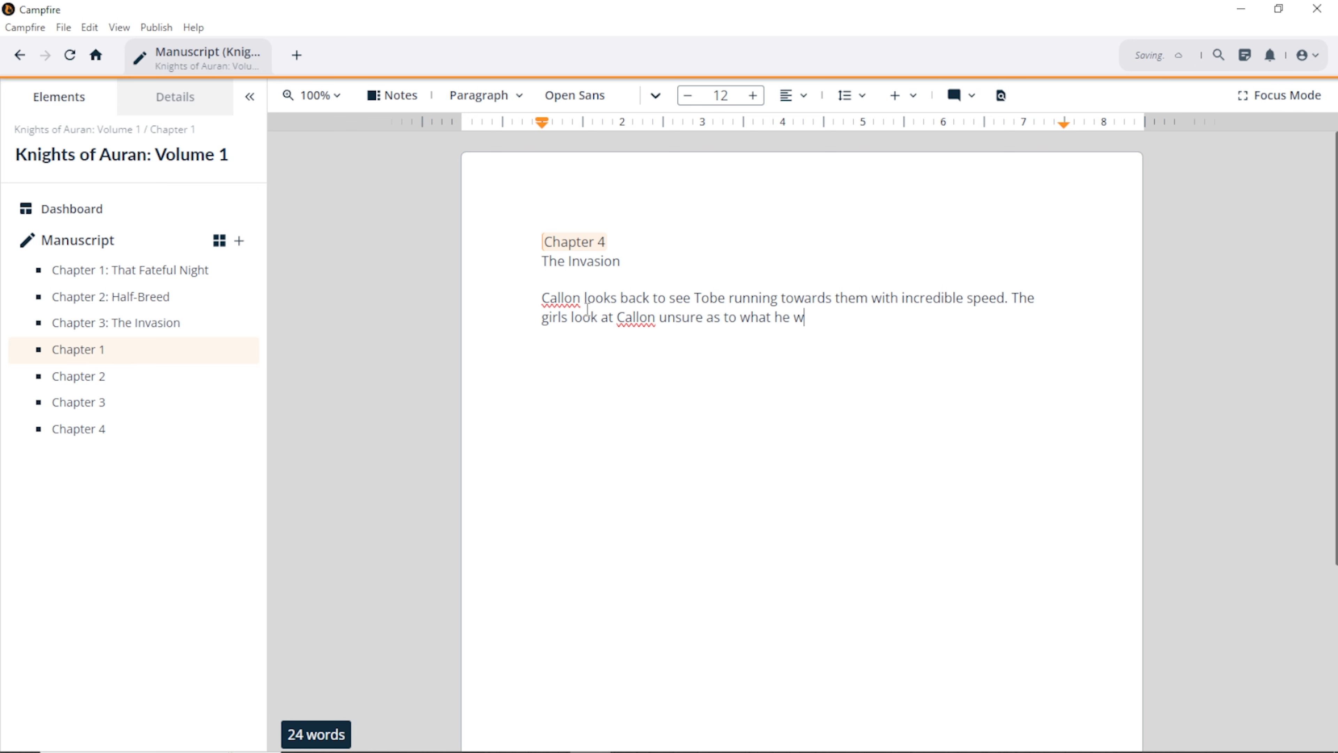
type("as planning on doing as ")
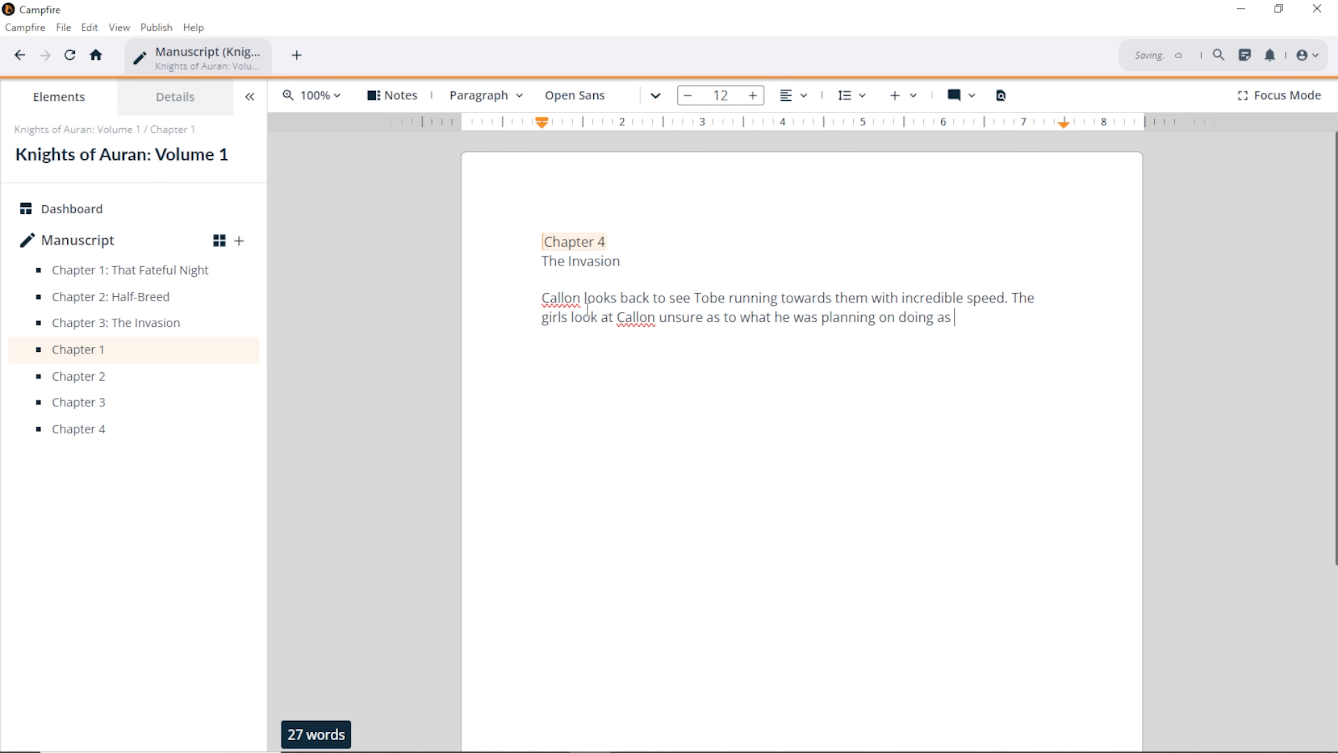
type("he turned and faced his ")
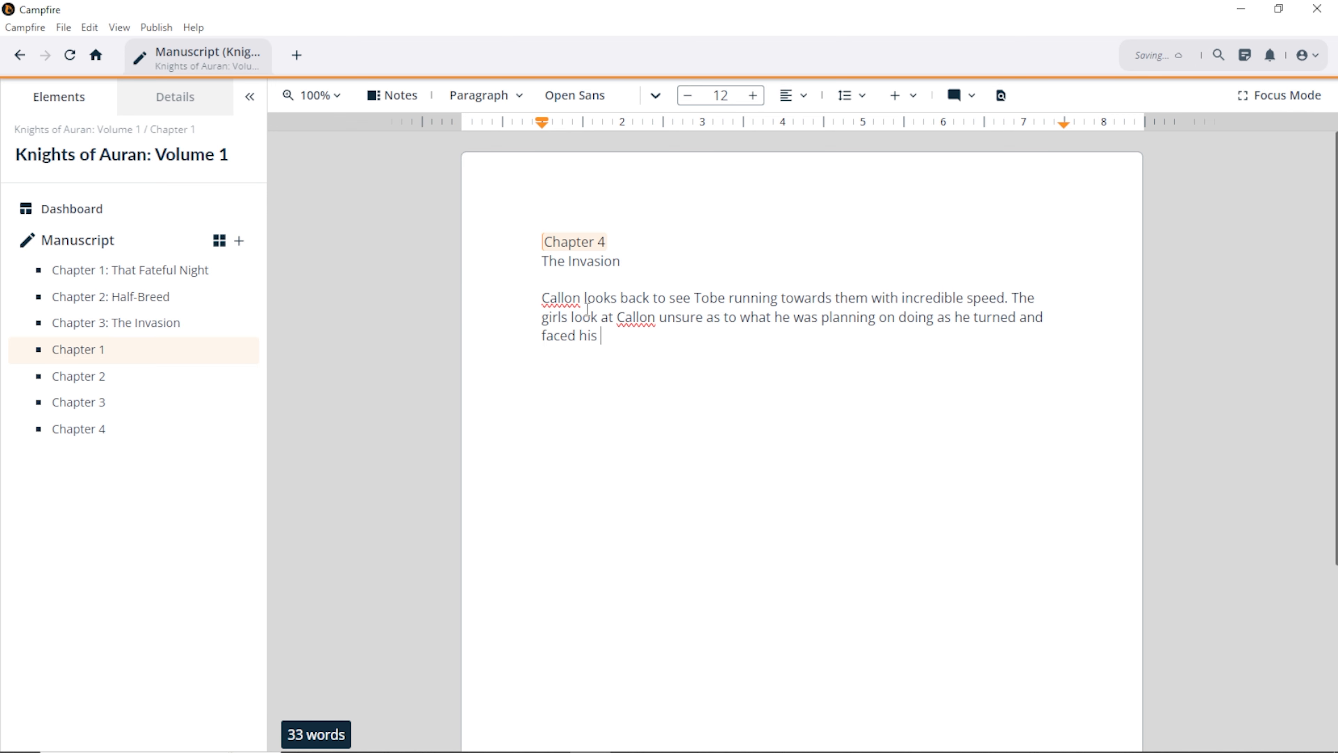
type("uopponent.")
key("Return")
key("Return")
type("You two go on without me.”")
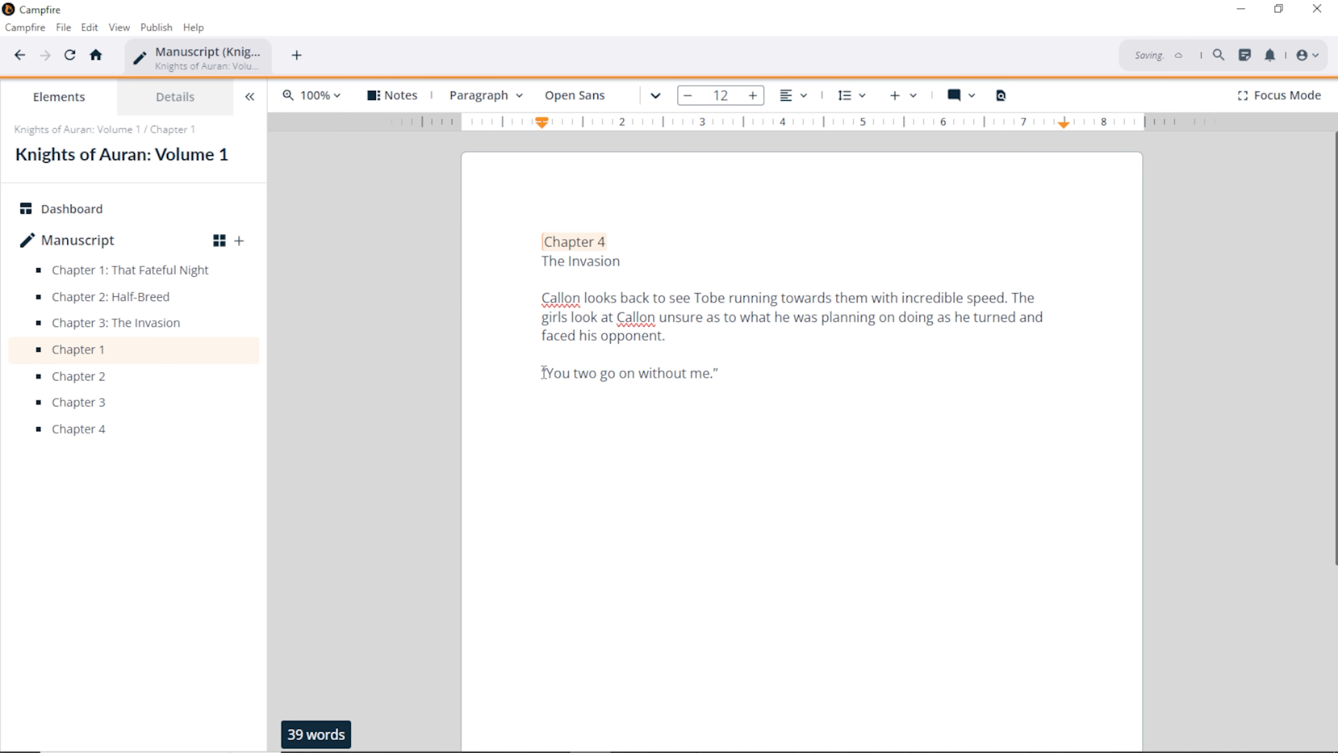
Step: Select the 'Chapter 4' title text and open the Paragraph style list
left_click_drag(544, 372, 714, 374)
left_click(613, 419)
left_click_drag(635, 245, 541, 242)
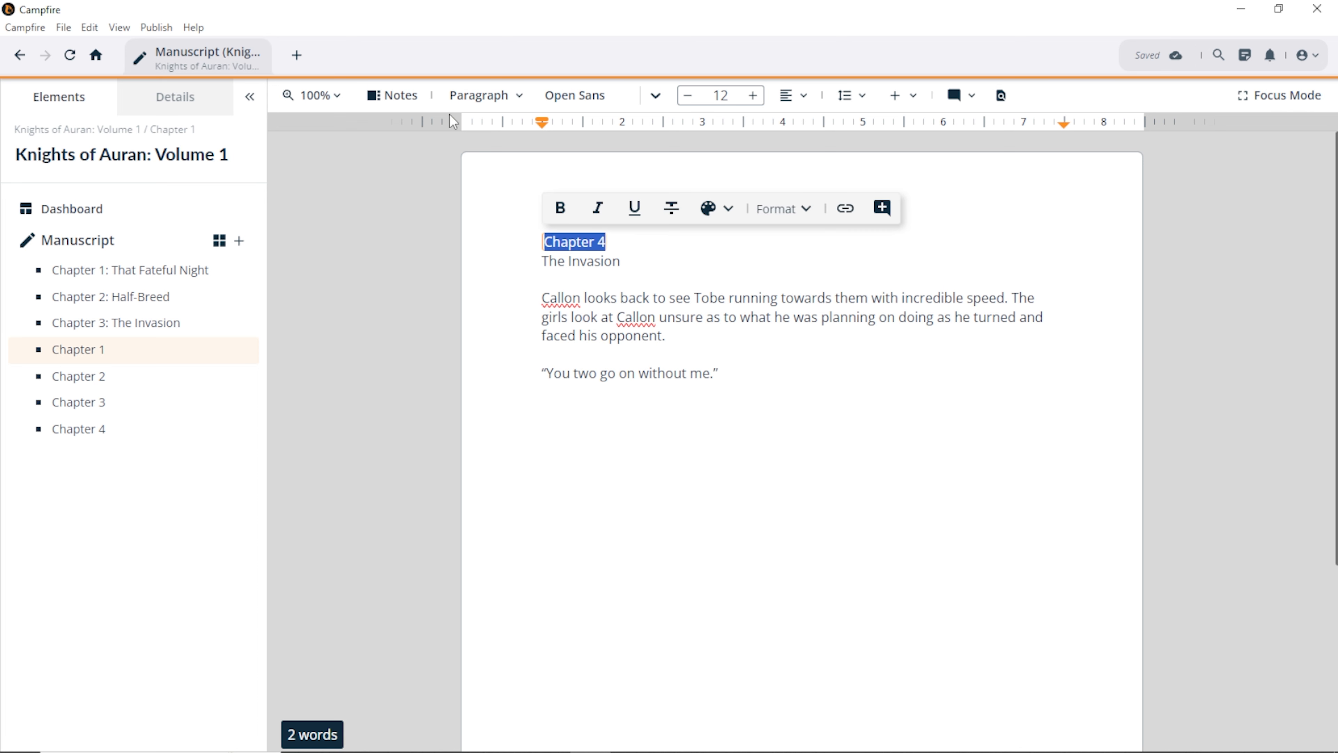
left_click(514, 97)
mouse_move(503, 161)
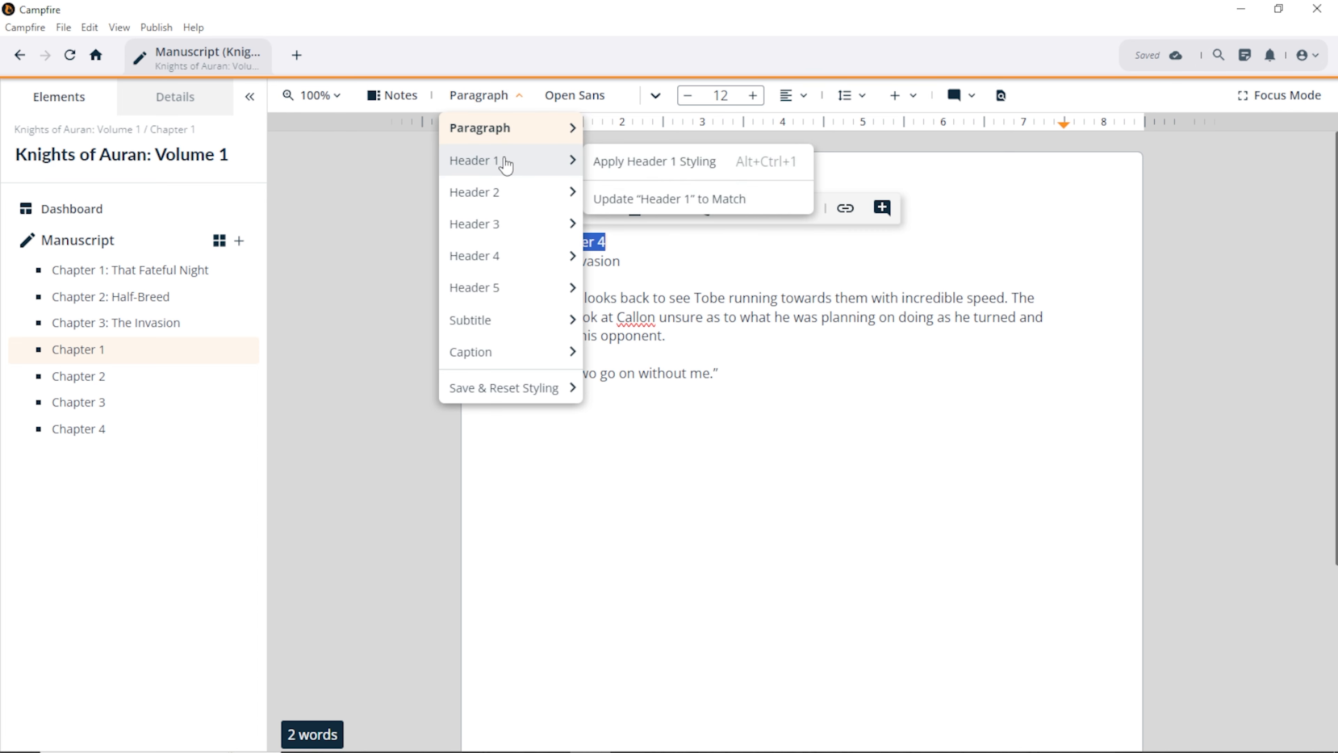